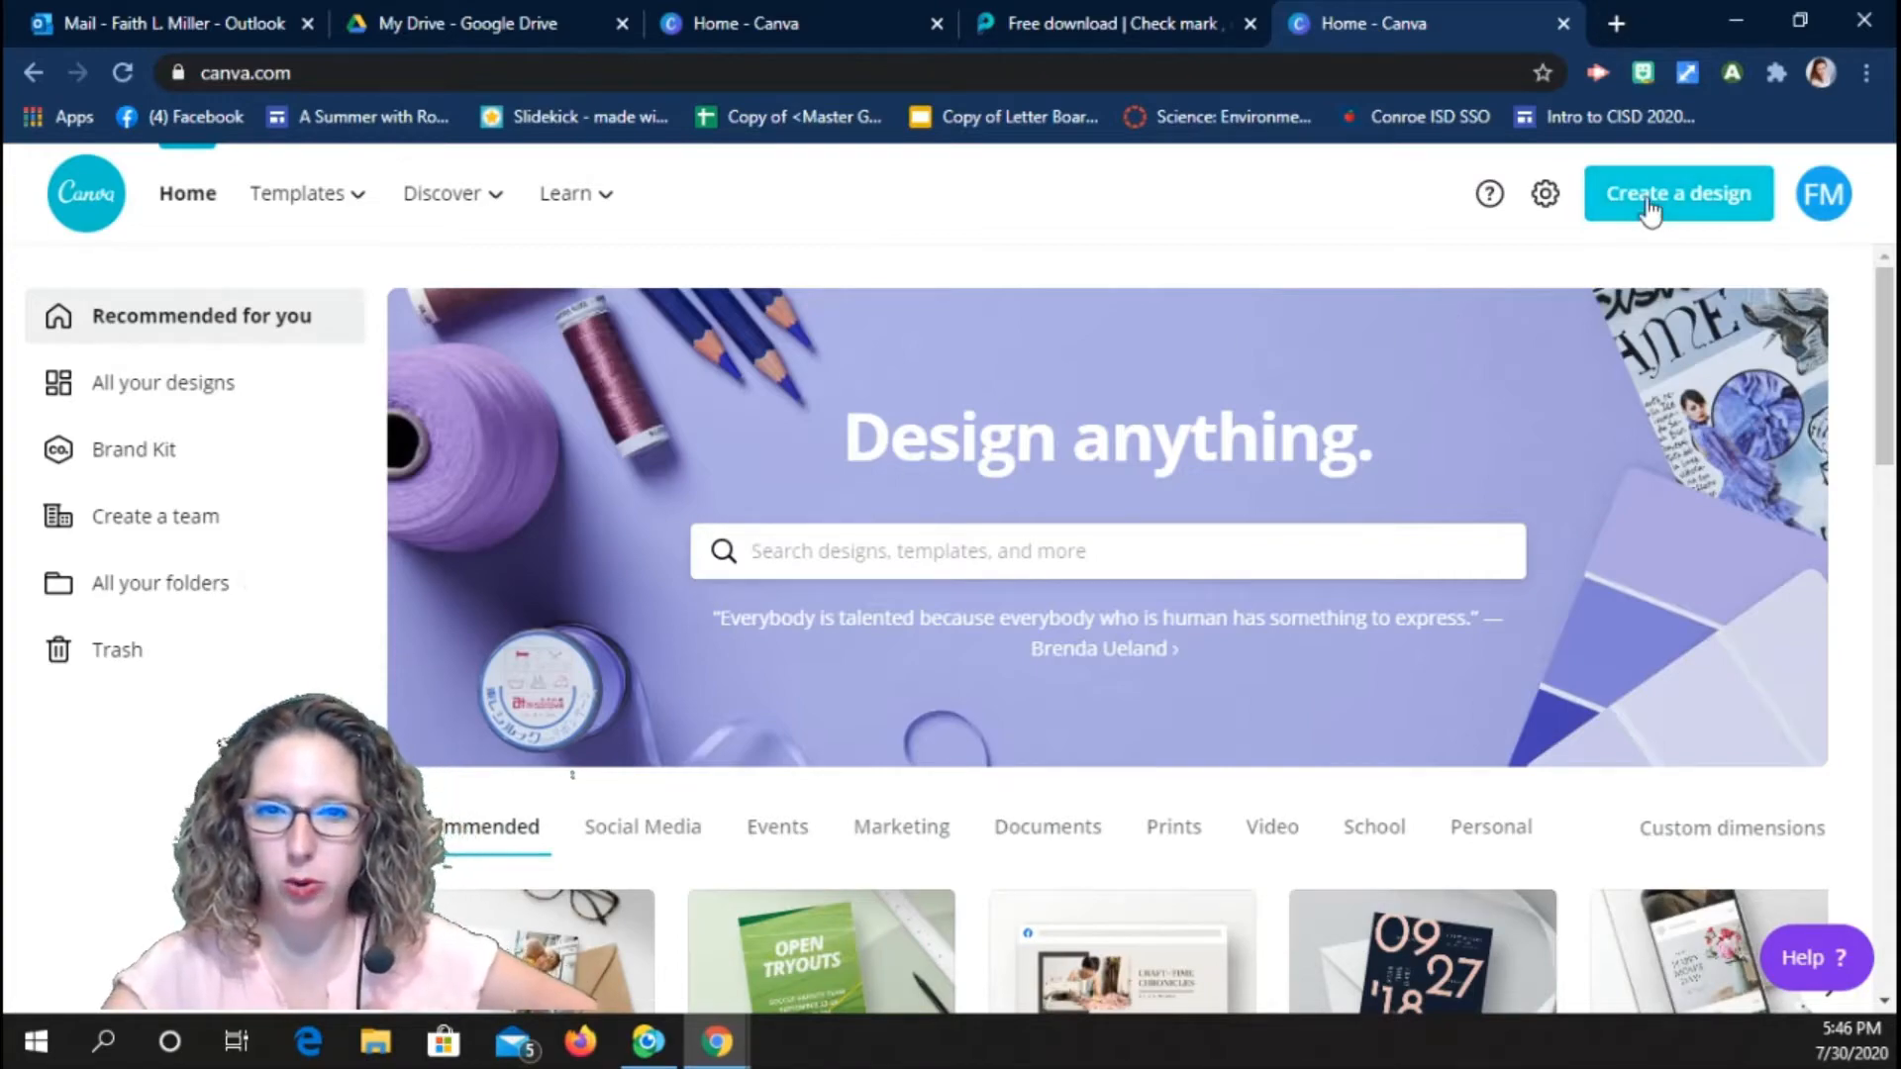
scroll(859, 709, "down", 10)
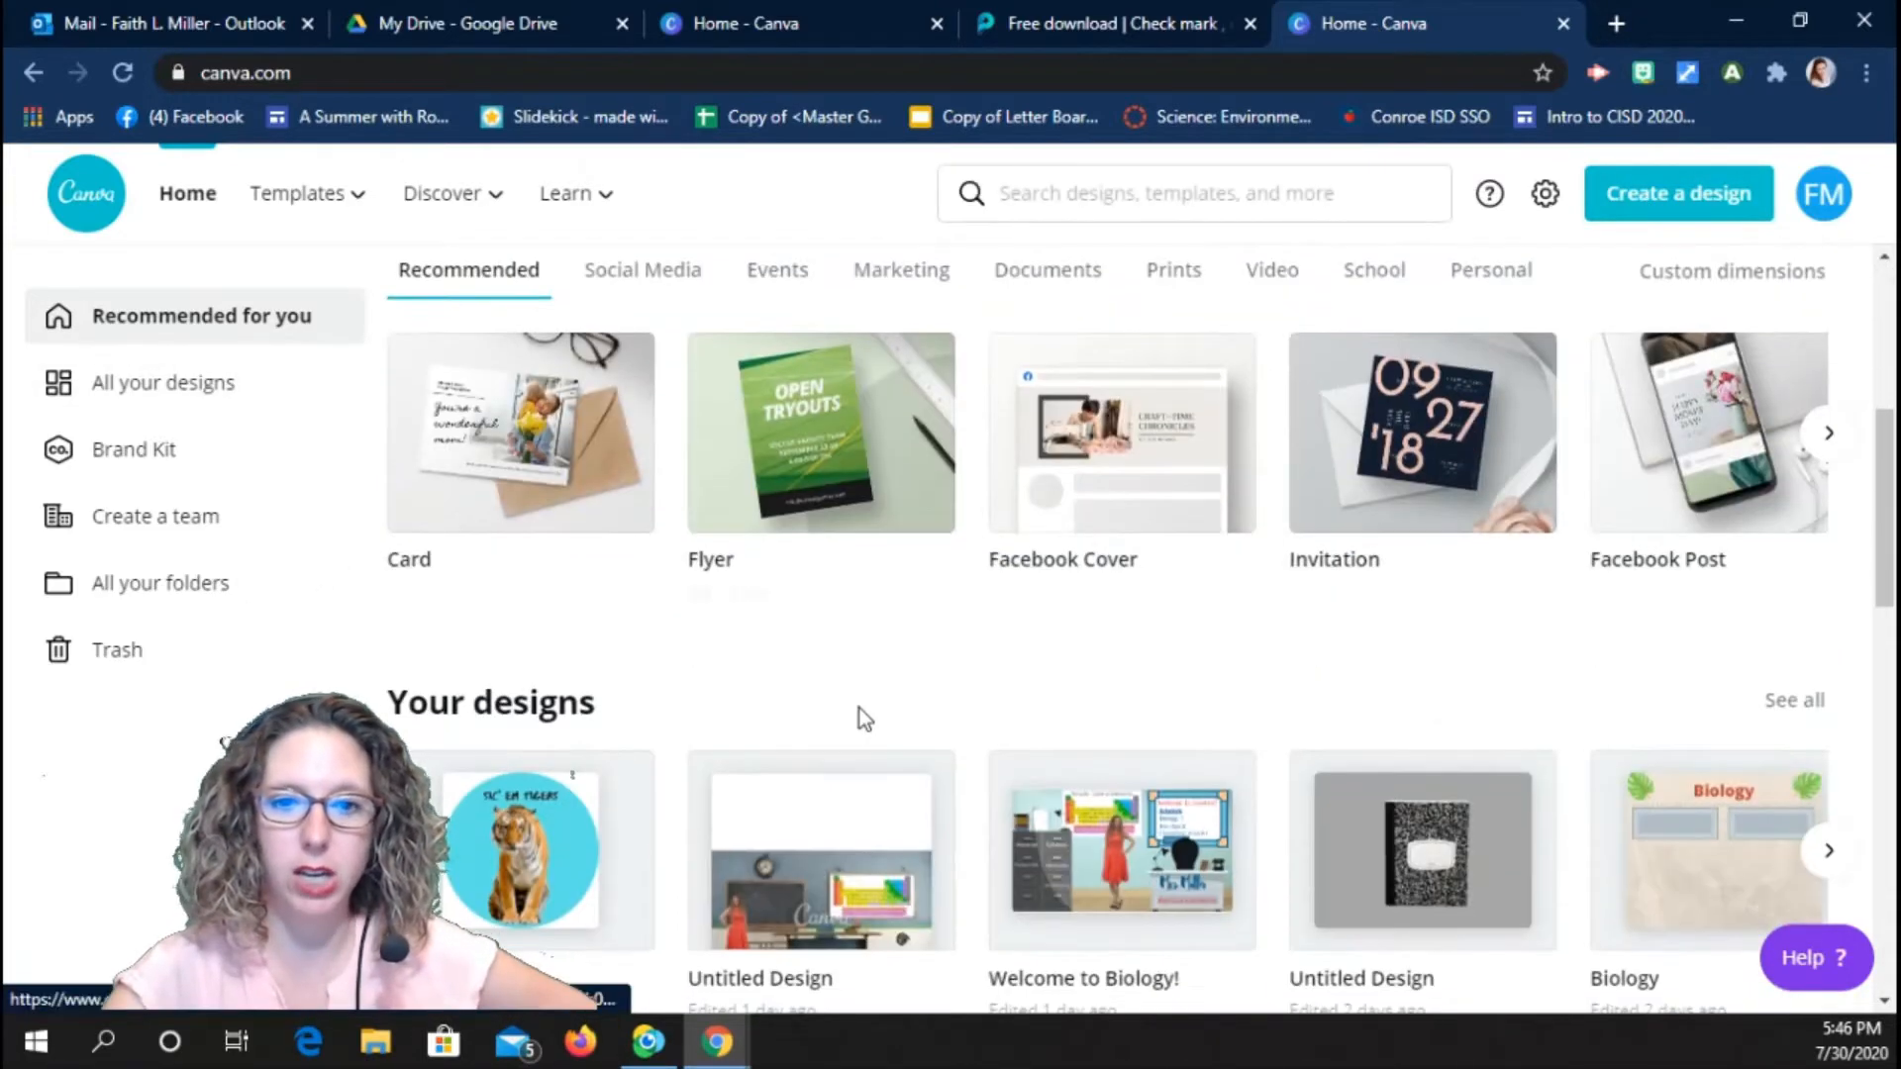
scroll(860, 709, "down", 4)
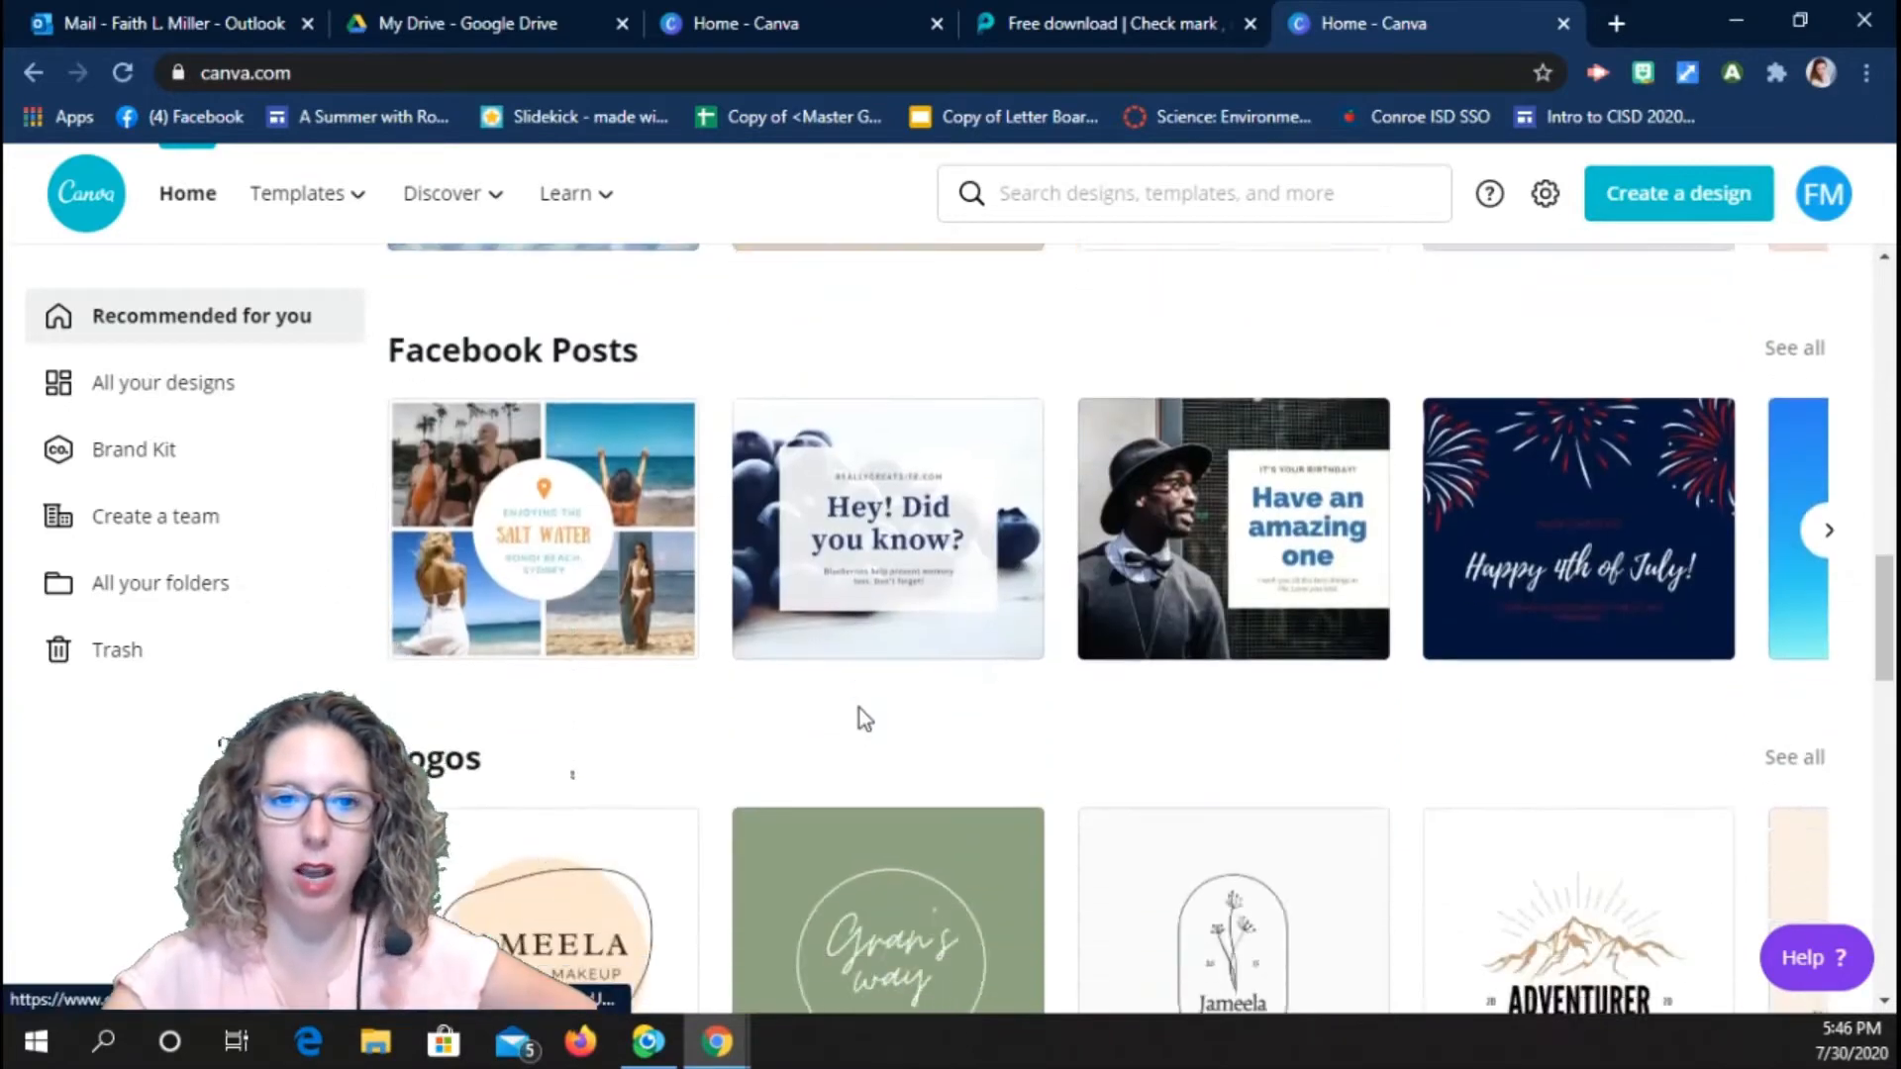
scroll(860, 709, "up", 14)
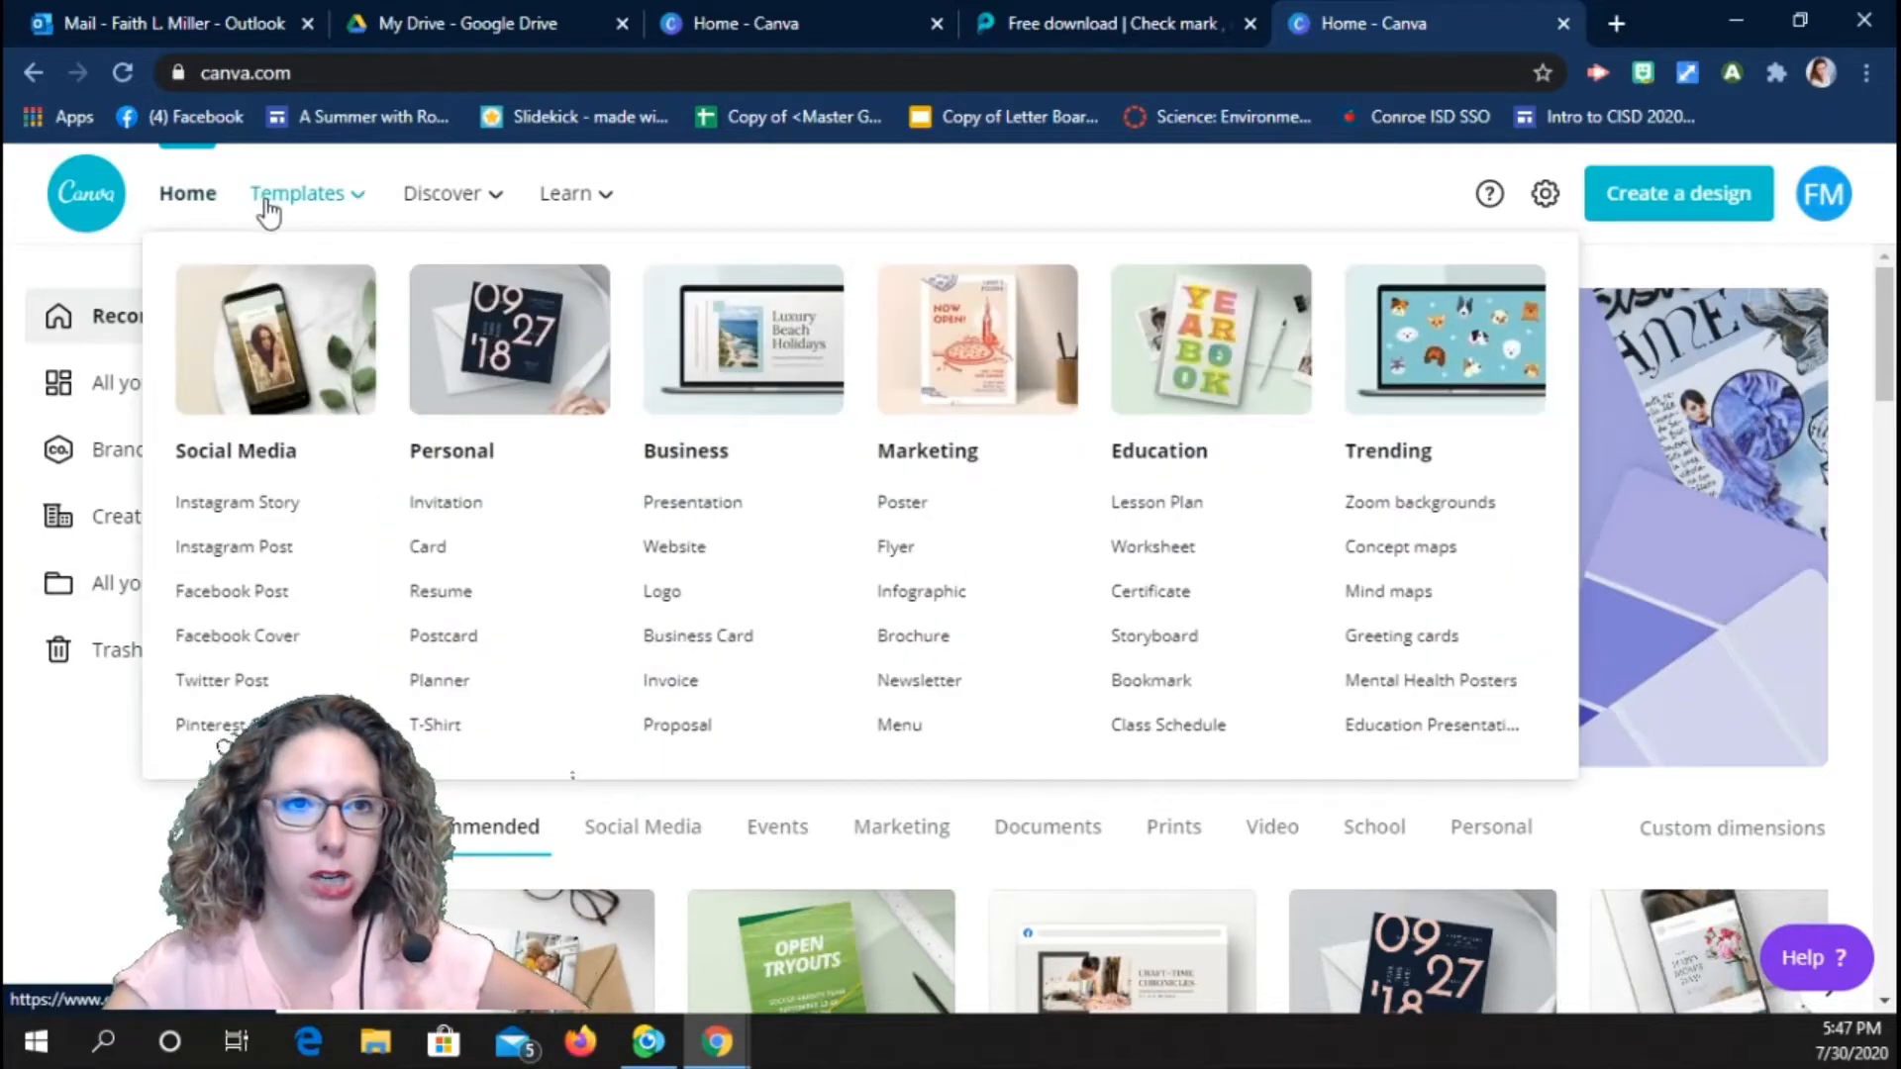
left_click(266, 200)
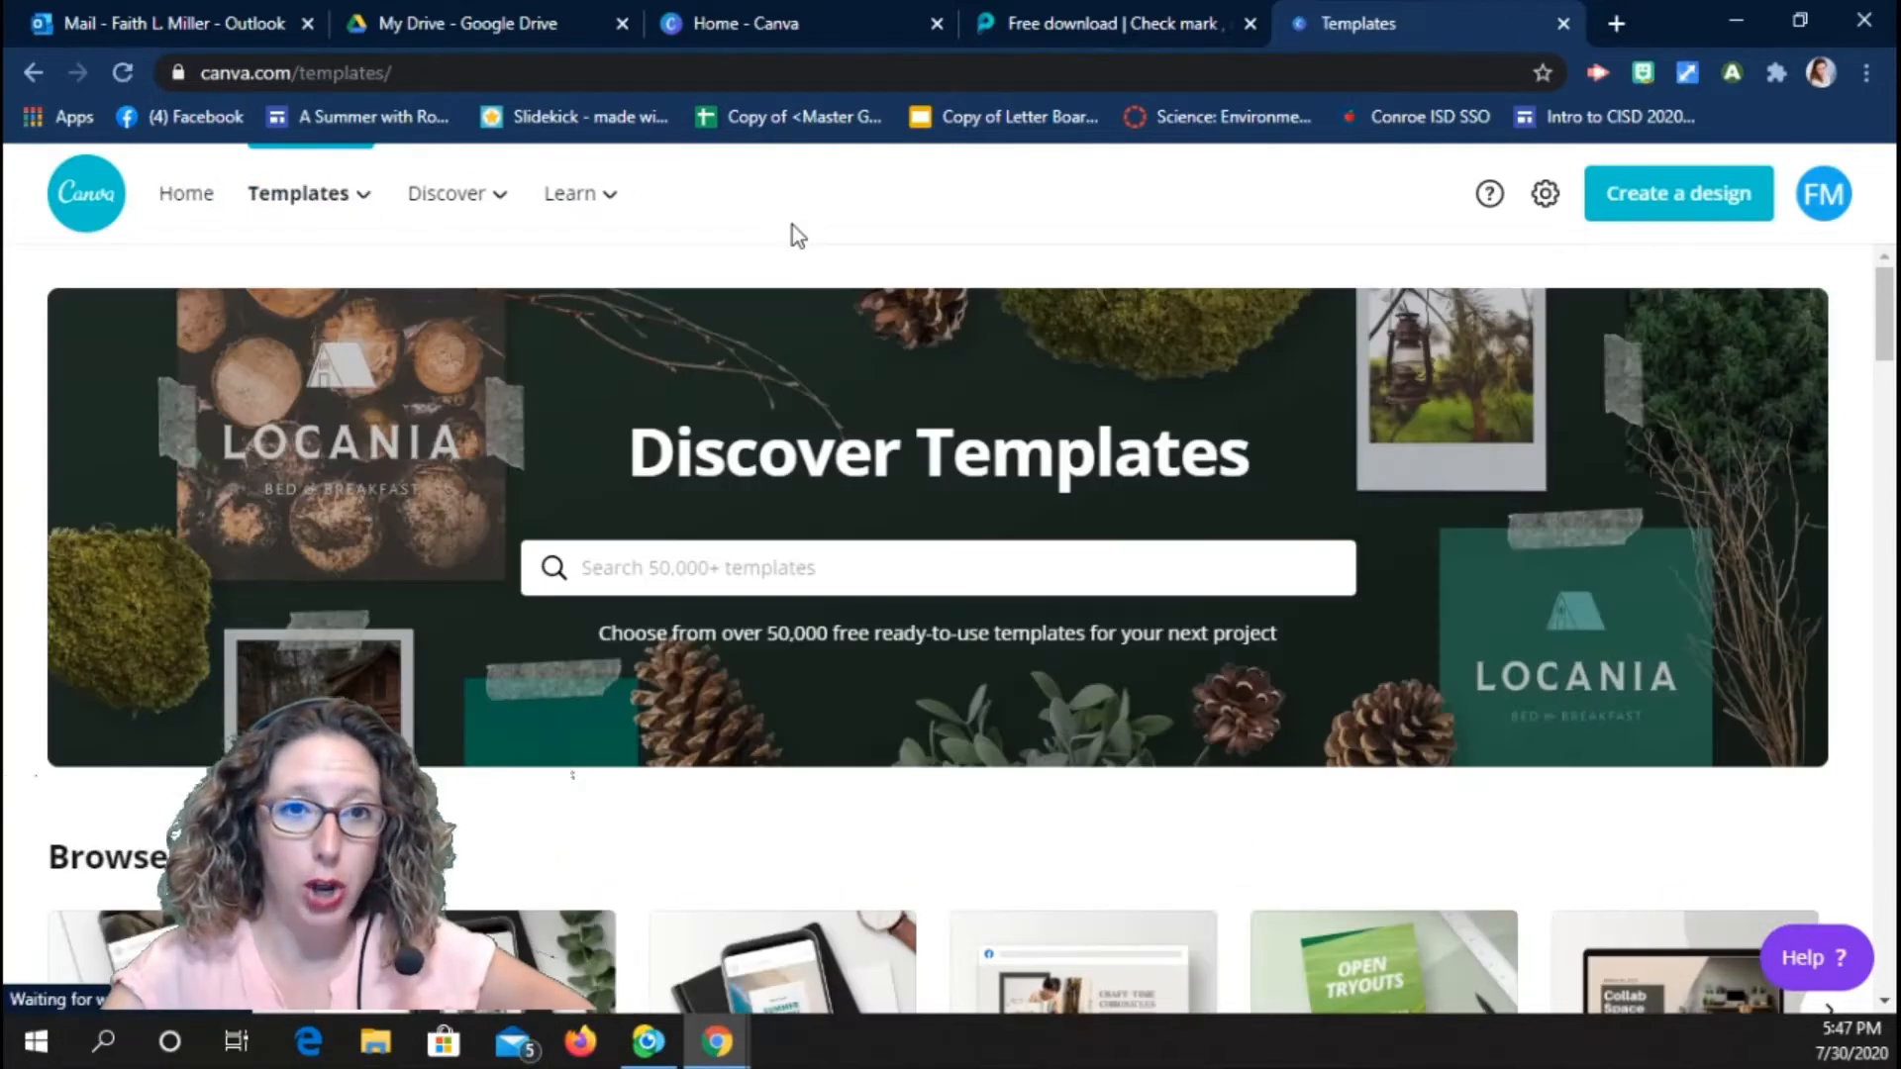
Create a new blank design in the Facebook Post format.
left_click(1672, 202)
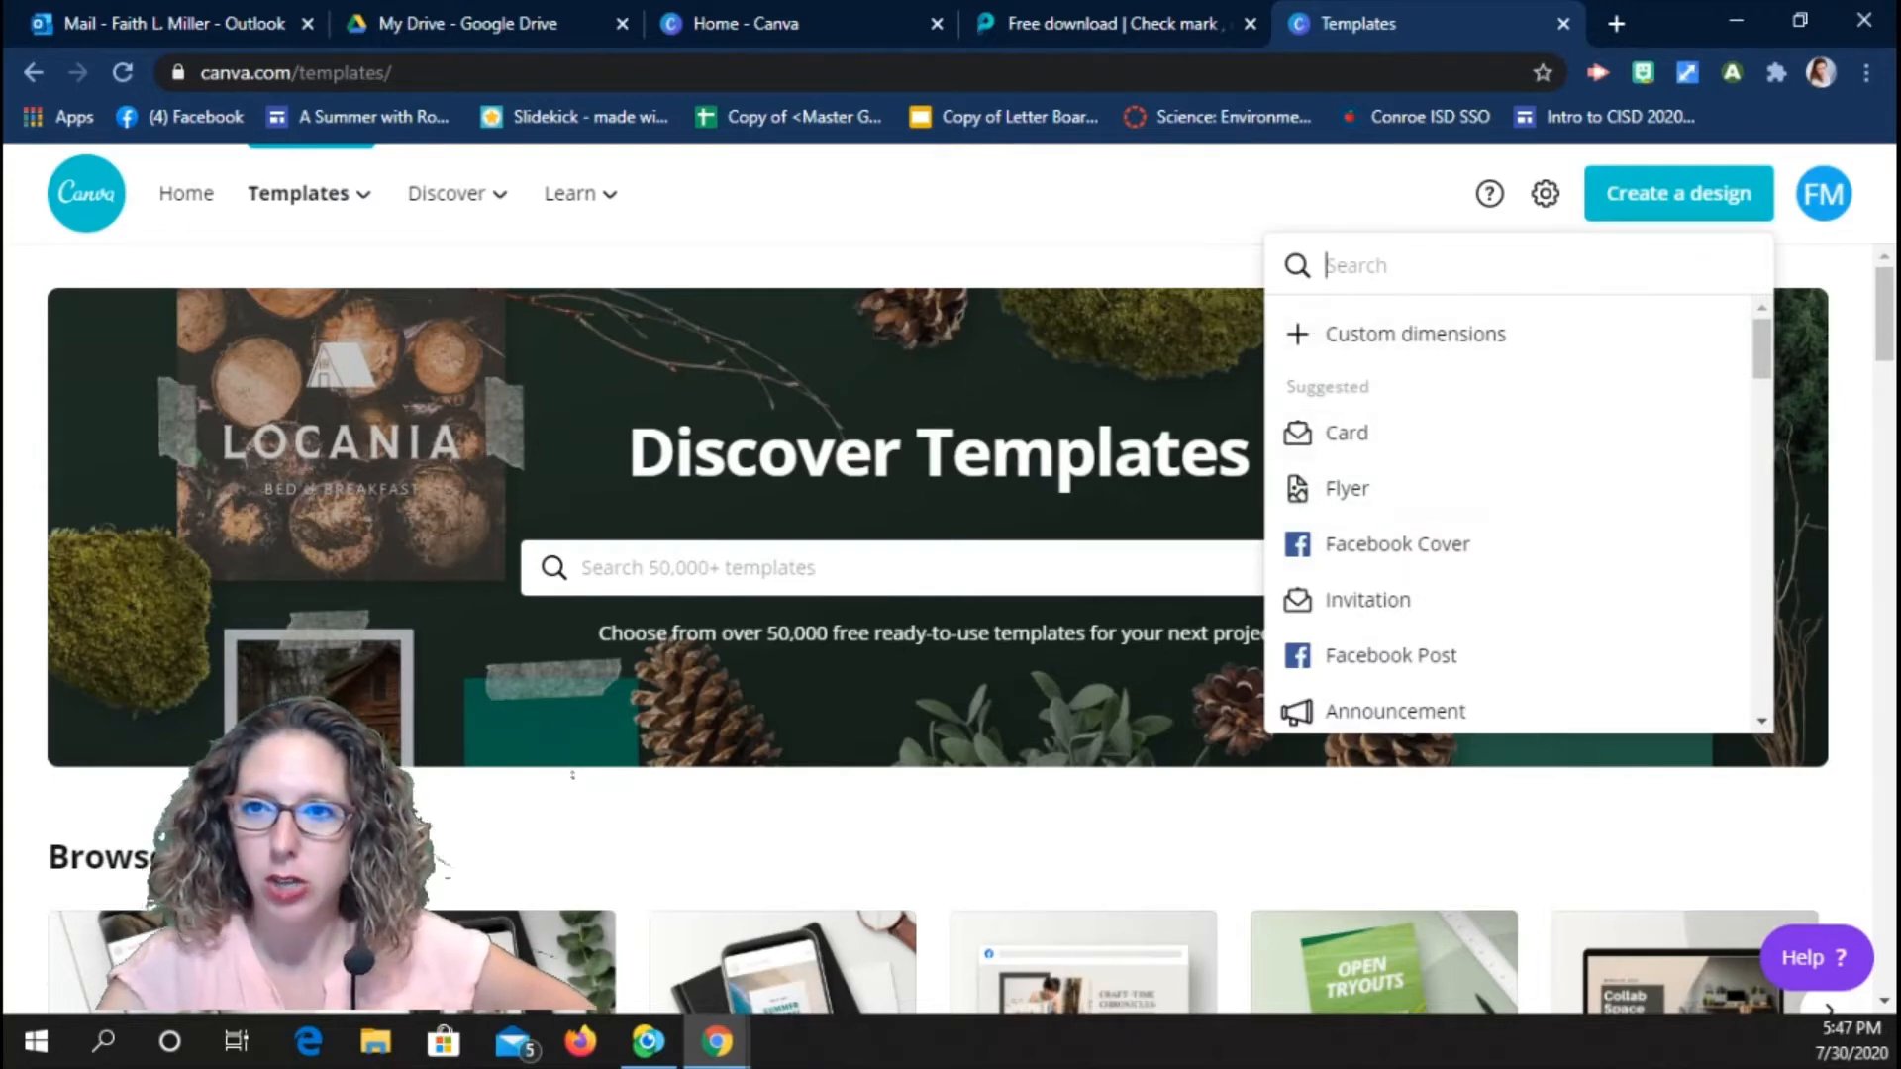
left_click(1634, 201)
left_click(1634, 198)
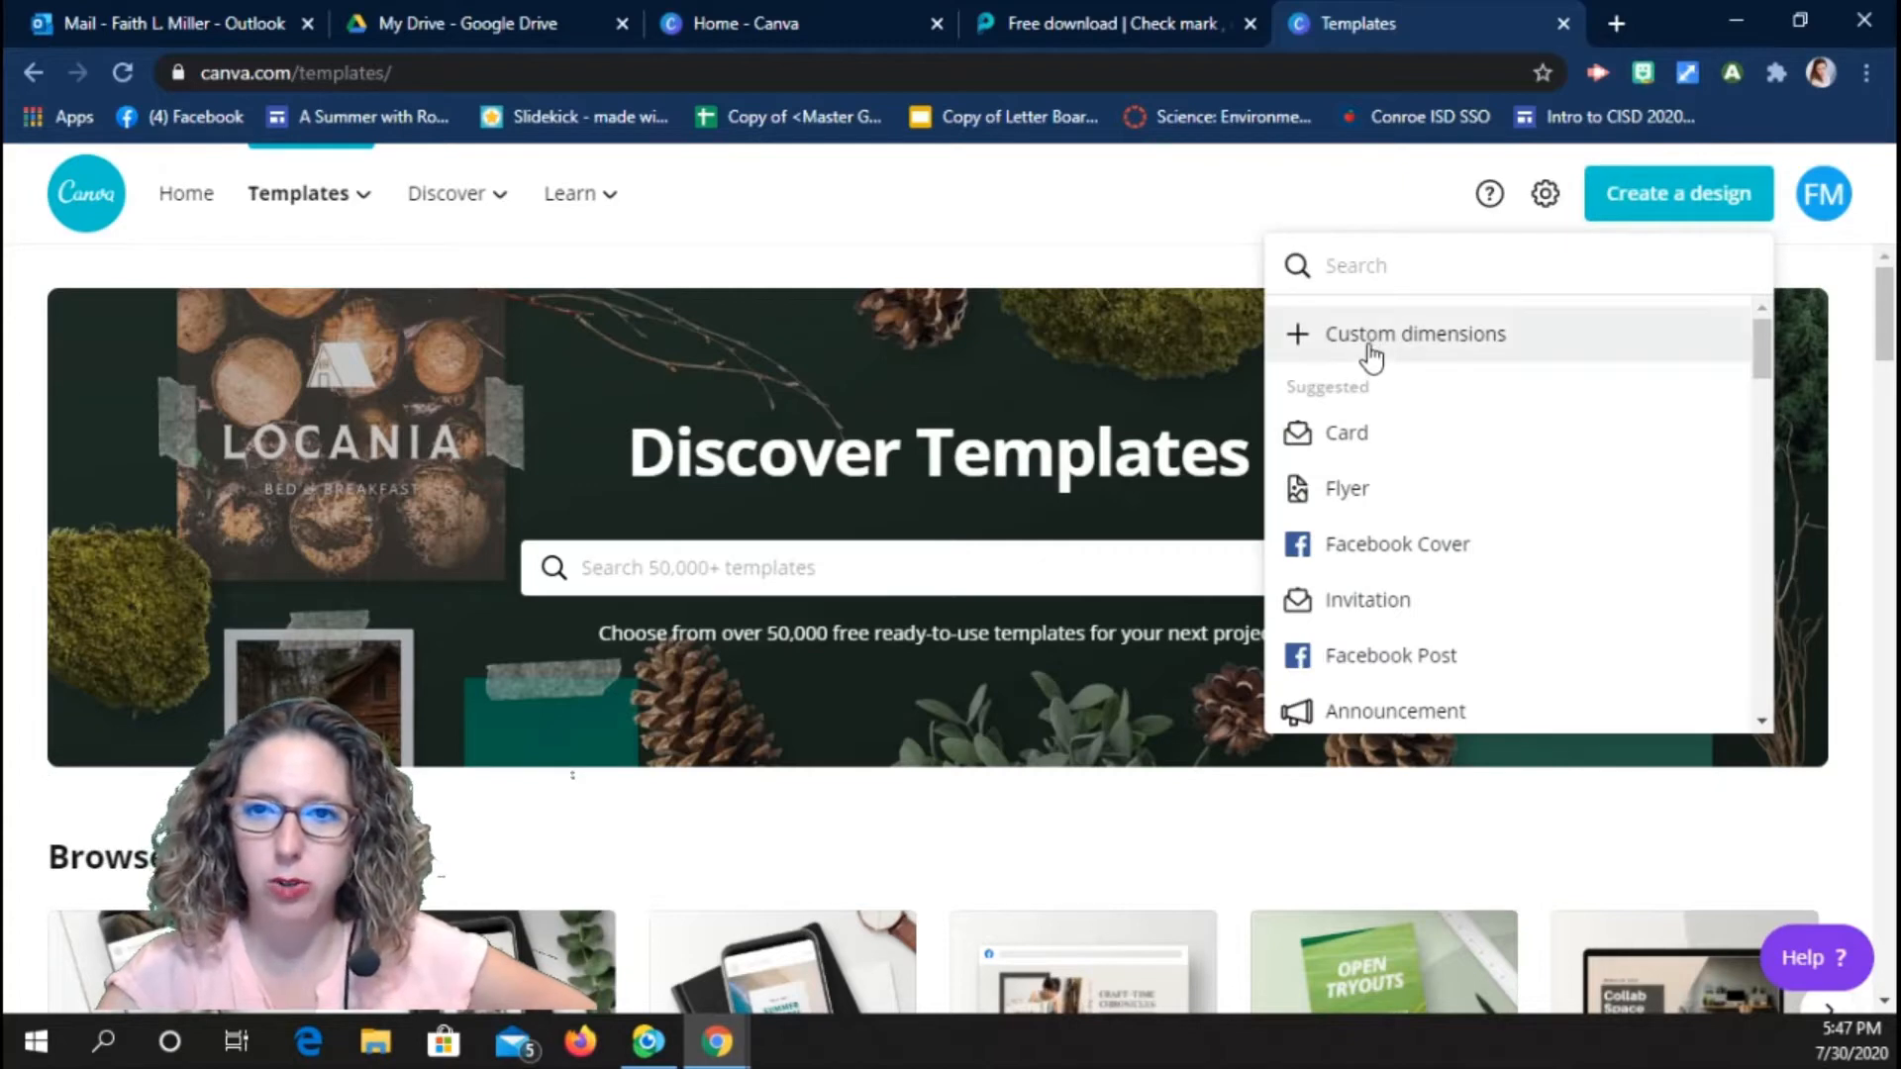
left_click(1365, 658)
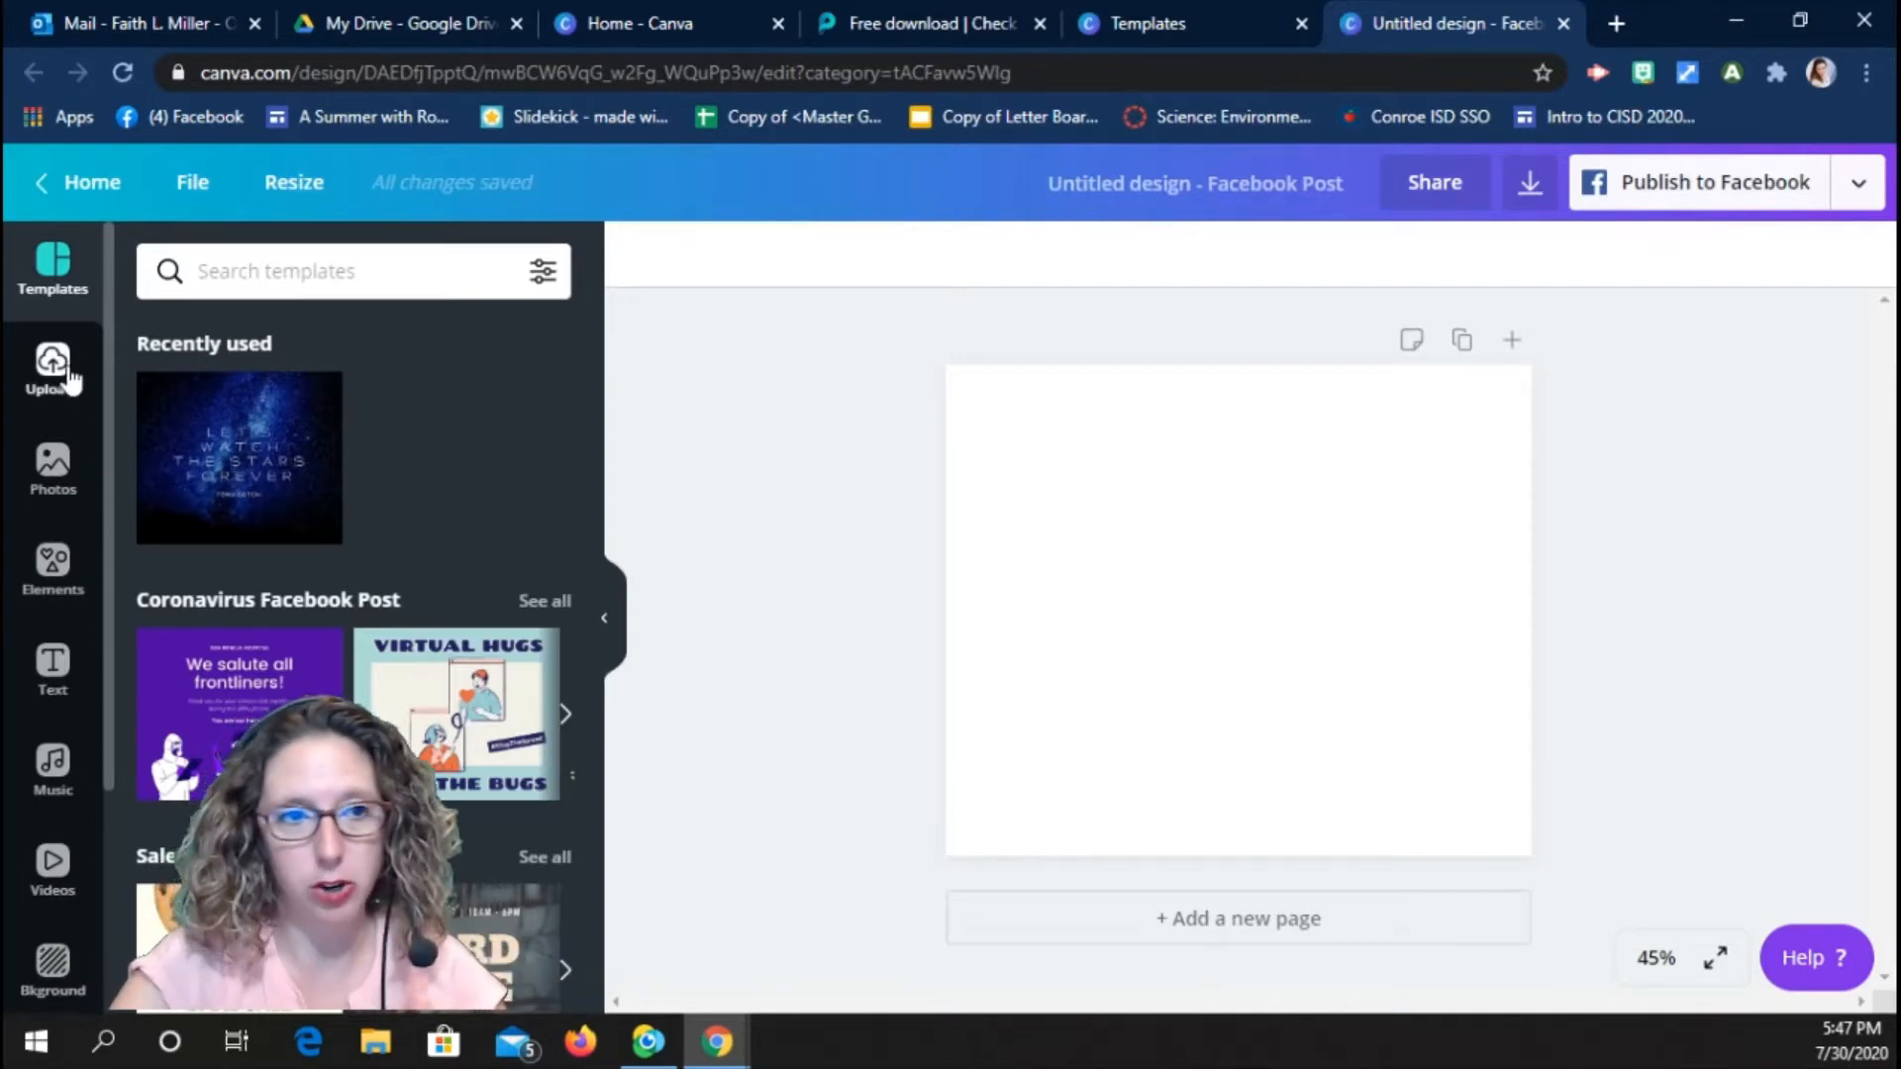
Place the recently used animated "Love" sticker on the page and delete it again.
left_click(53, 569)
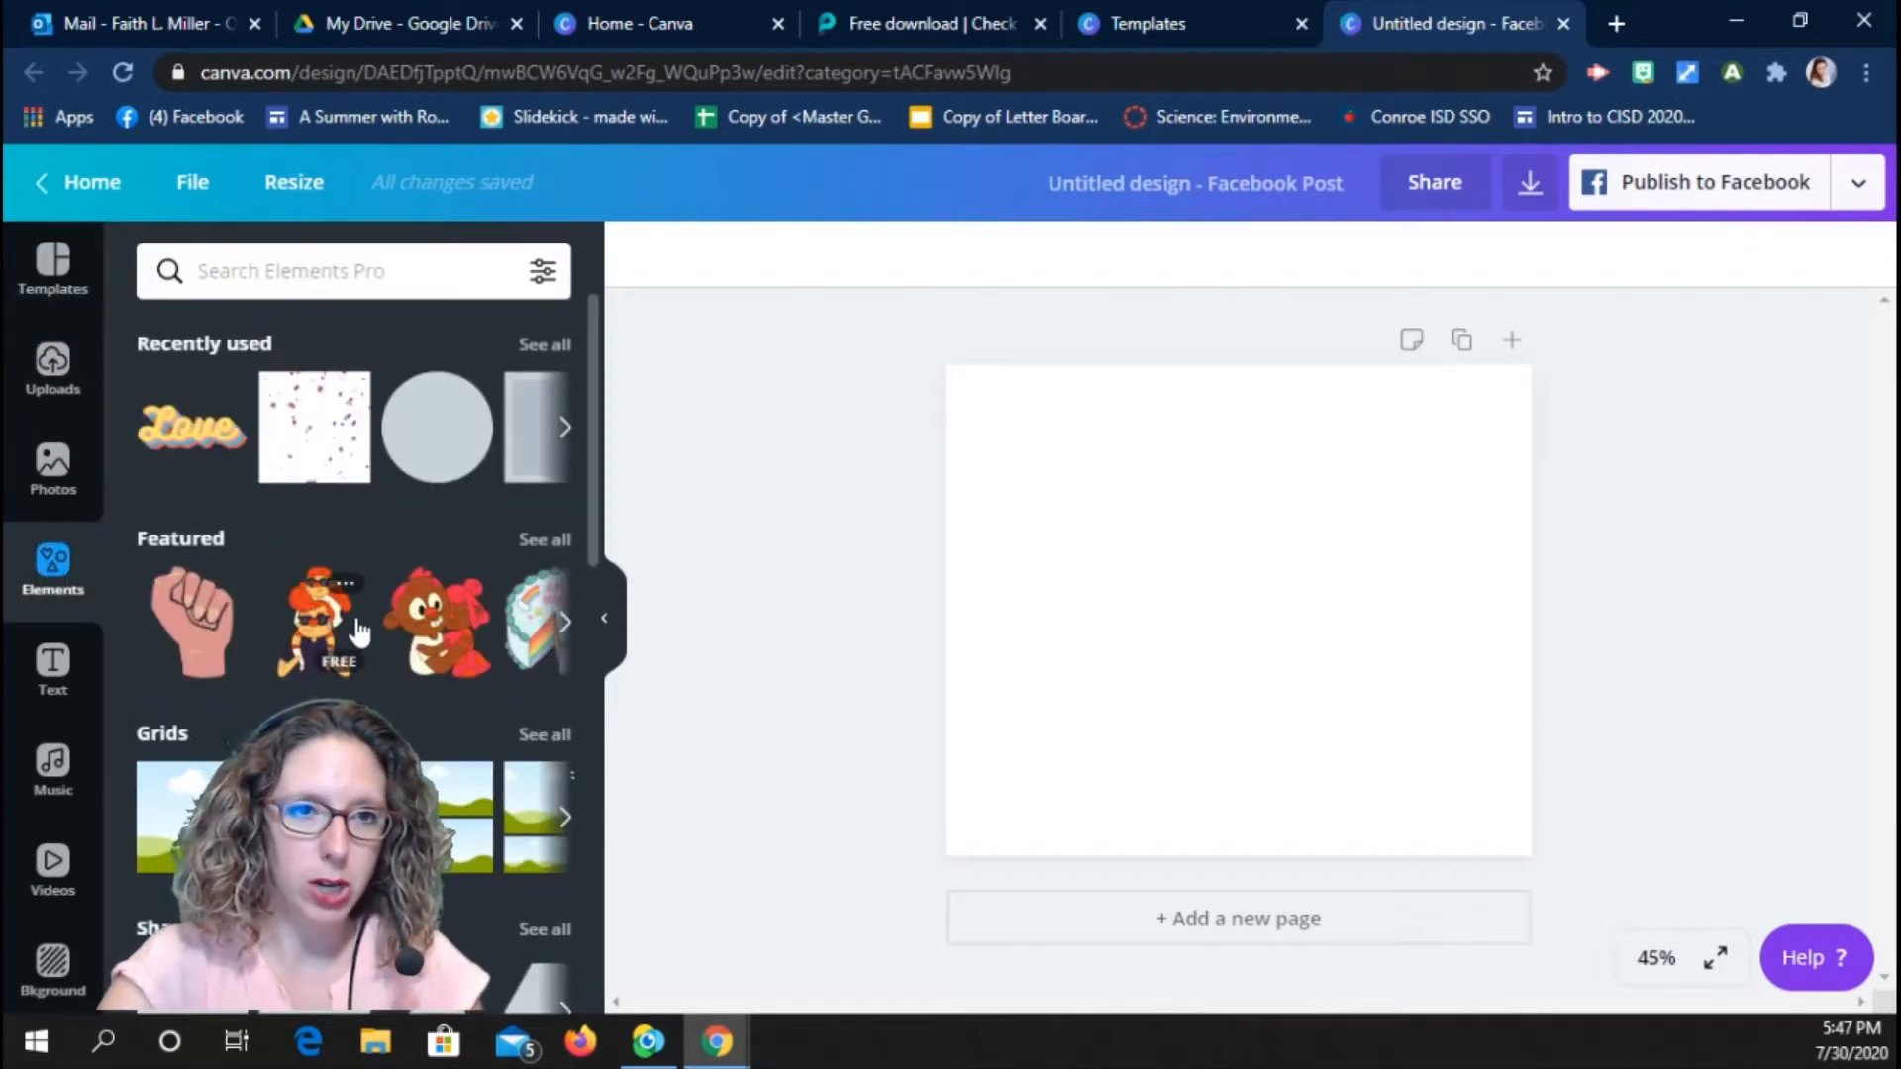
scroll(358, 632, "down", 3)
scroll(358, 632, "up", 3)
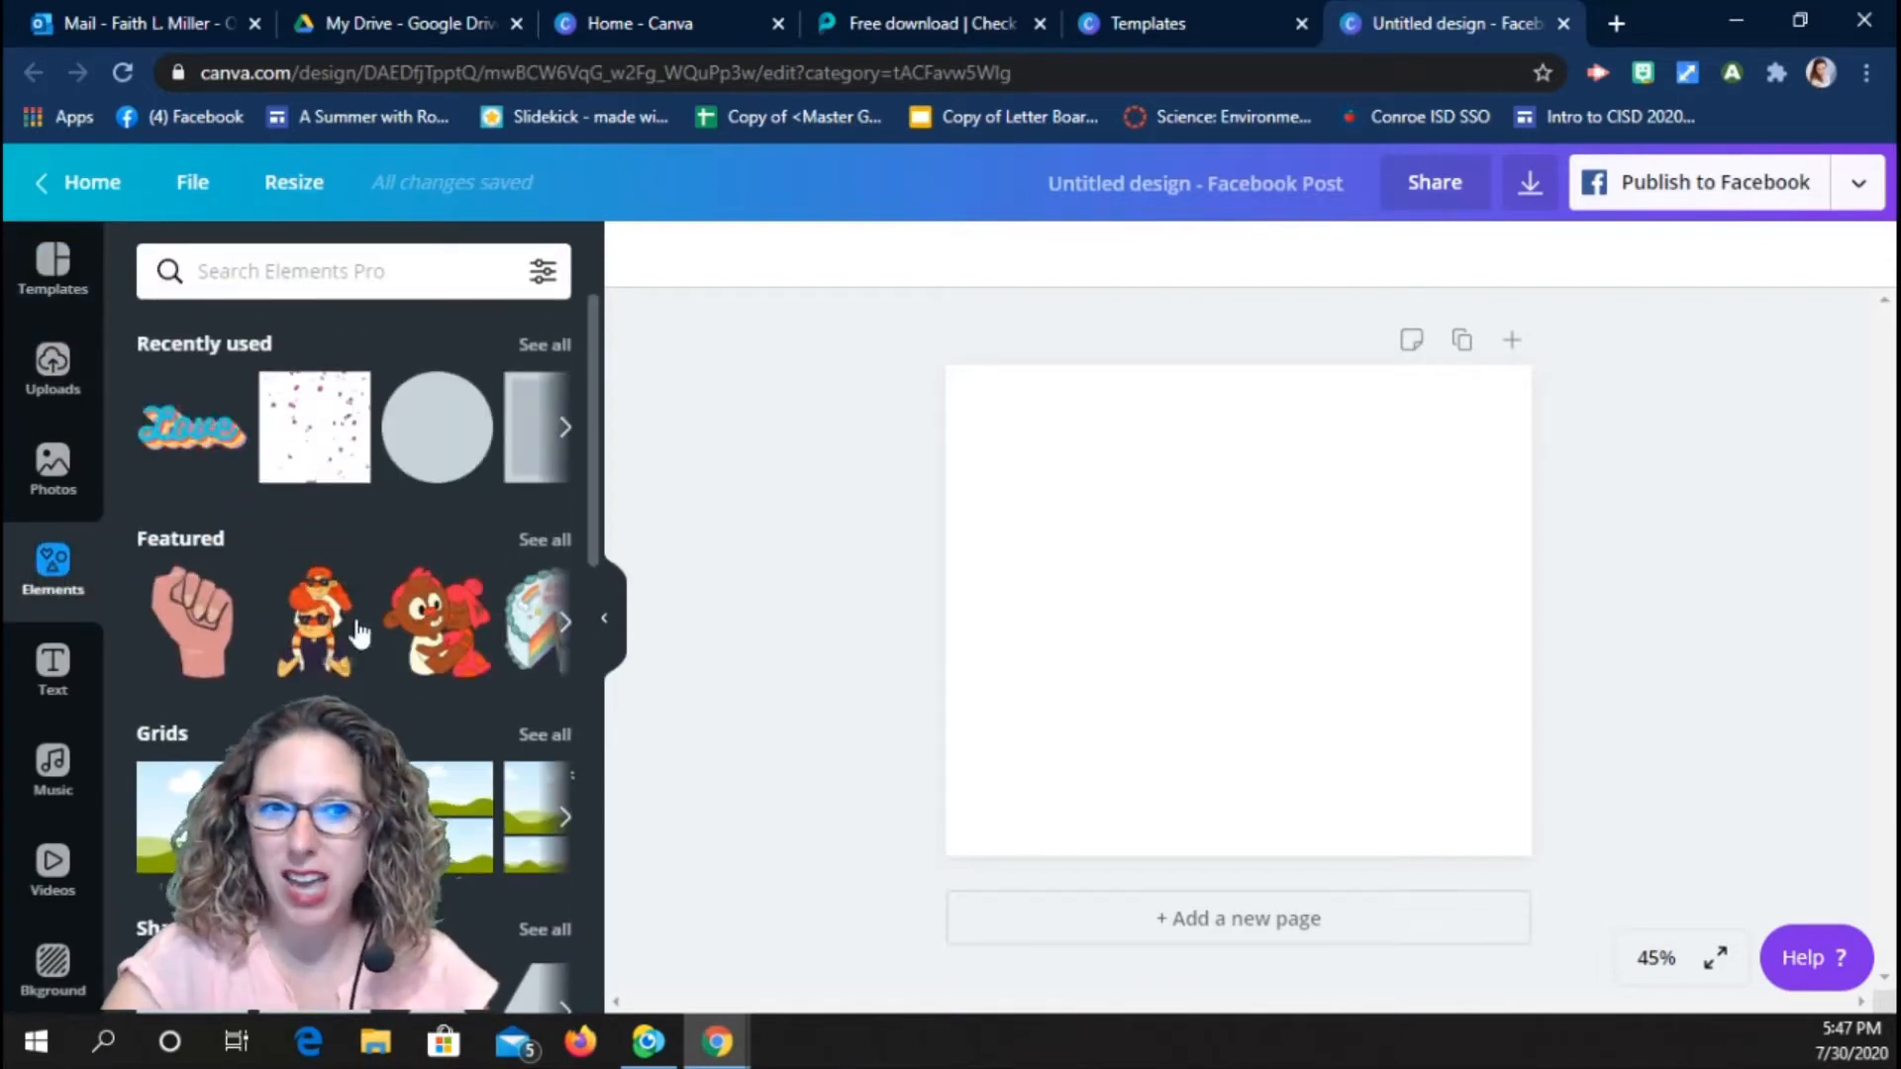
left_click(158, 436)
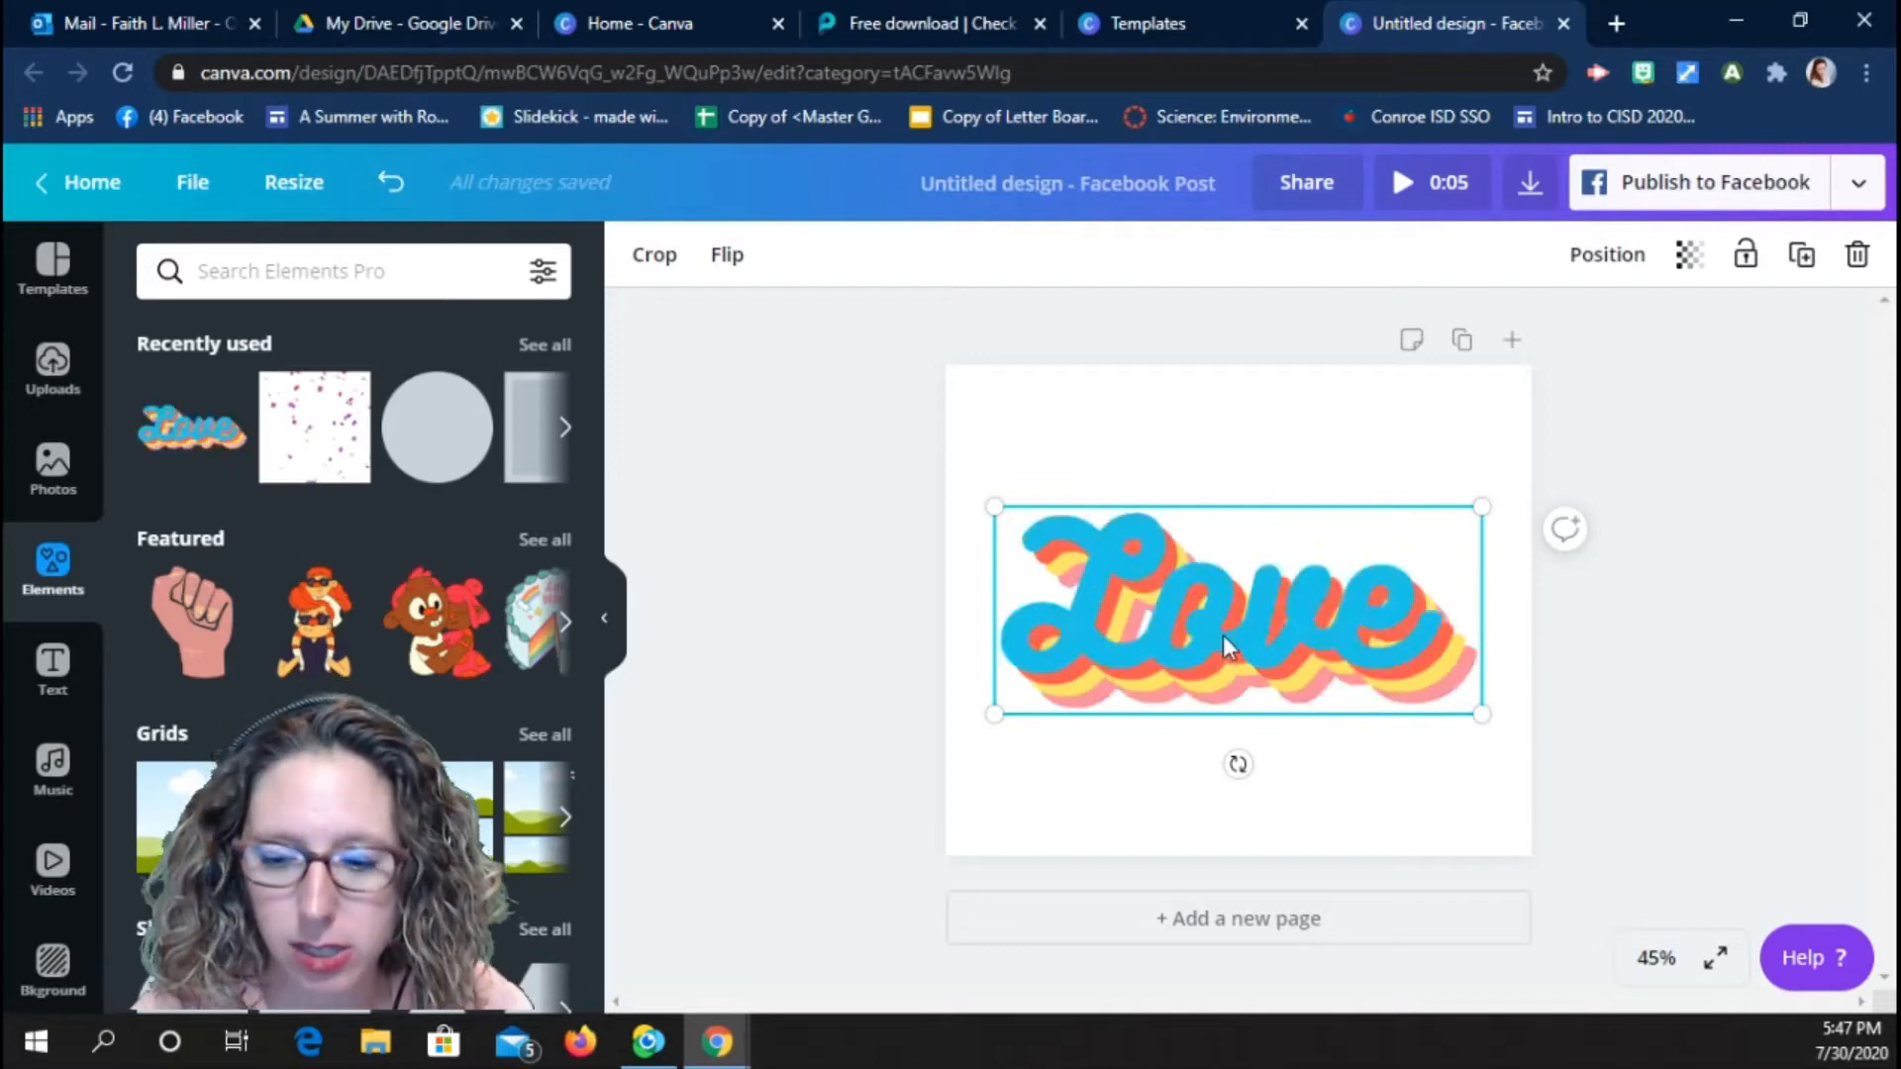
key("Delete")
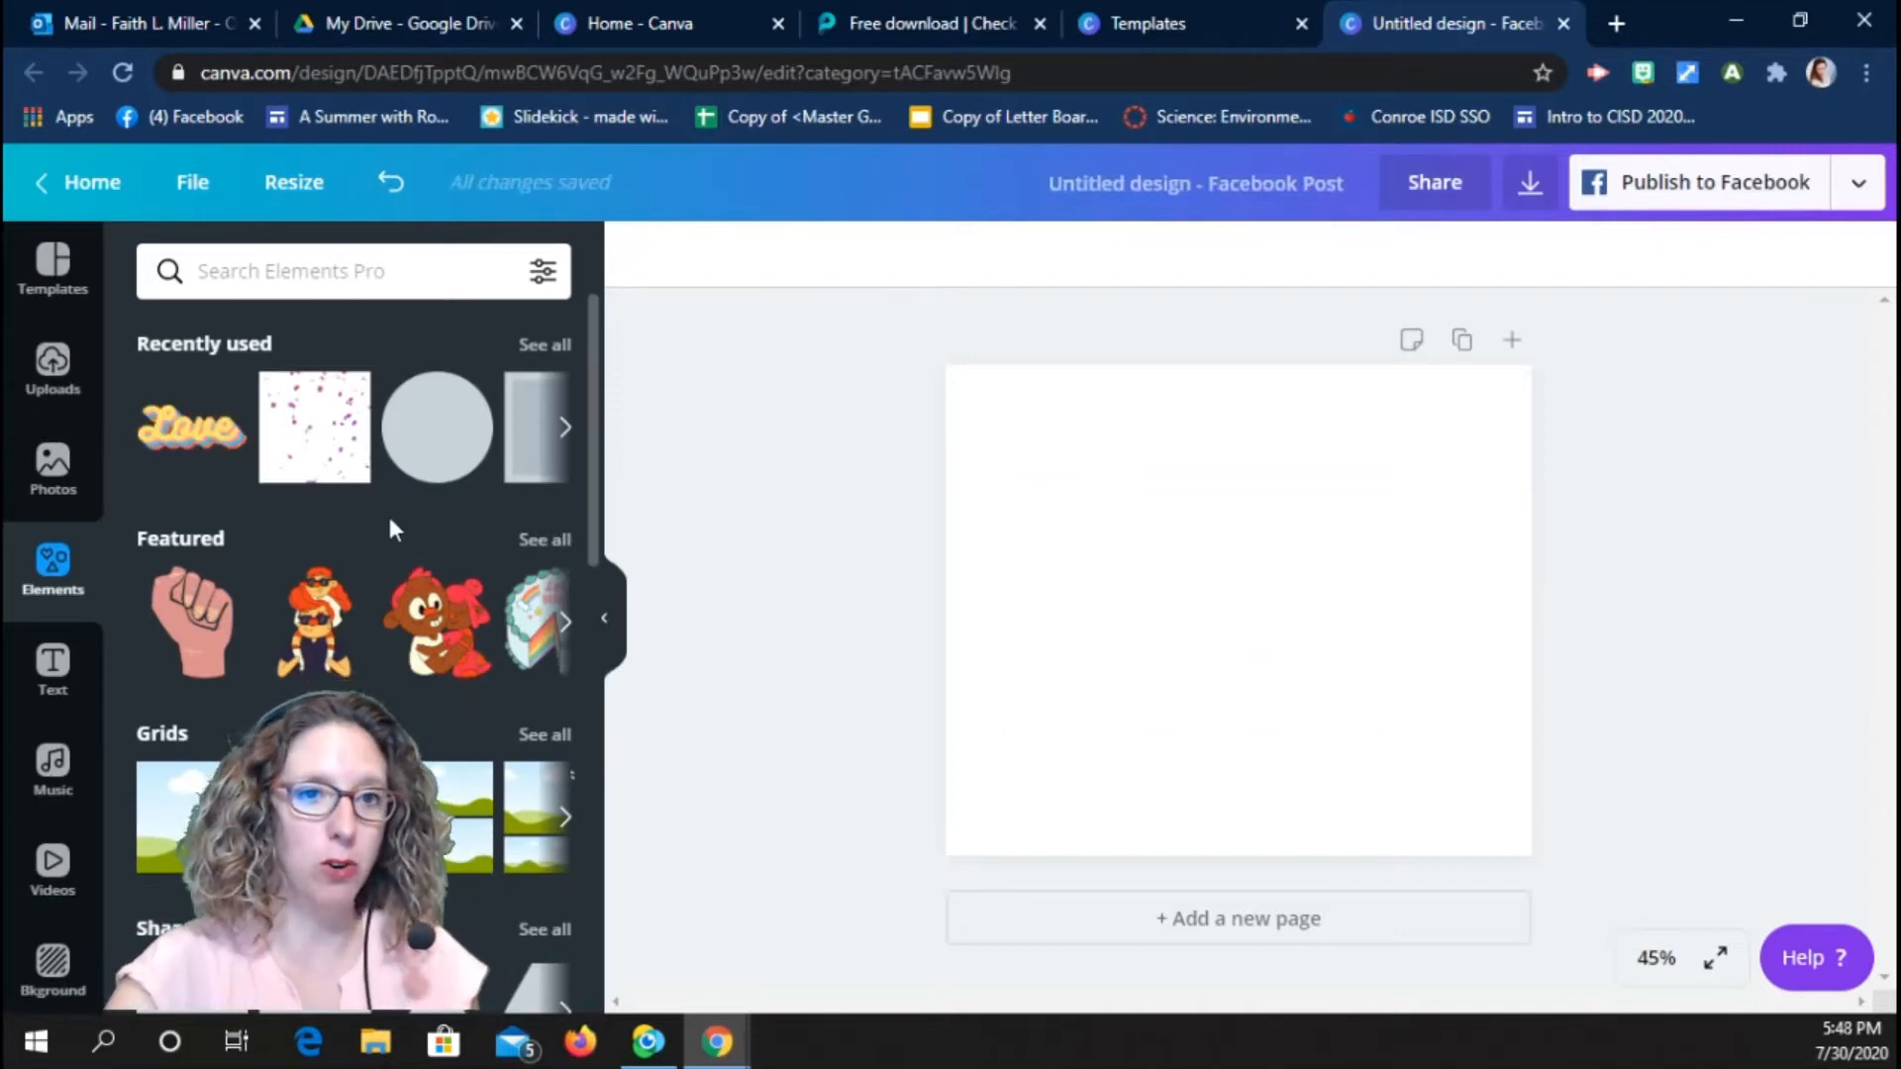
Add a hexagon from the basic shapes to the page.
scroll(370, 658, "down", 4)
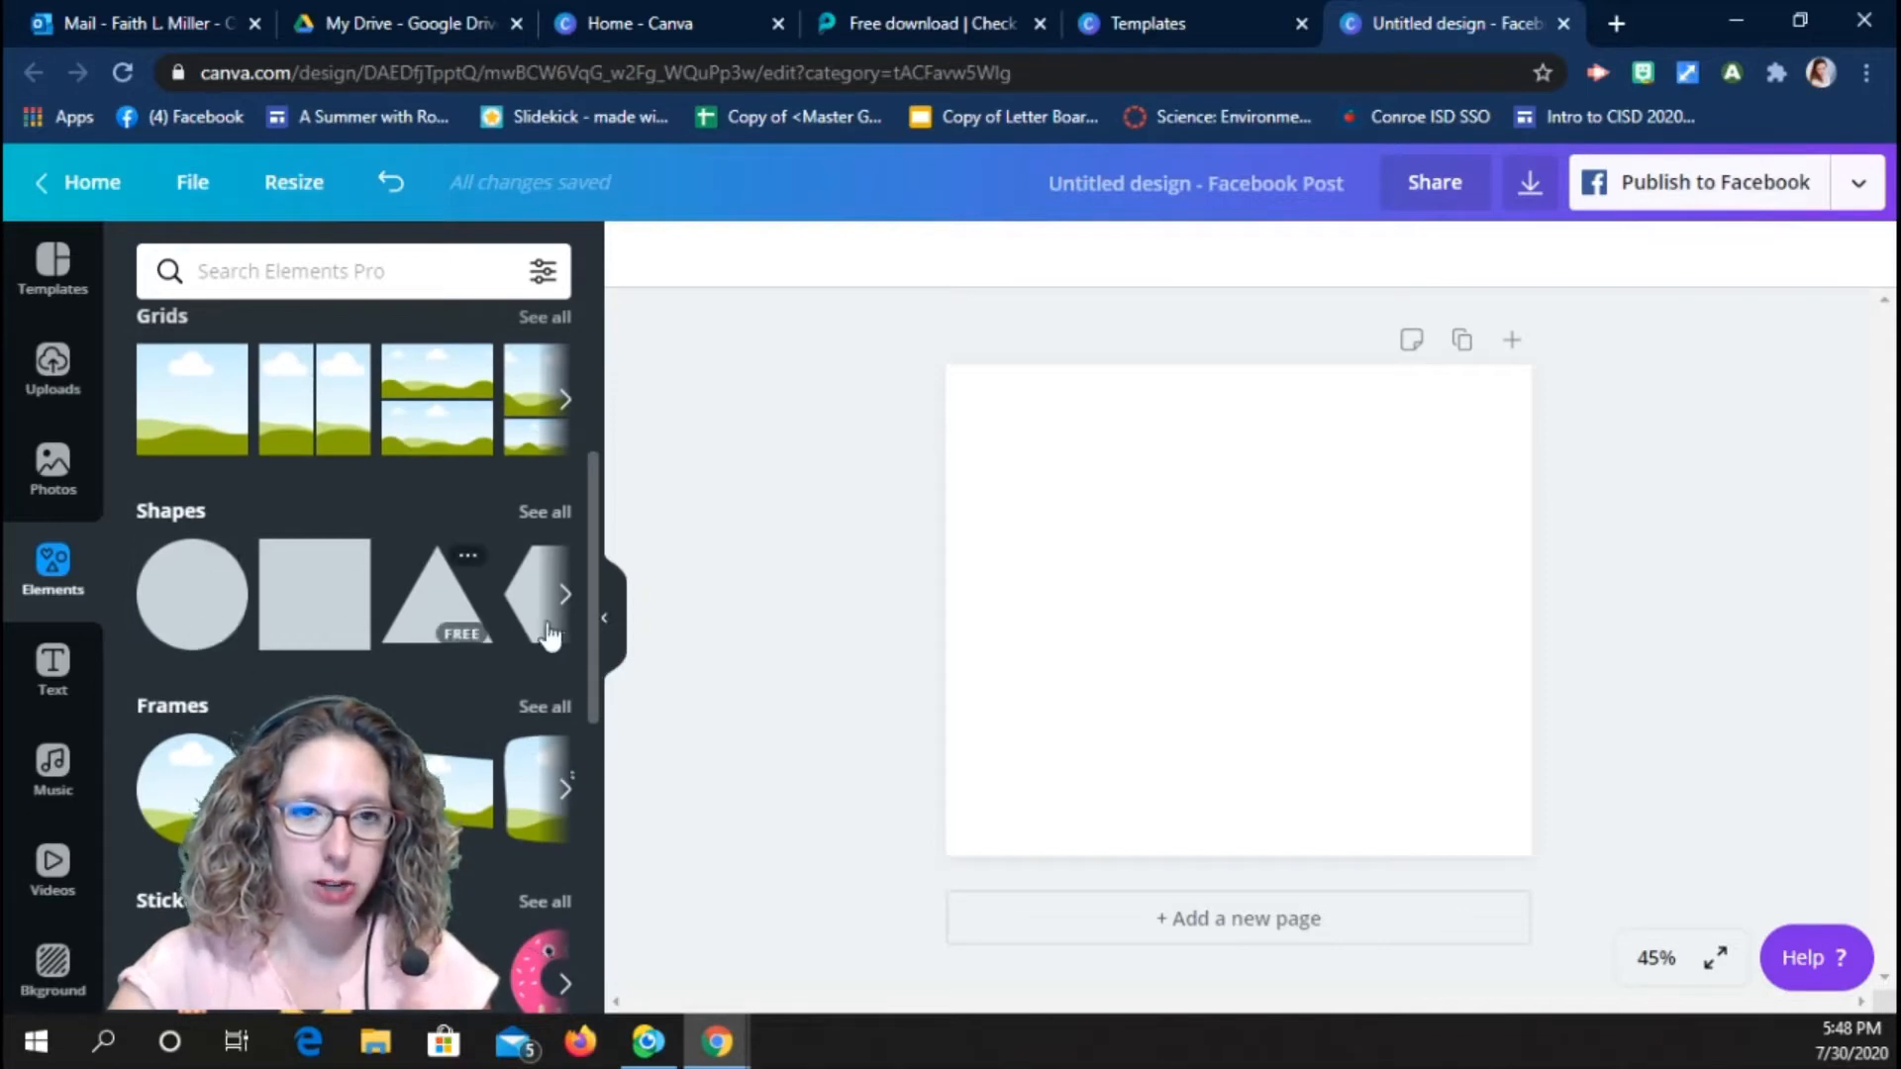
left_click(561, 594)
left_click(561, 594)
left_click(560, 594)
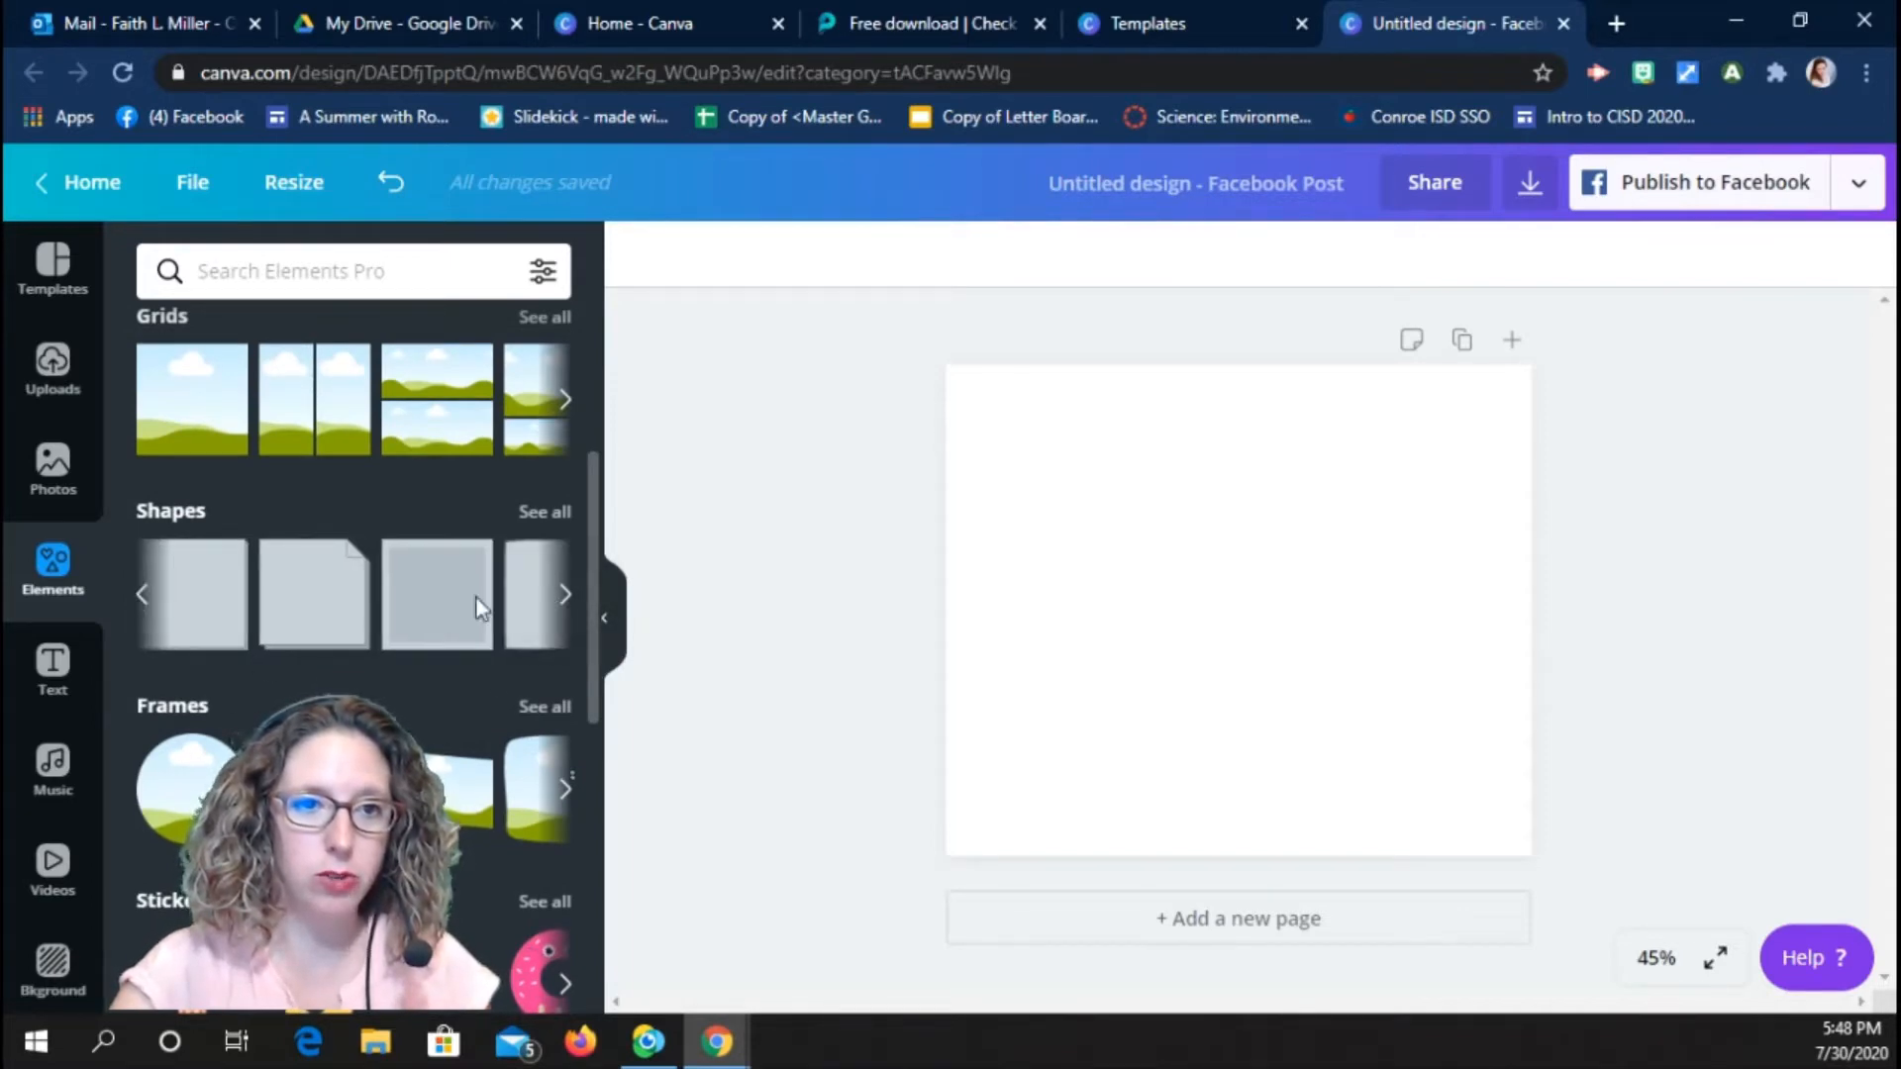
left_click(142, 602)
left_click(180, 607)
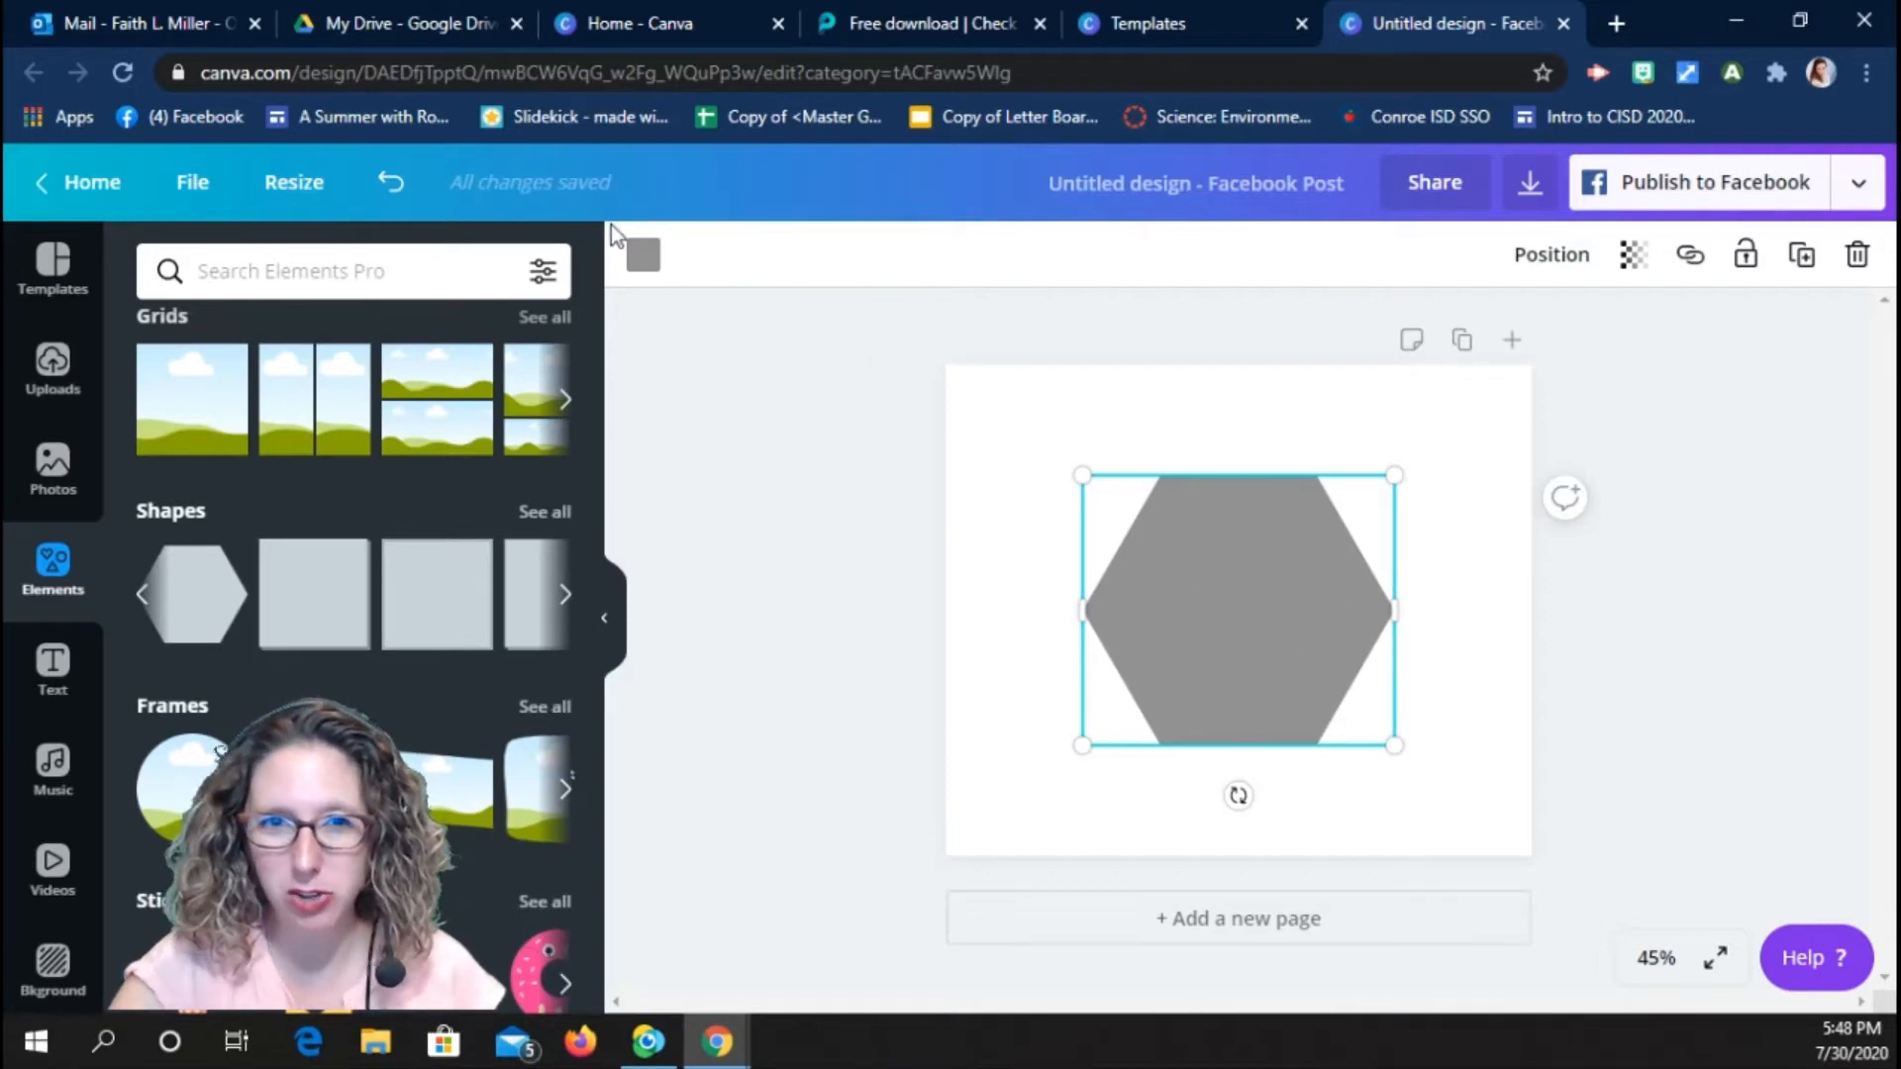
Recolor the hexagon with the default black.
left_click(653, 275)
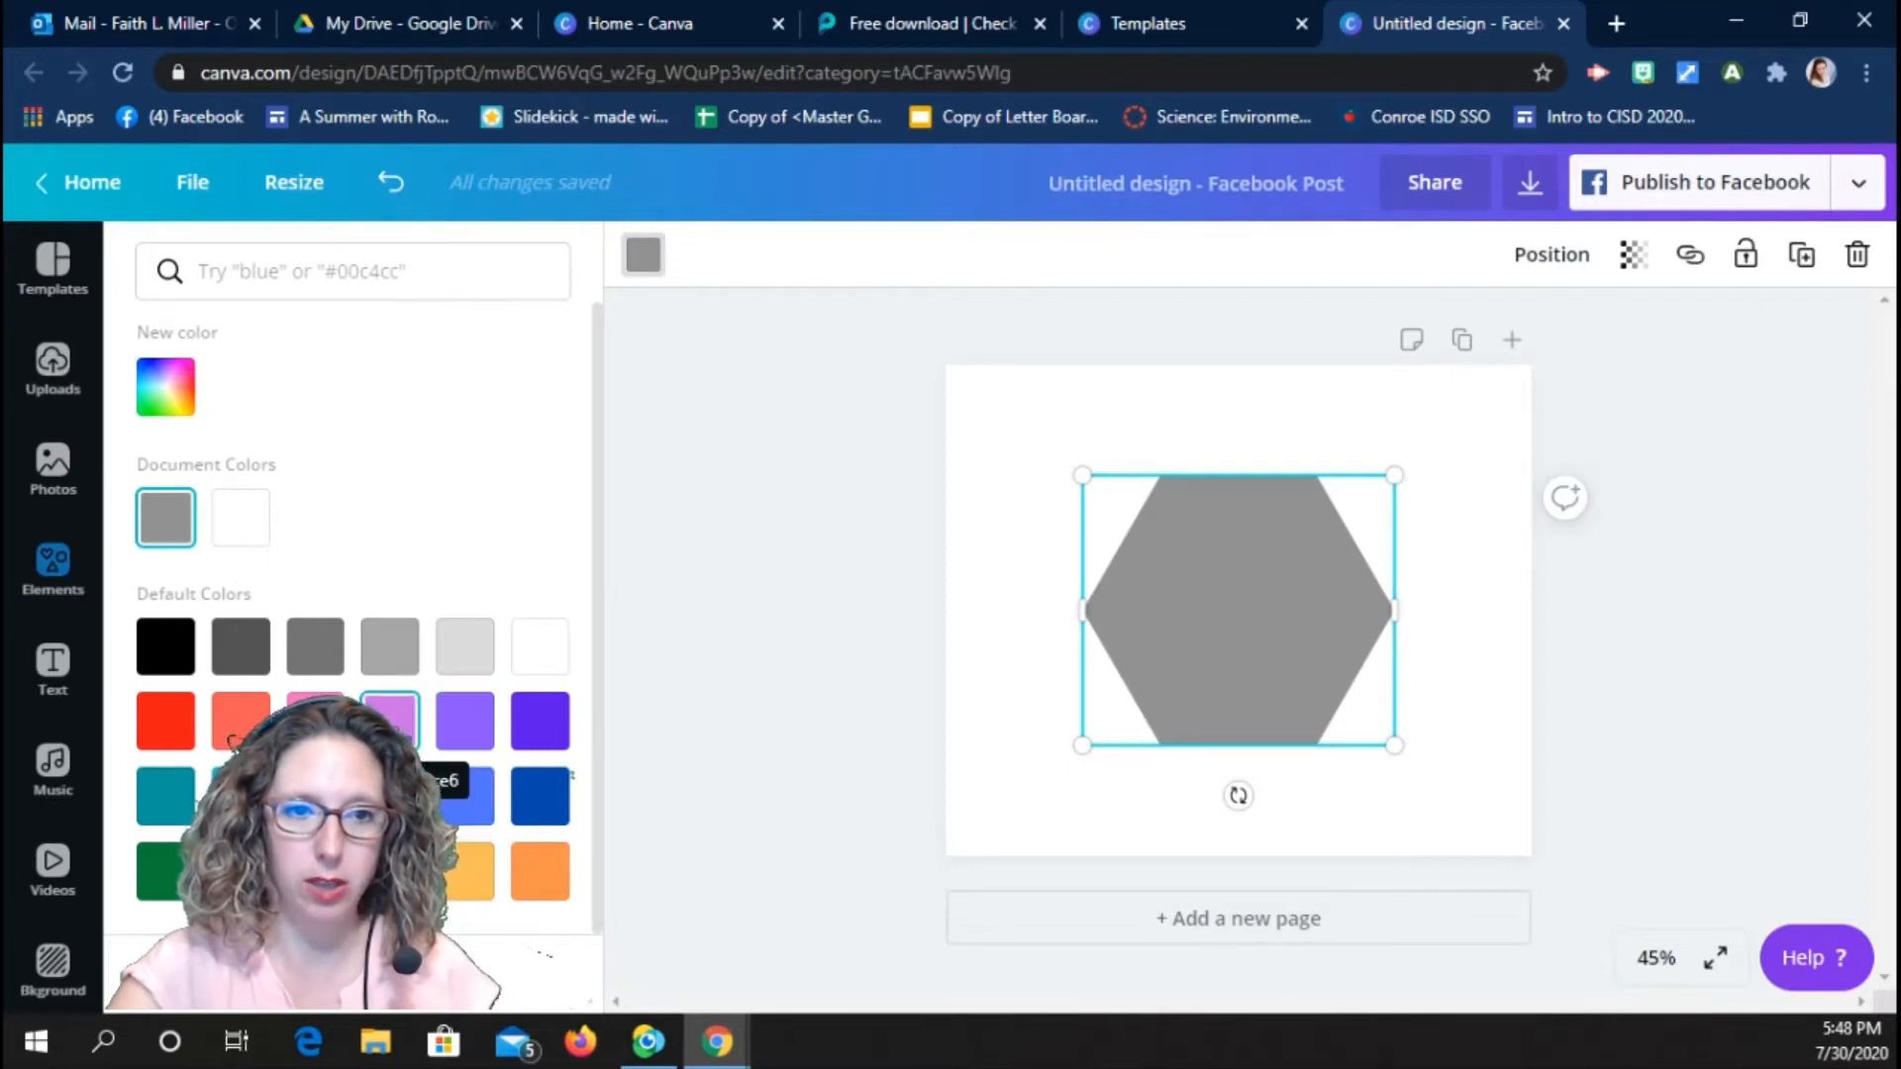
left_click(165, 658)
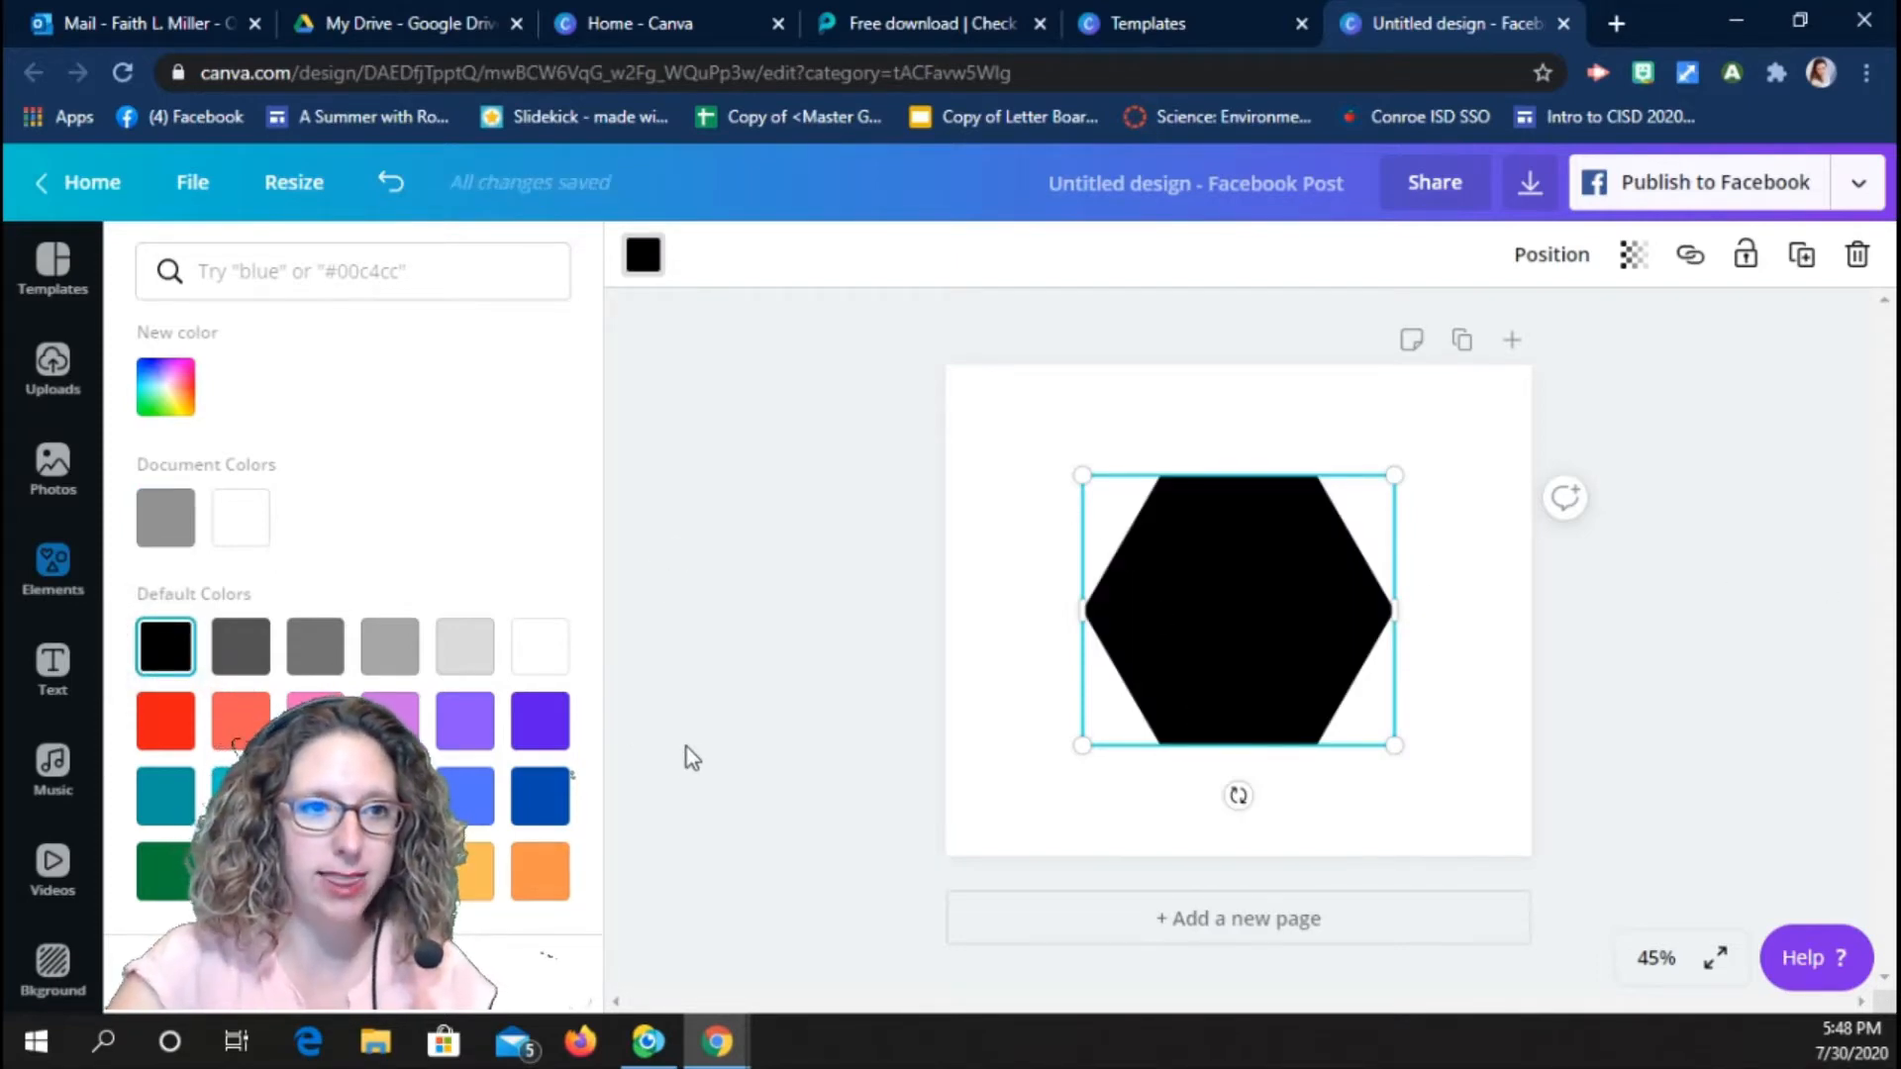
left_click(437, 267)
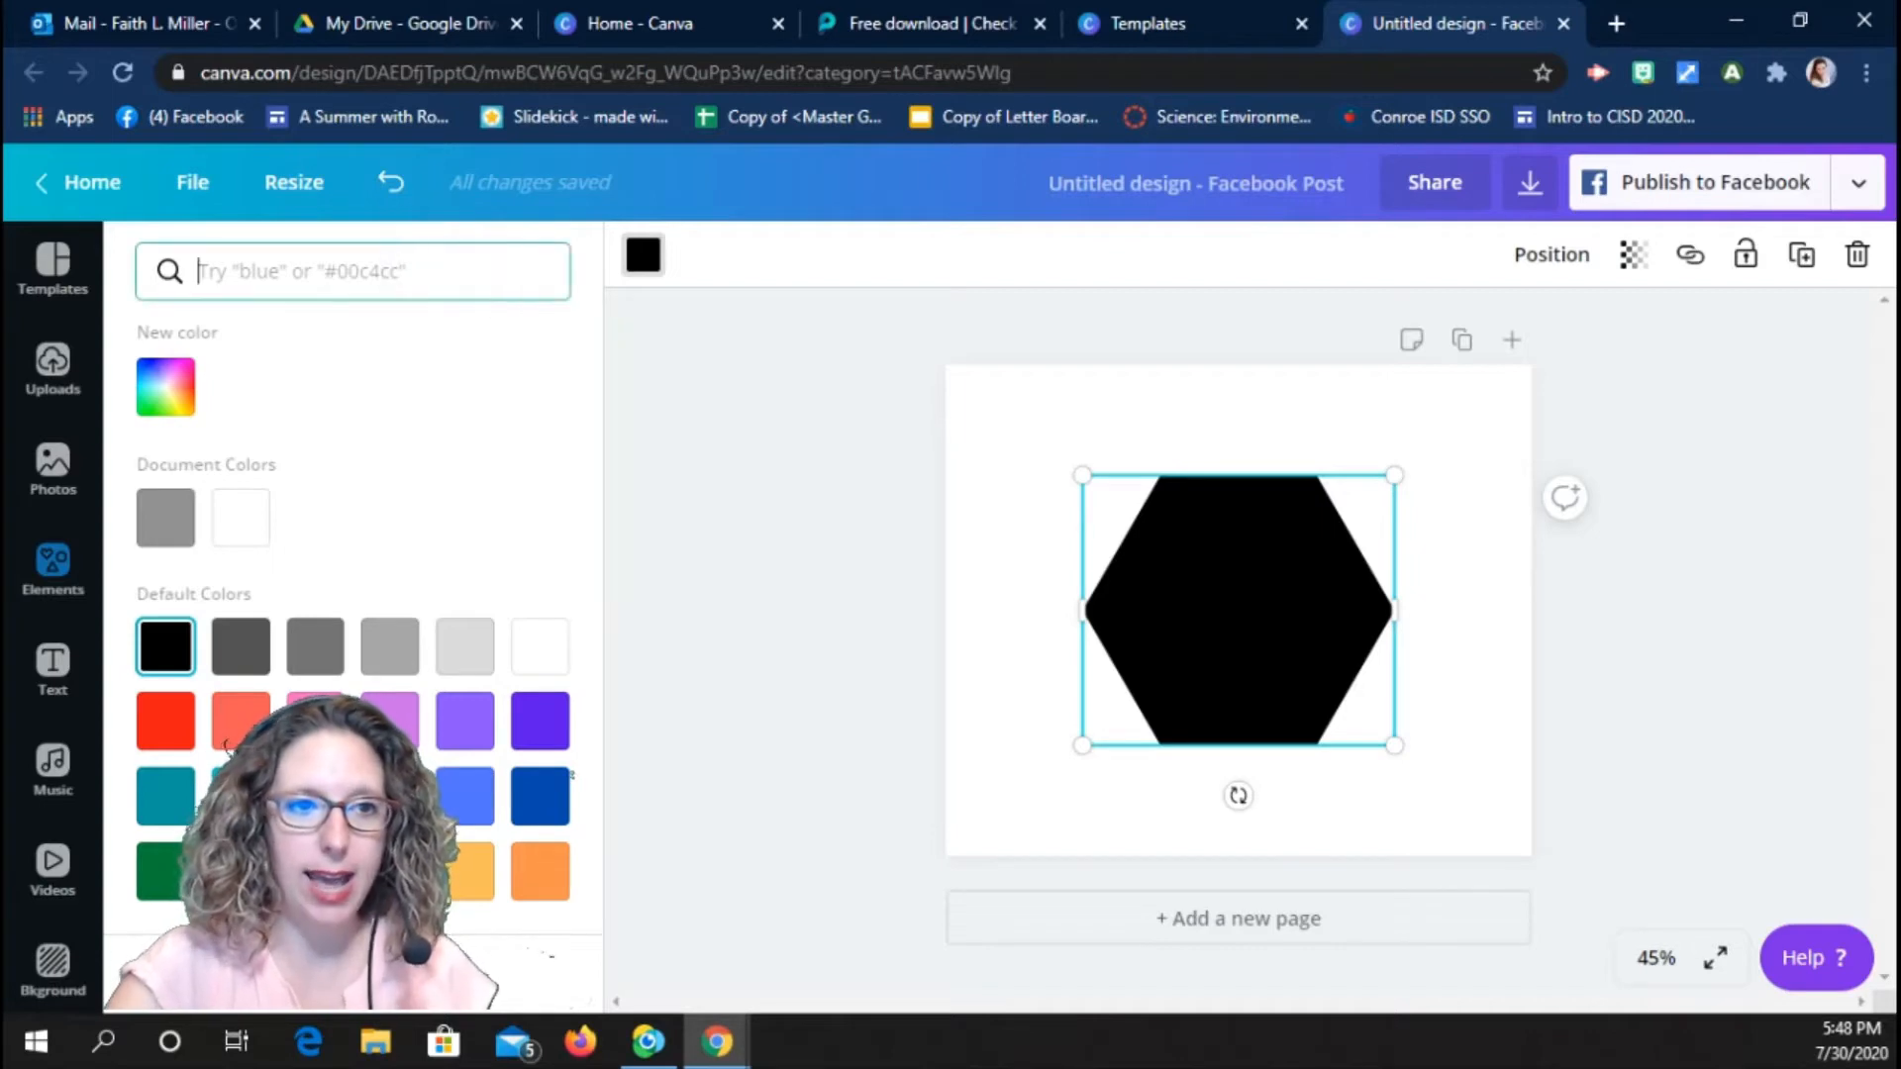
Place the recently used tiger photo over the hexagon, shrinking and moving it so the tiger fits inside the black shape.
left_click(61, 468)
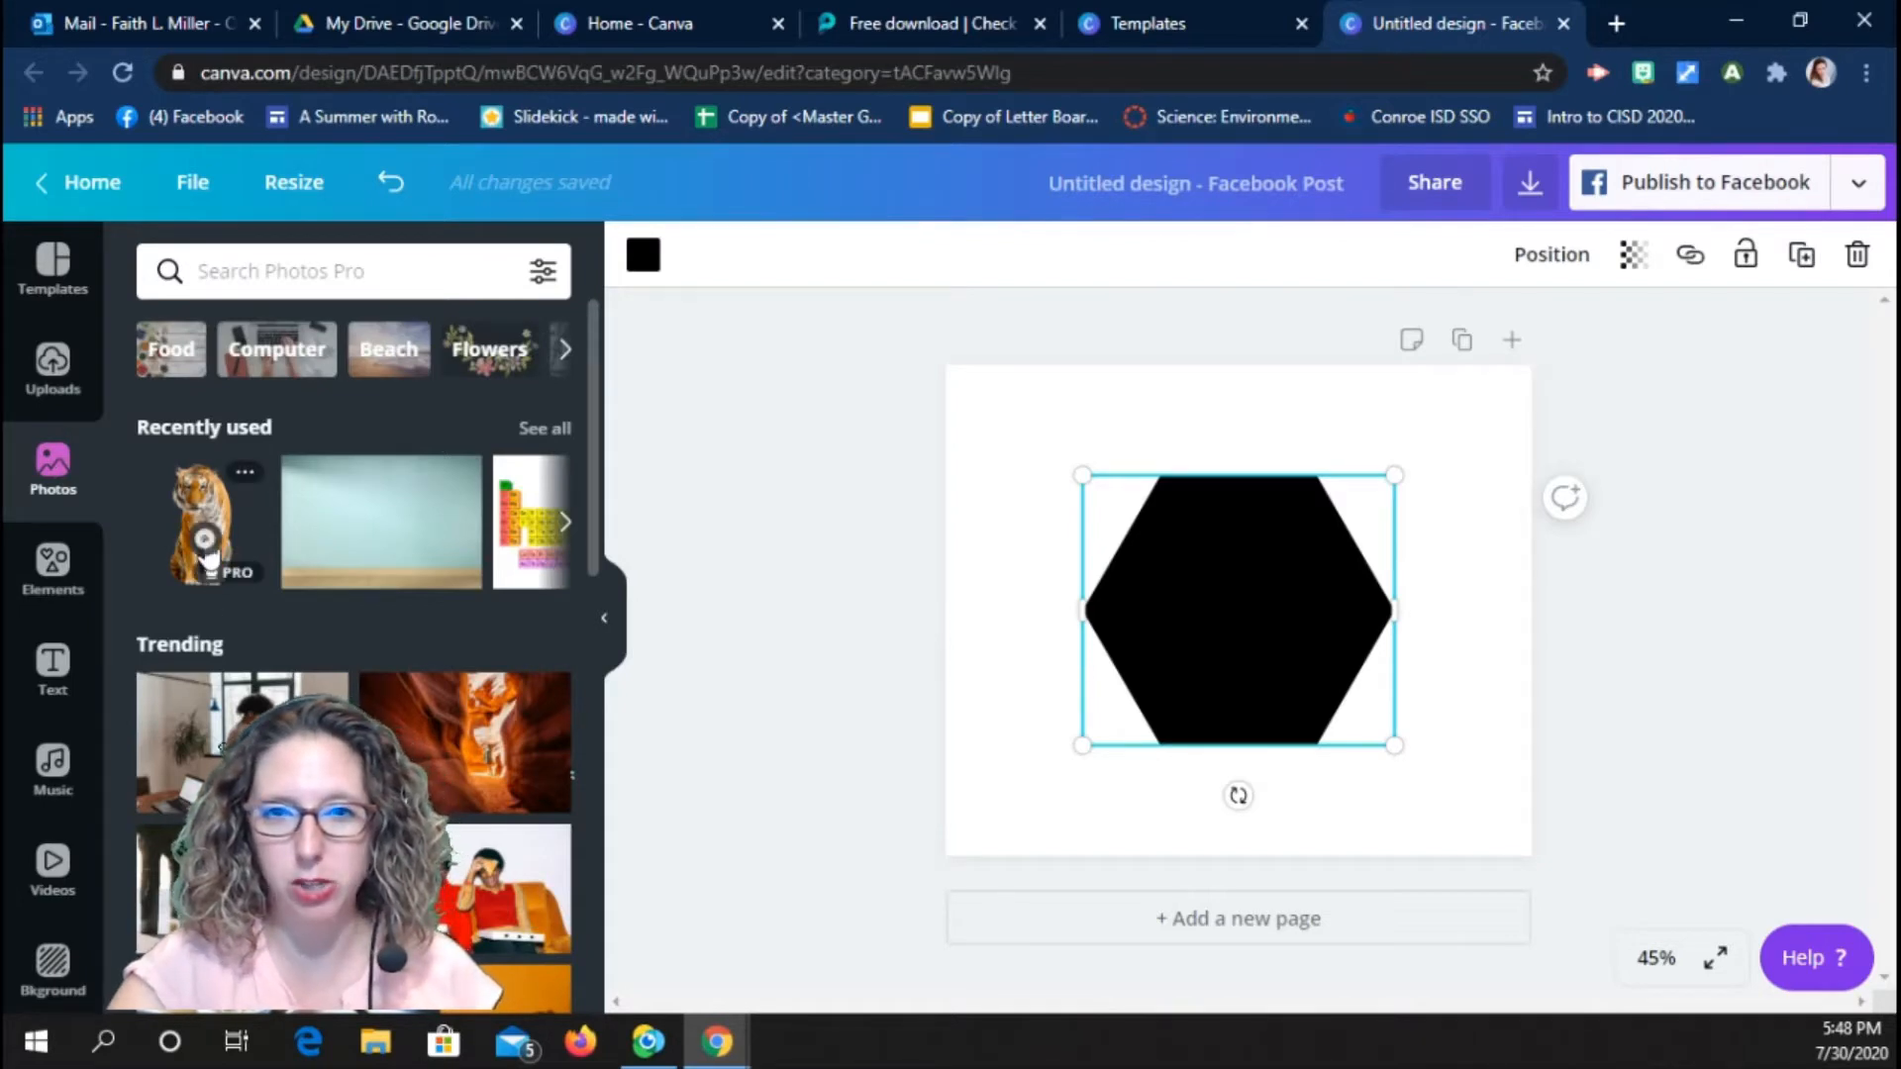
left_click_drag(206, 557, 1128, 502)
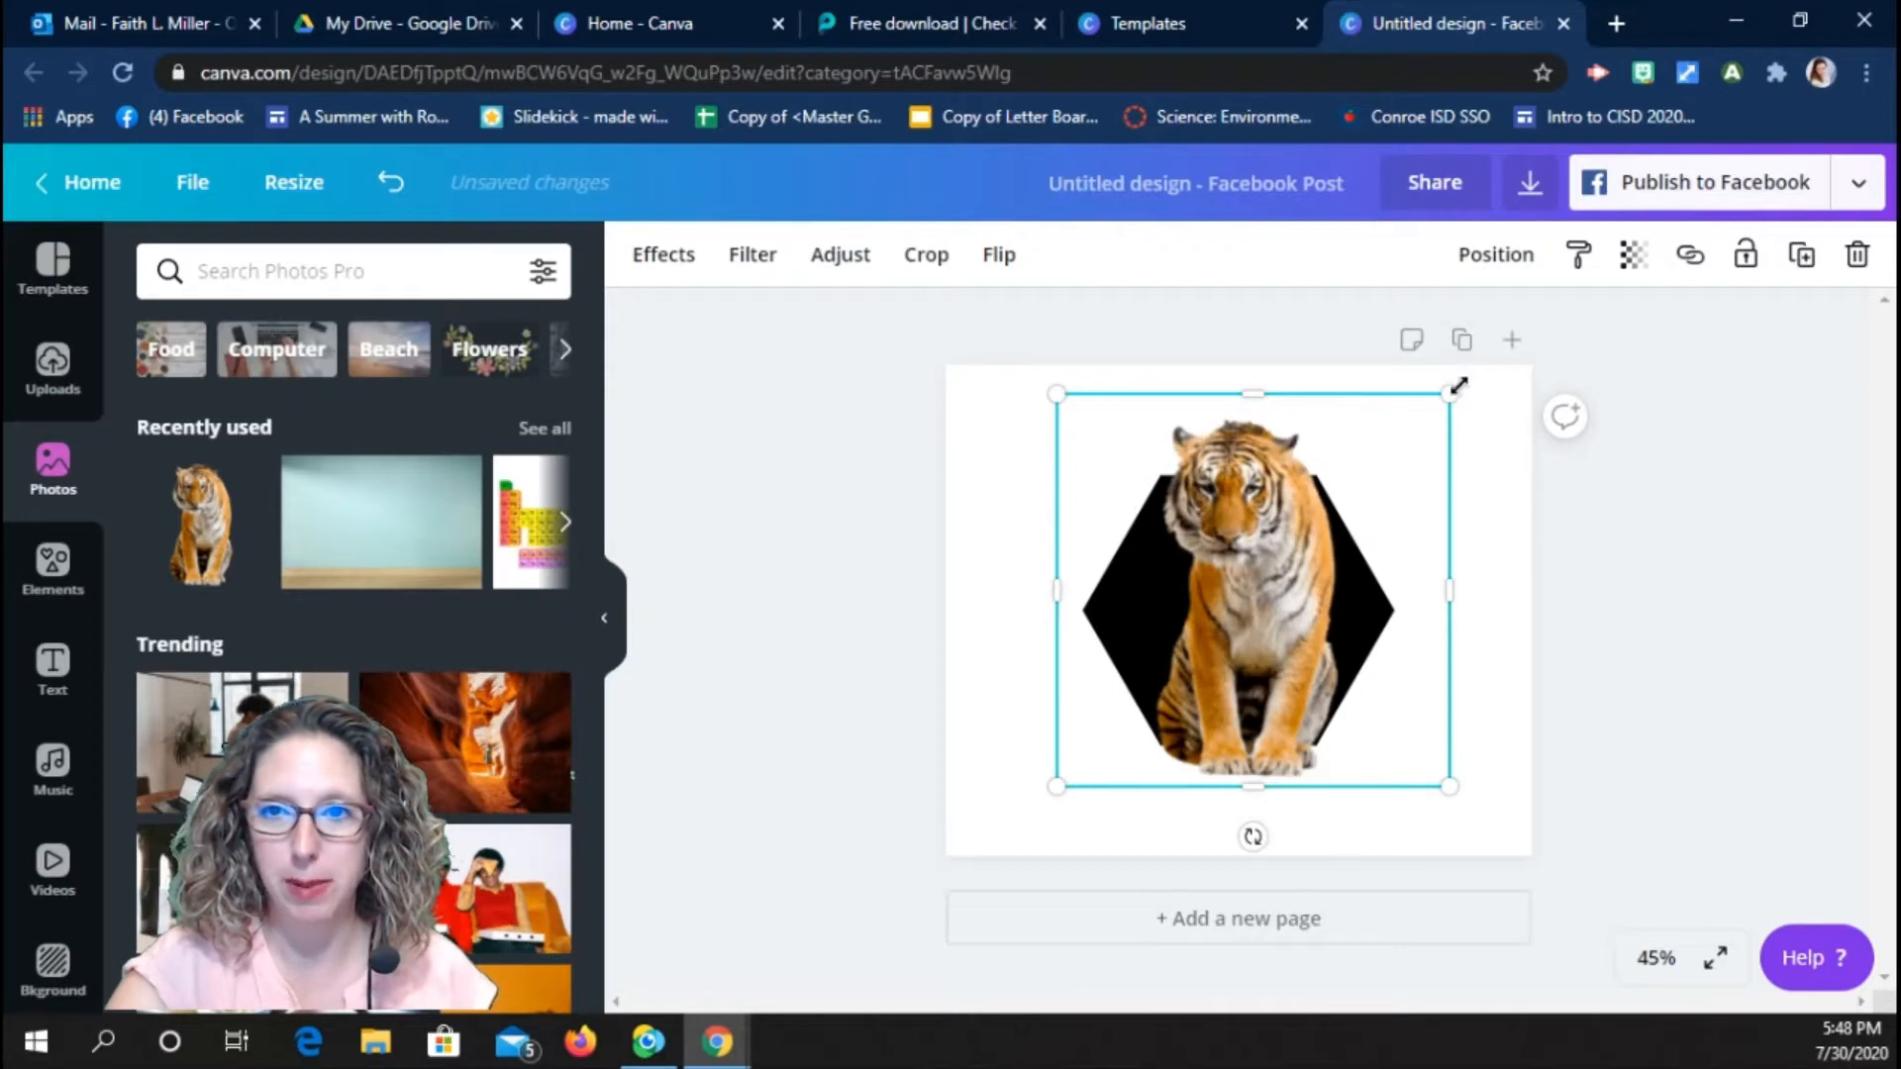
left_click_drag(1457, 385, 1334, 508)
left_click_drag(1160, 738, 1198, 709)
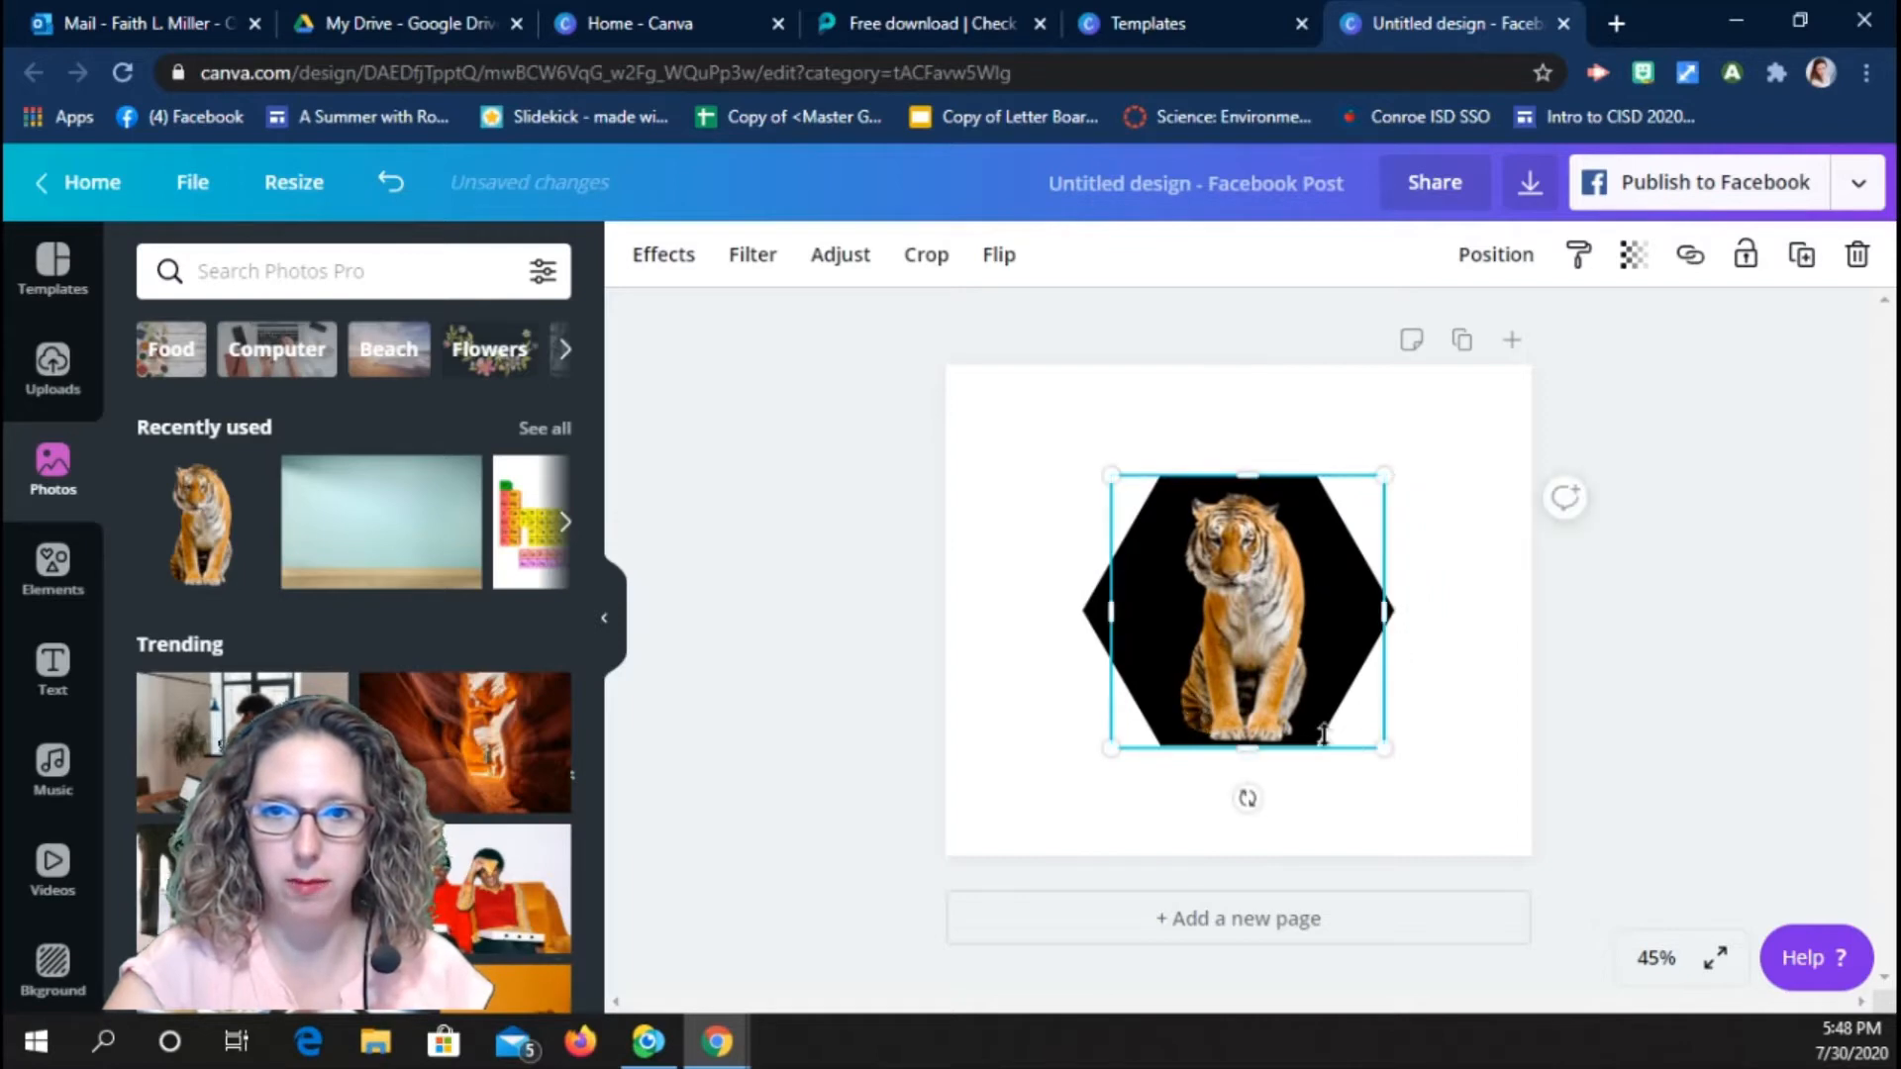
left_click(1451, 795)
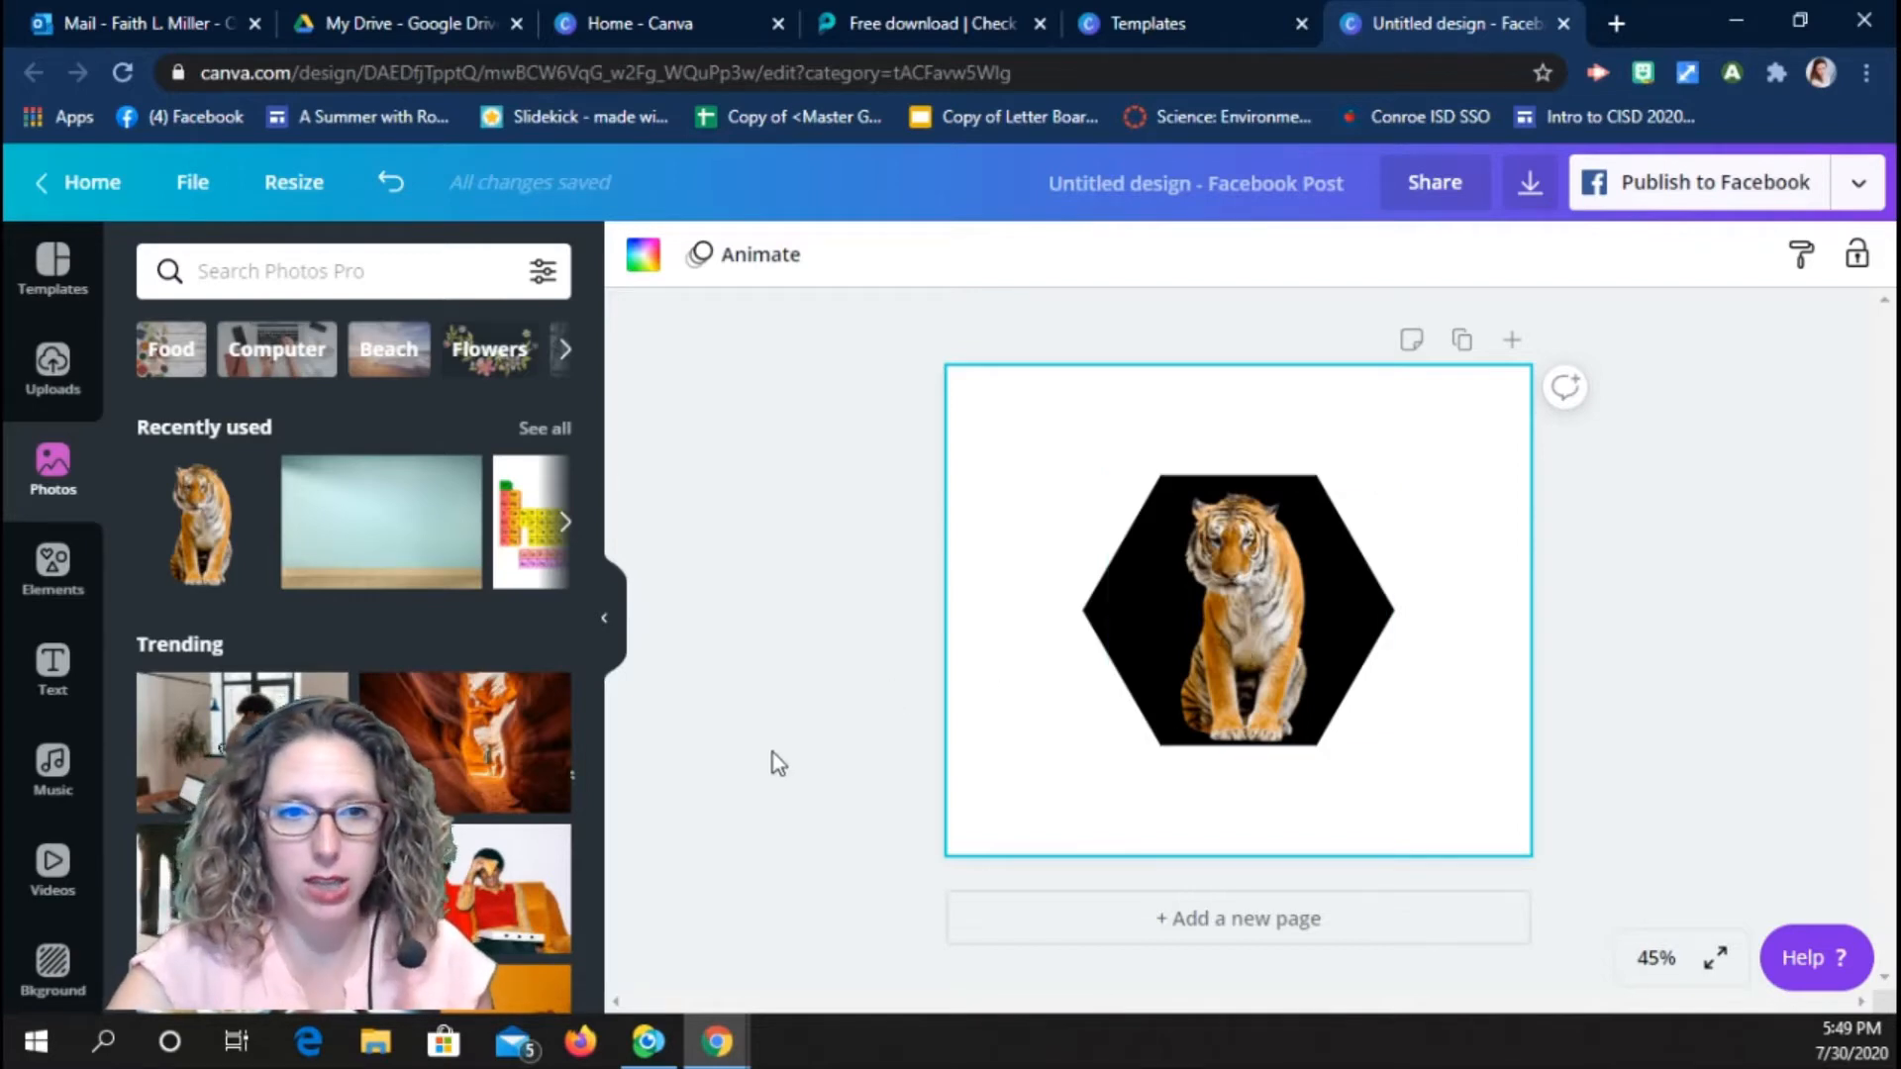
Add the recently used "Cheers to the new year" text combination to the page.
left_click(54, 671)
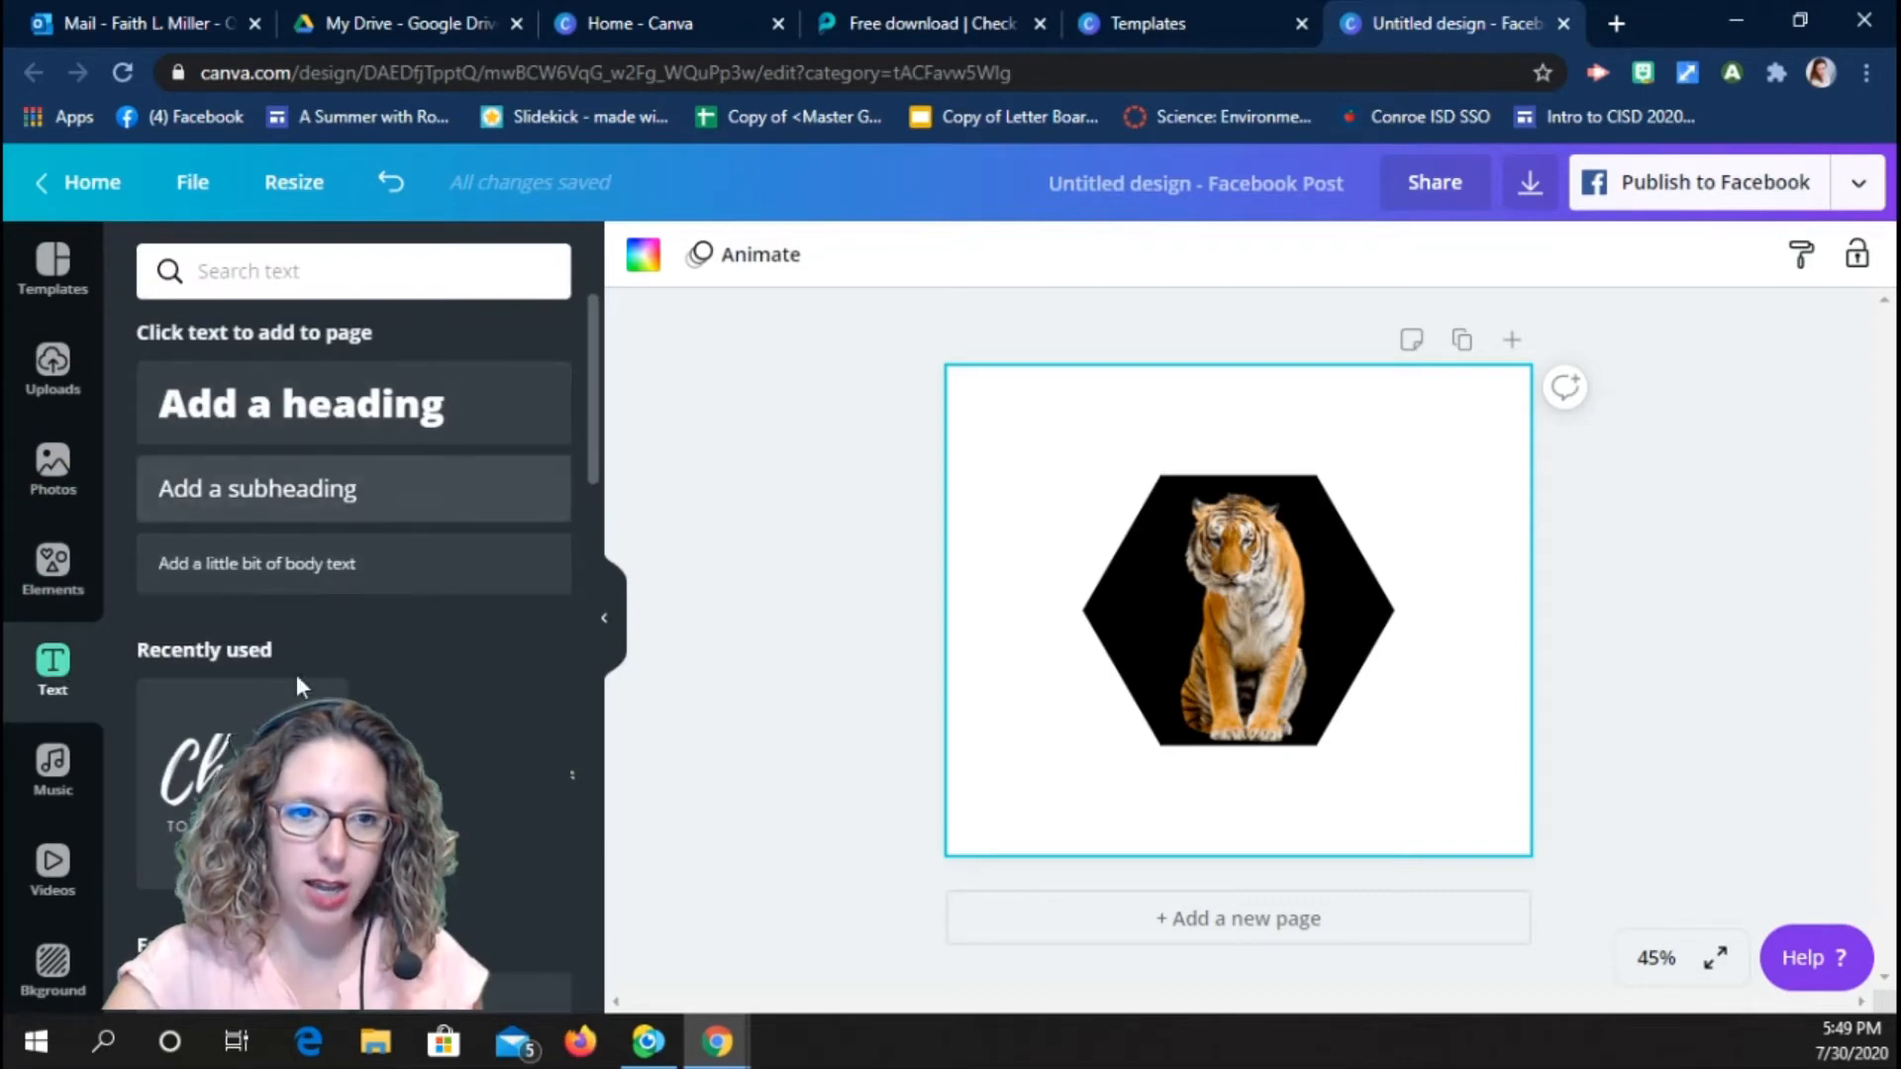
scroll(257, 614, "down", 3)
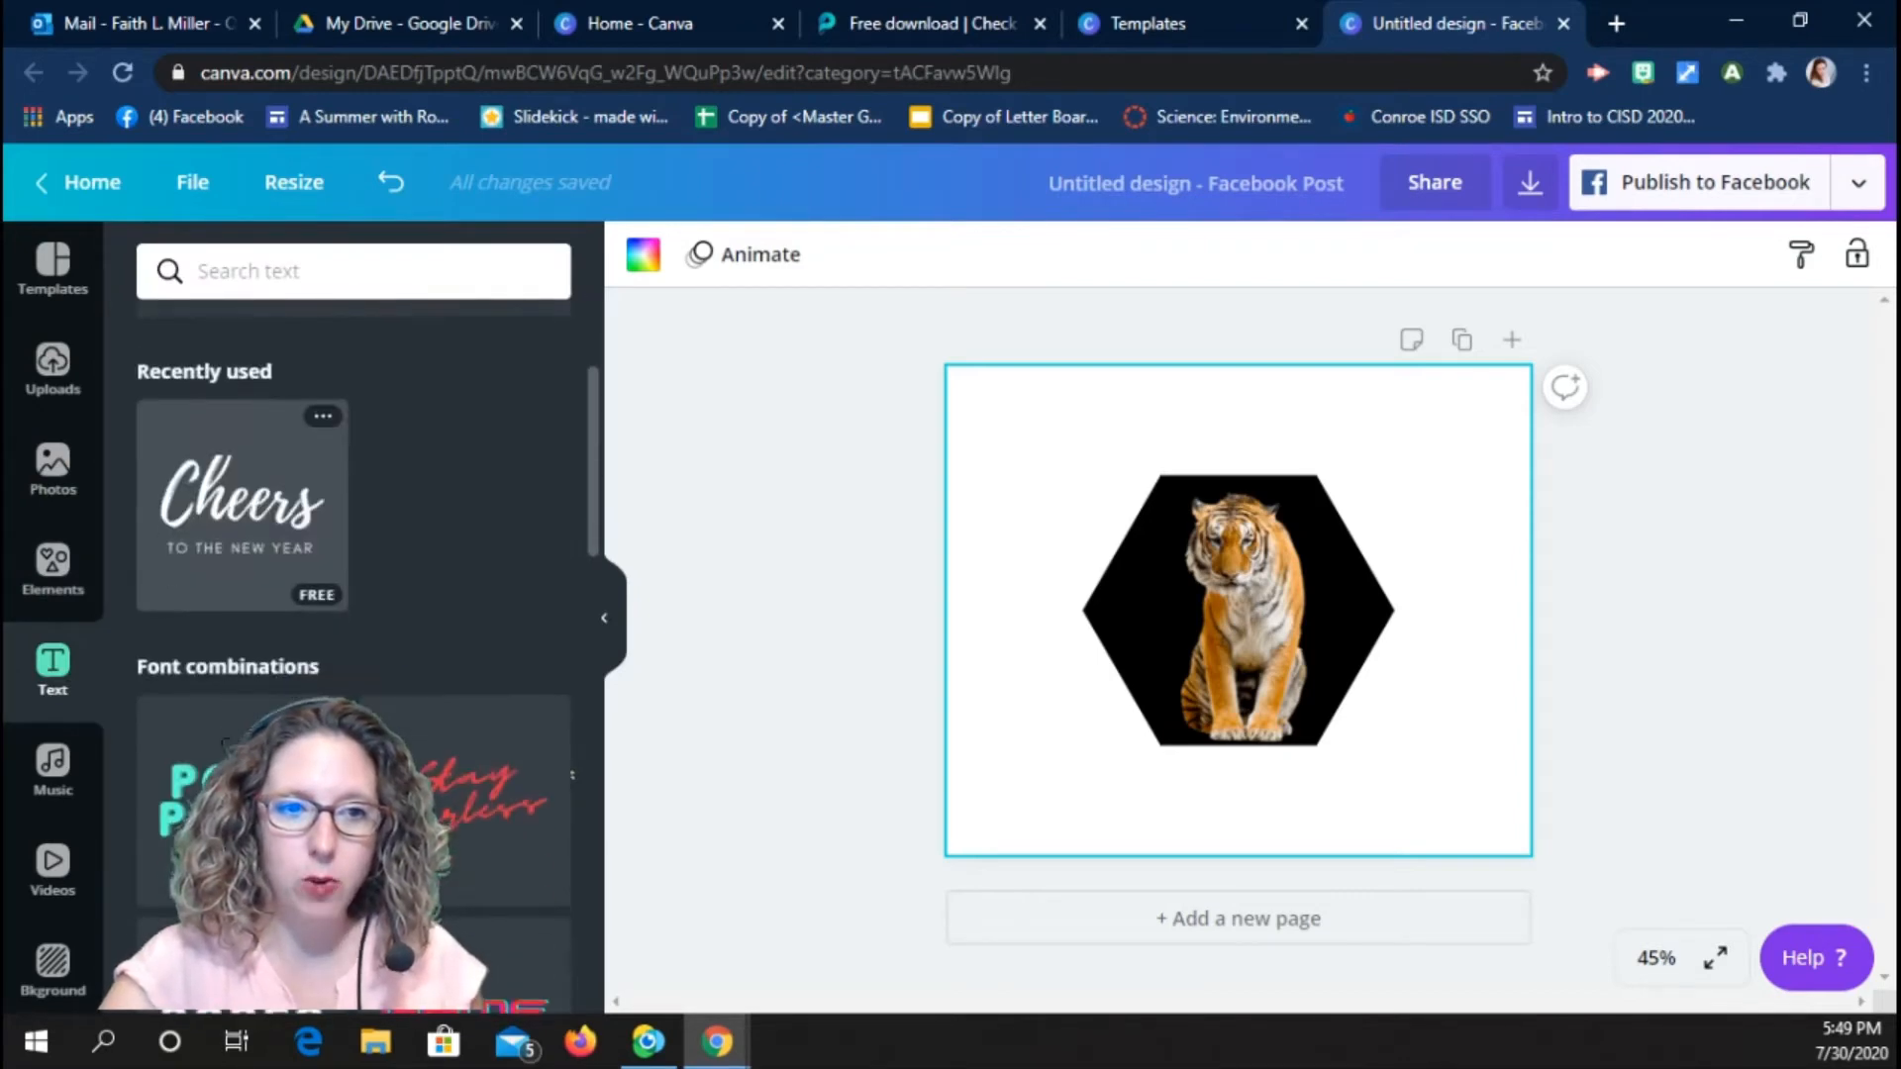
left_click(241, 536)
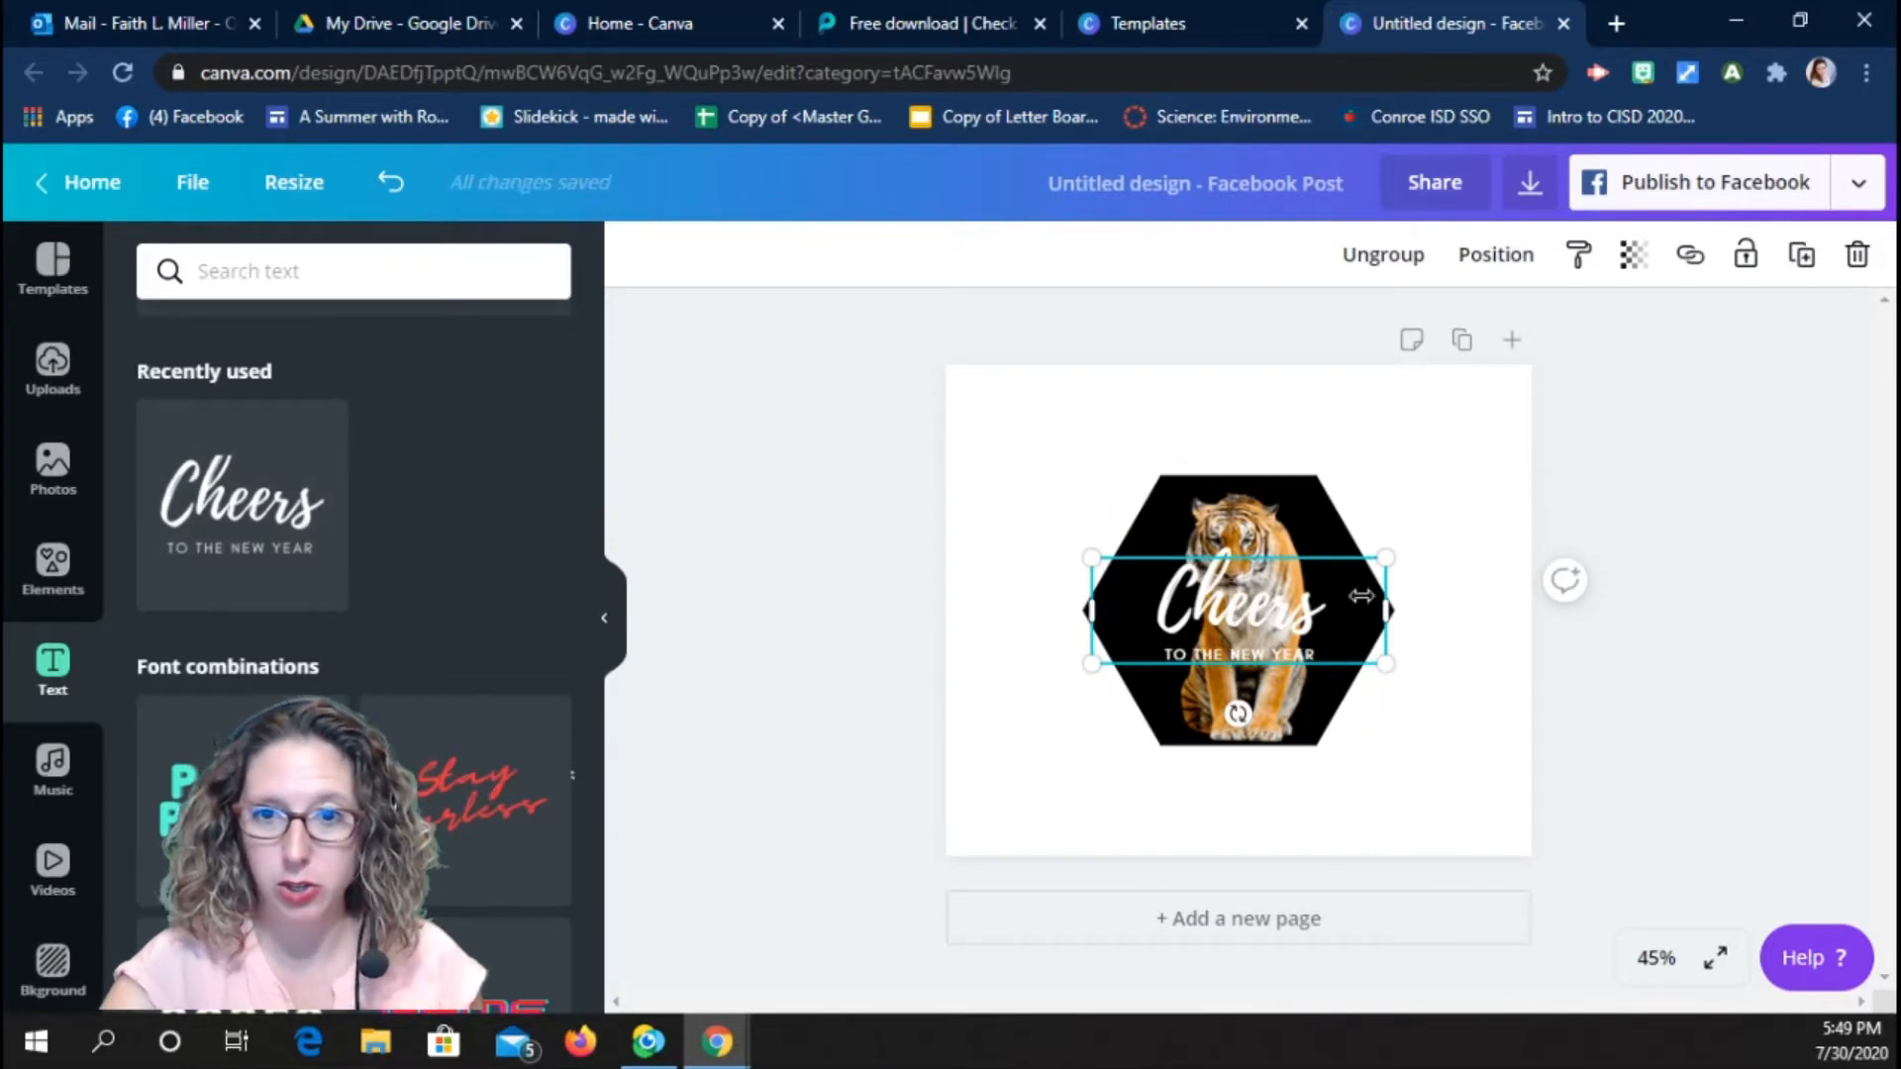
Replace the script heading "Cheers" with "Conroe".
left_click(1324, 610)
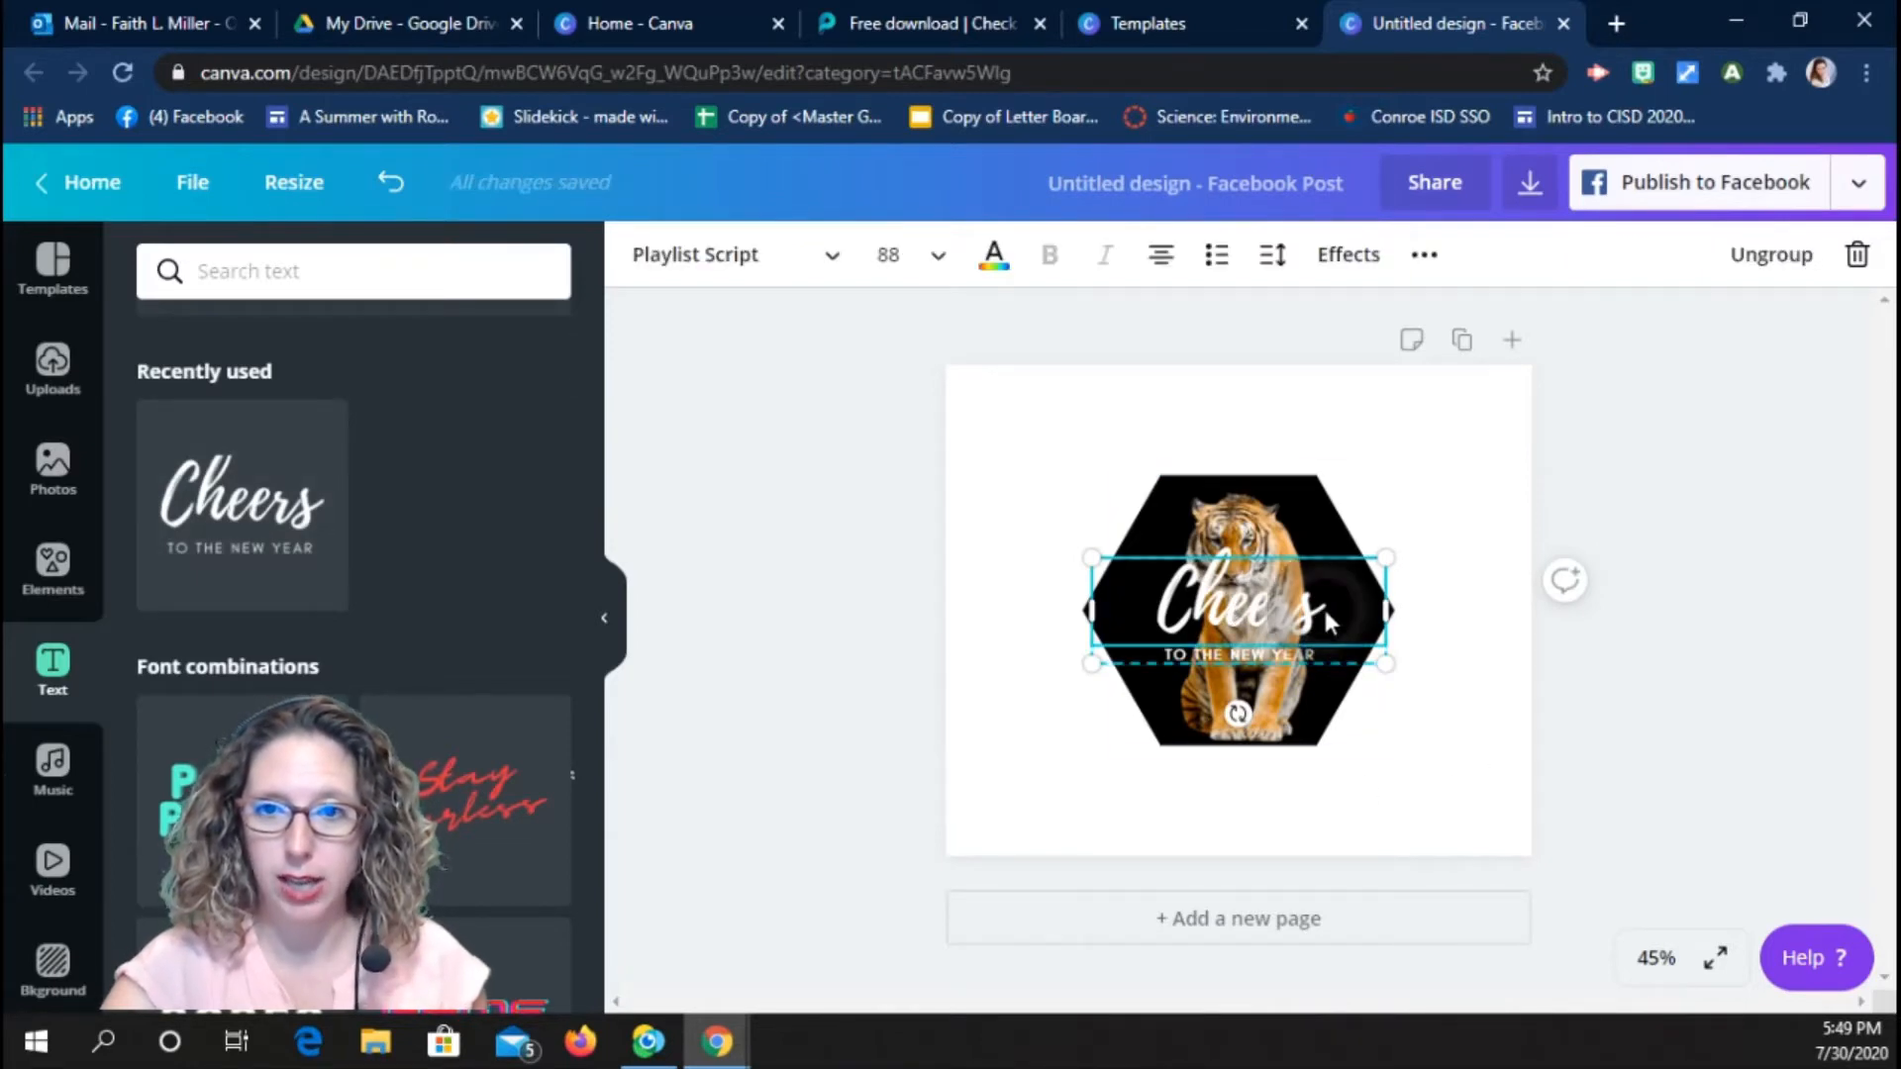
key("BackSpace")
key("BackSpace")
key("BackSpace")
key("BackSpace")
key("BackSpace")
key("BackSpace")
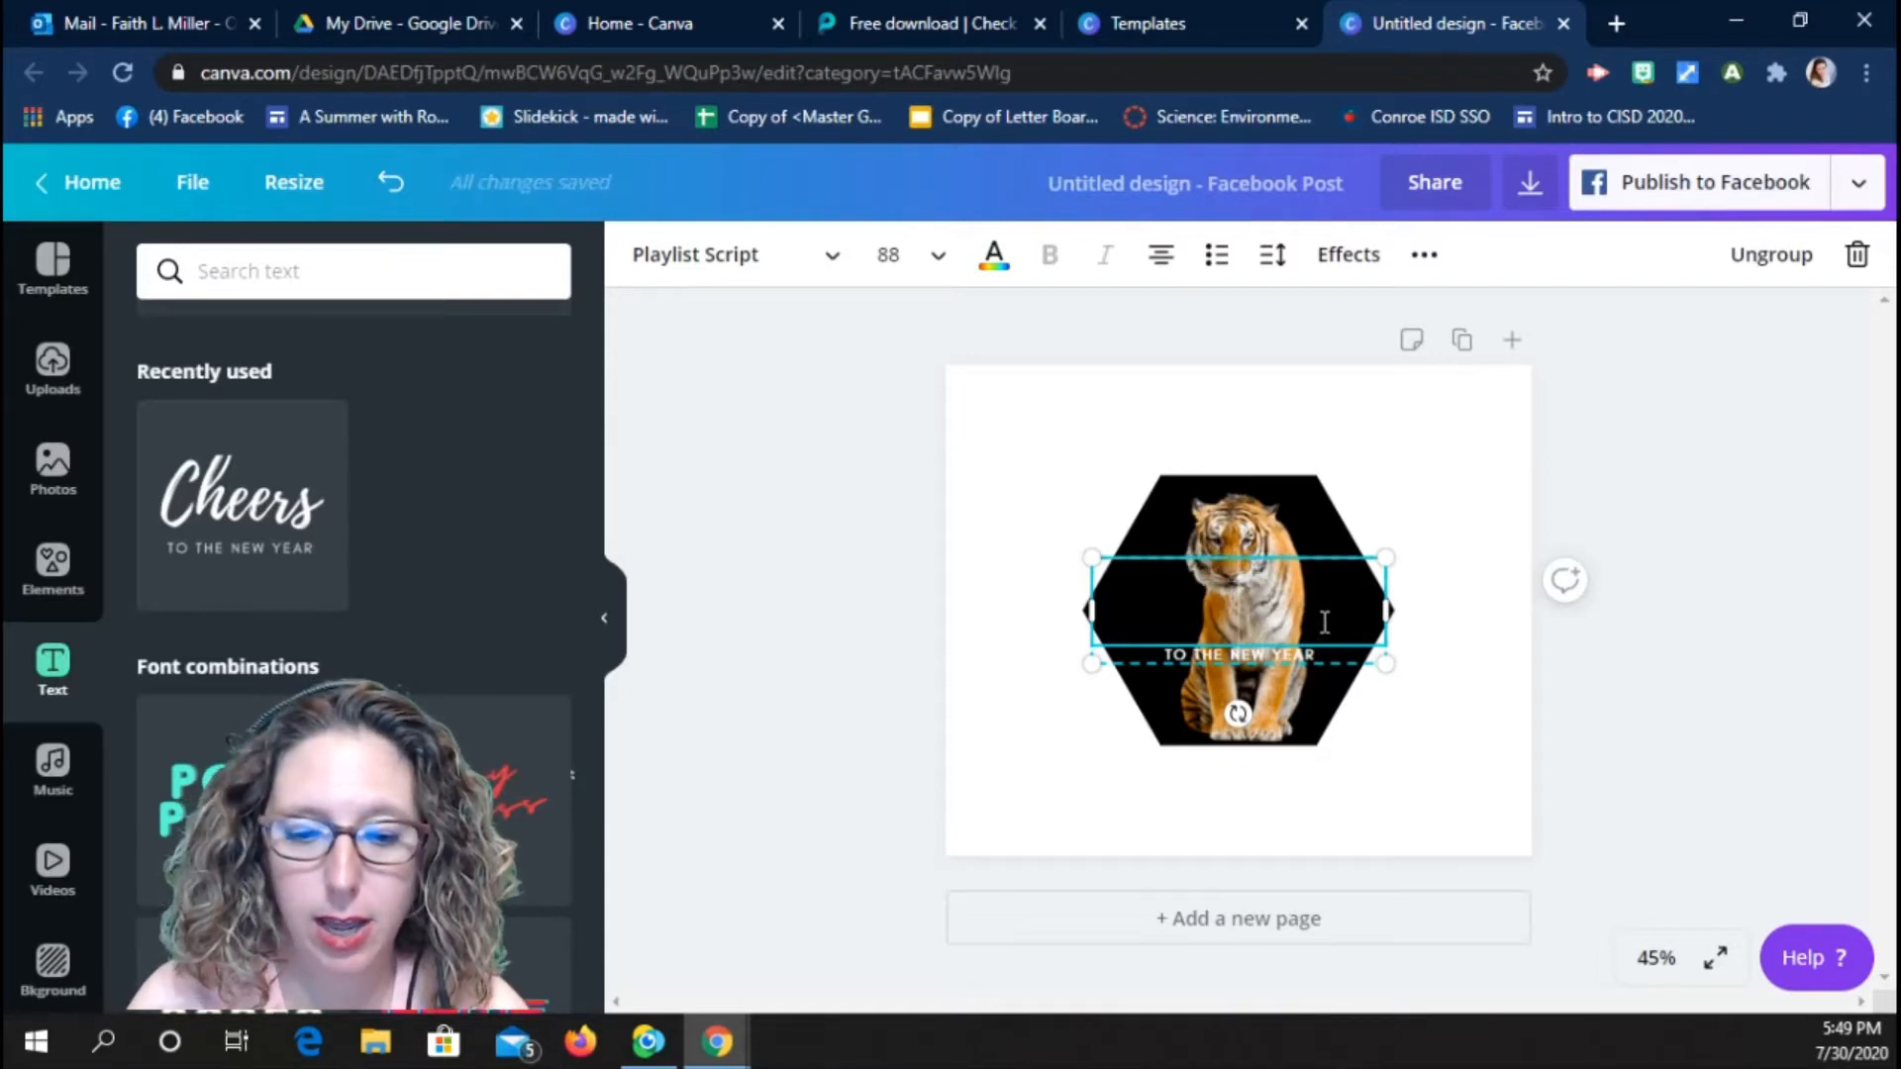
type("Co")
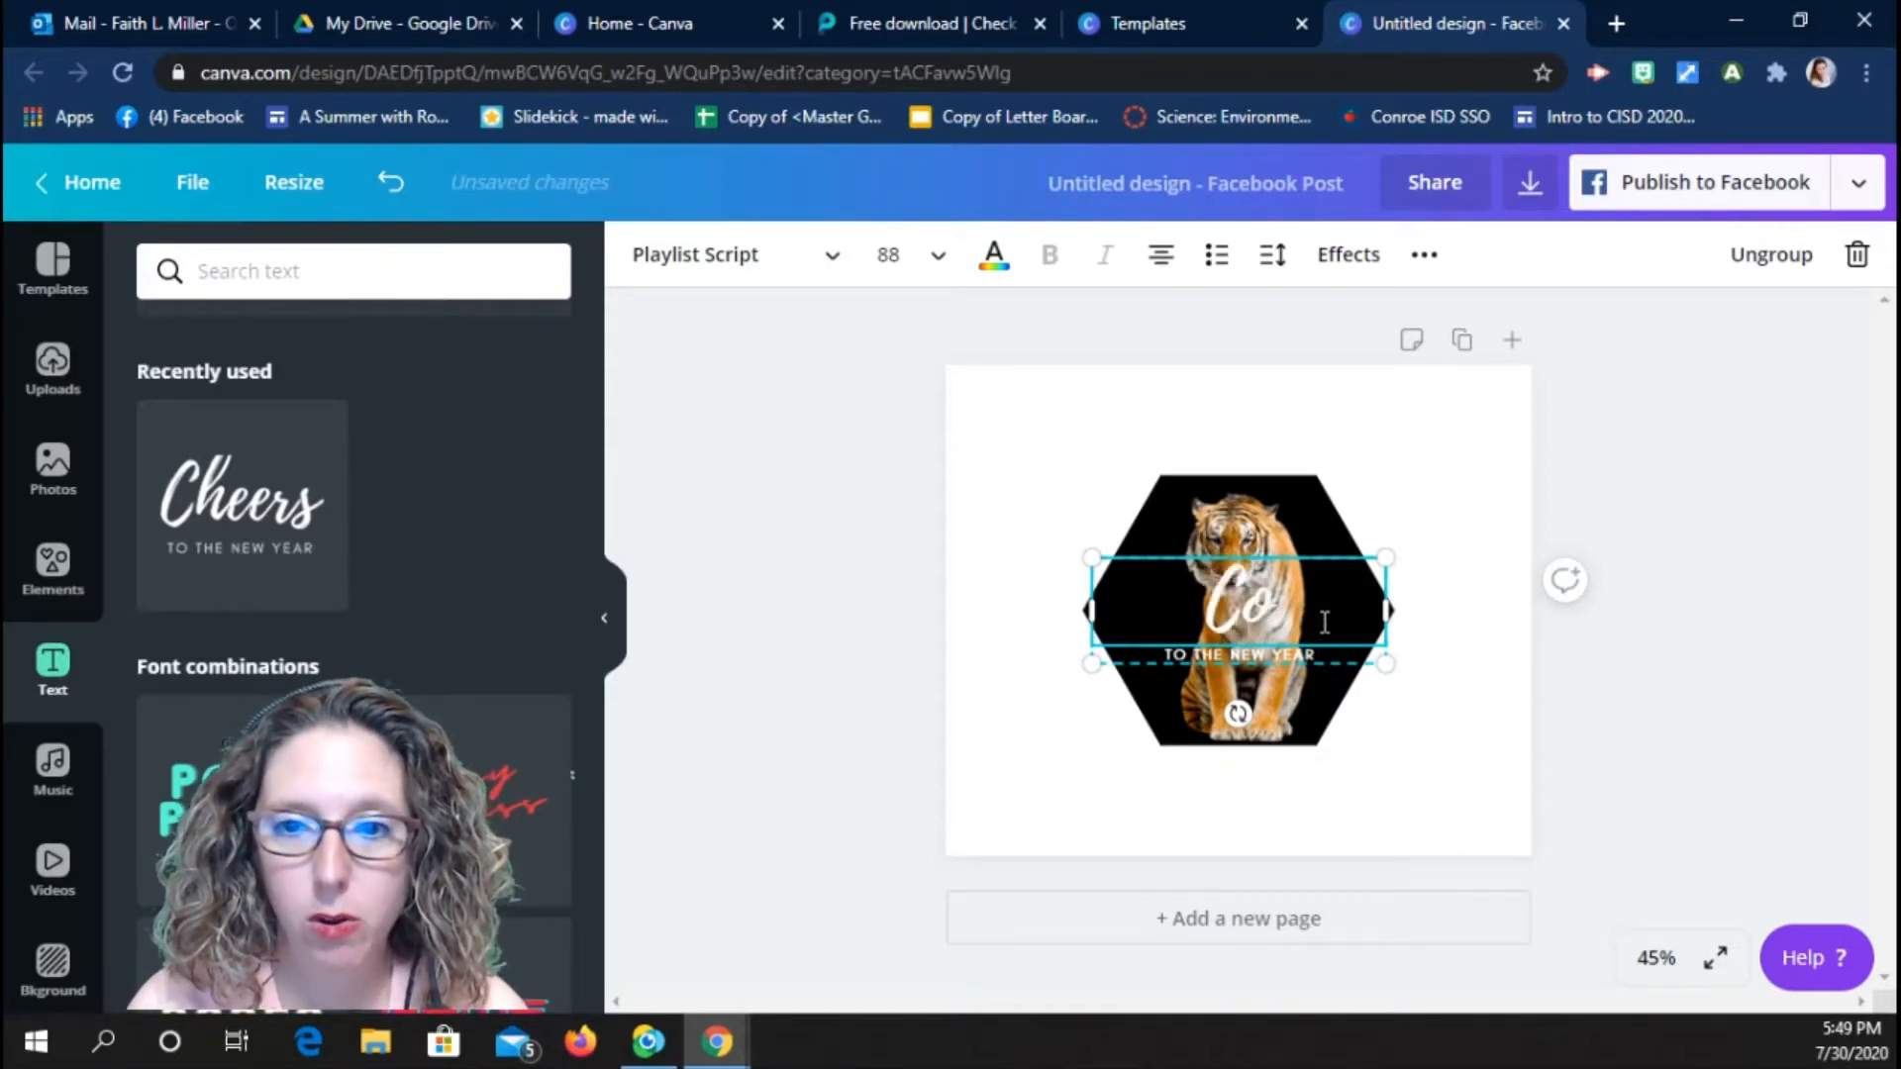
type("nroe")
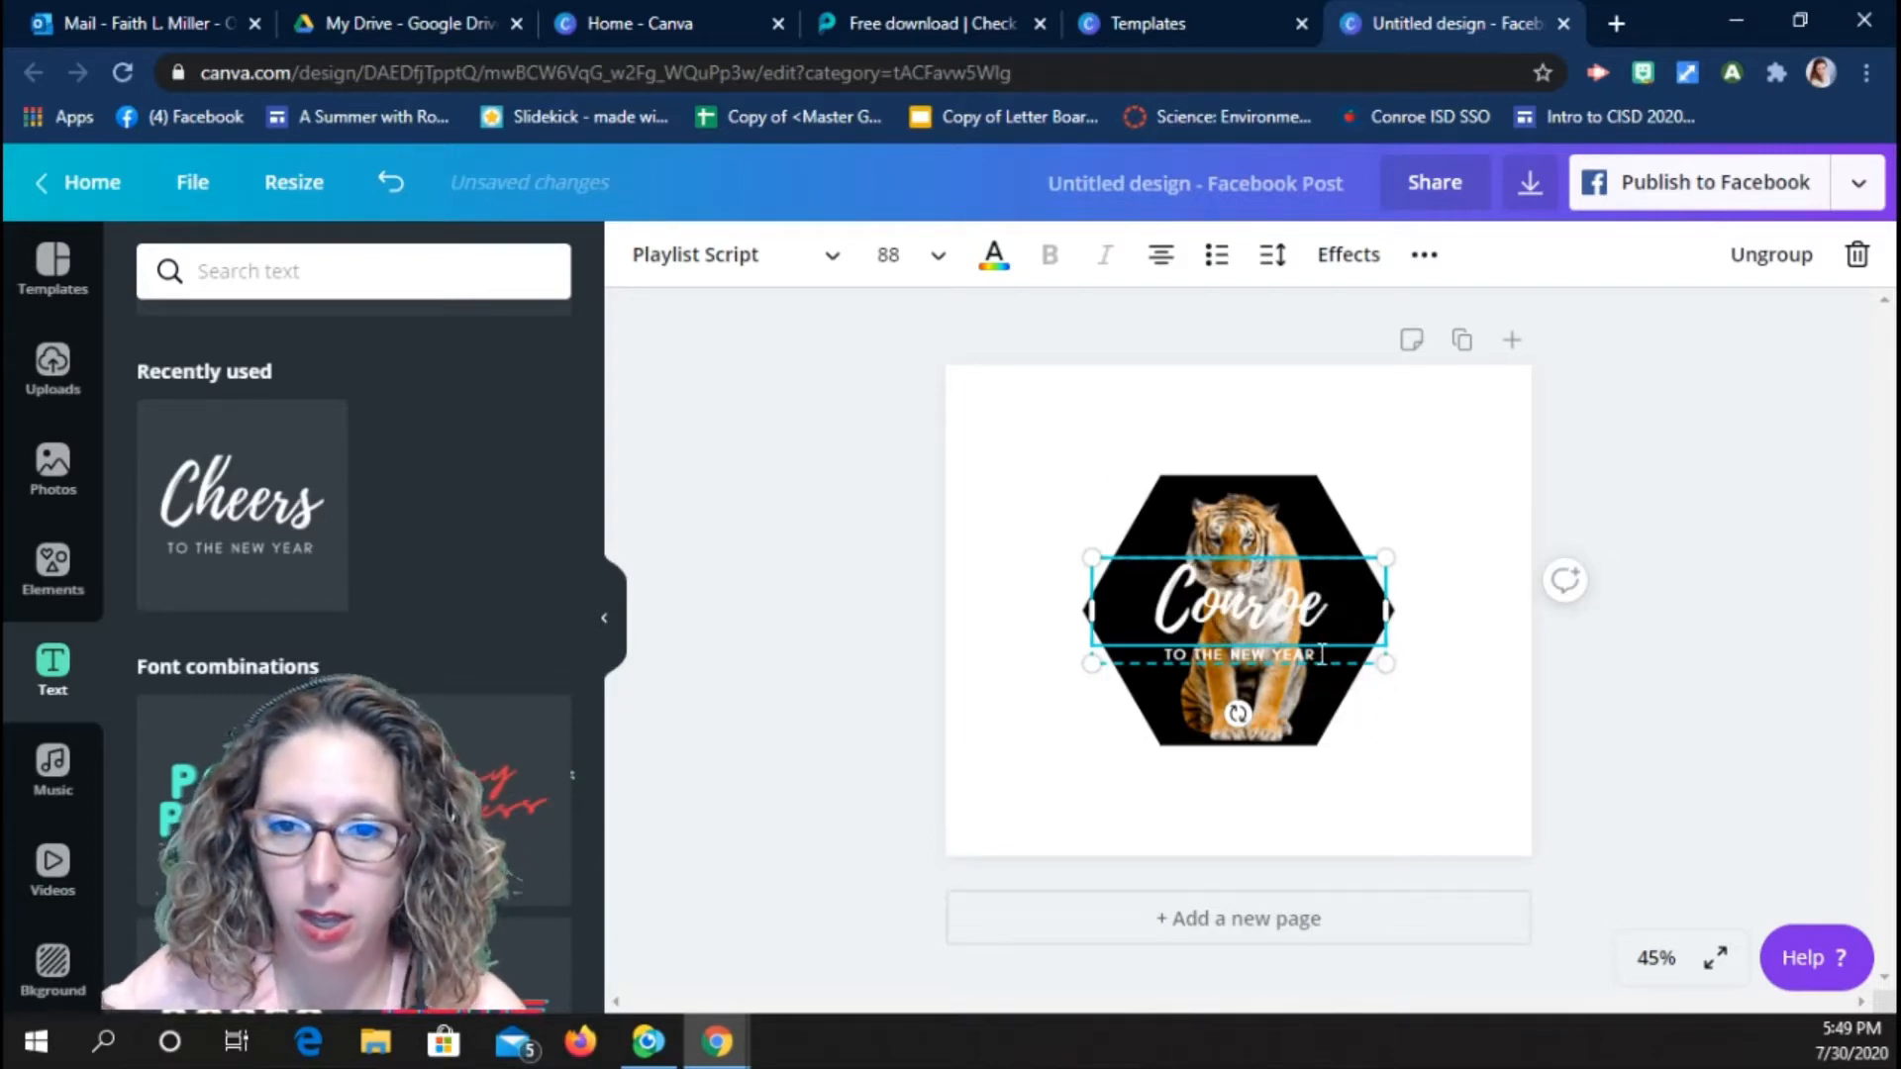
Replace the smaller text line with "TIGERS" and shrink the text group, placing it inside the hexagon to the left of the tiger.
left_click(1321, 653)
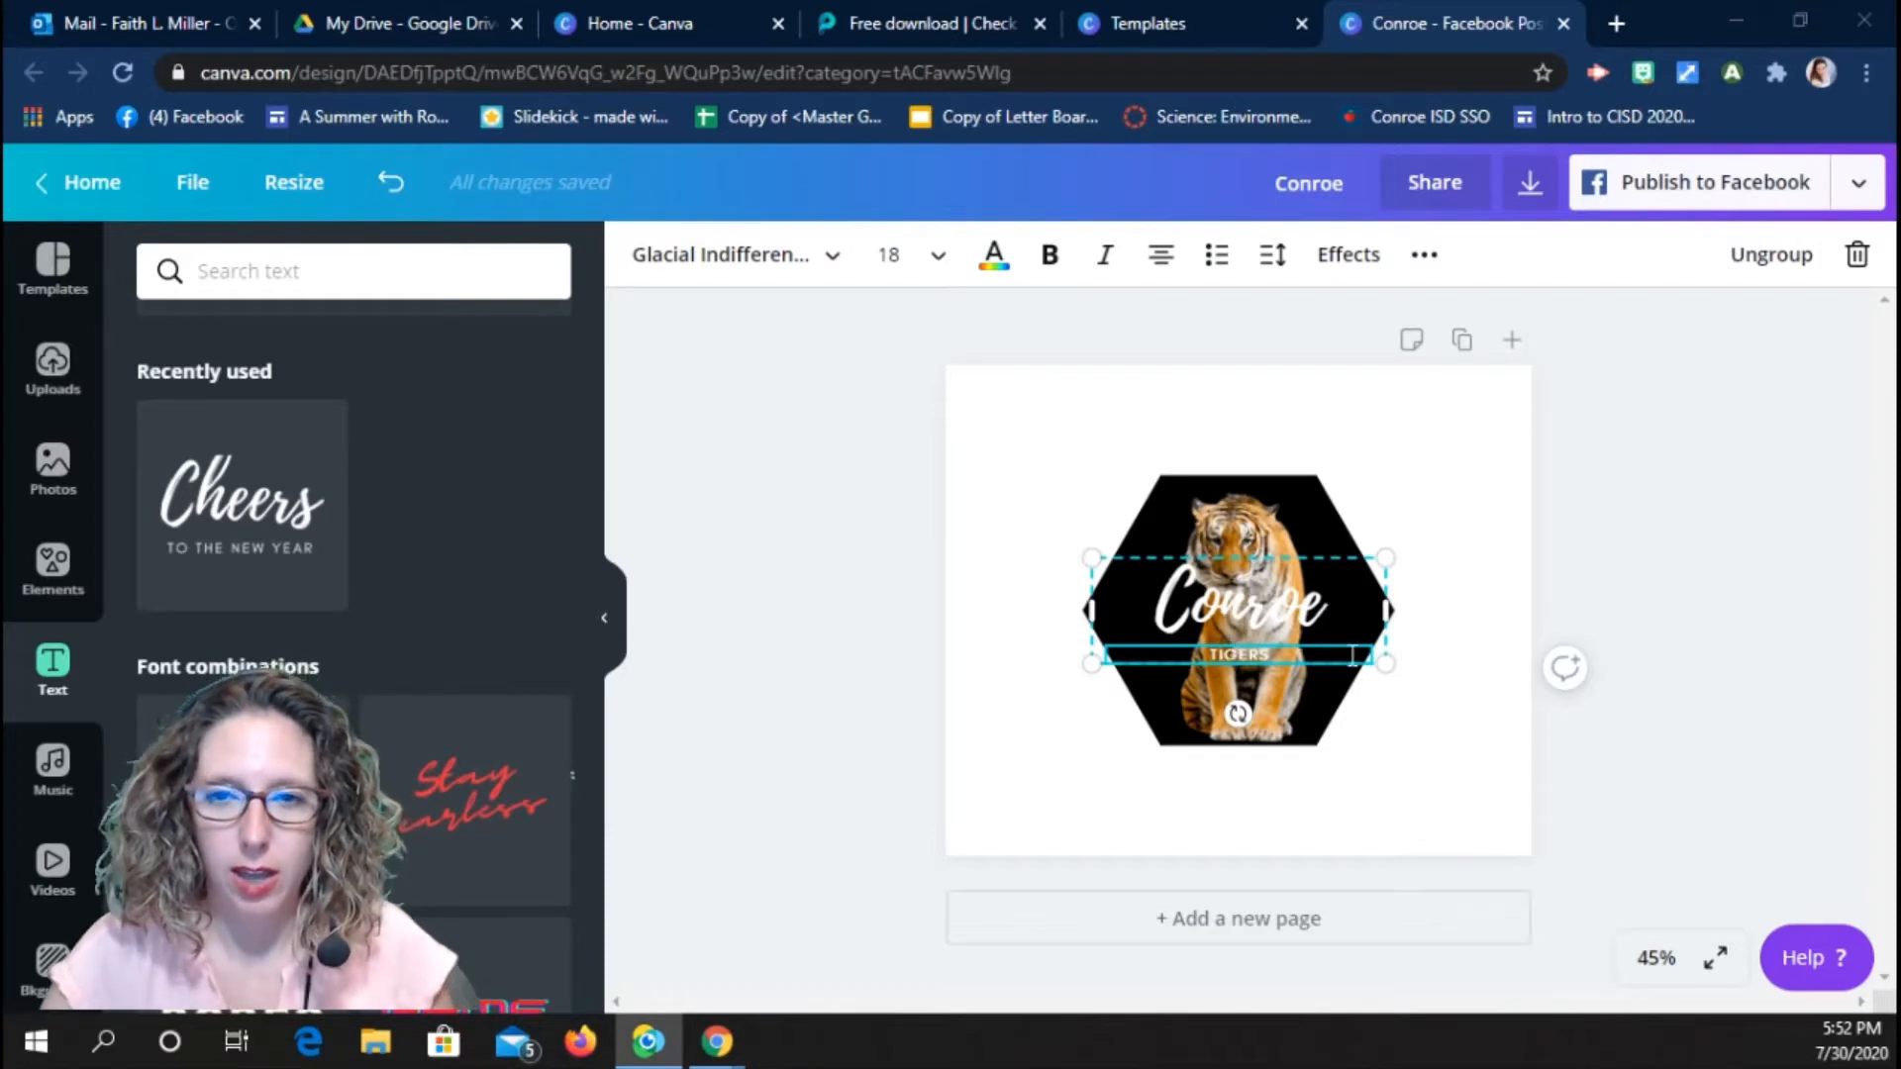
left_click_drag(1385, 664, 1173, 681)
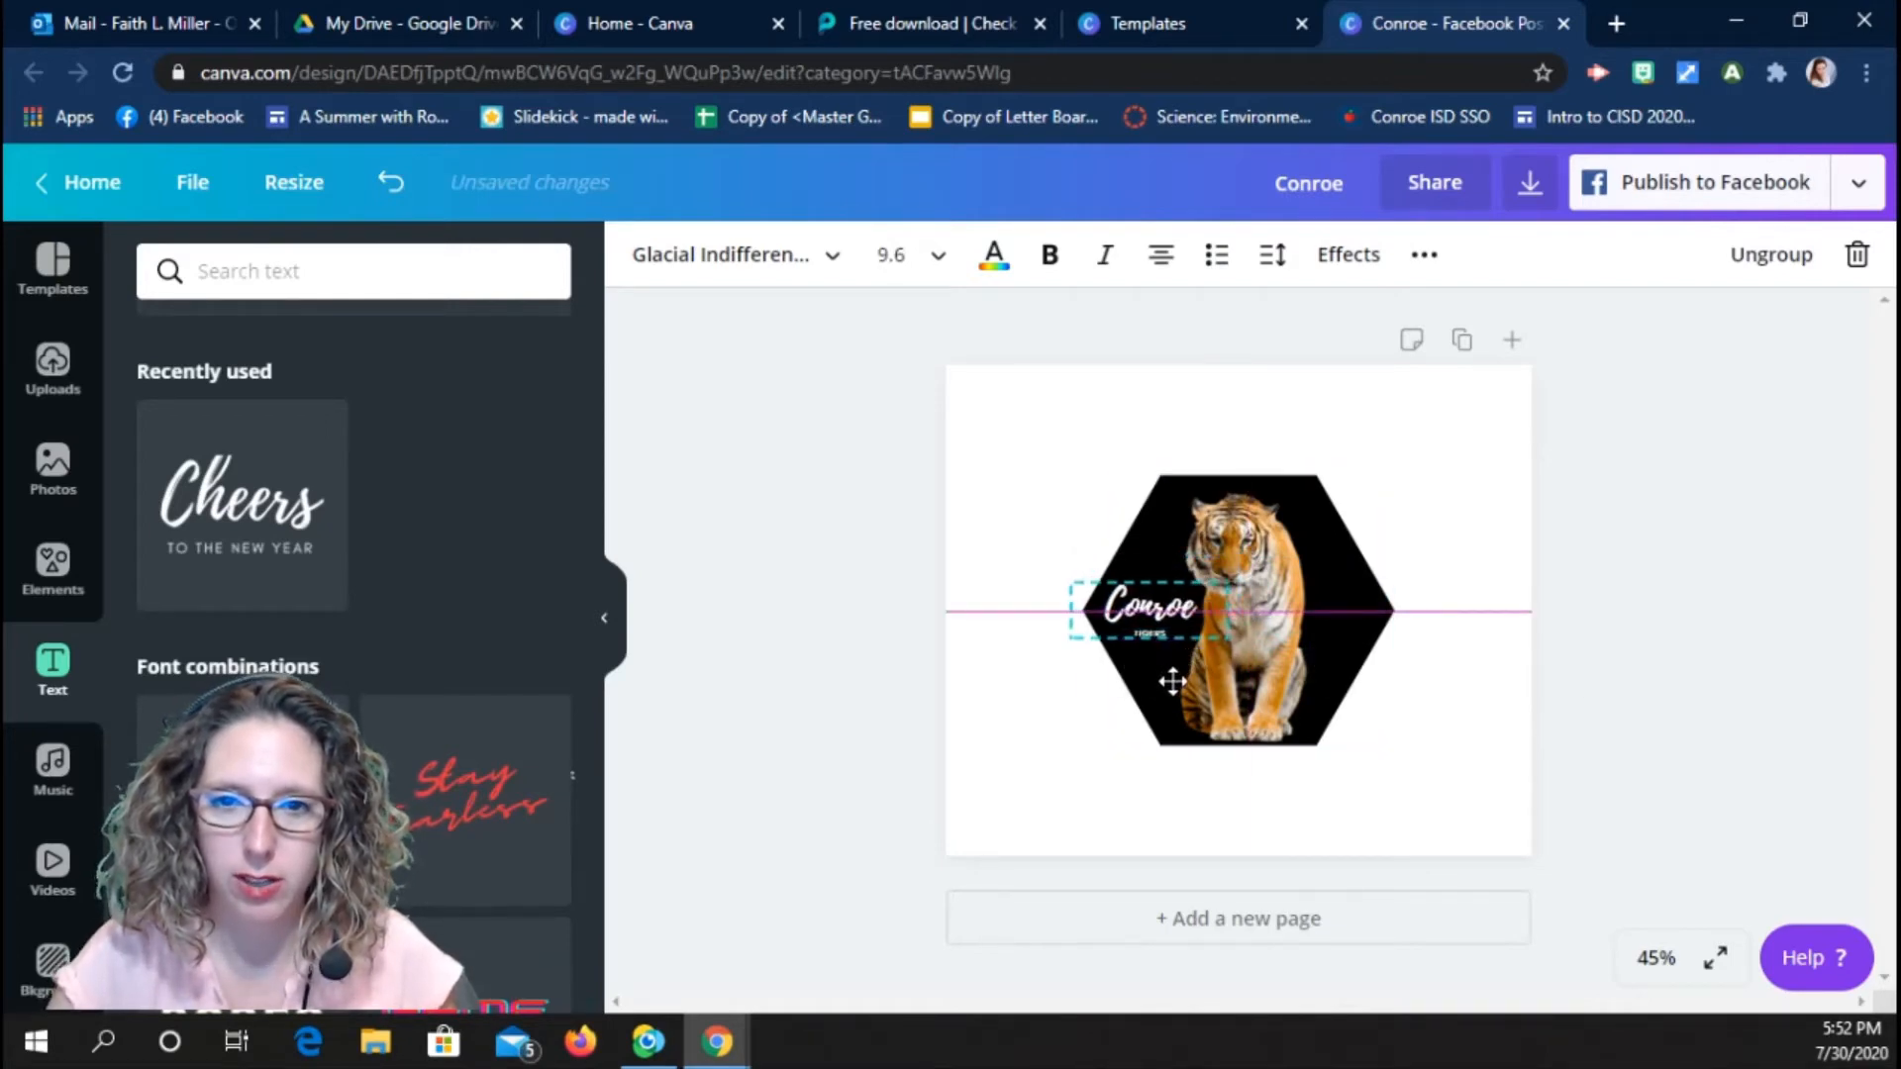
left_click(1061, 779)
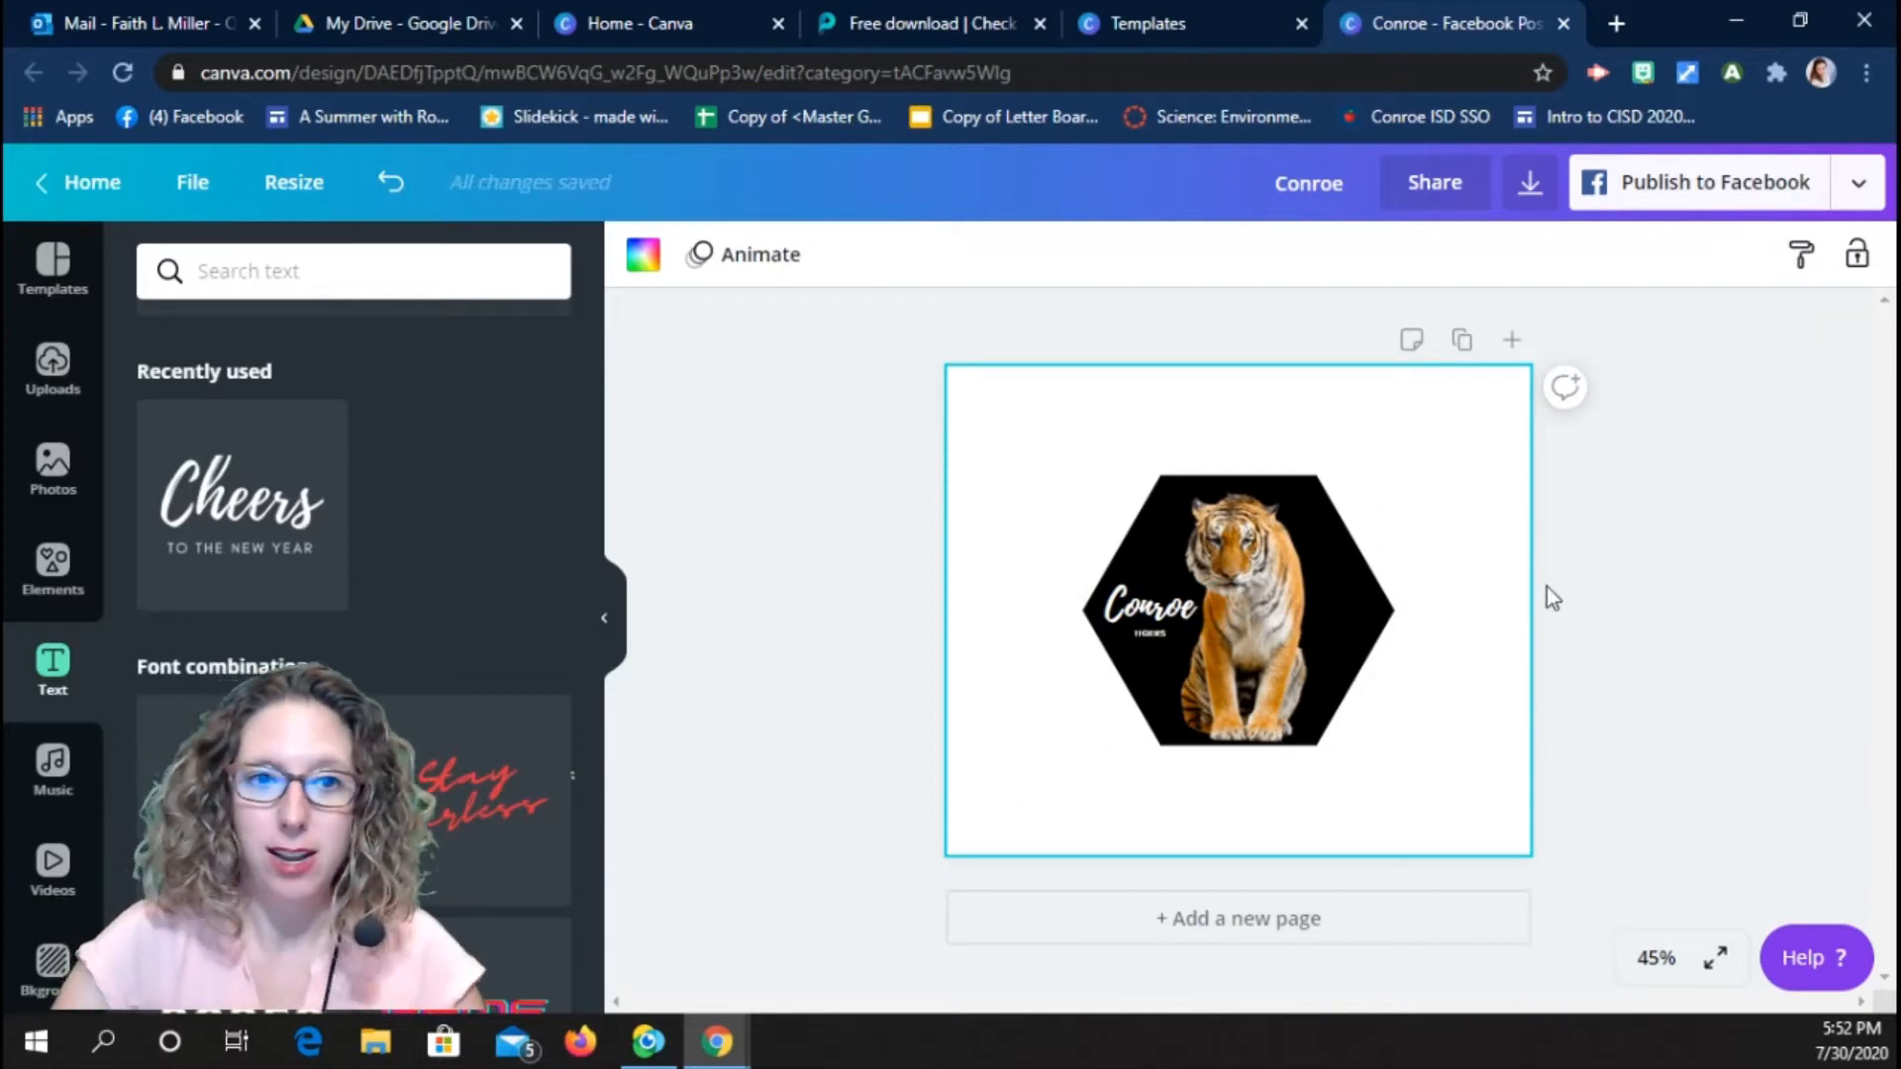
Download the tiger sticker design as a PNG with a transparent background.
left_click(1531, 191)
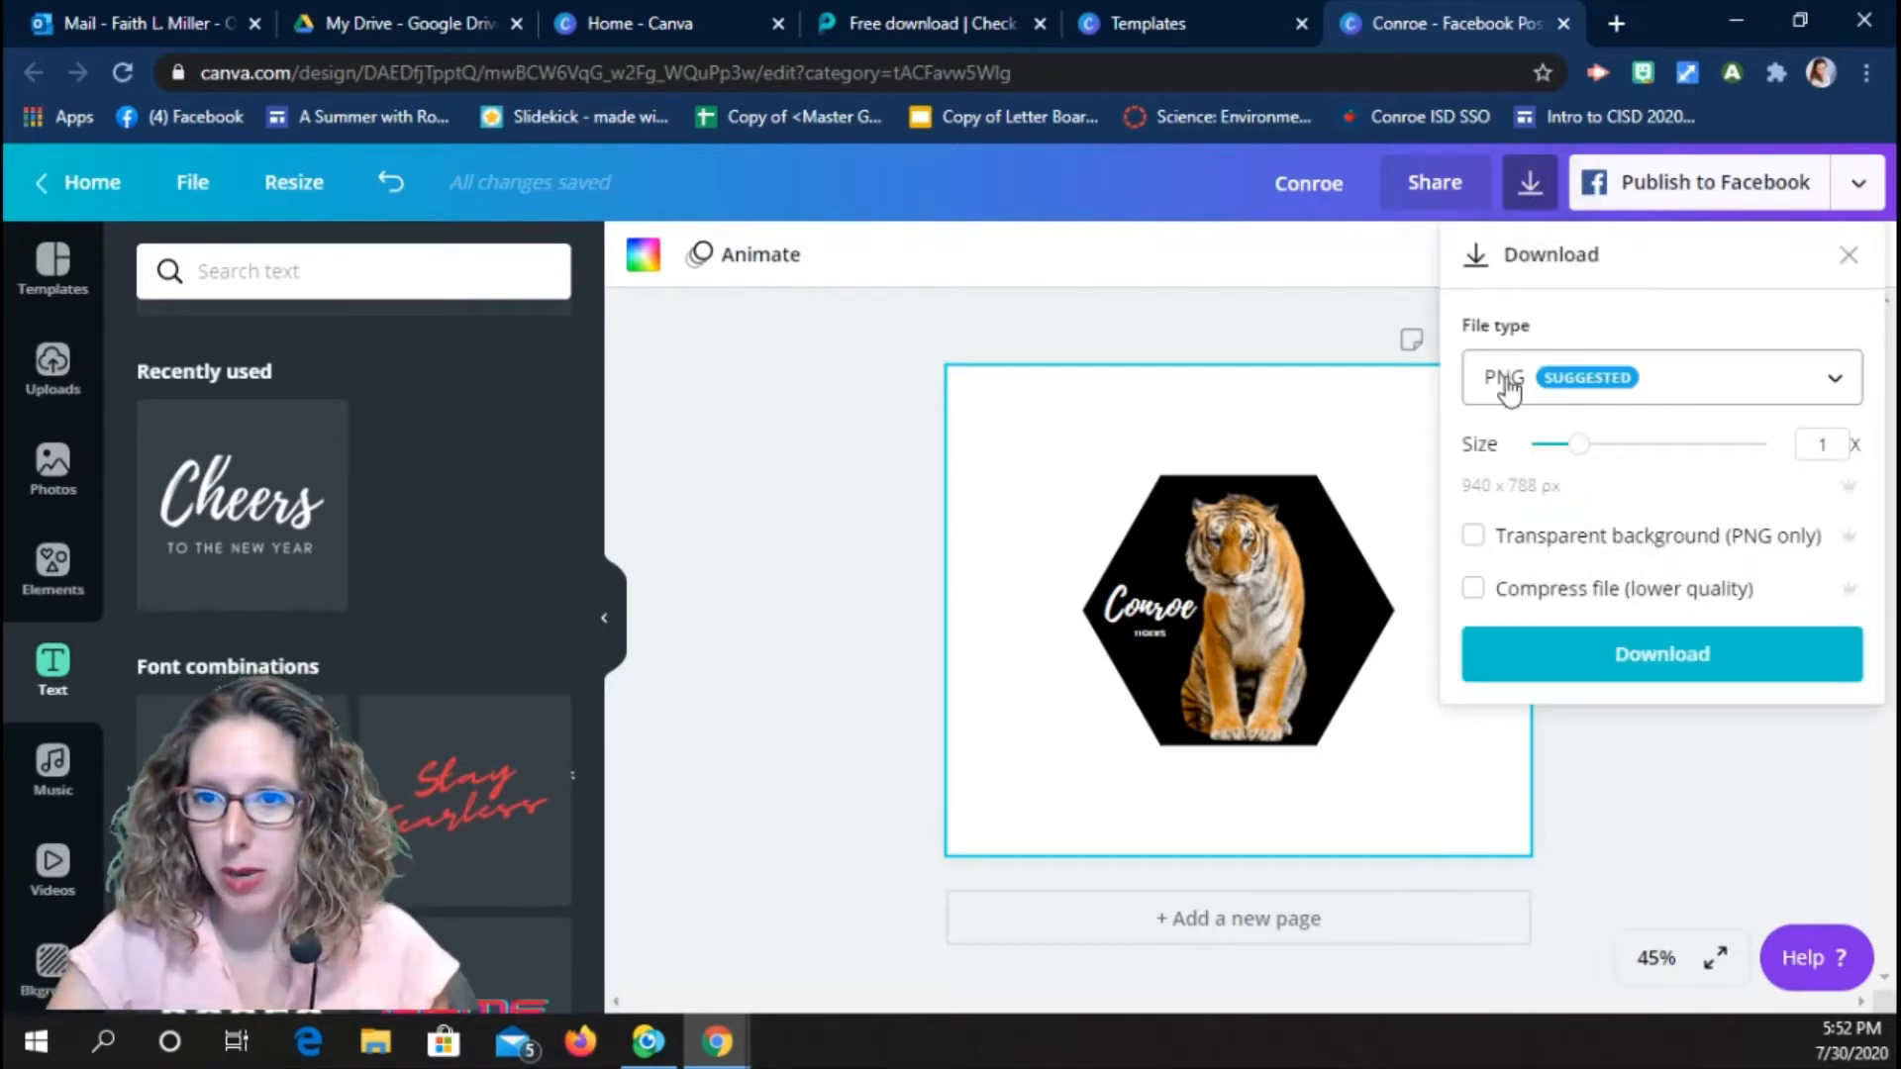
left_click(1473, 536)
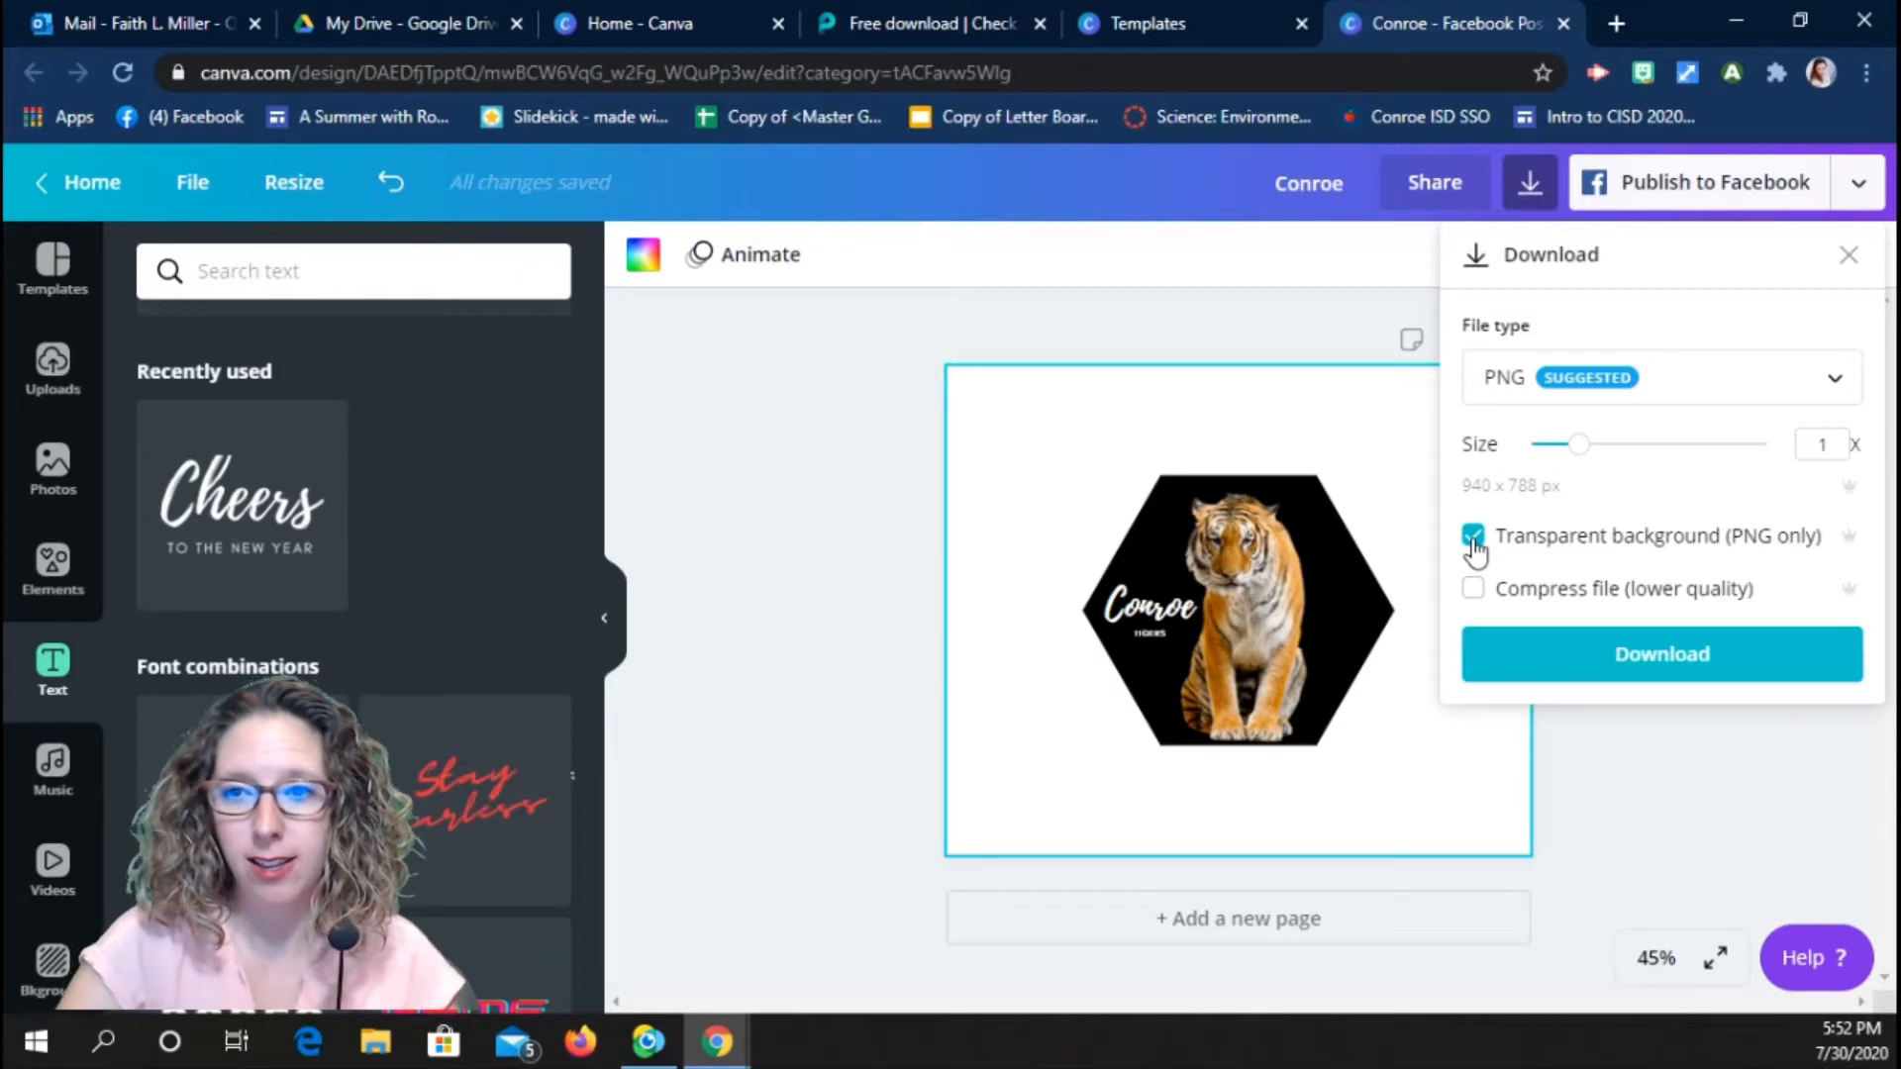
left_click(1676, 661)
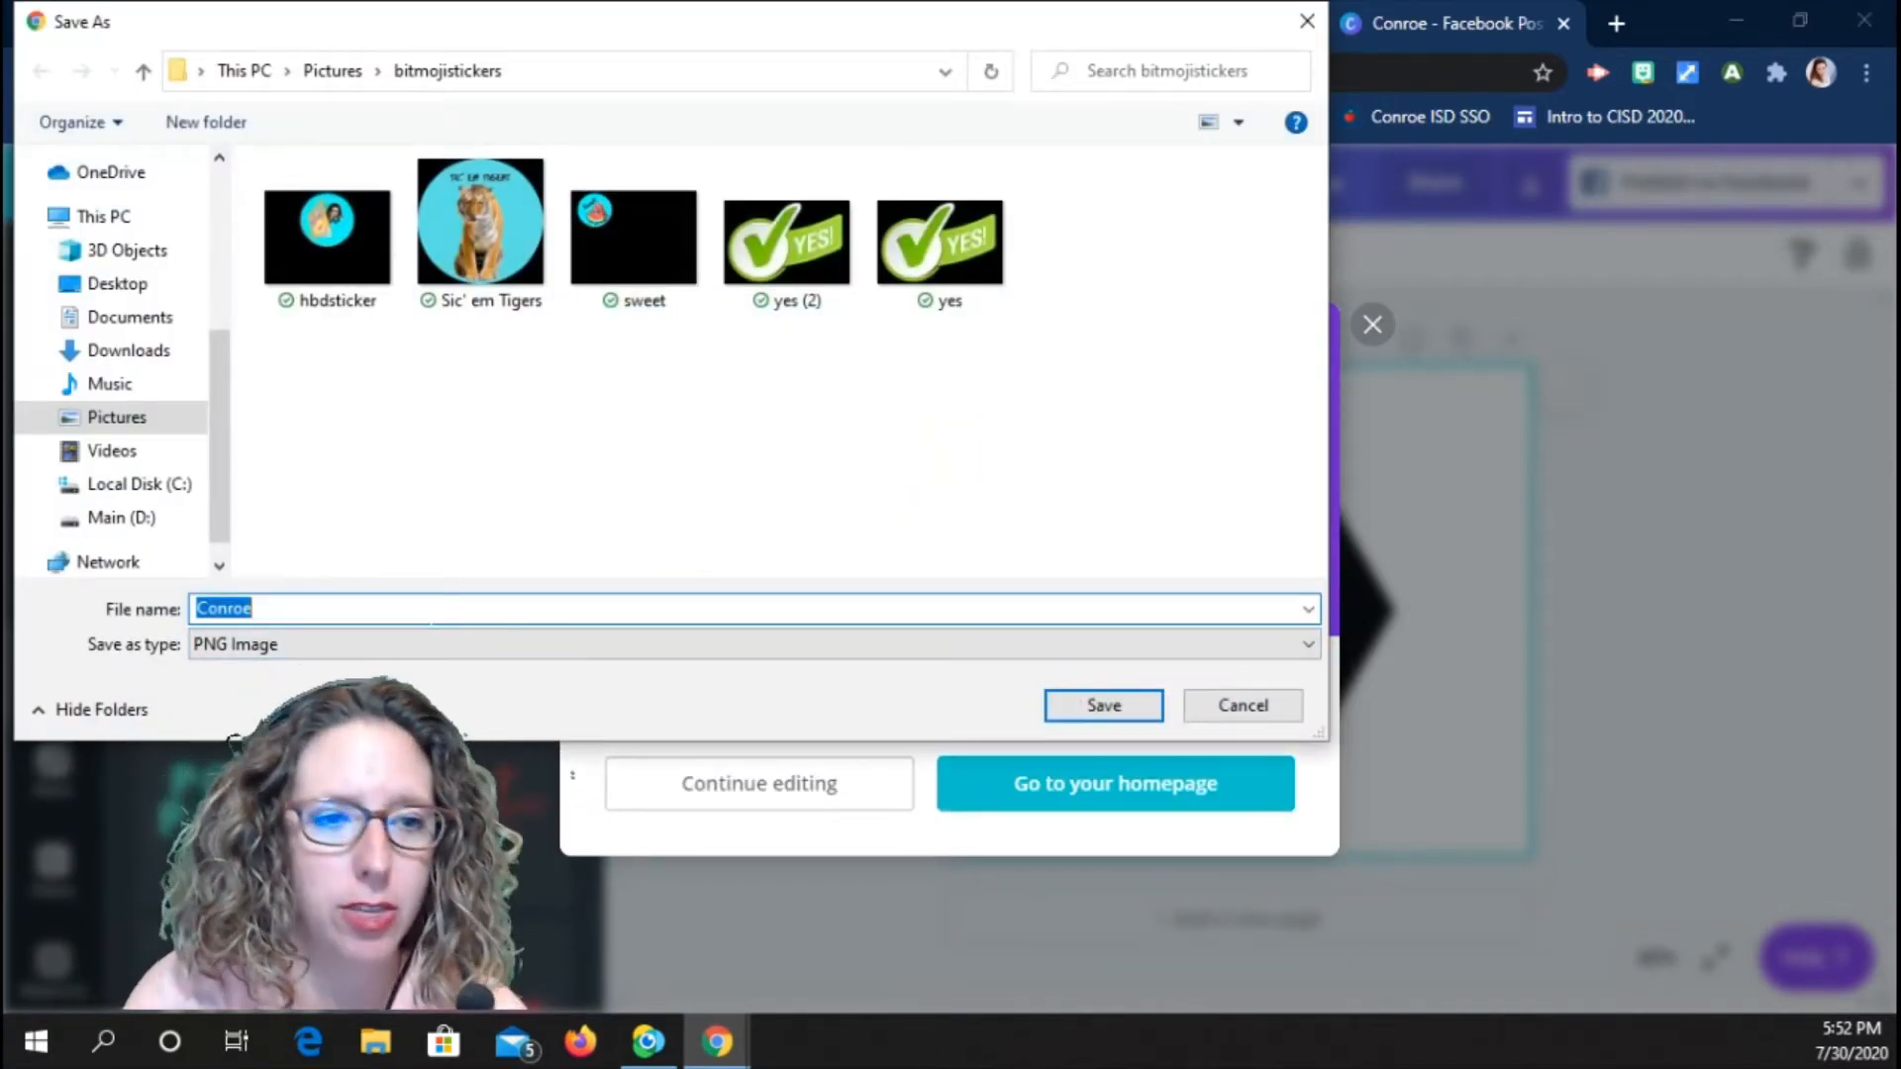
Save the downloaded image as "Conroe tiger" in the bitmojistickers folder and dismiss the saved-design message.
left_click(424, 606)
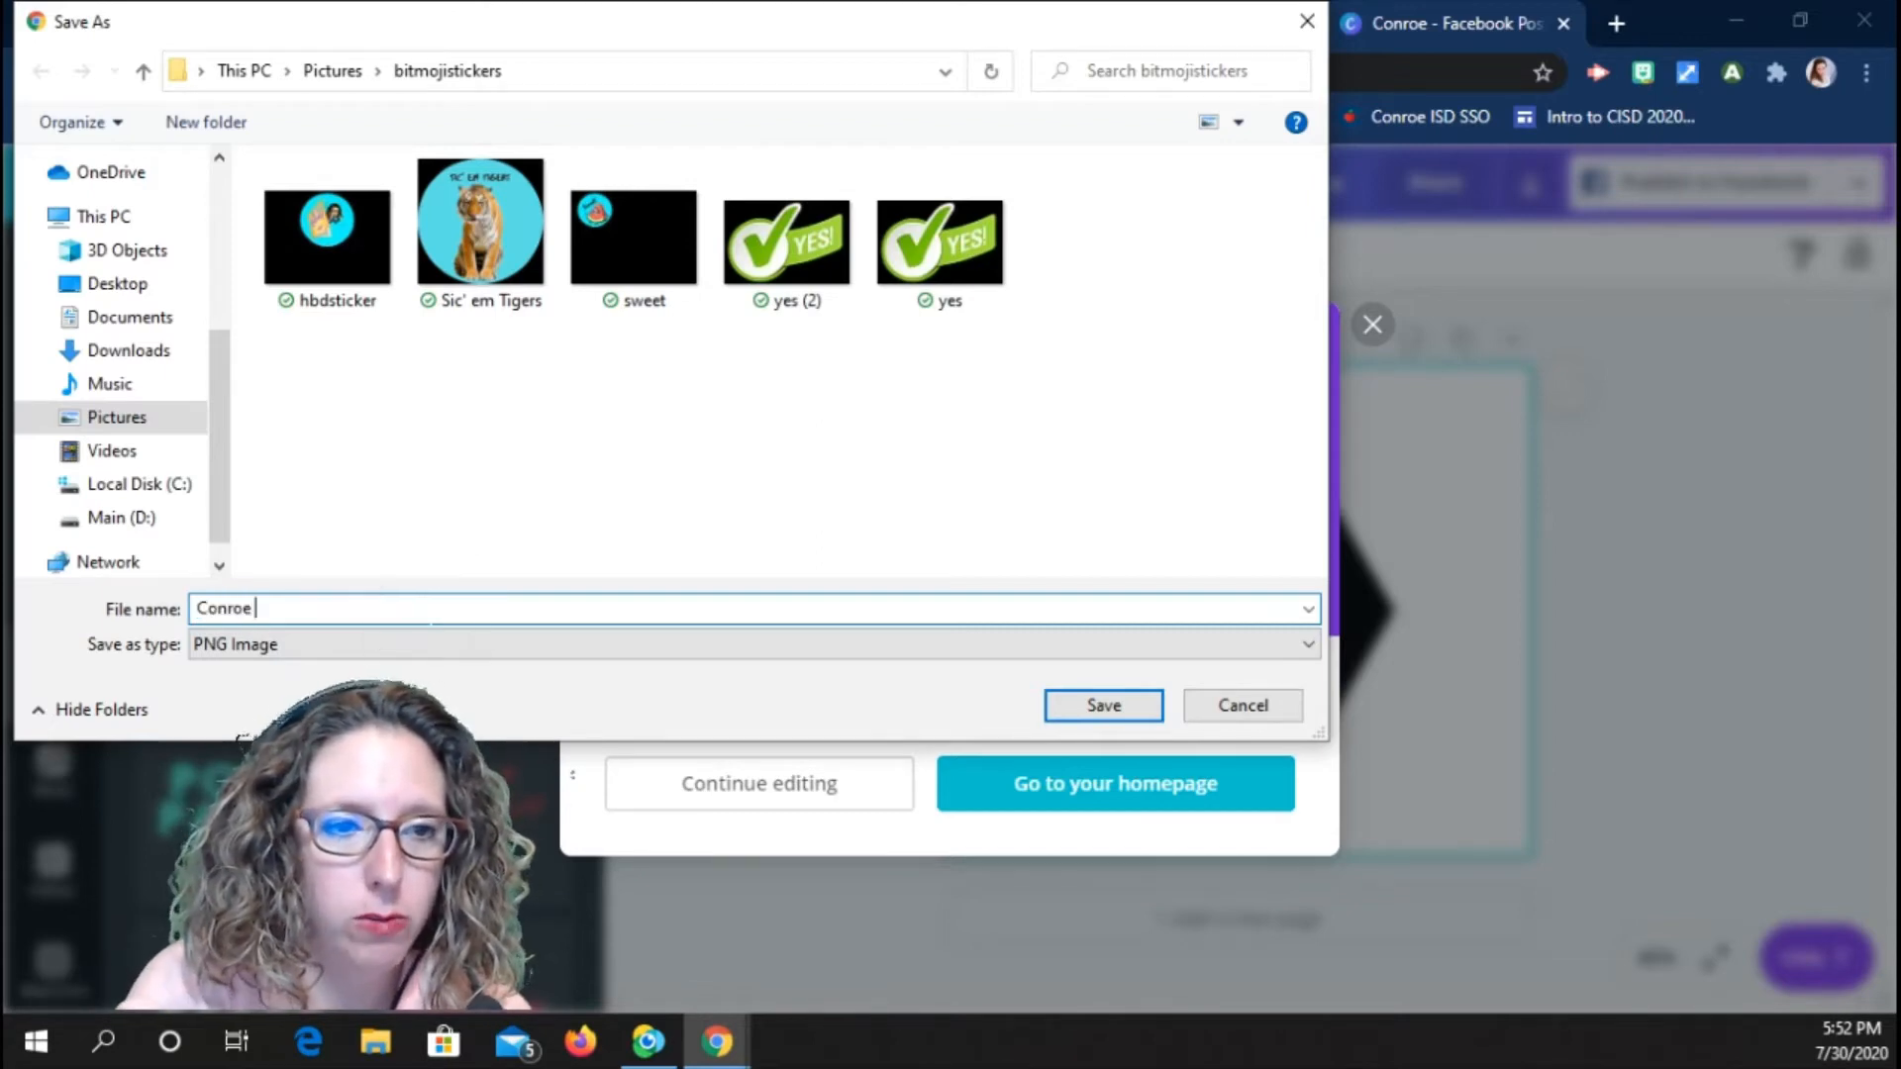
type("tiger")
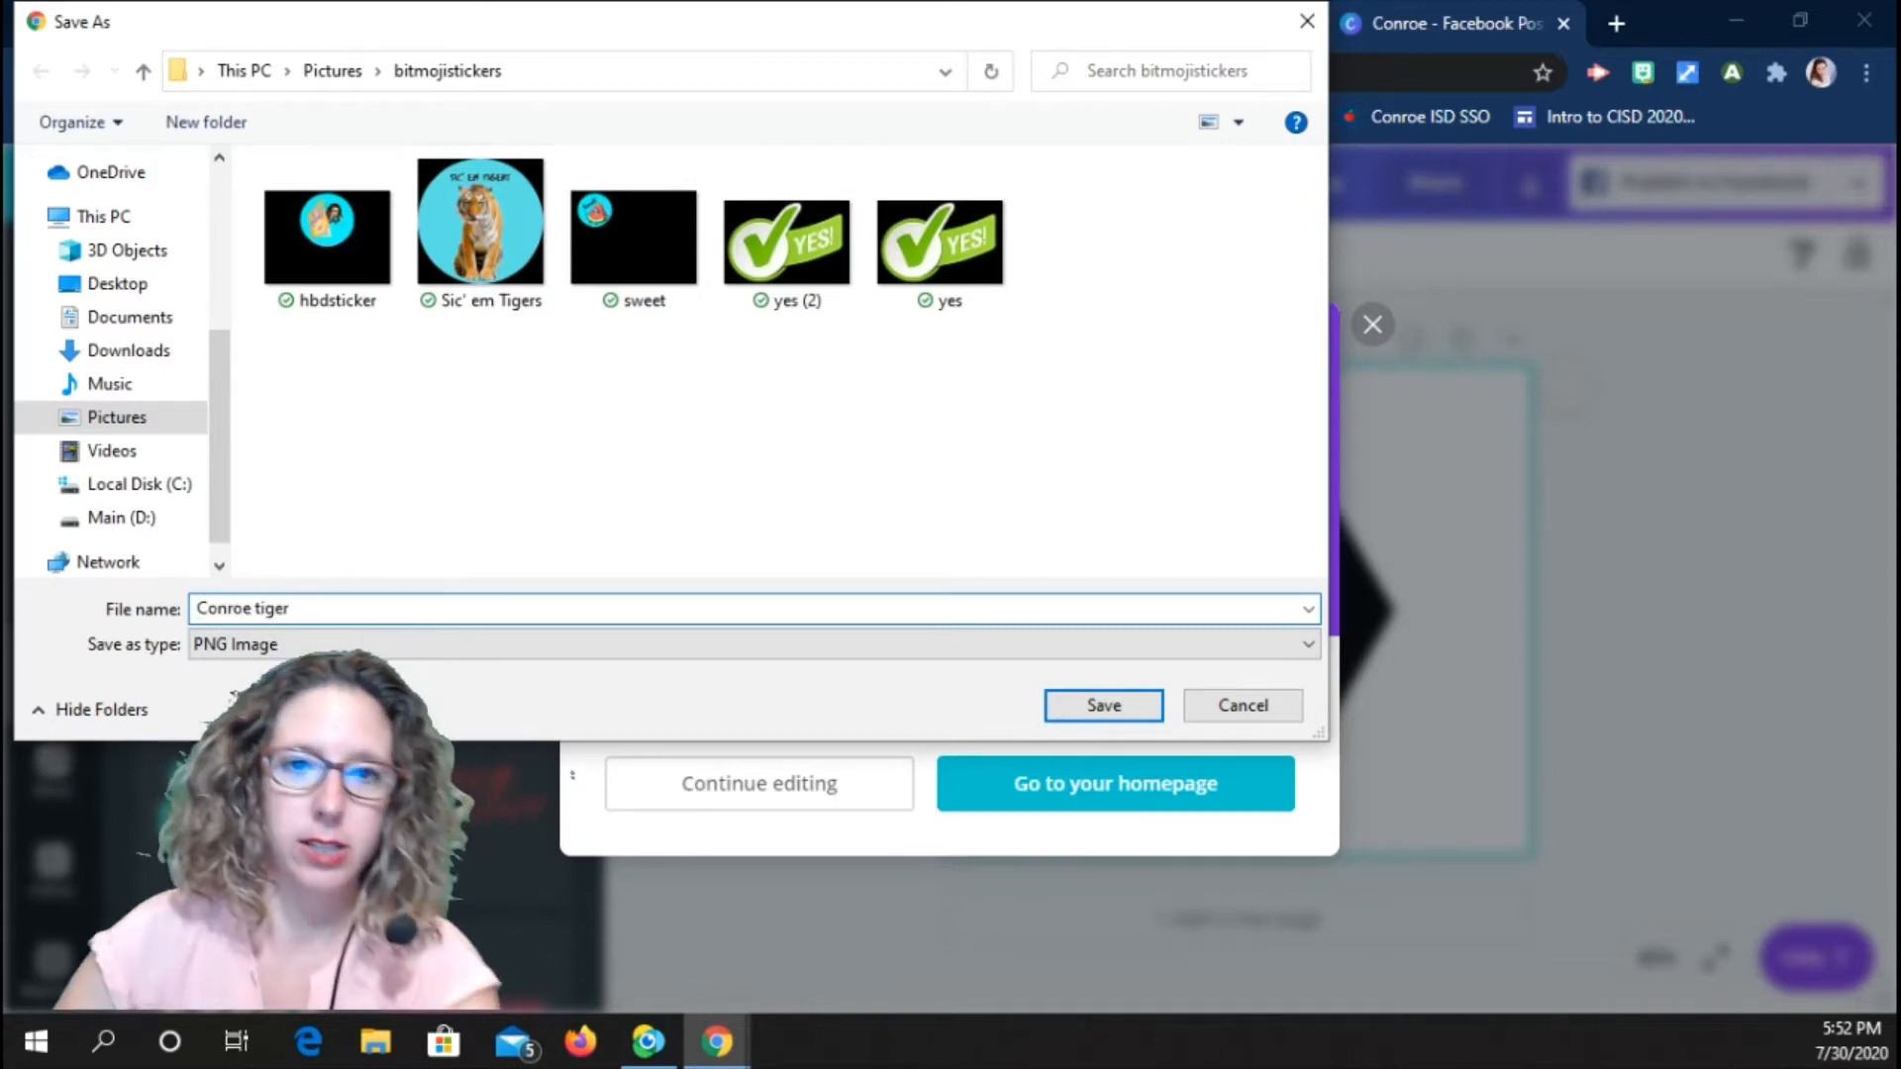
left_click(1101, 705)
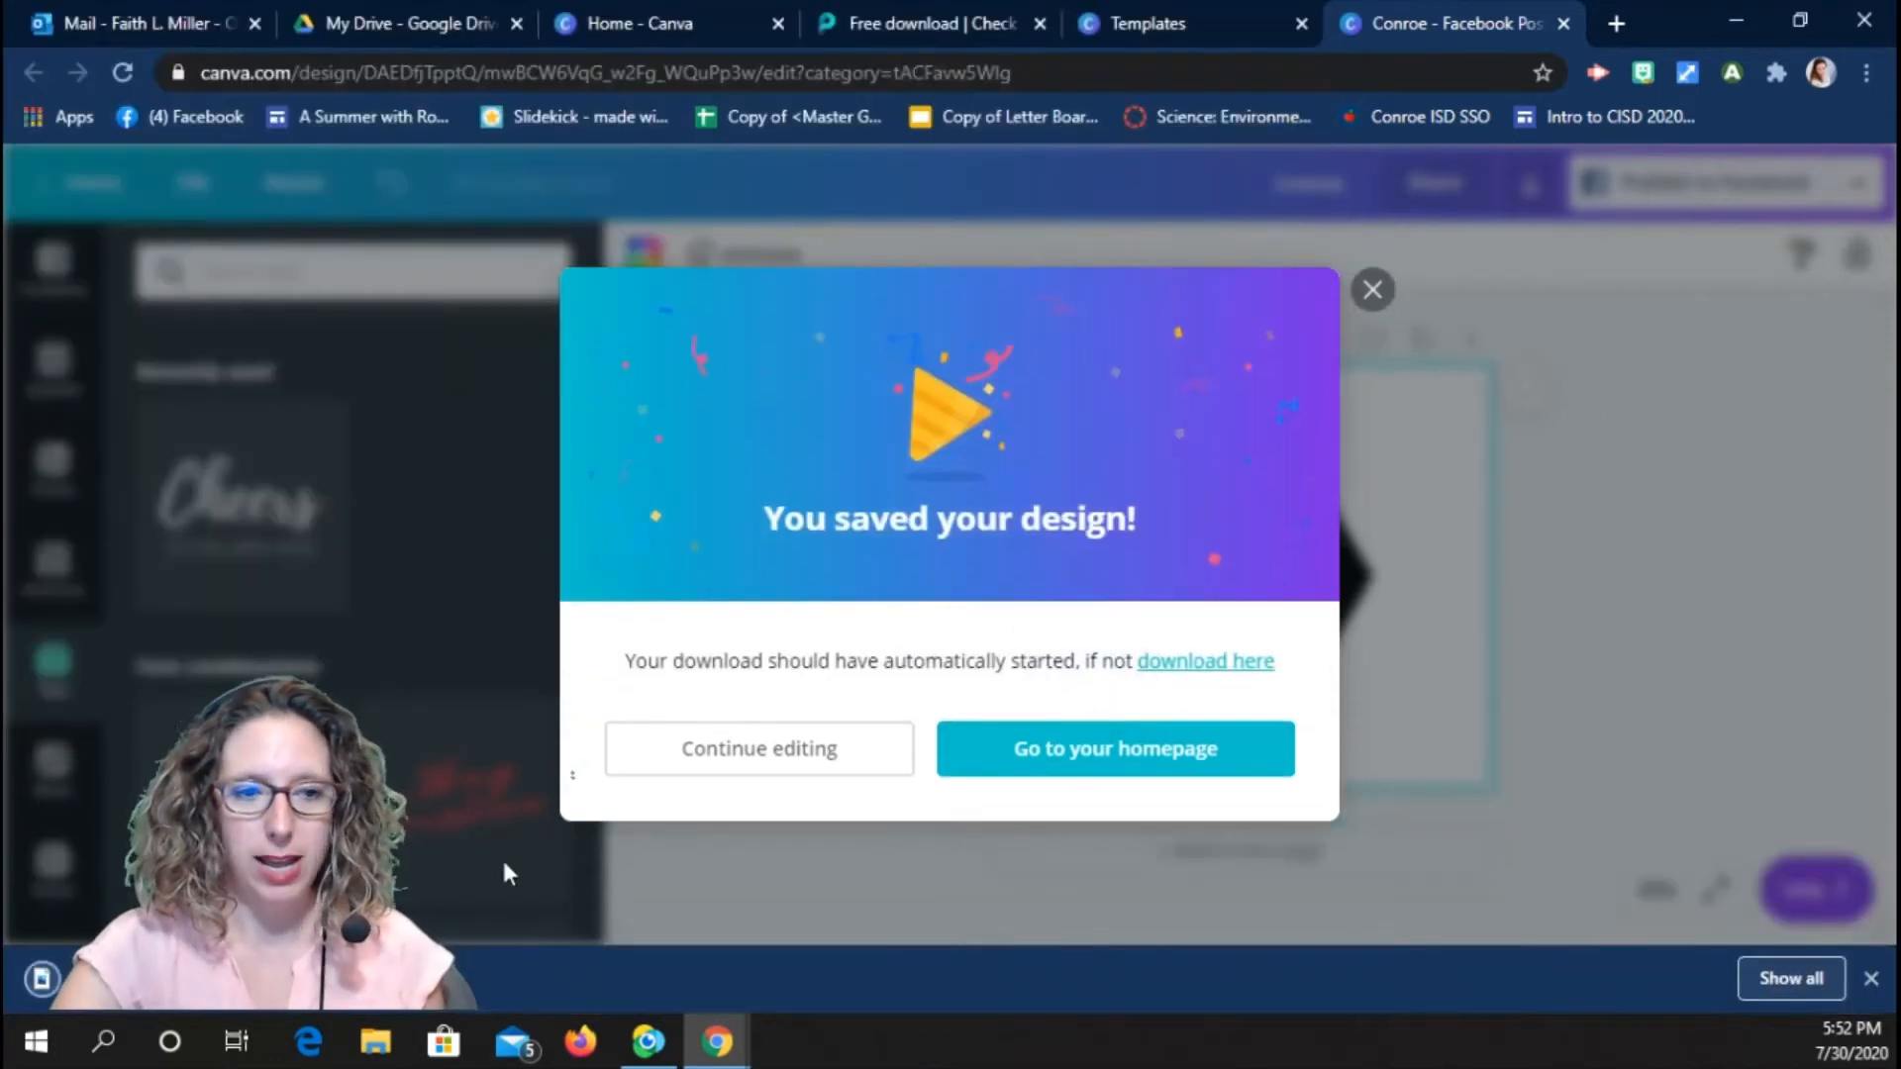
left_click(1372, 291)
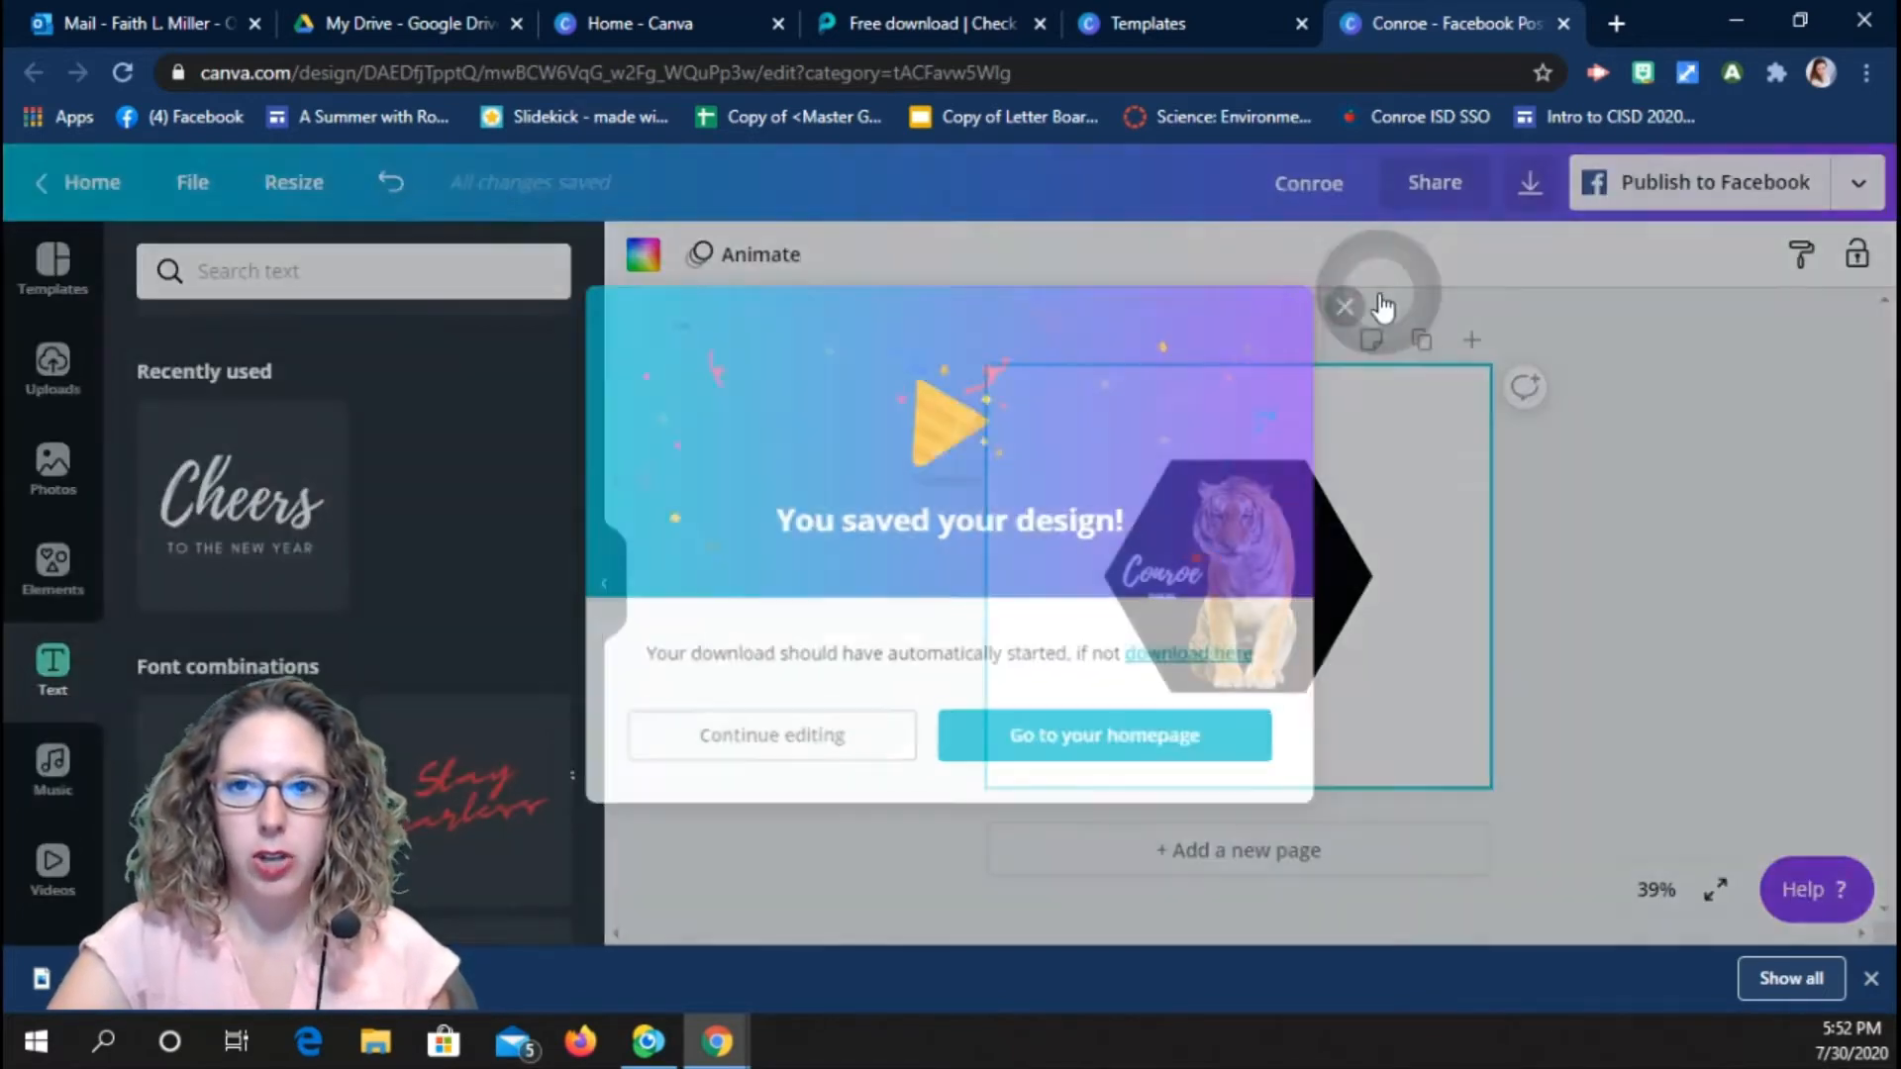
Switch to Google Drive, preview "Copy of Week 1 Notetaking Guide.docx" and try to add a comment to it.
left_click(401, 30)
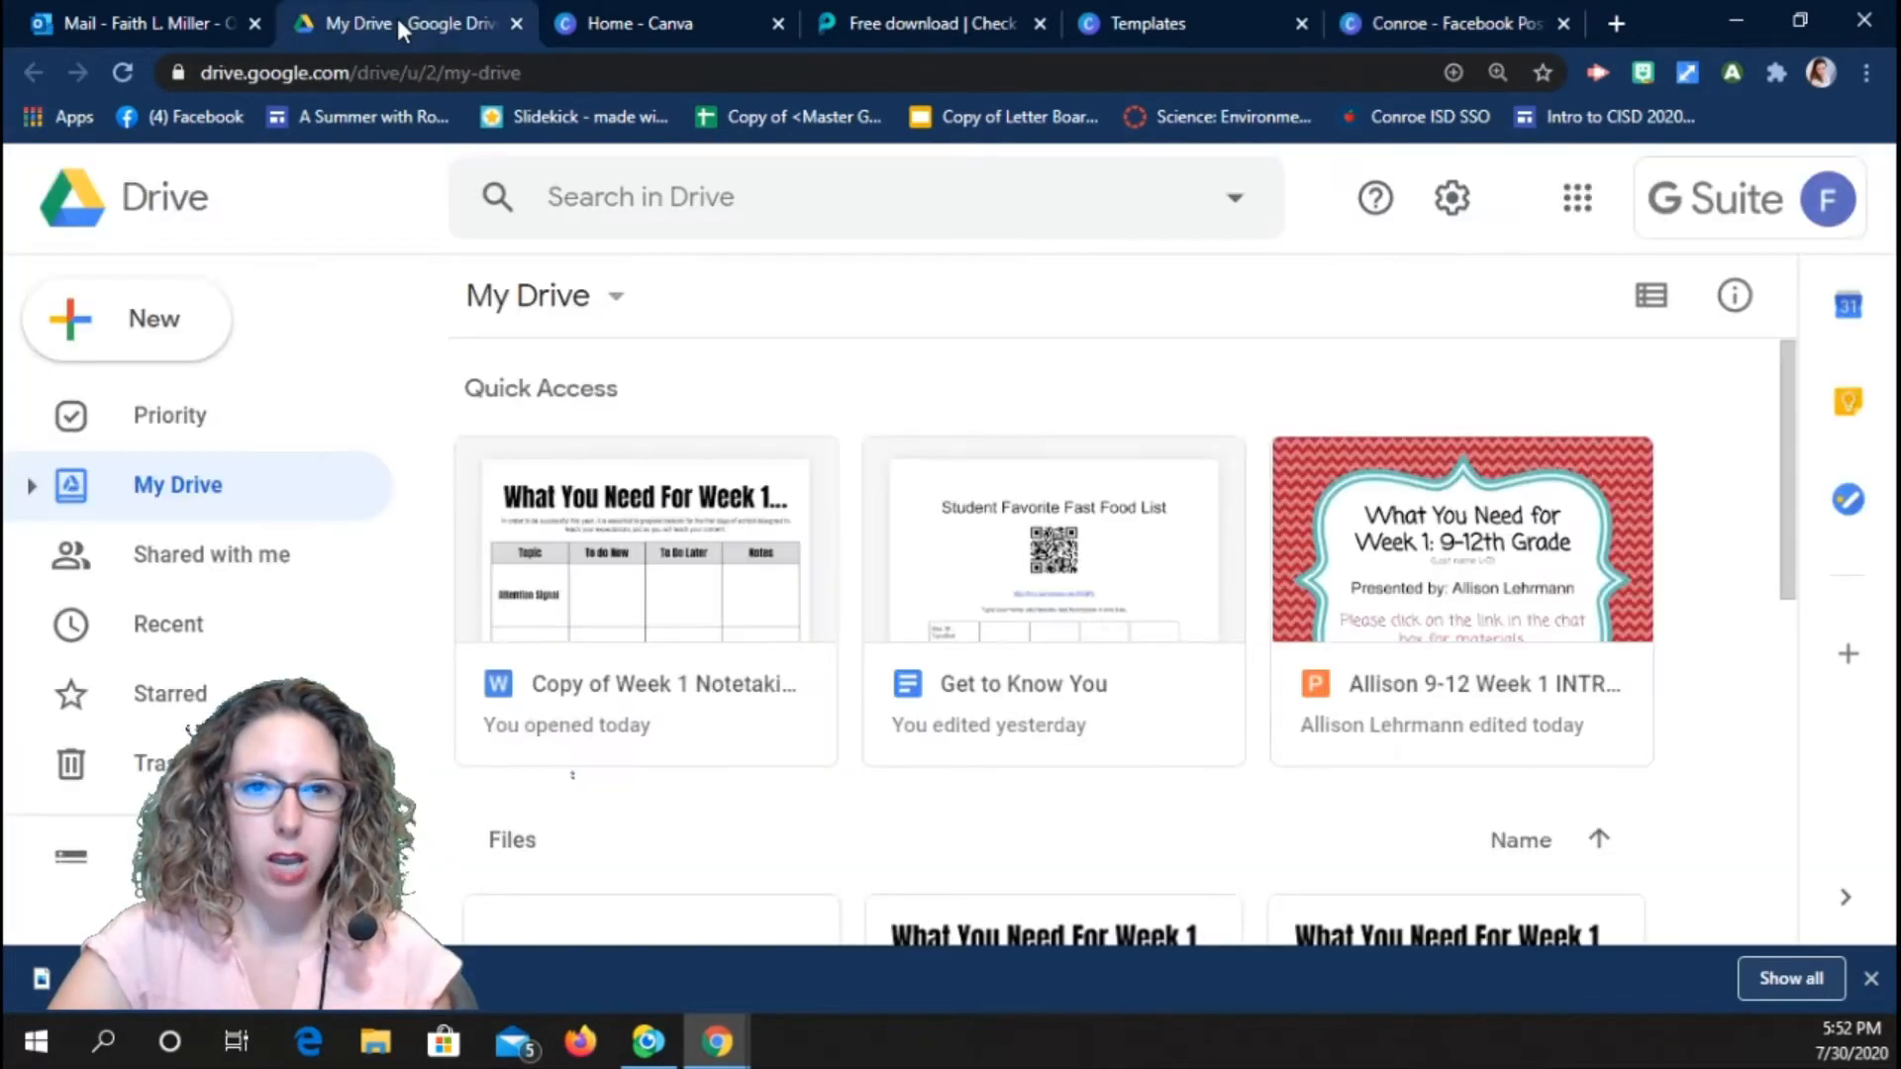
double_click(741, 574)
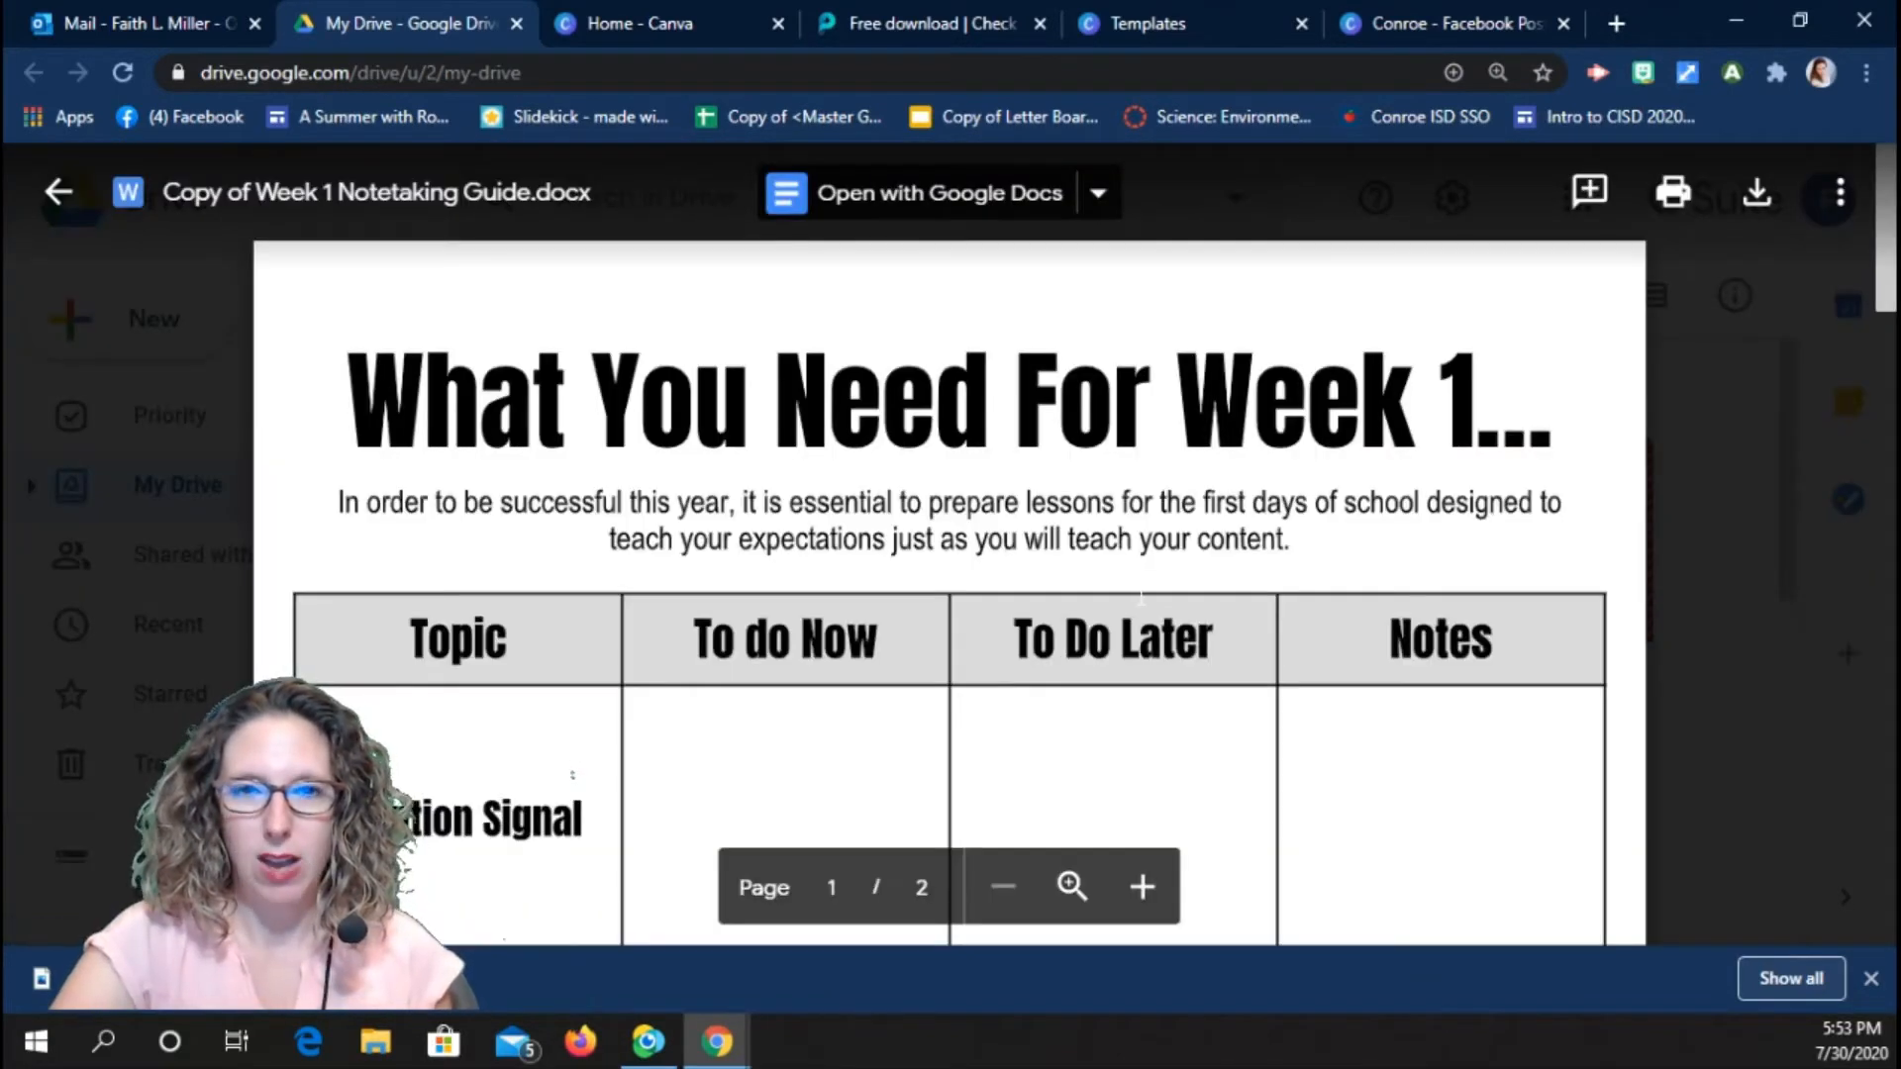
scroll(1153, 654, "down", 2)
scroll(1158, 678, "up", 2)
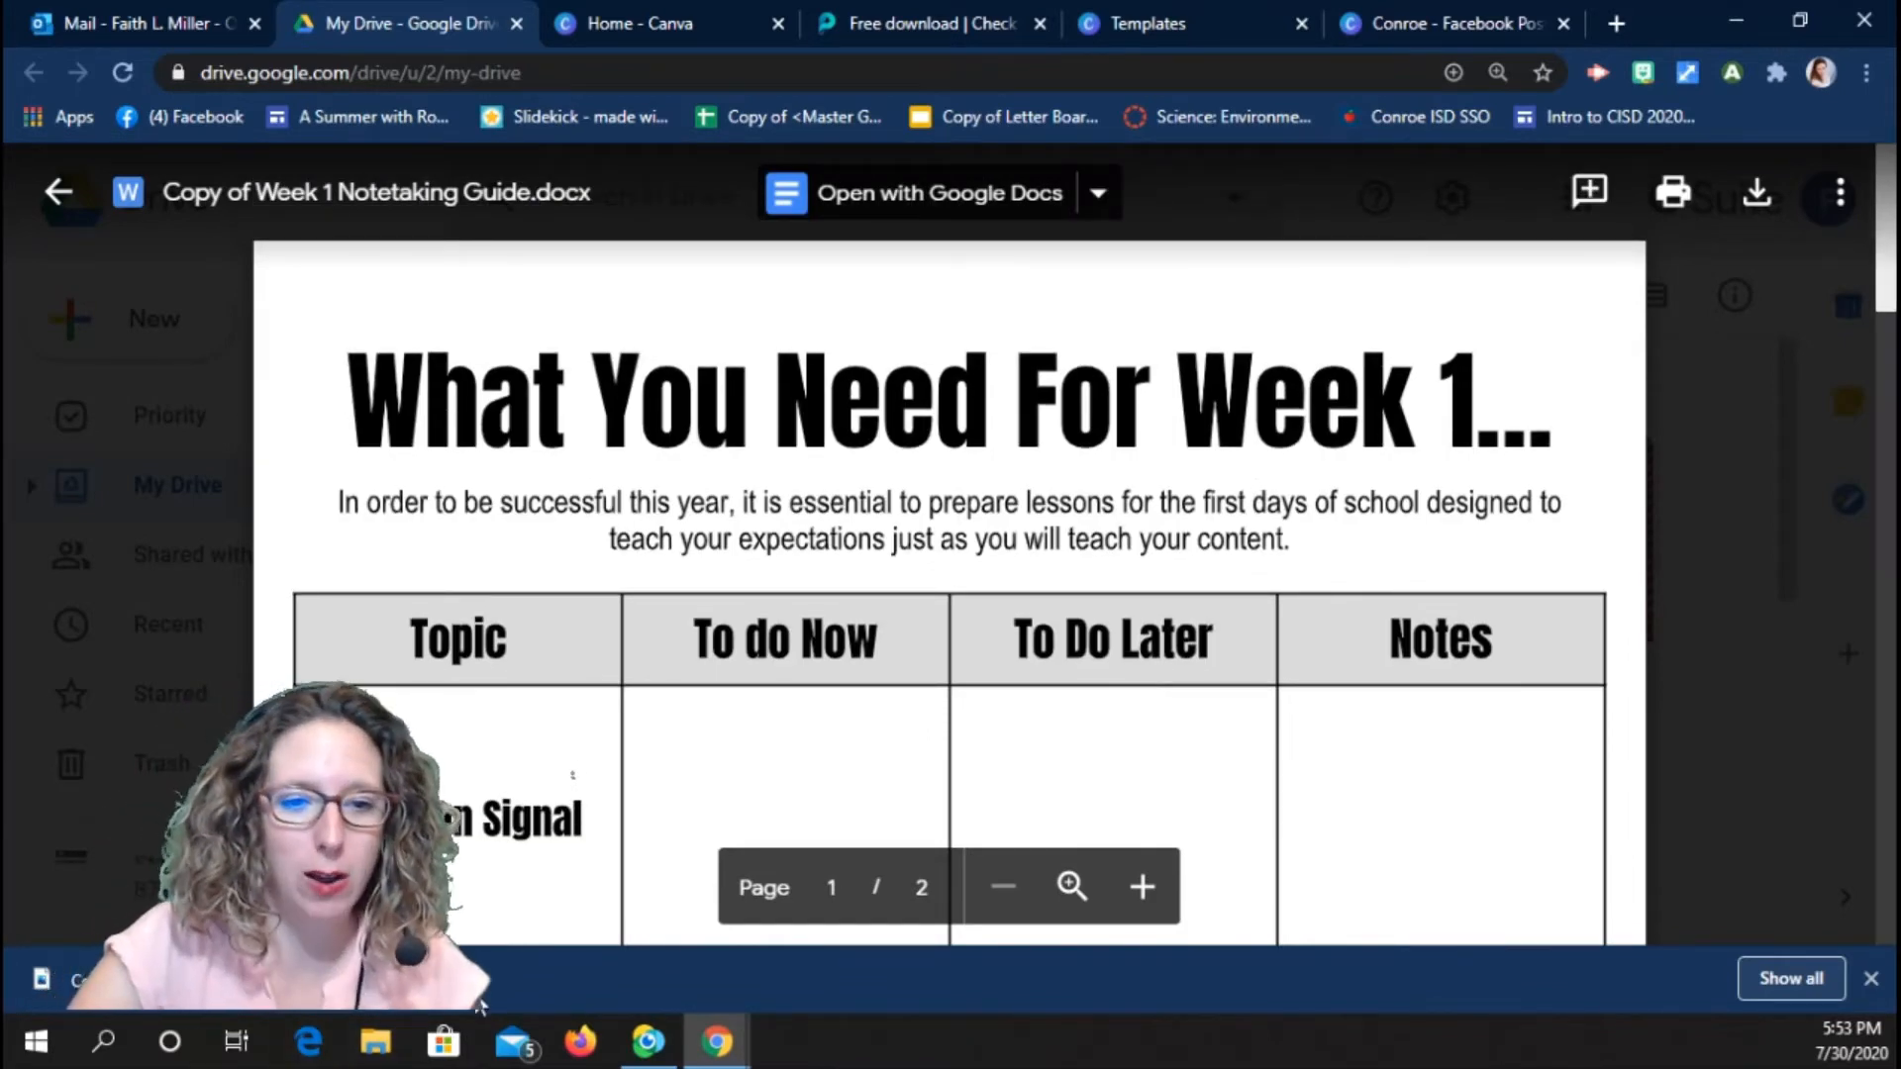
double_click(534, 517)
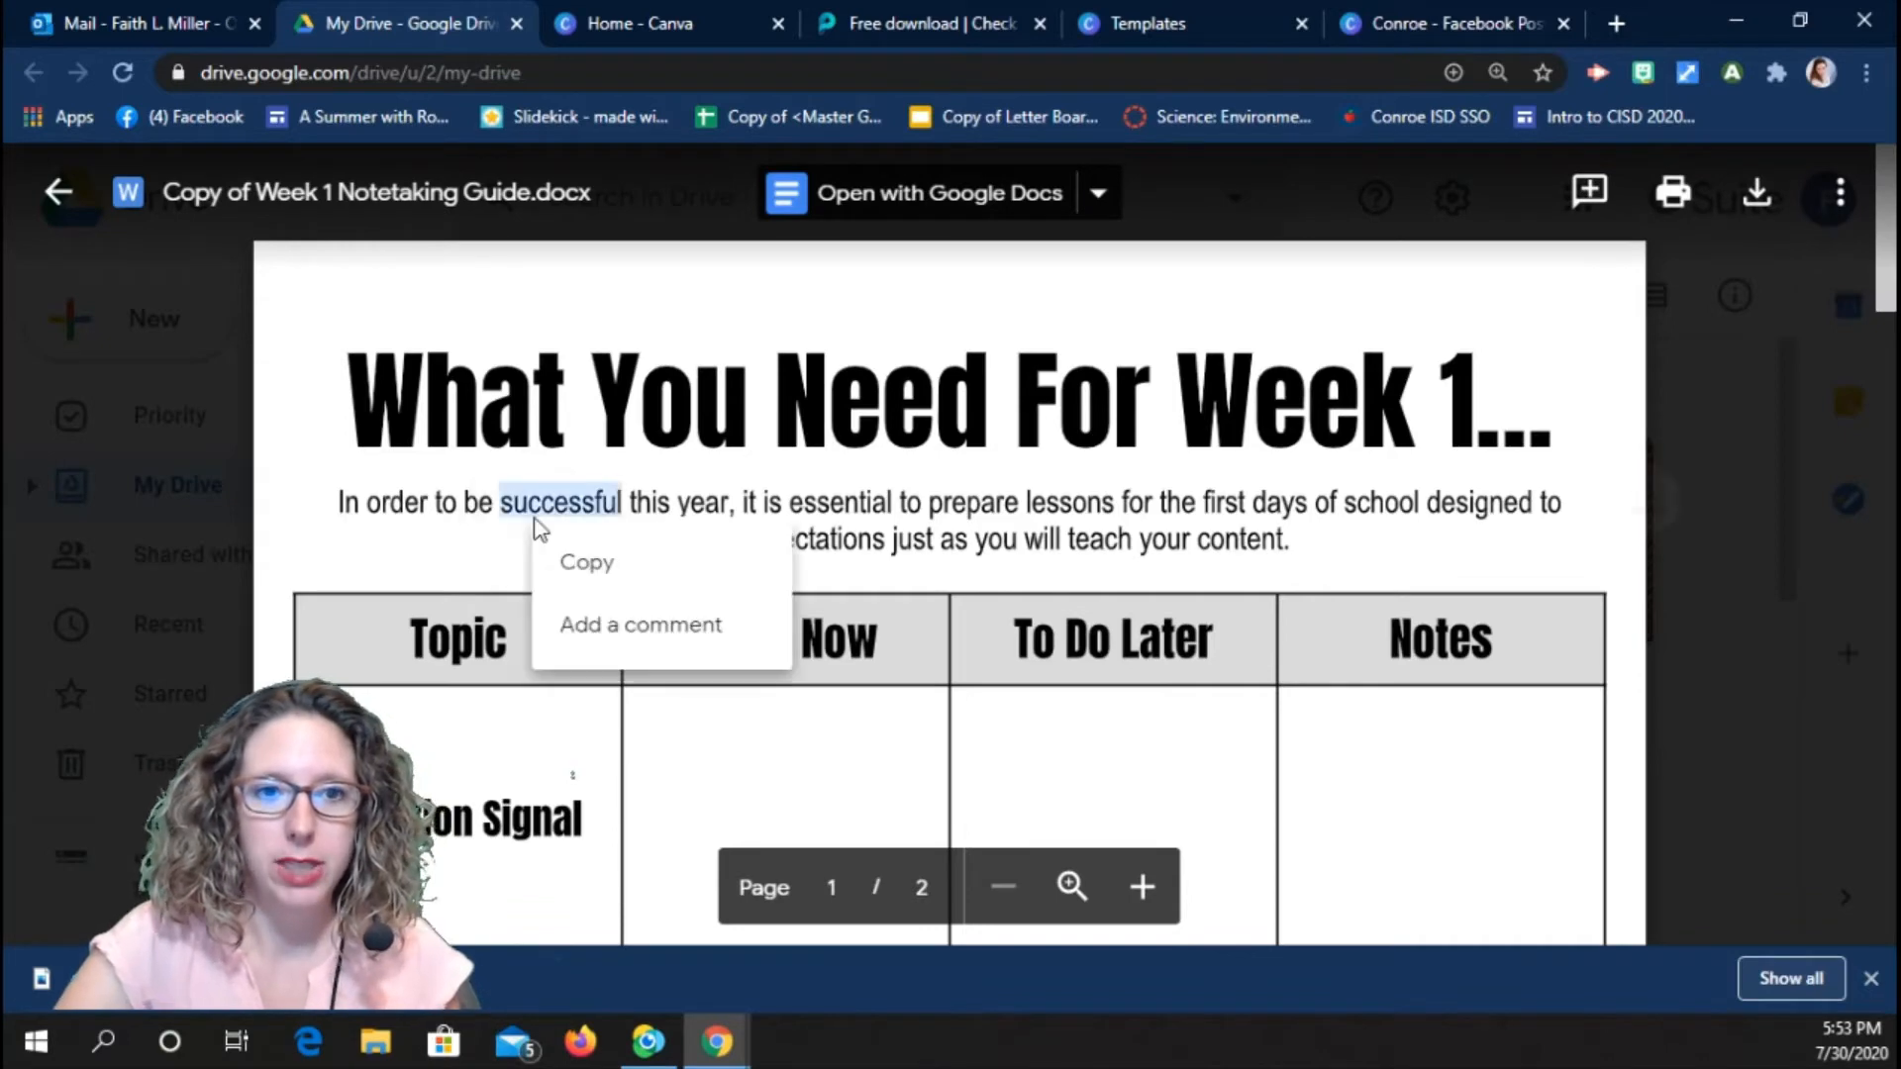
left_click(1631, 209)
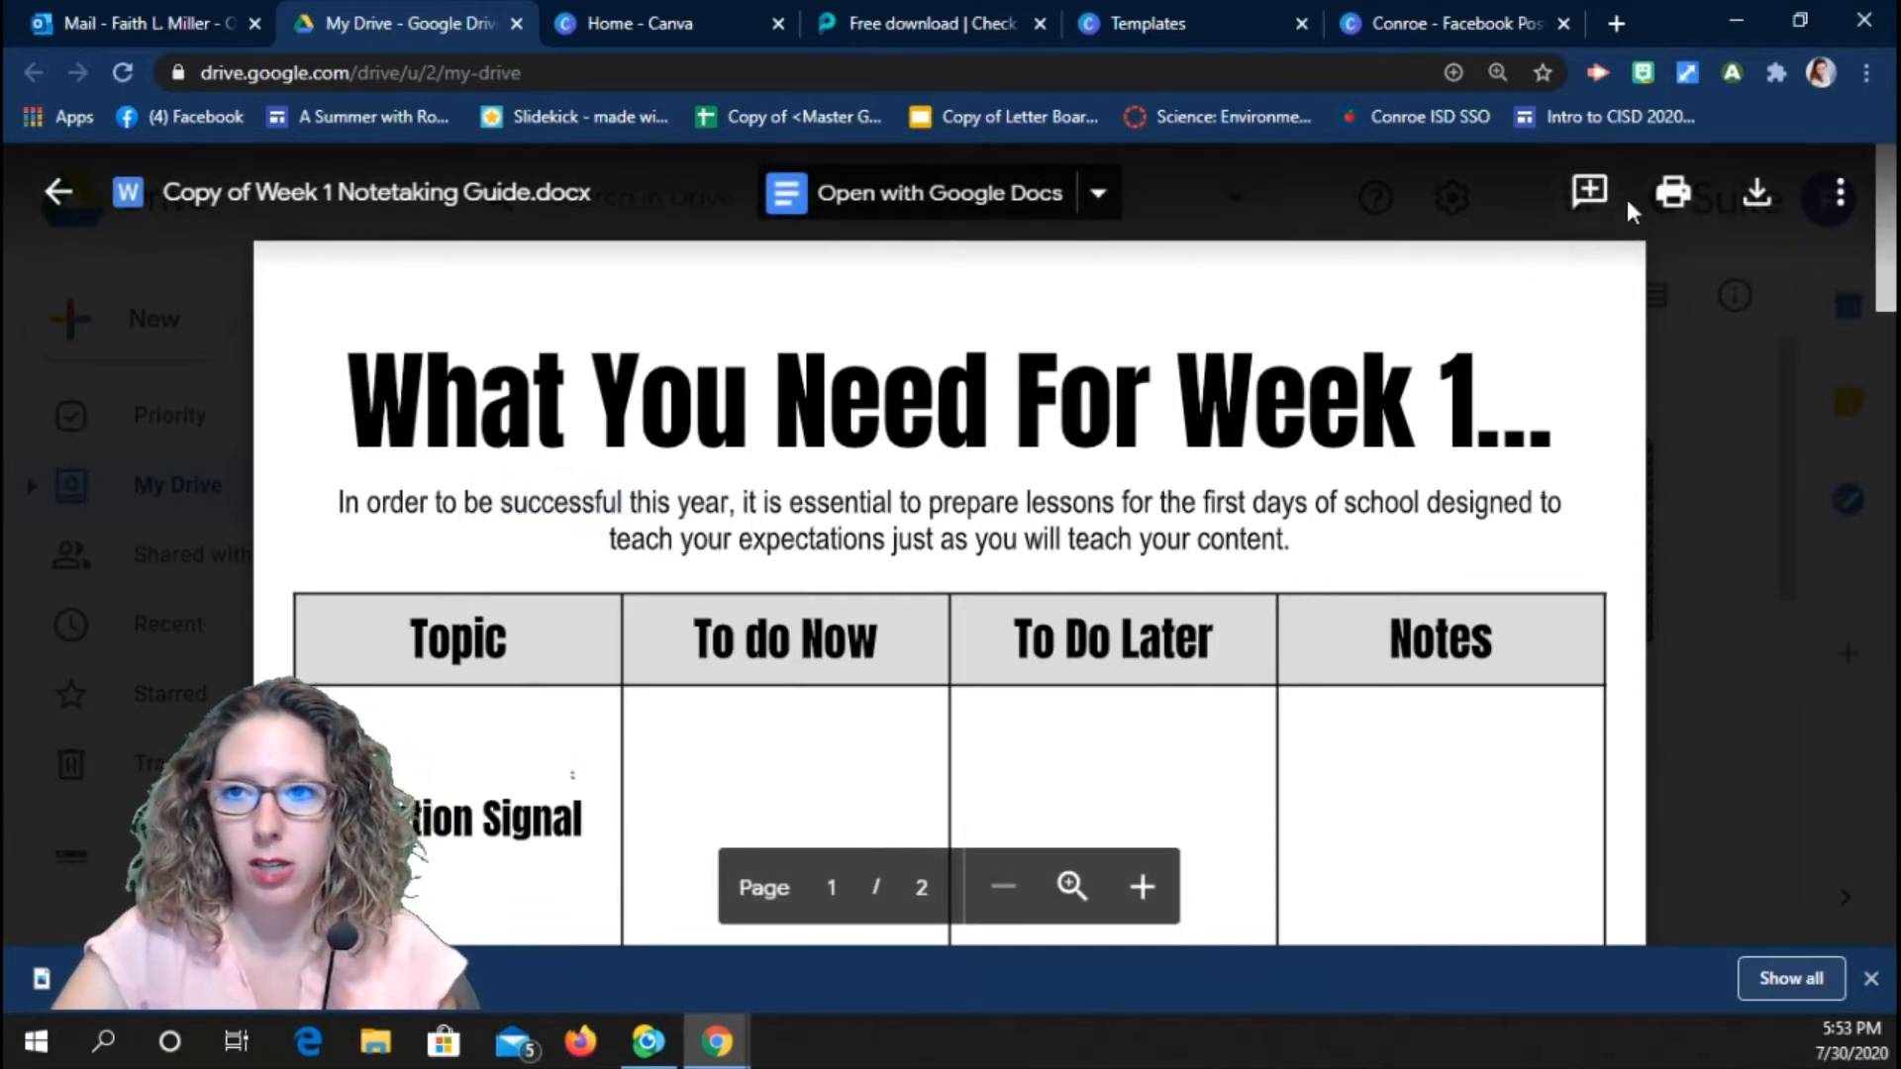
left_click(1589, 191)
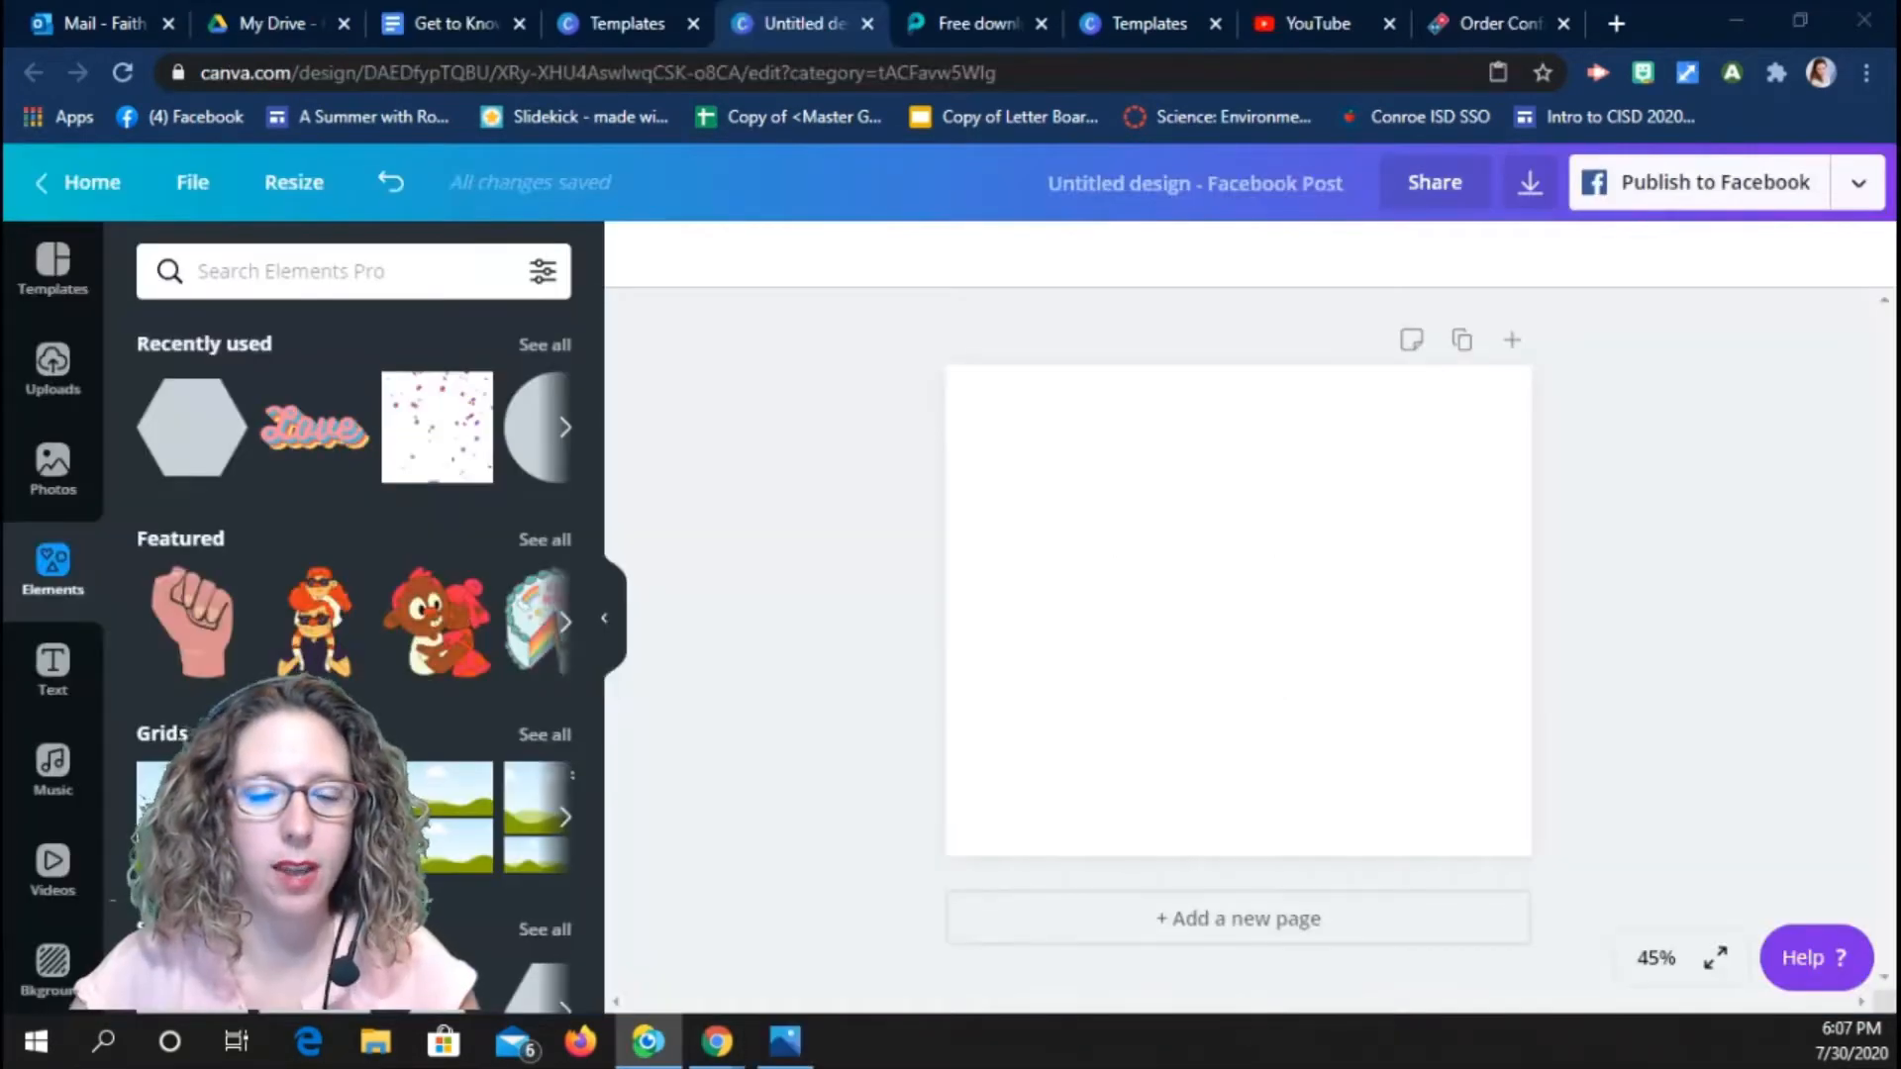
Find the "Good Idea" sticker in the Bitmoji extension and copy its image.
left_click(1641, 75)
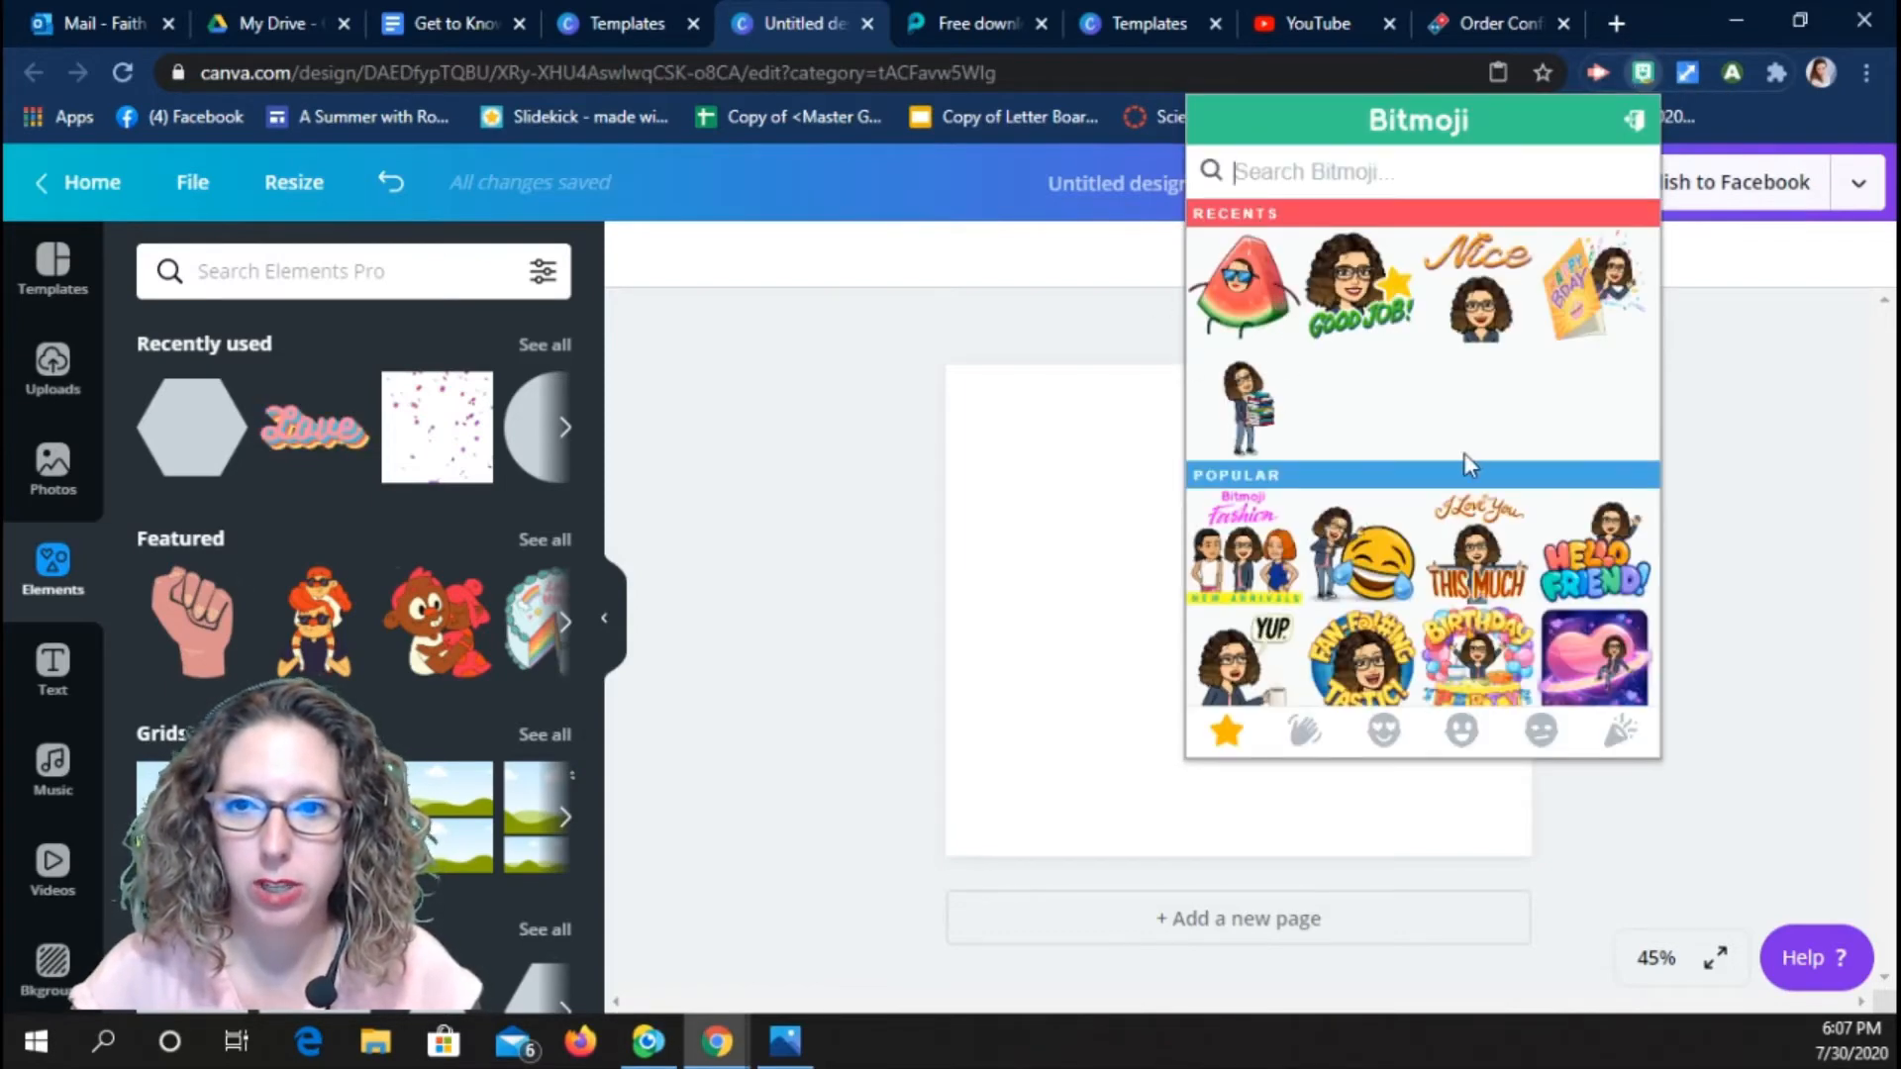
scroll(1466, 465, "down", 3)
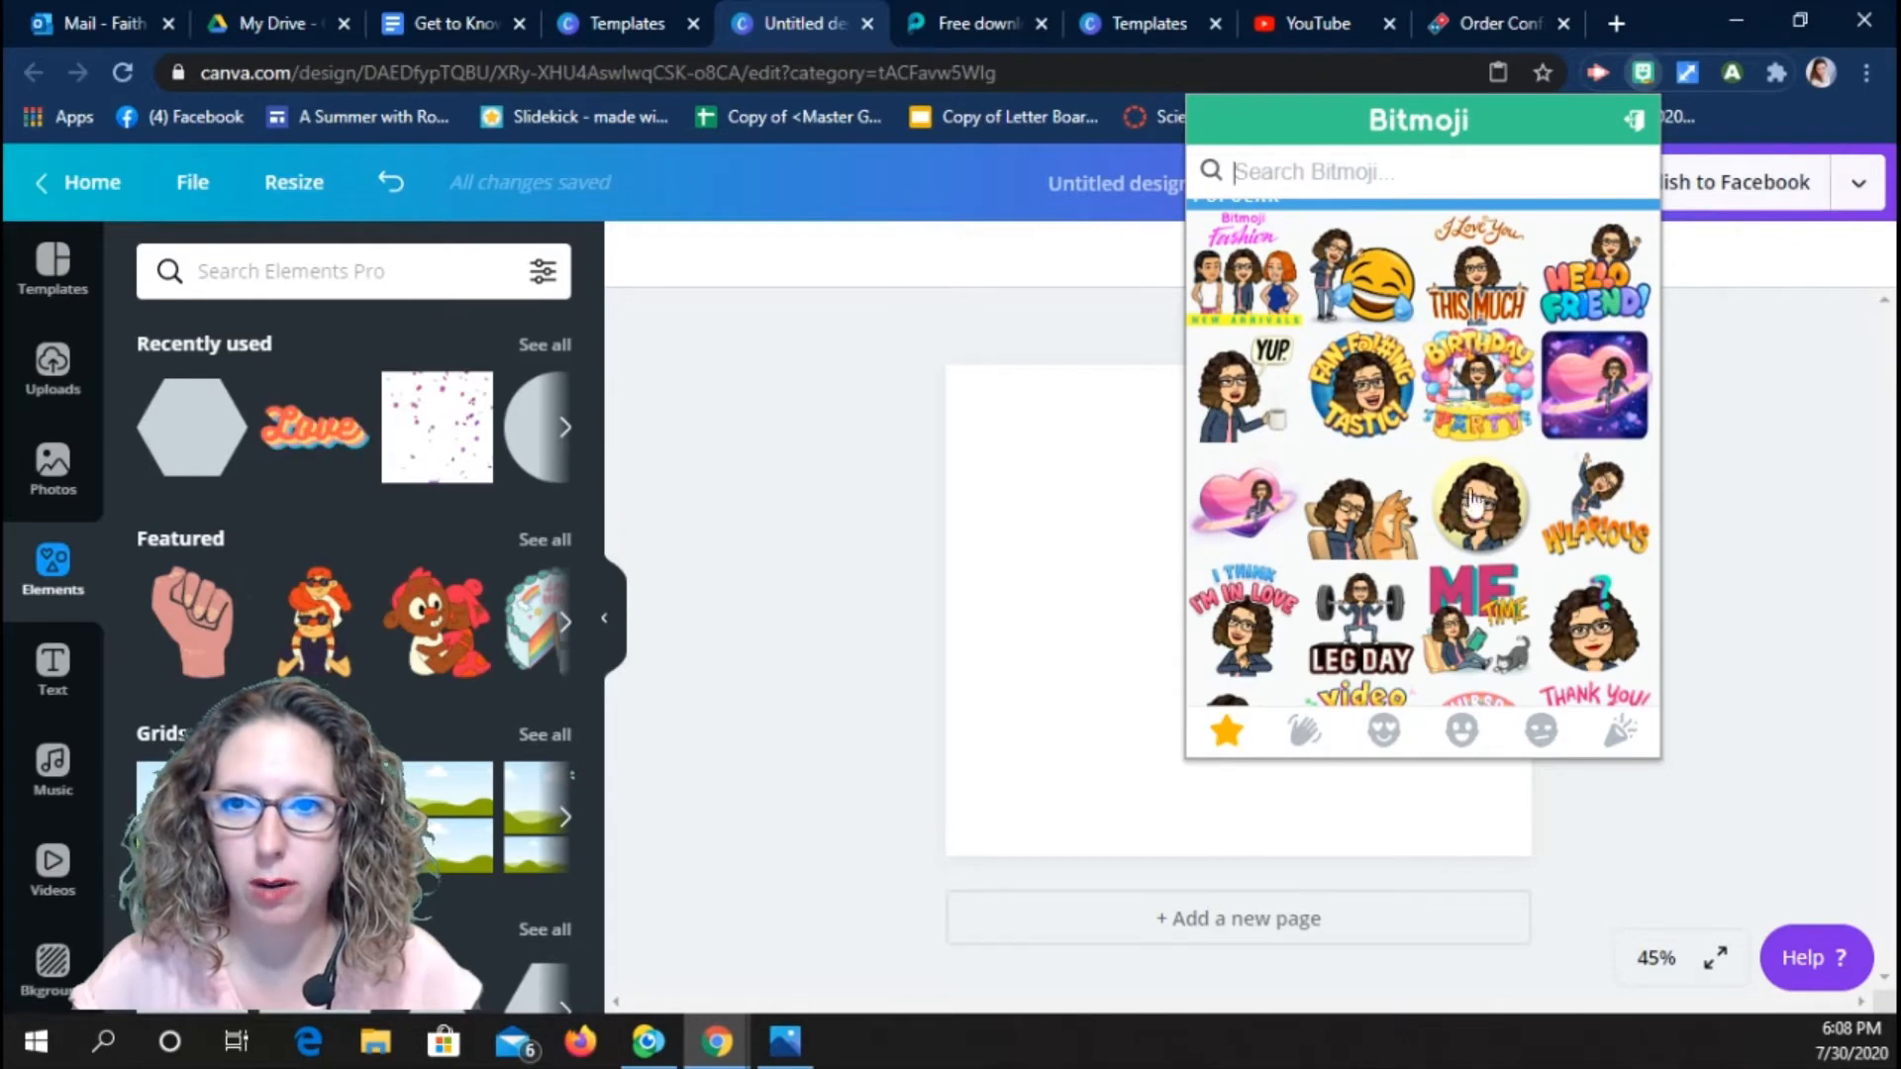
scroll(1490, 391, "down", 3)
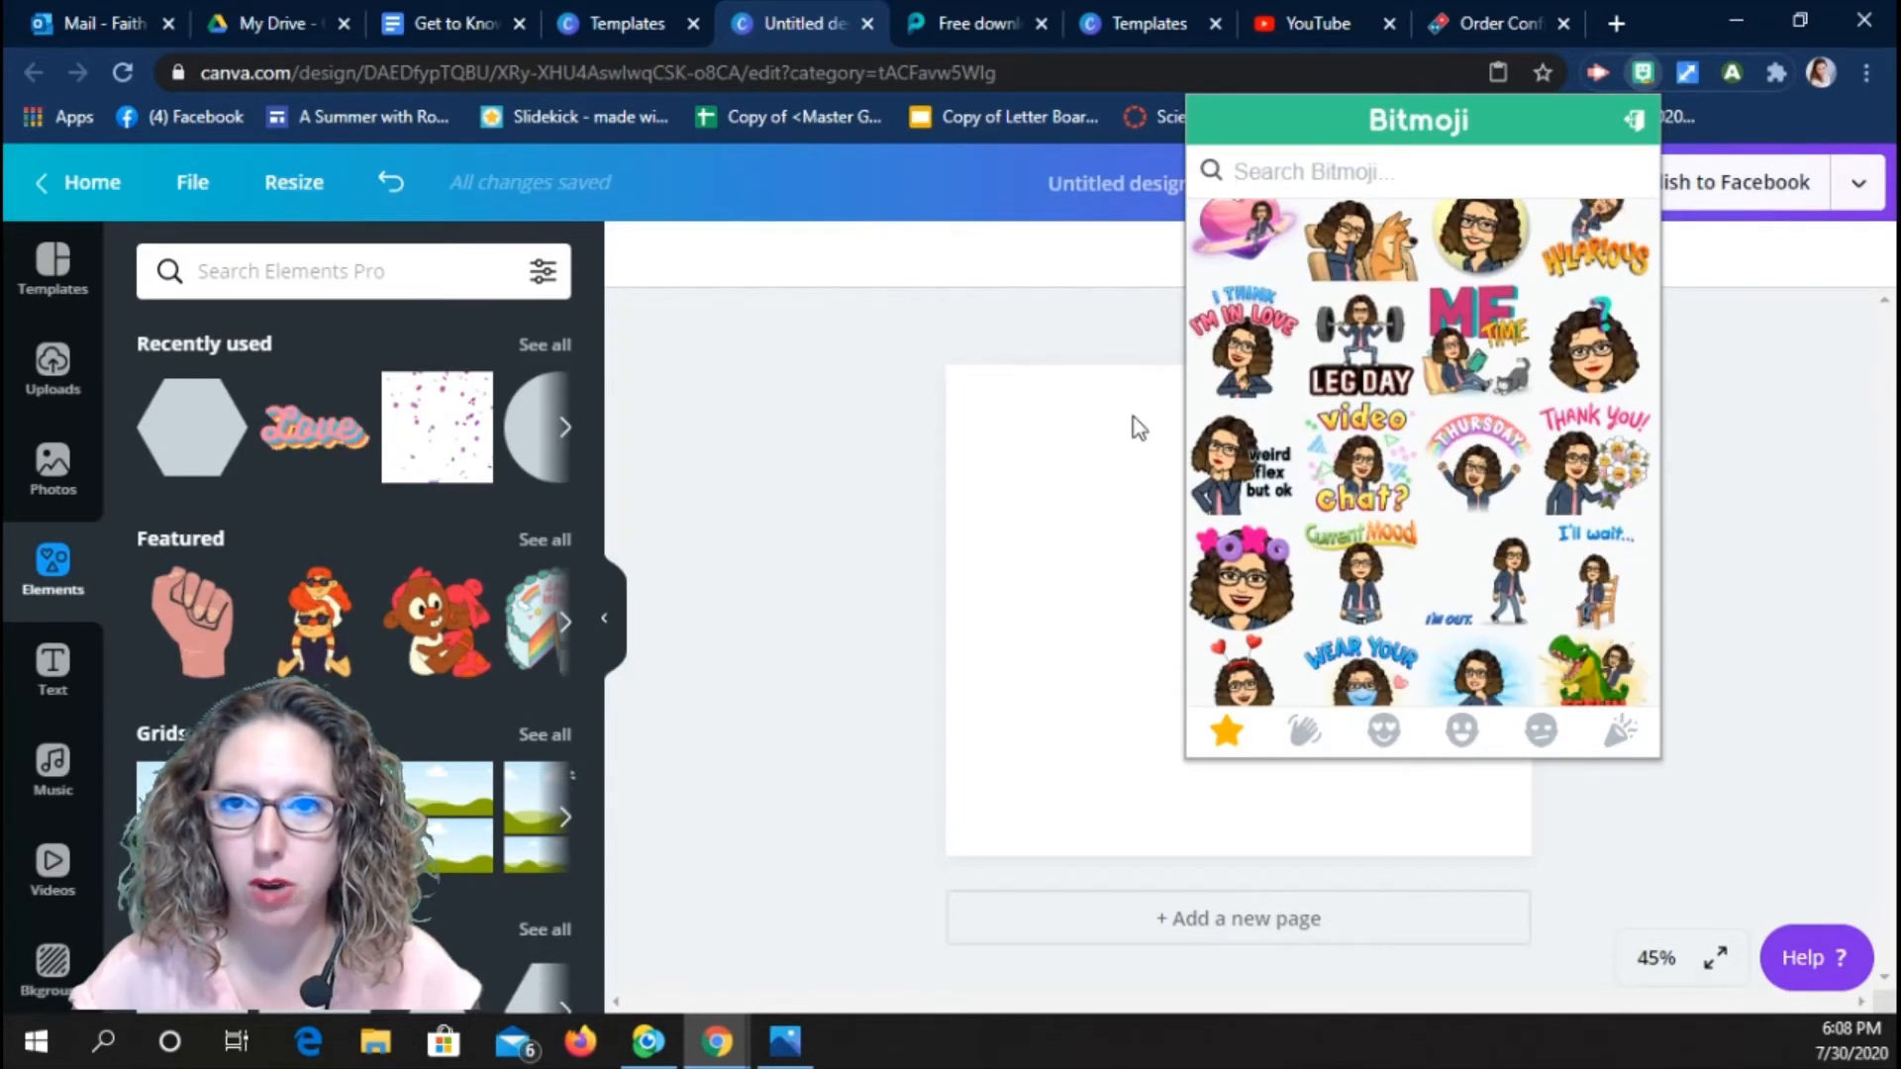
scroll(1336, 438, "down", 5)
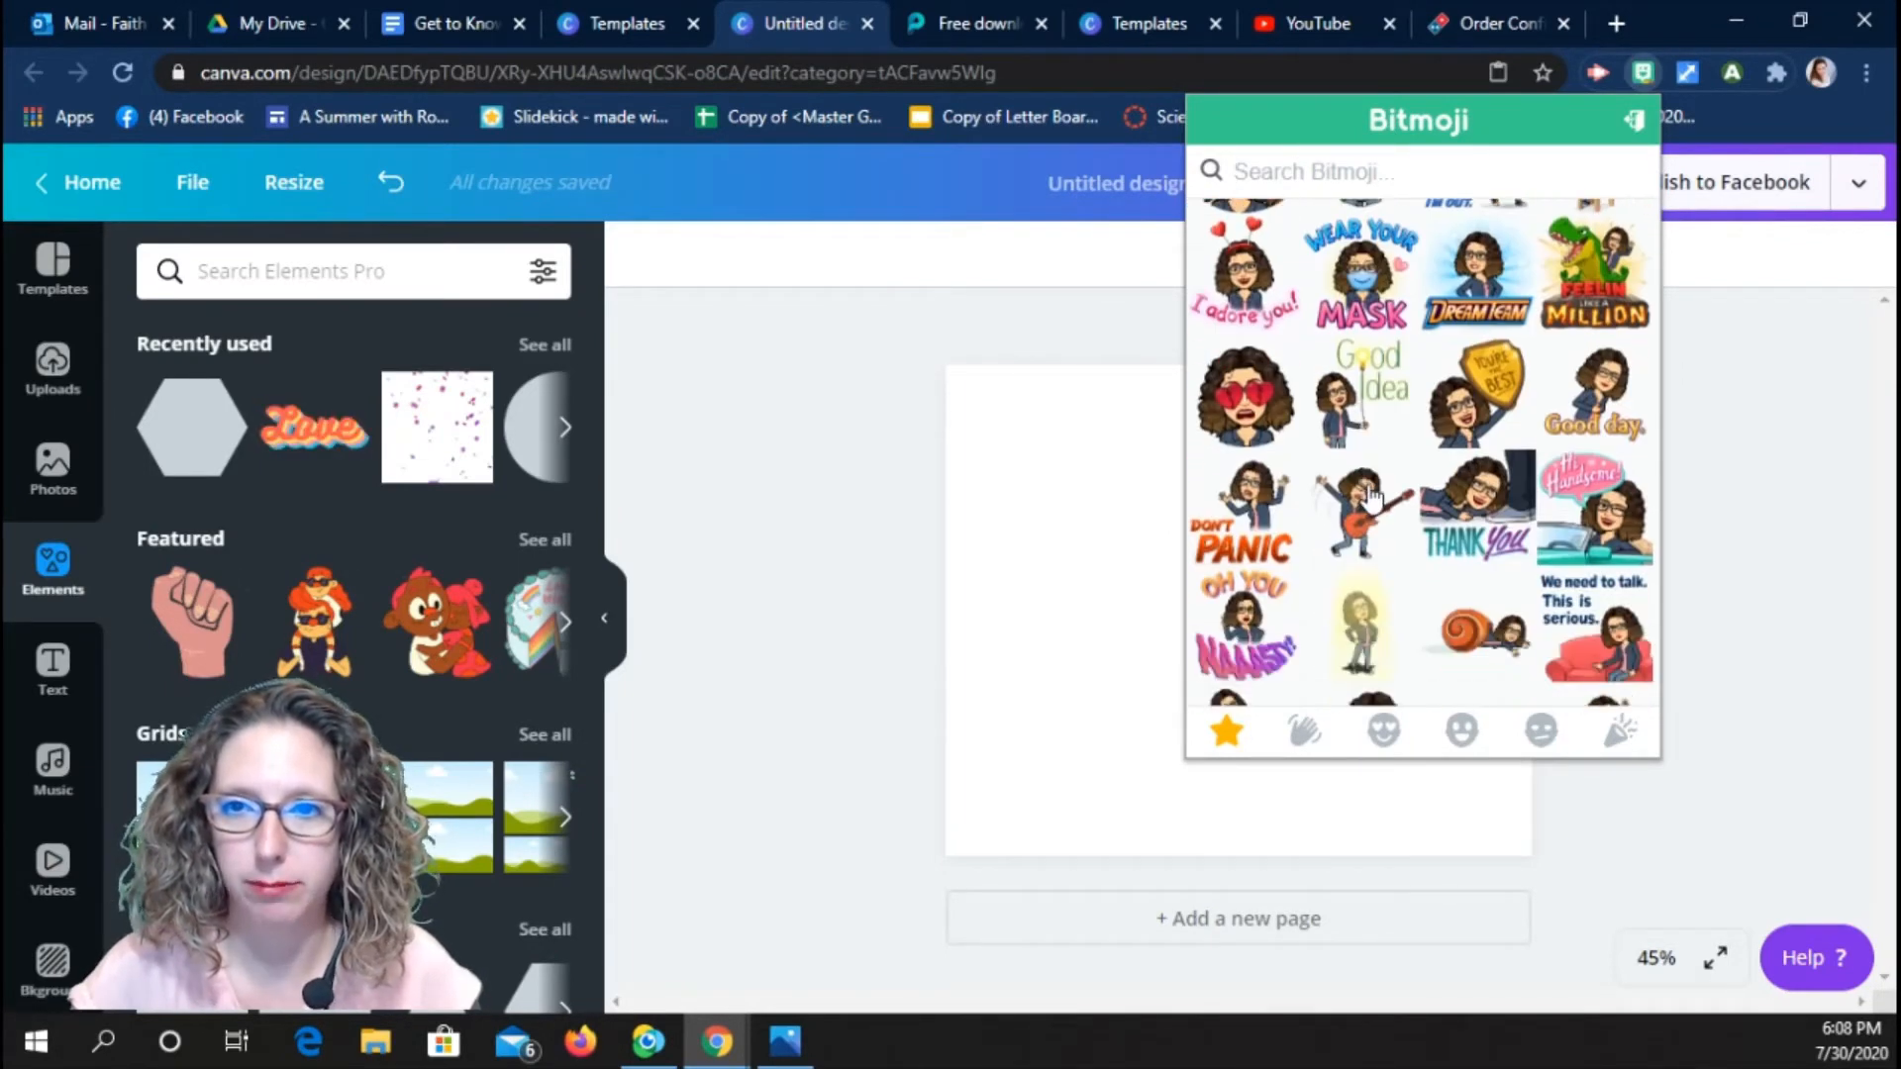
right_click(1354, 392)
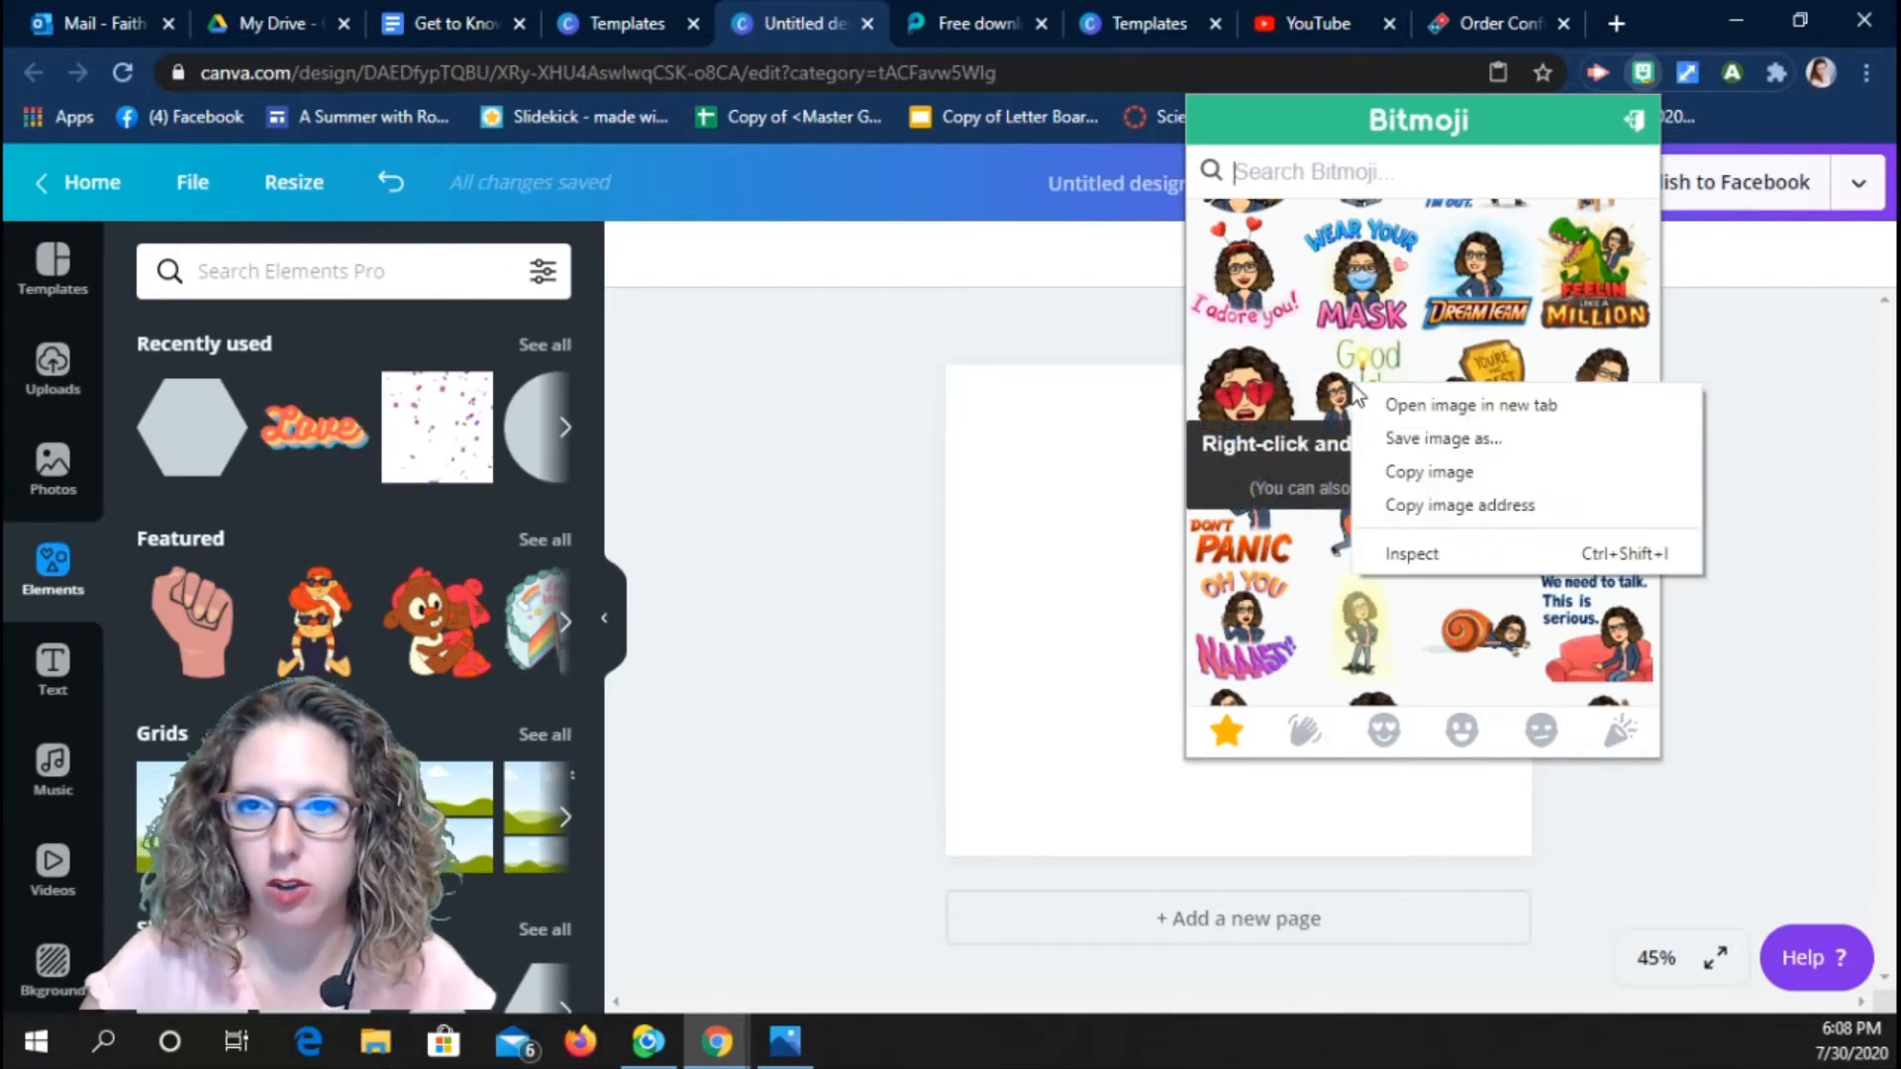
left_click(1411, 473)
Paste the "Good Idea" Bitmoji onto the blank page, shrink it and move it to the page's upper-right area.
left_click(1077, 544)
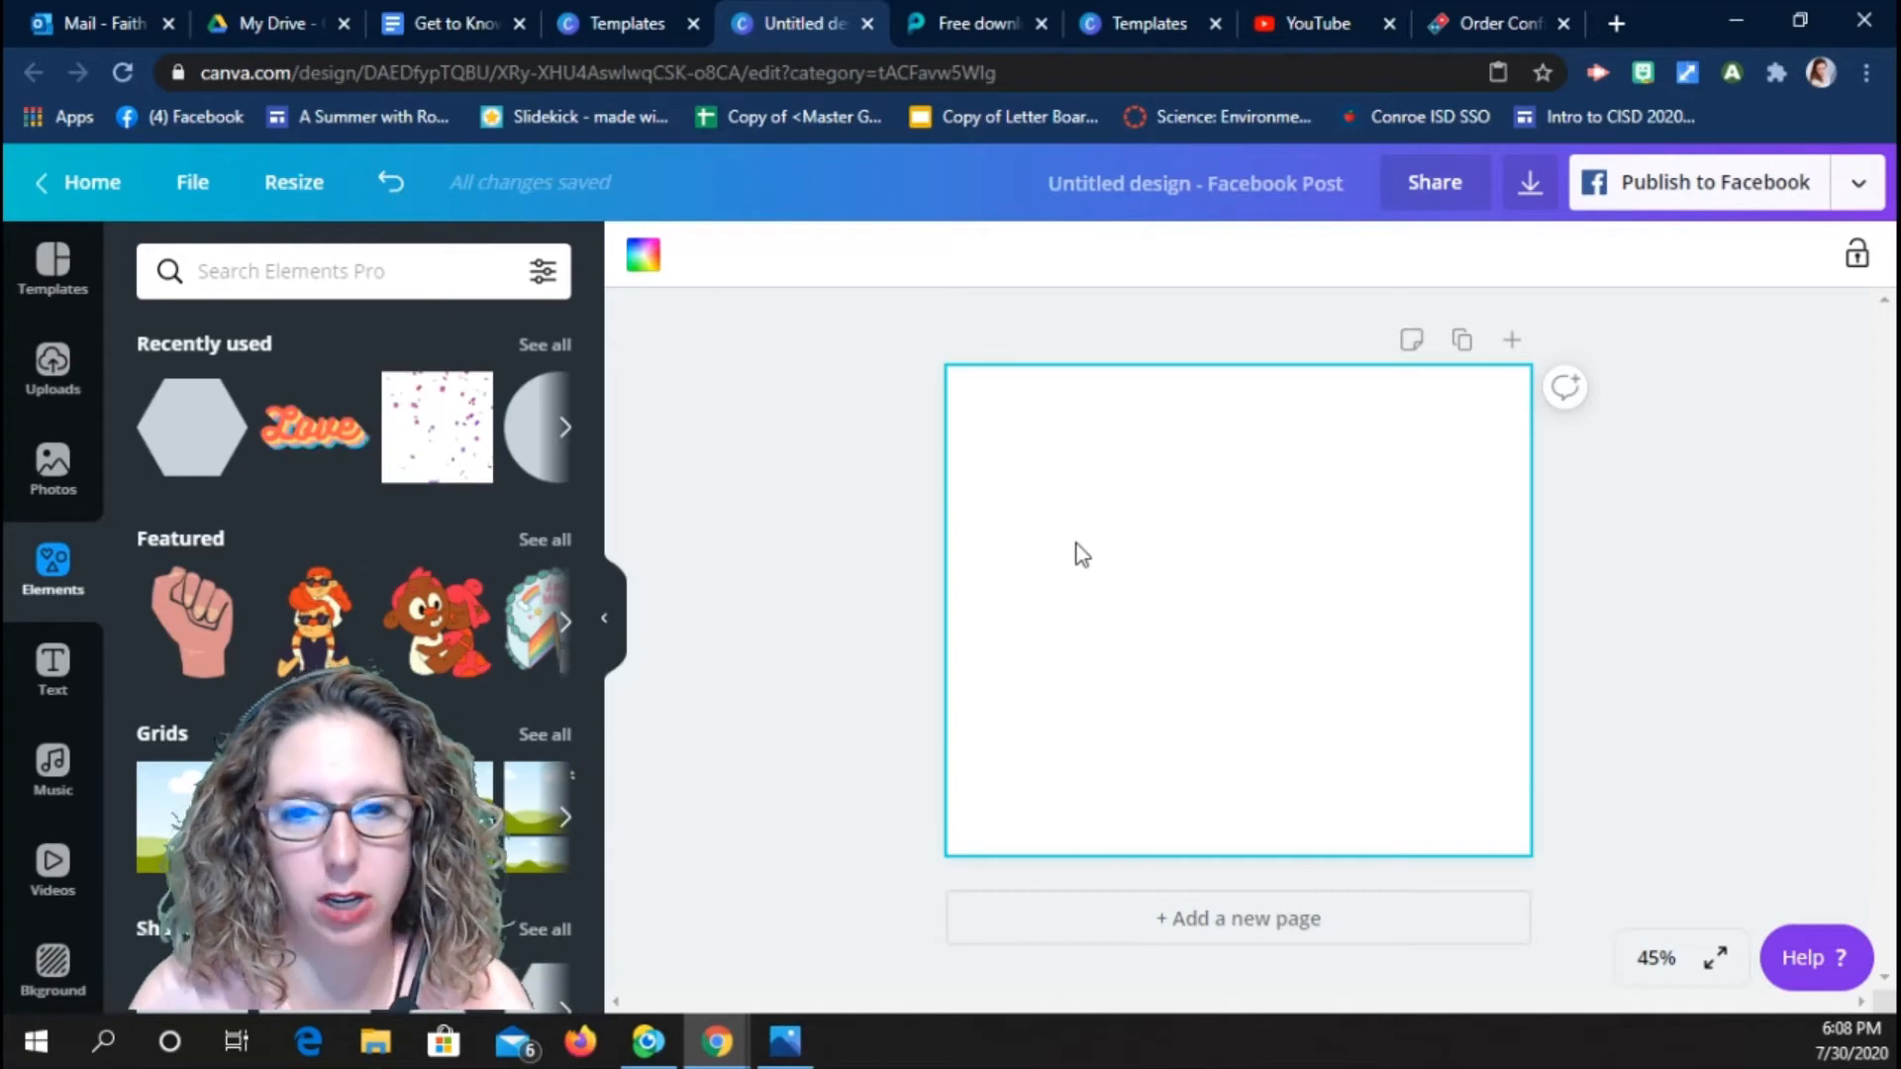
key("ctrl+v")
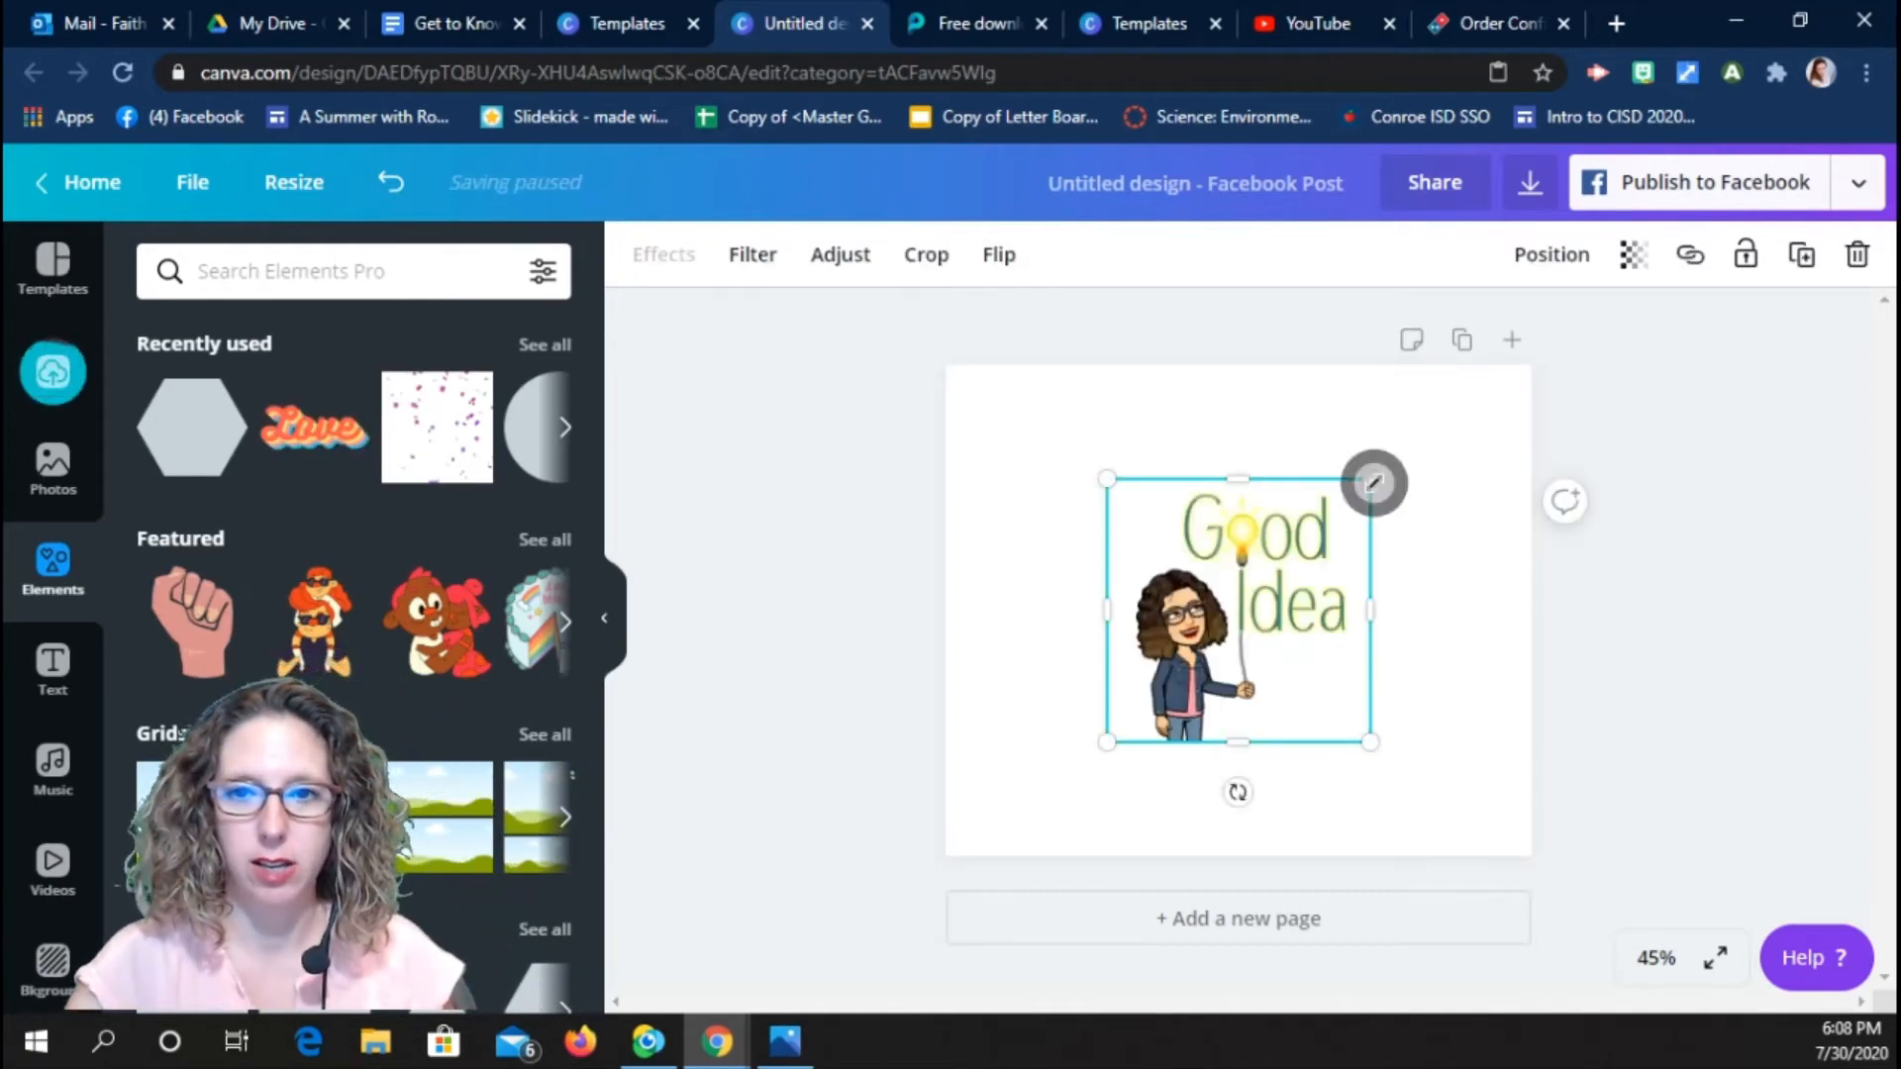
left_click_drag(1370, 479, 1265, 581)
left_click_drag(1196, 691, 1423, 526)
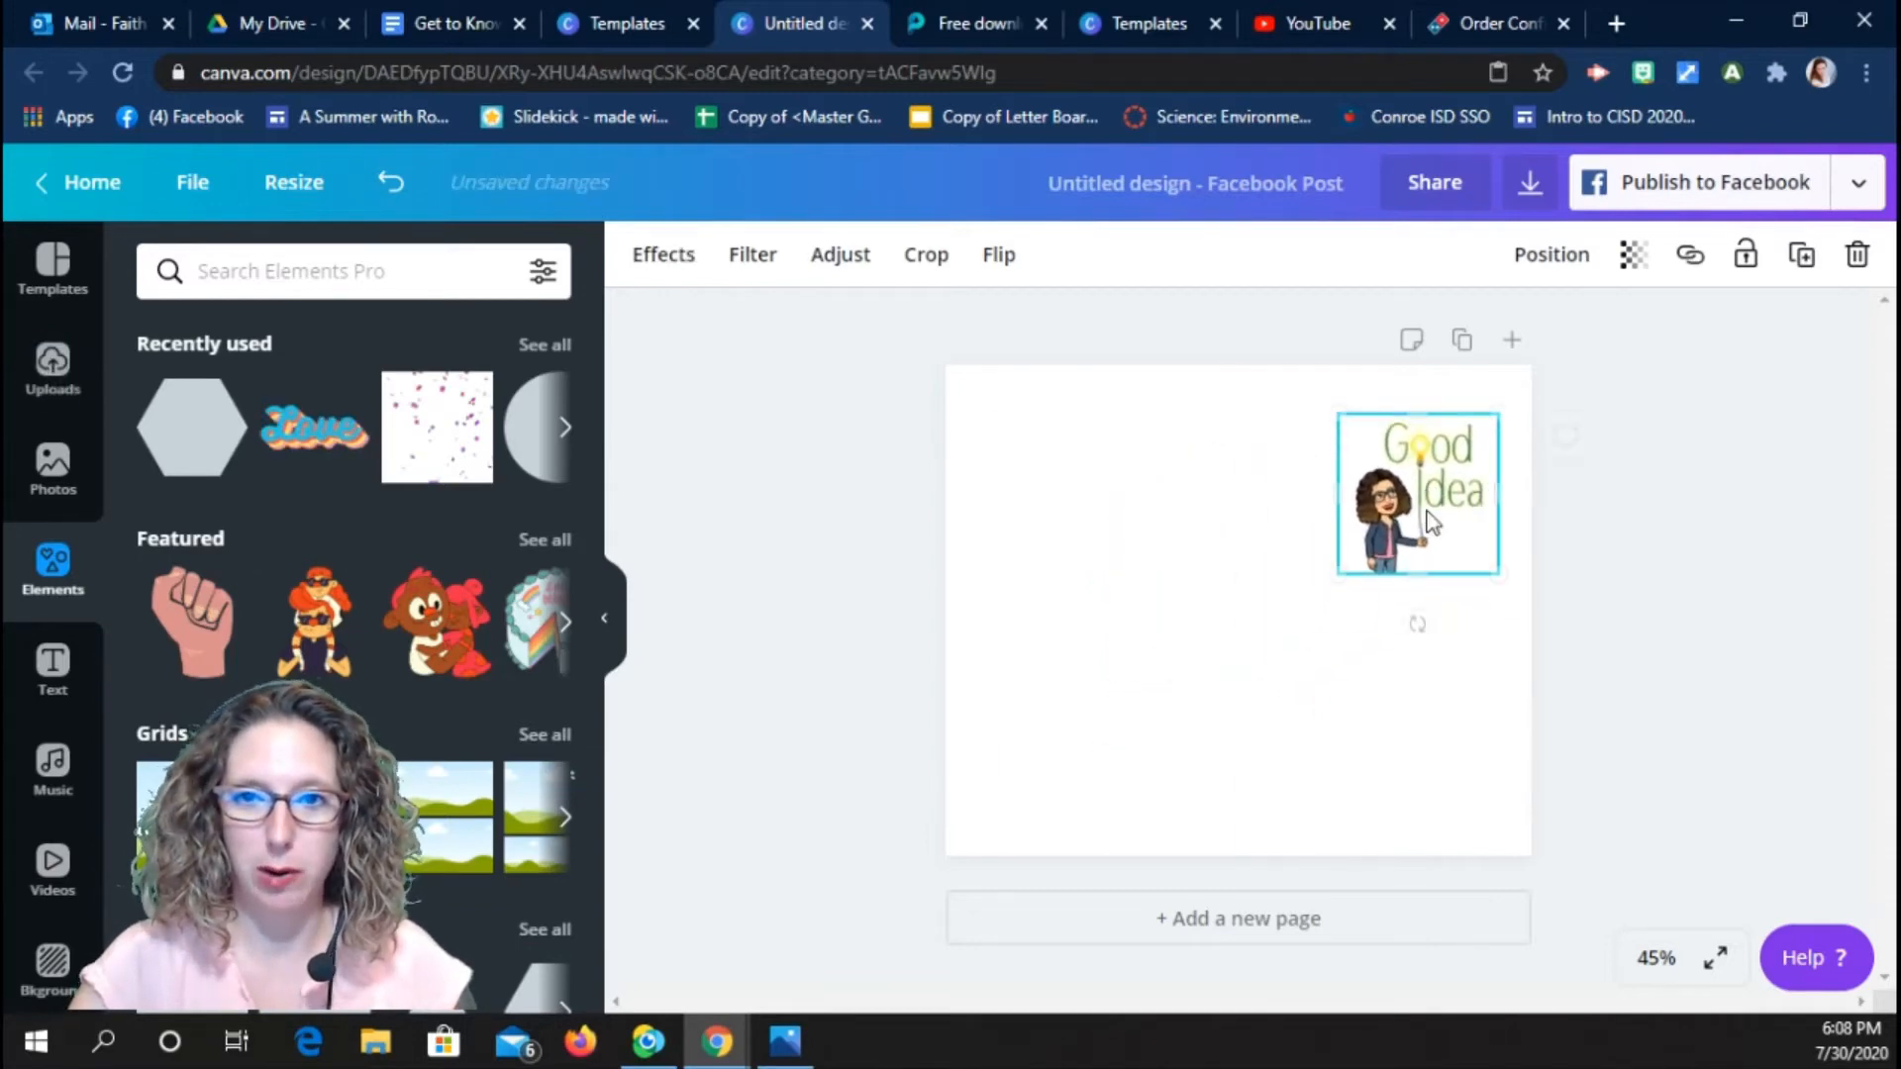
Add the recently used hexagon to the upper-left part of the page and move the Bitmoji to overlap its right edge.
left_click(185, 440)
left_click_drag(1180, 611, 1115, 546)
left_click_drag(1433, 491, 1376, 507)
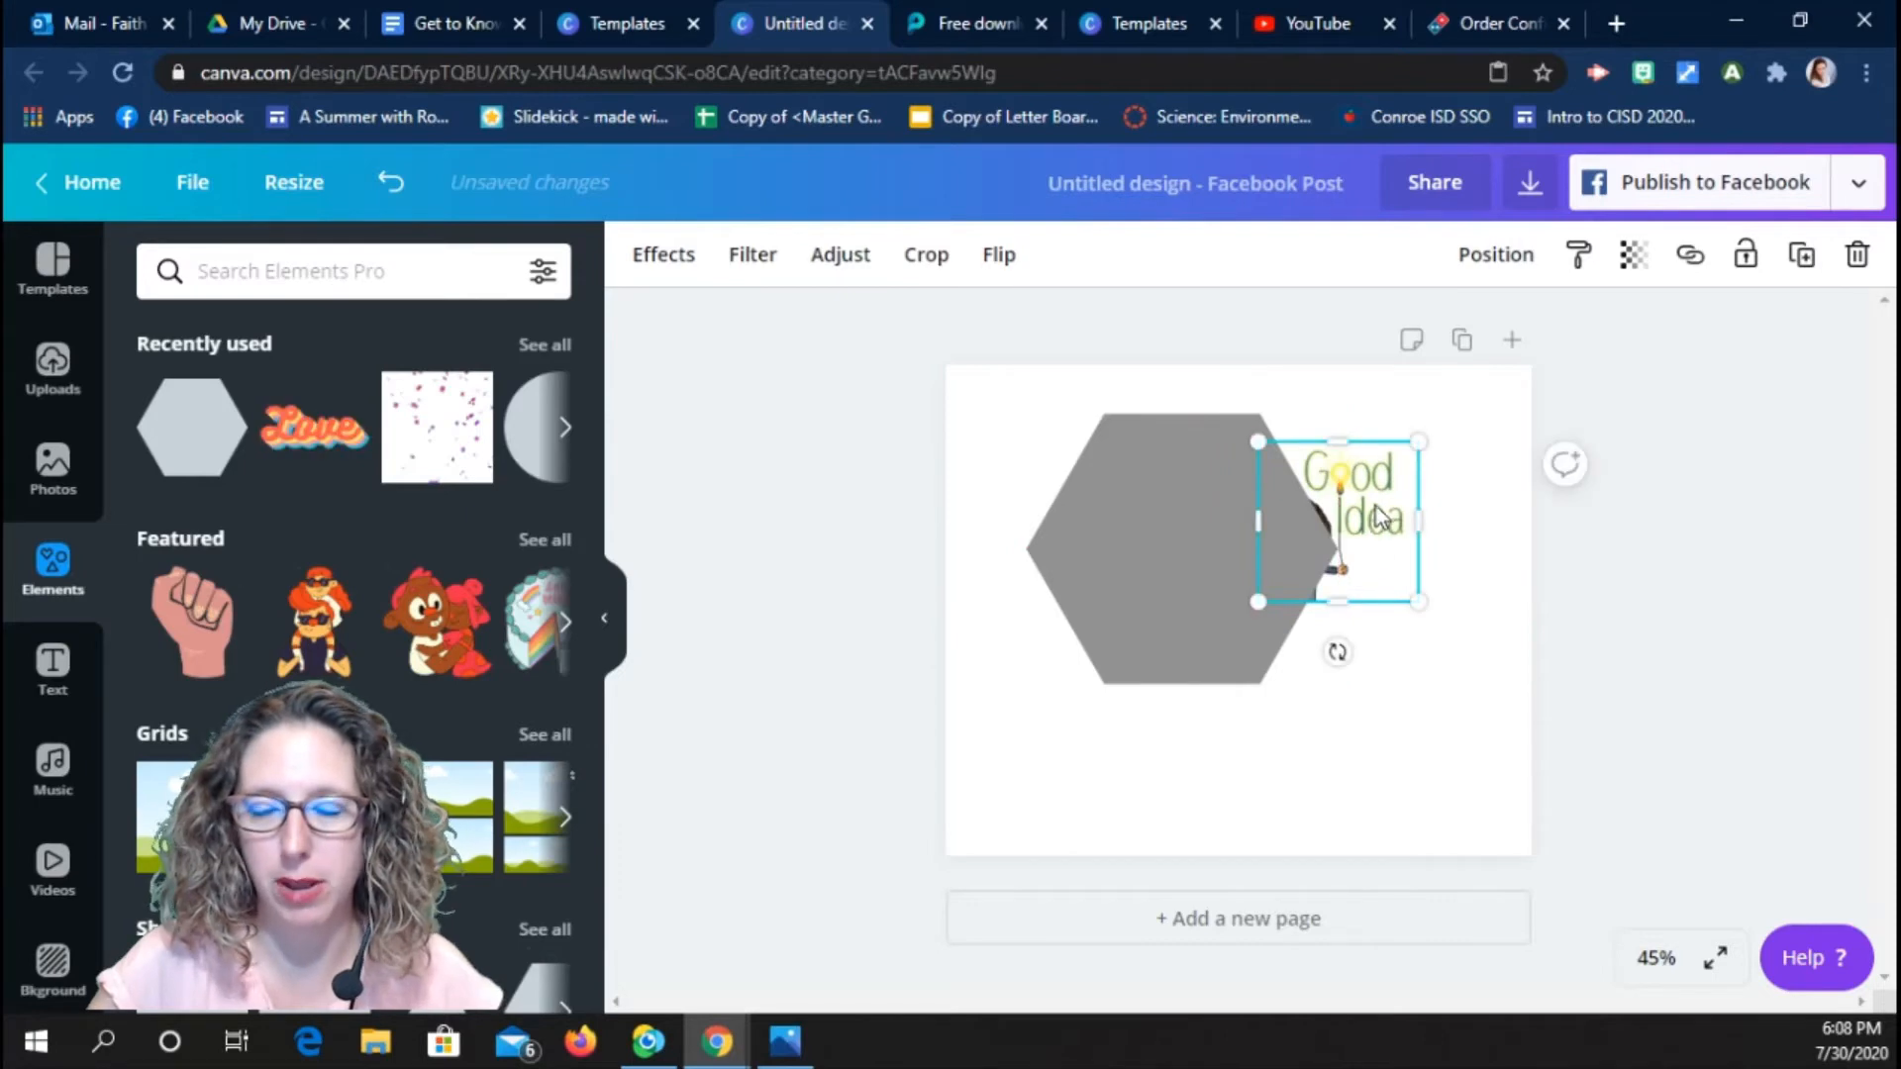
Bring the "Good Idea" Bitmoji forward in front of the gray hexagon.
right_click(1376, 505)
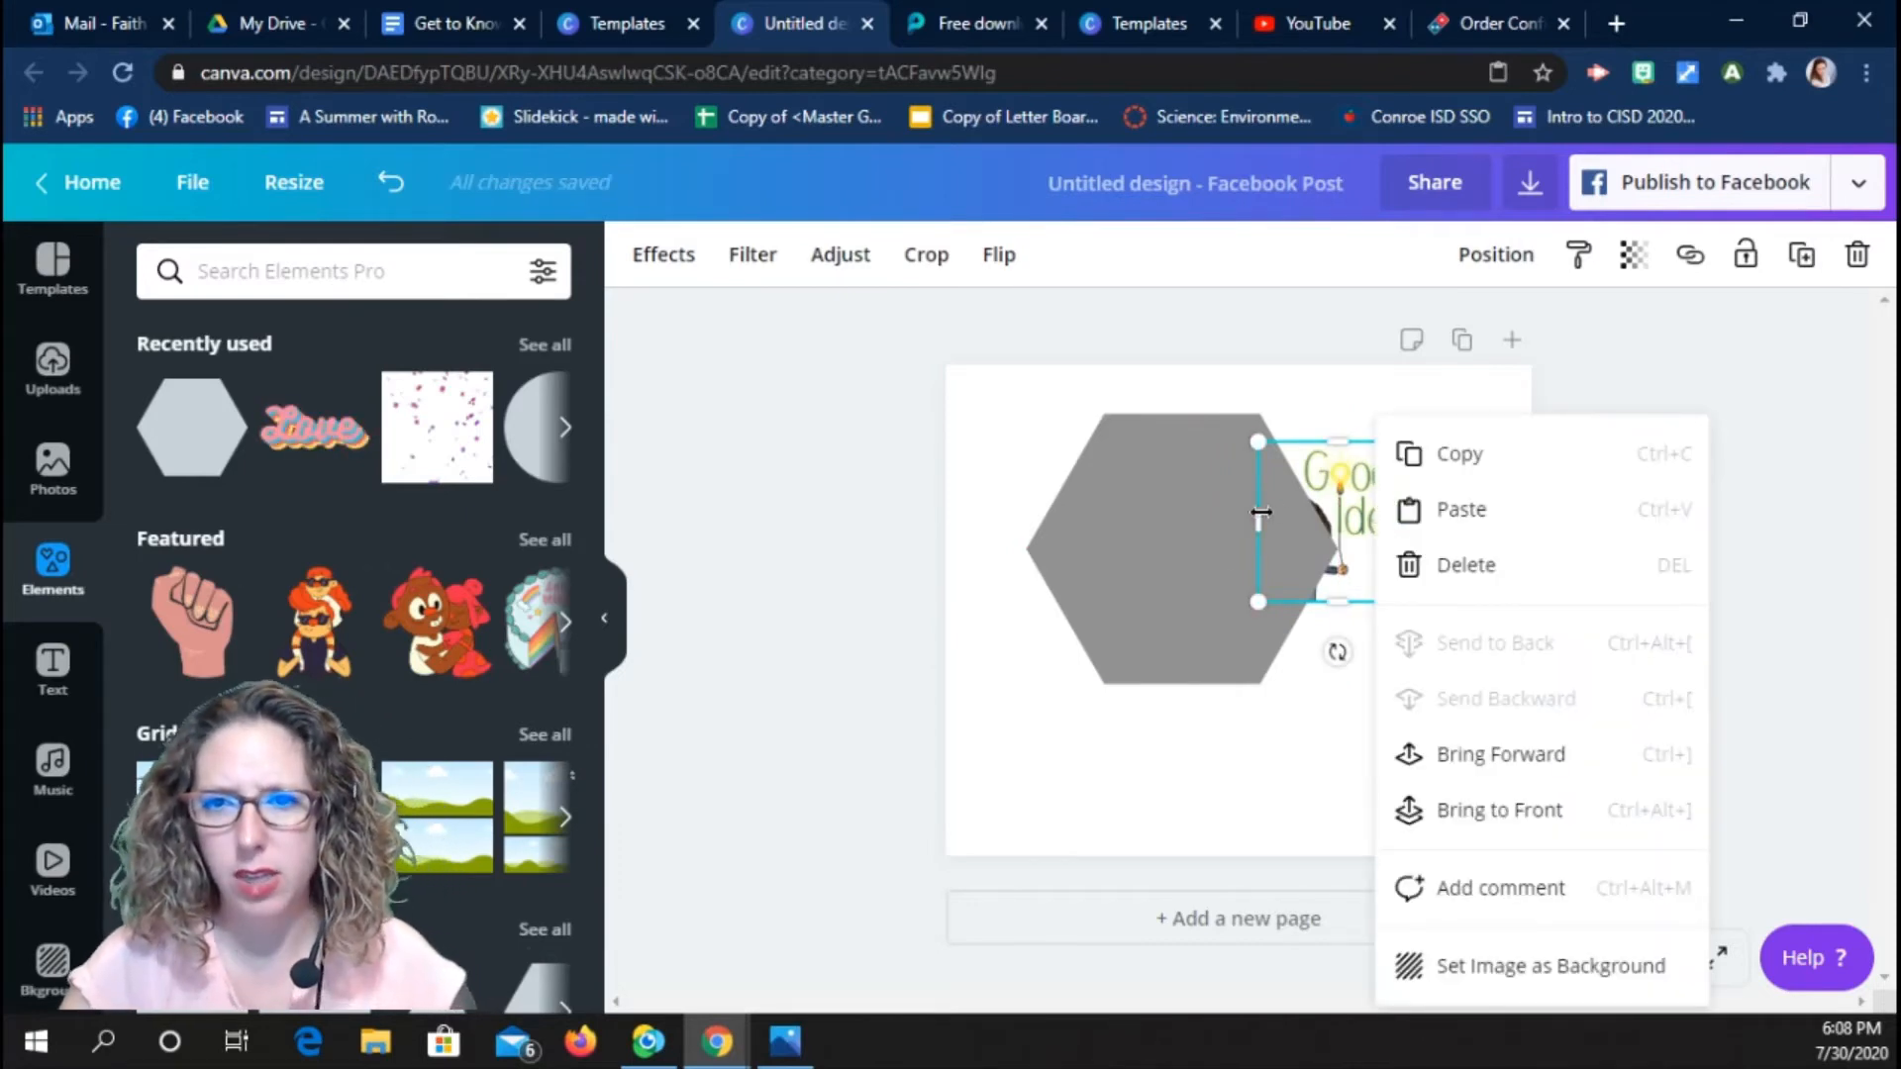
left_click(1352, 764)
left_click(1386, 524)
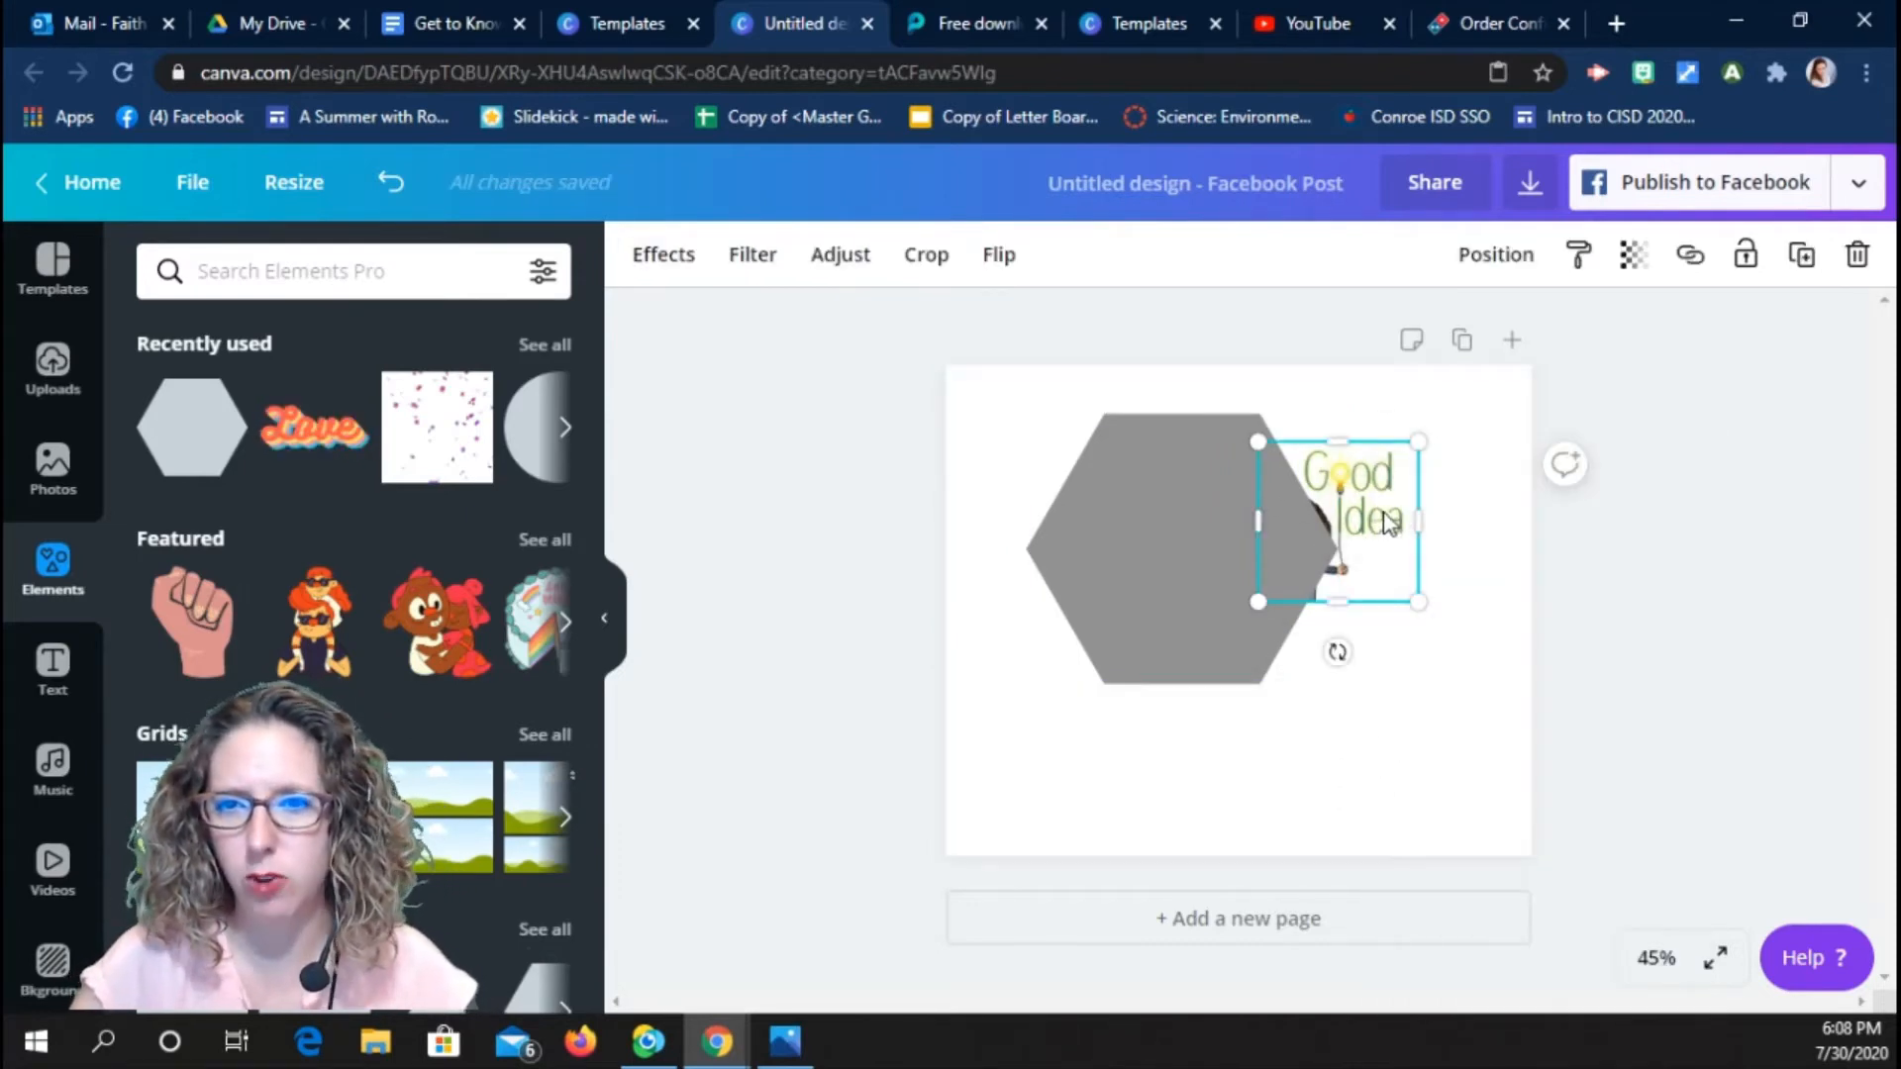
right_click(1384, 517)
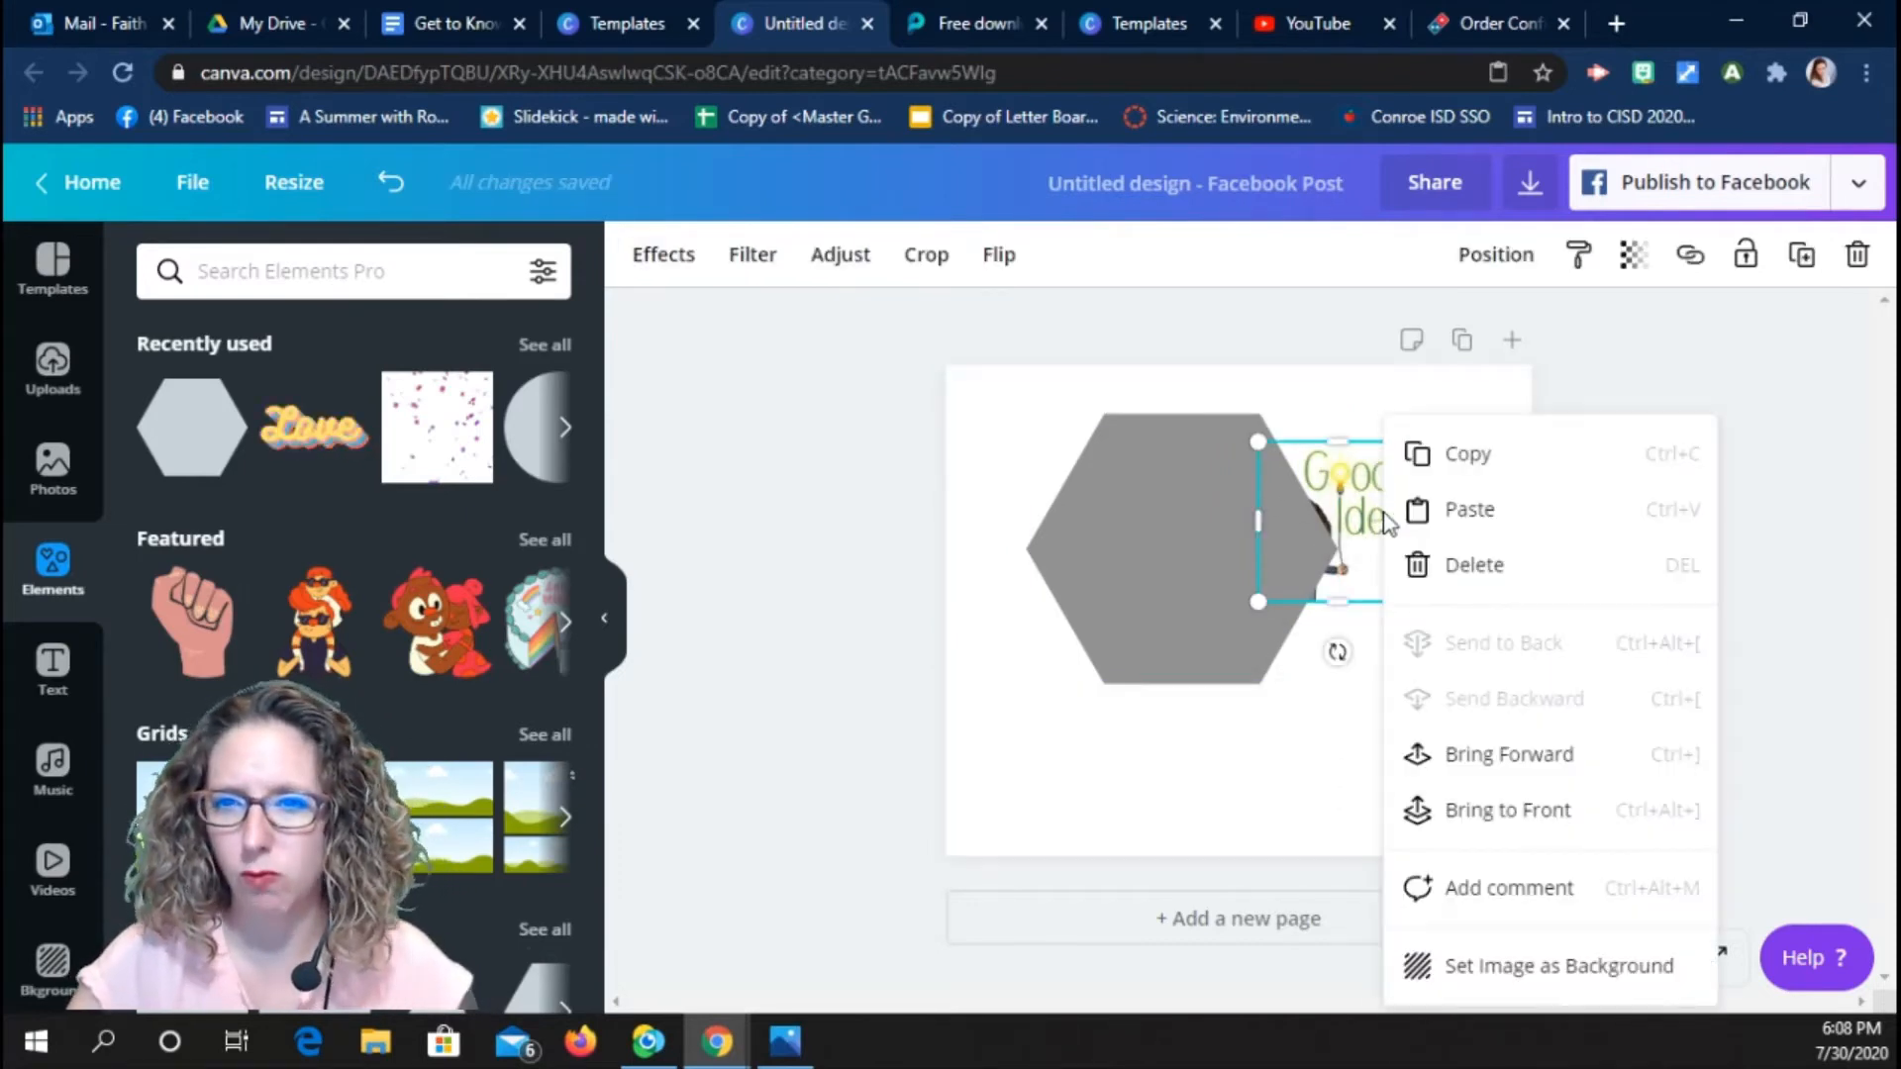
left_click(1485, 761)
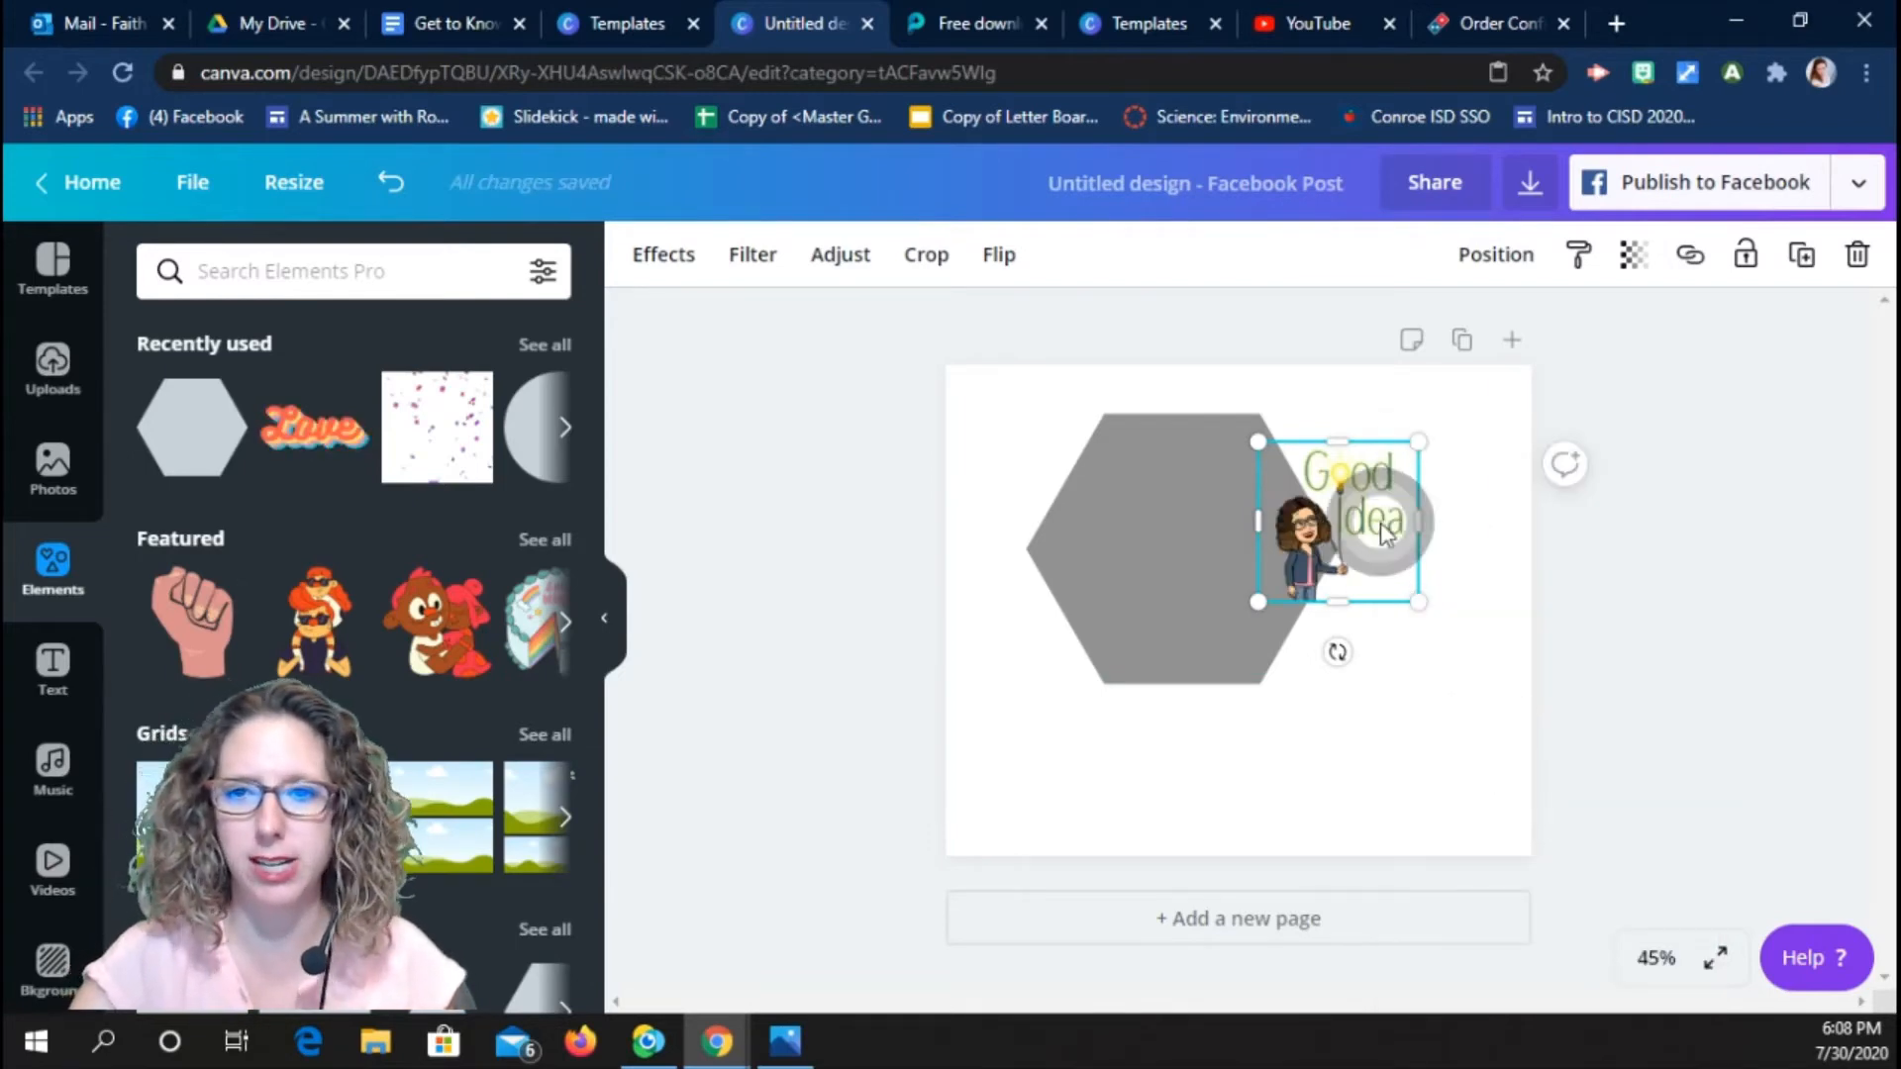
Move the Bitmoji onto the hexagon and enlarge it, aligning its upper edge with the top of the shape.
left_click_drag(1378, 523, 1227, 552)
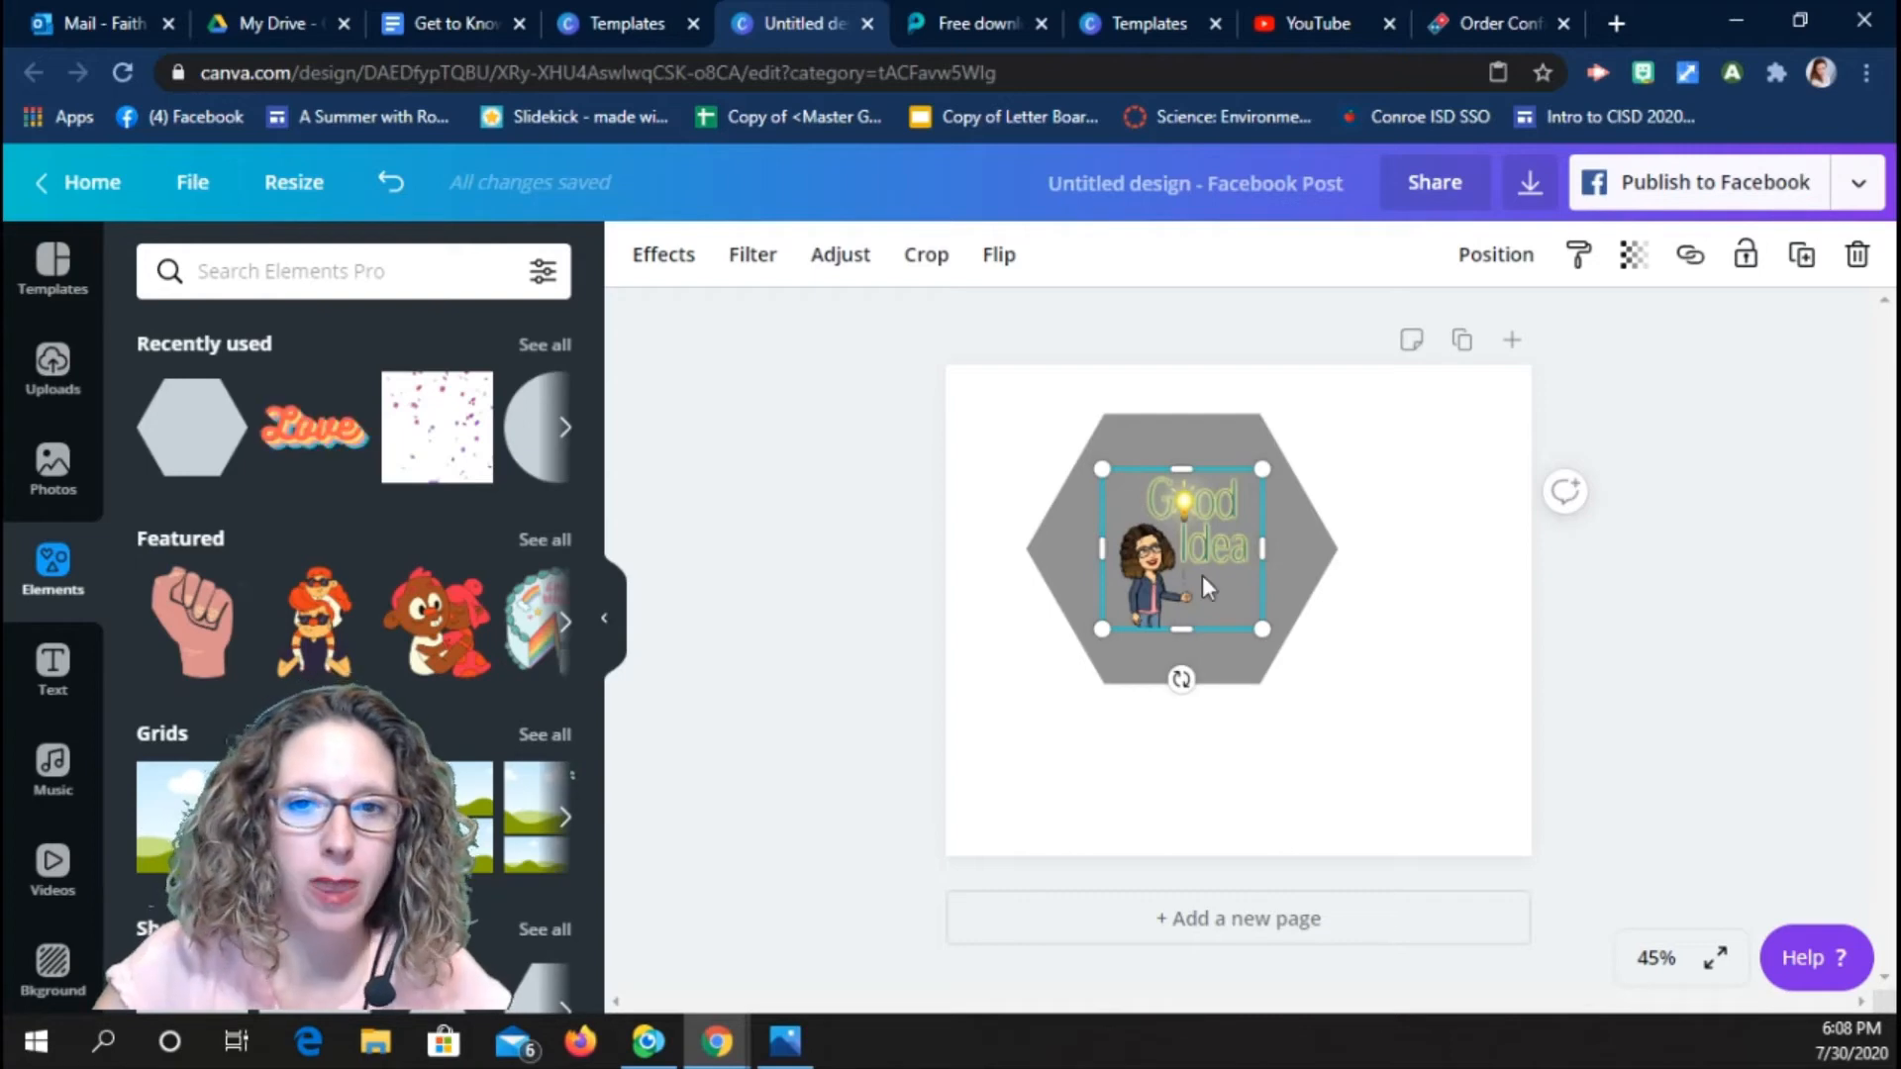
left_click_drag(1262, 468, 1287, 443)
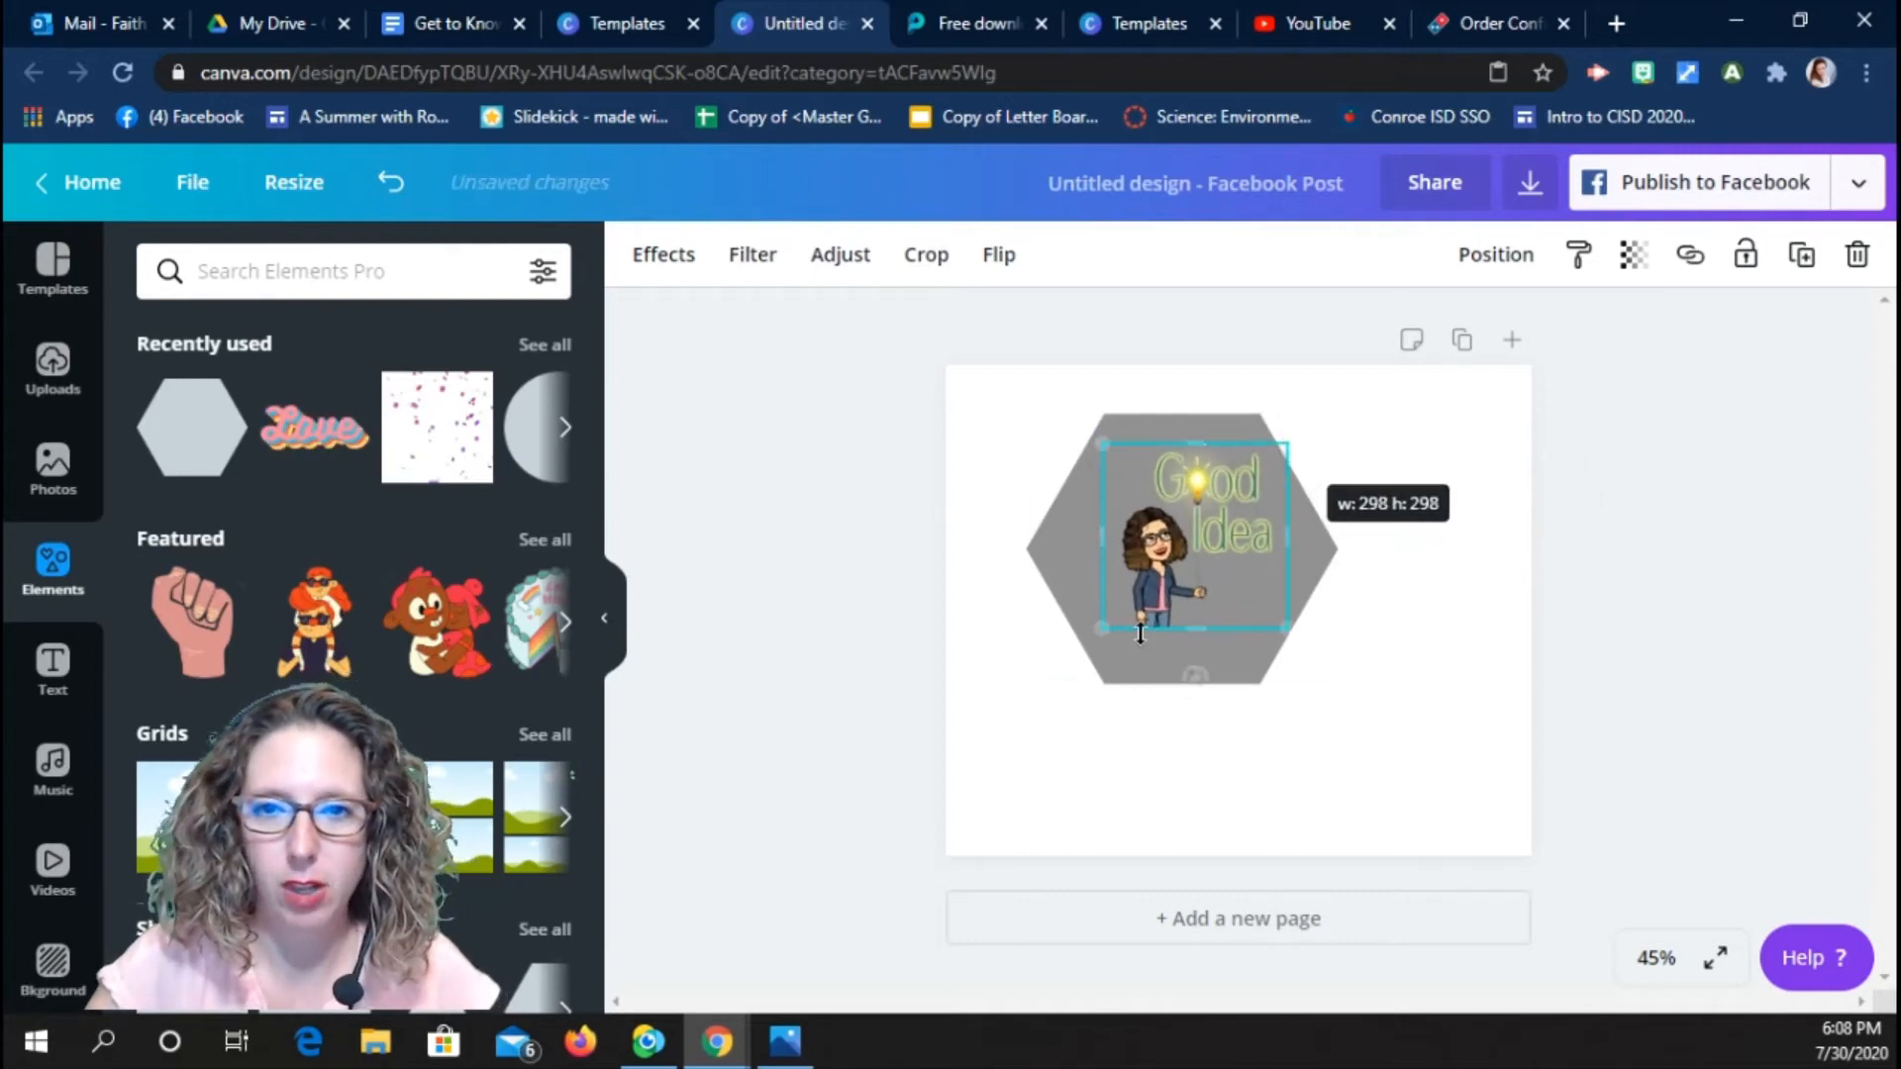
left_click_drag(1102, 629, 1076, 655)
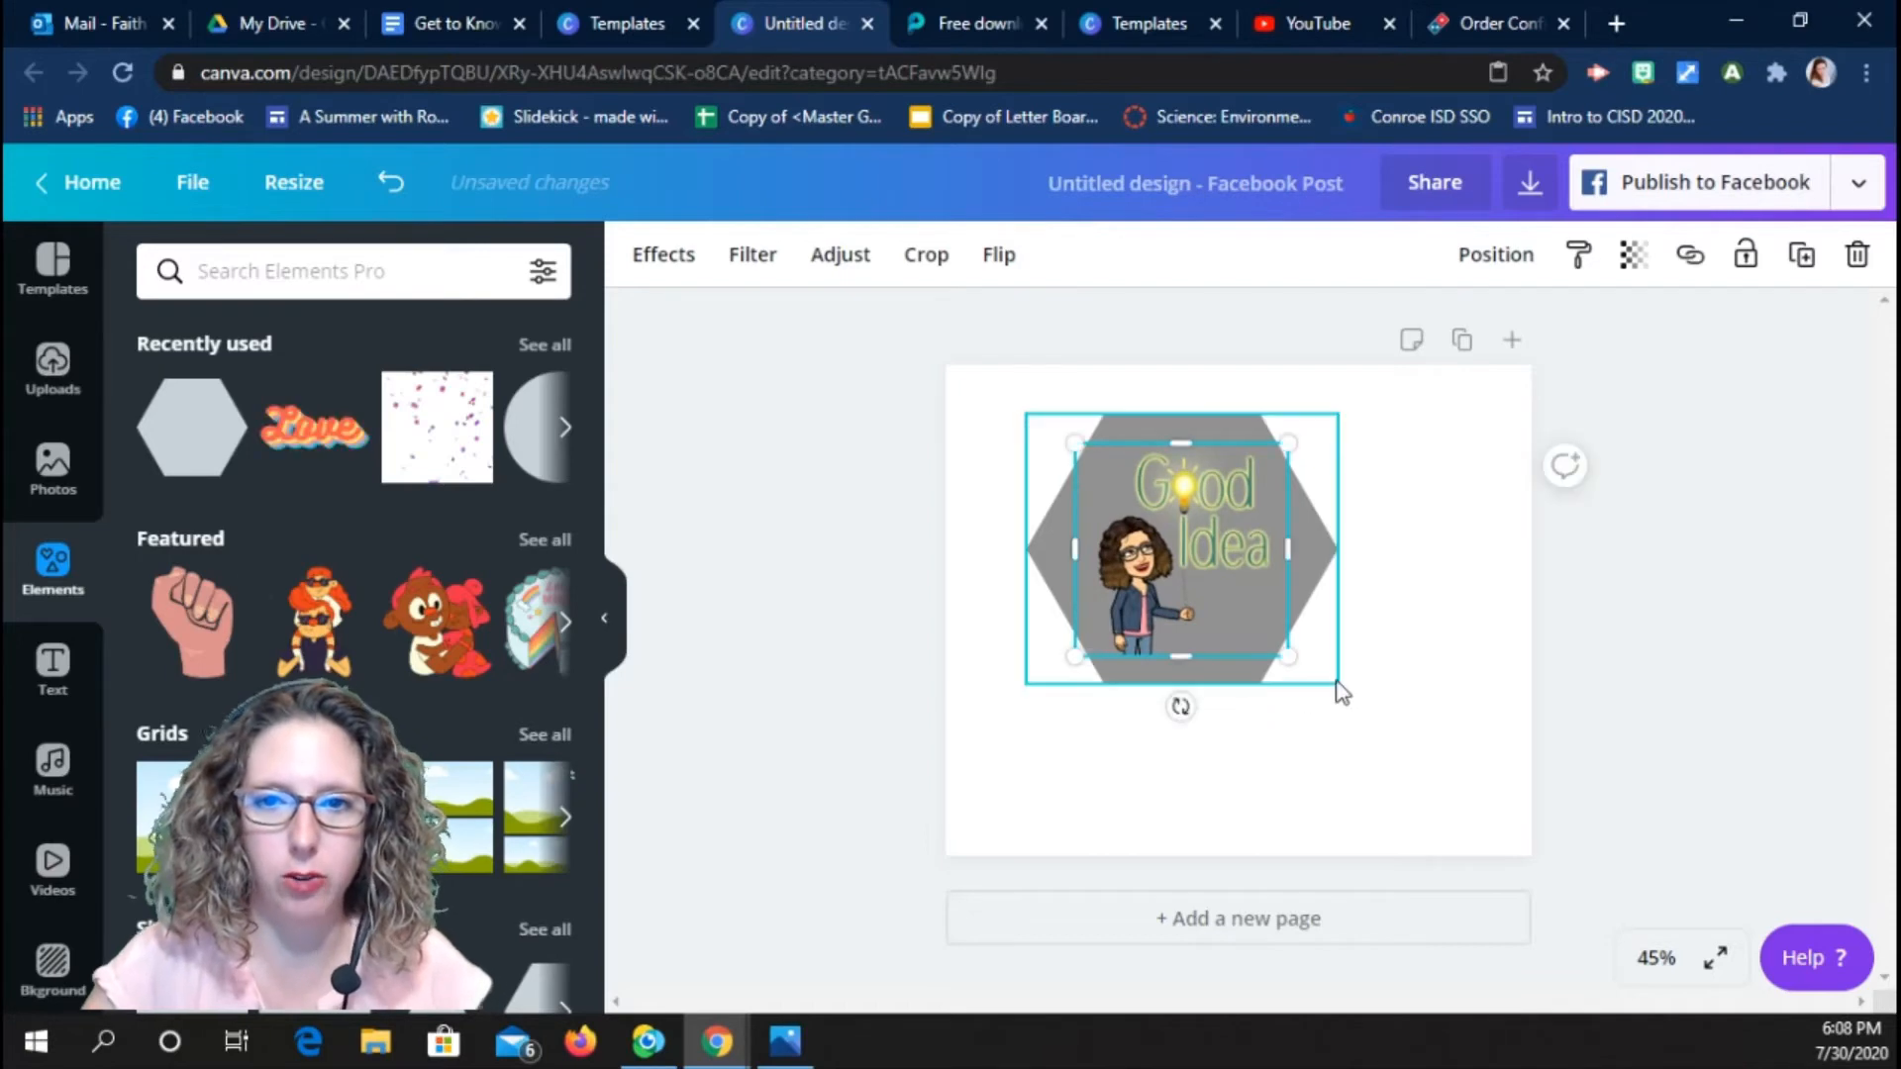
left_click(1455, 693)
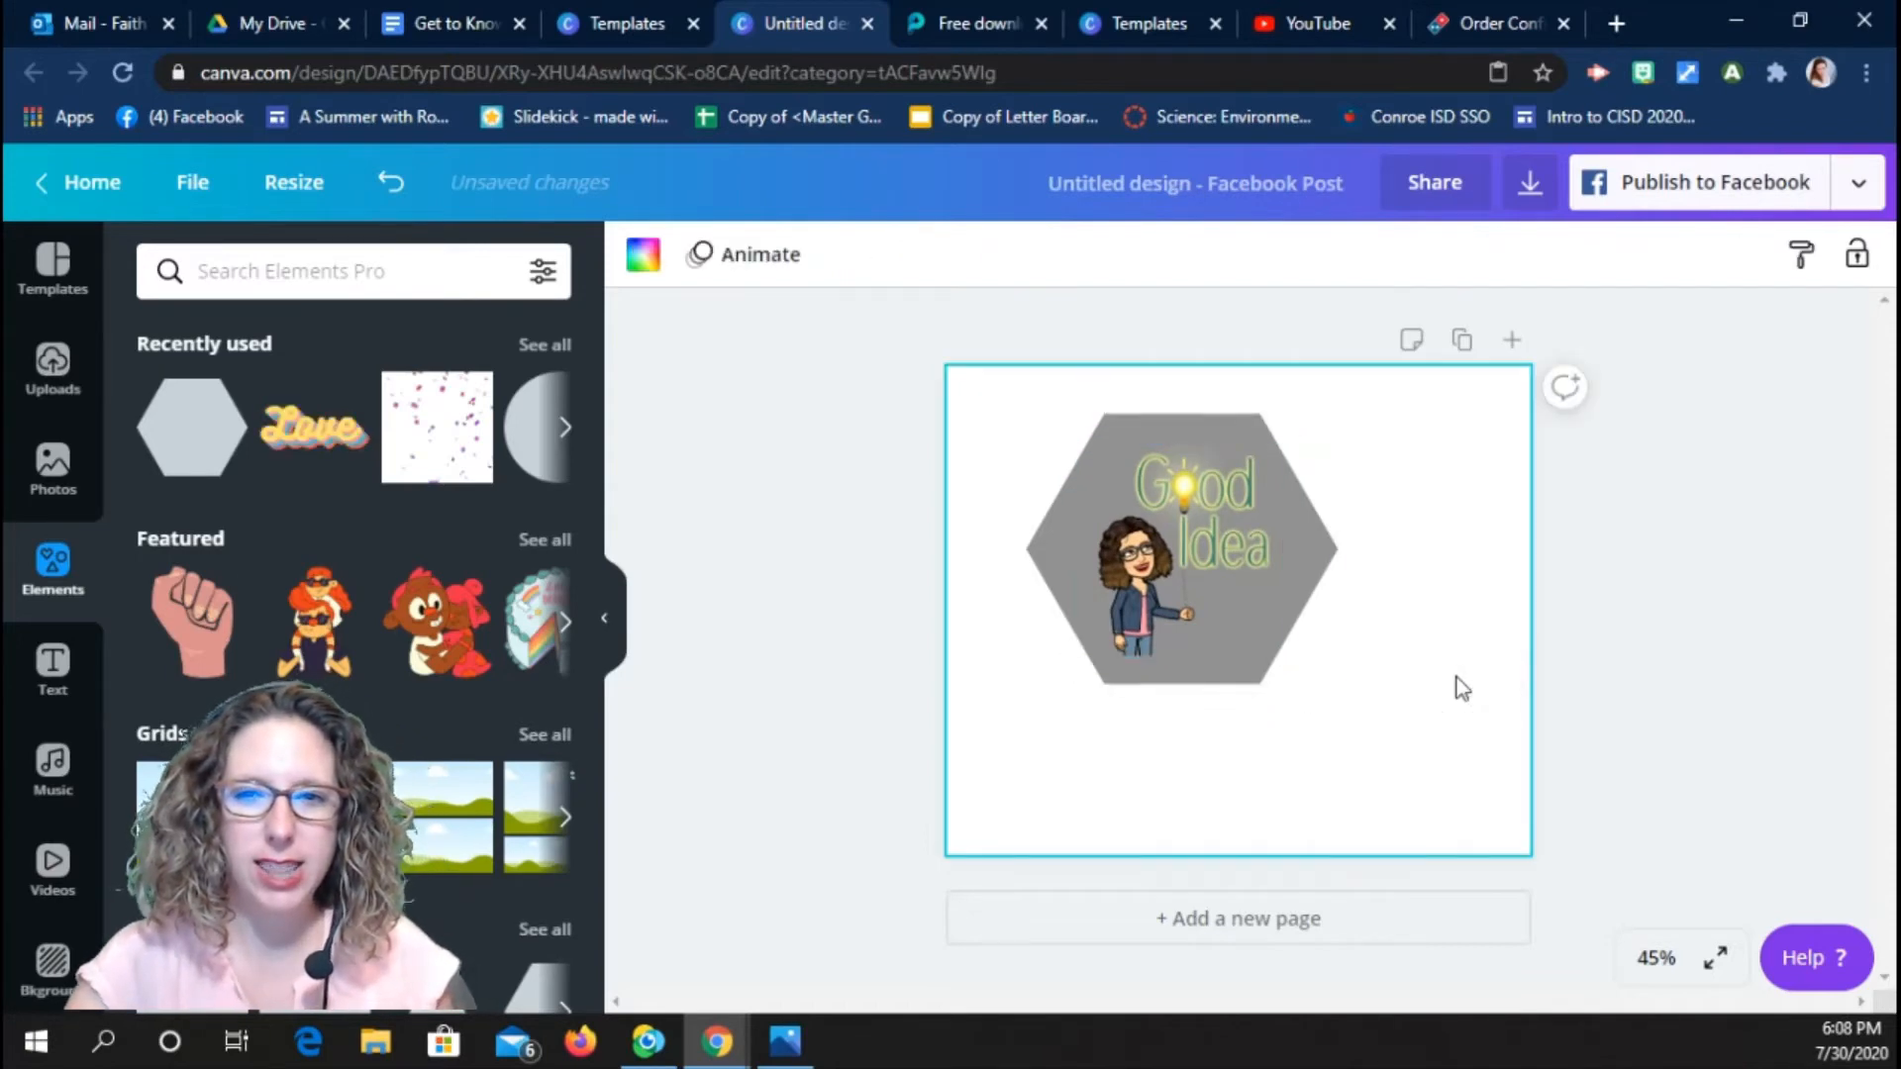
left_click(1136, 586)
left_click_drag(1137, 585, 1134, 560)
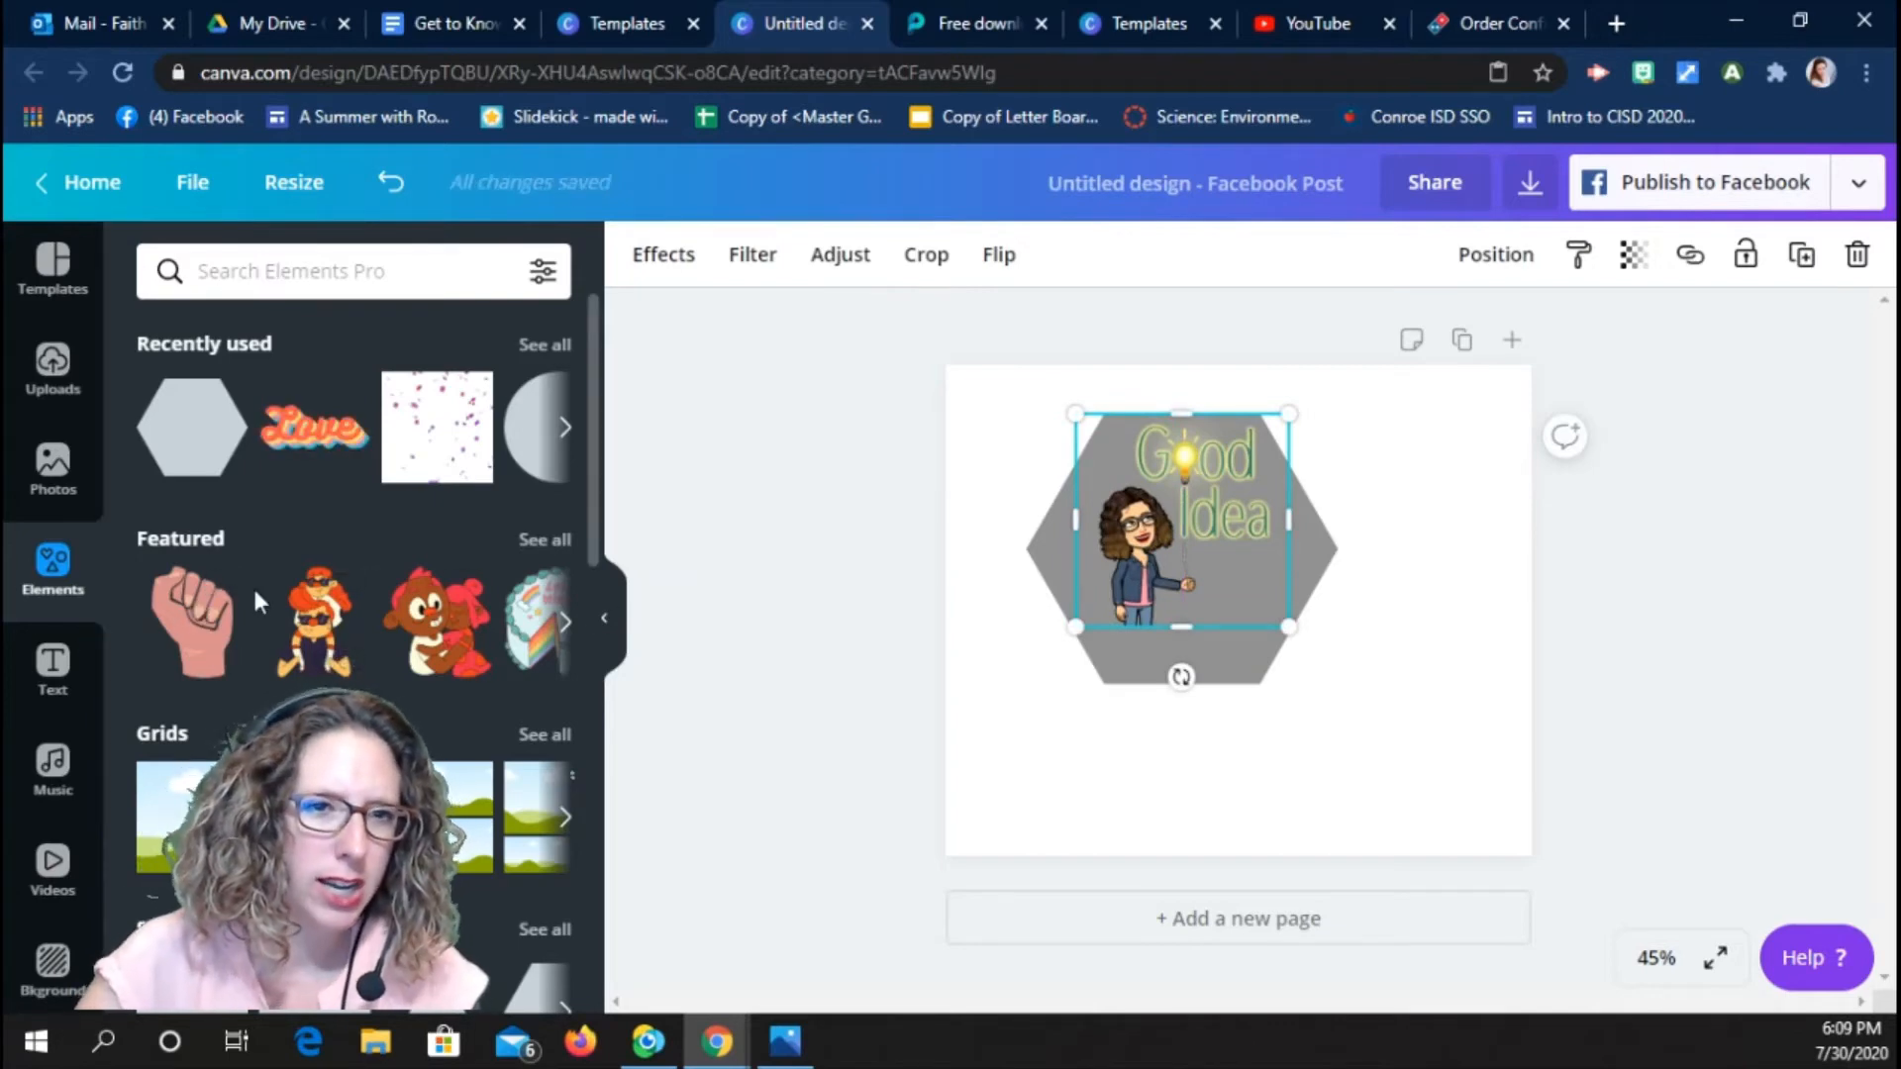
Browse the stickers and featured graphics in the element library.
scroll(297, 540, "down", 5)
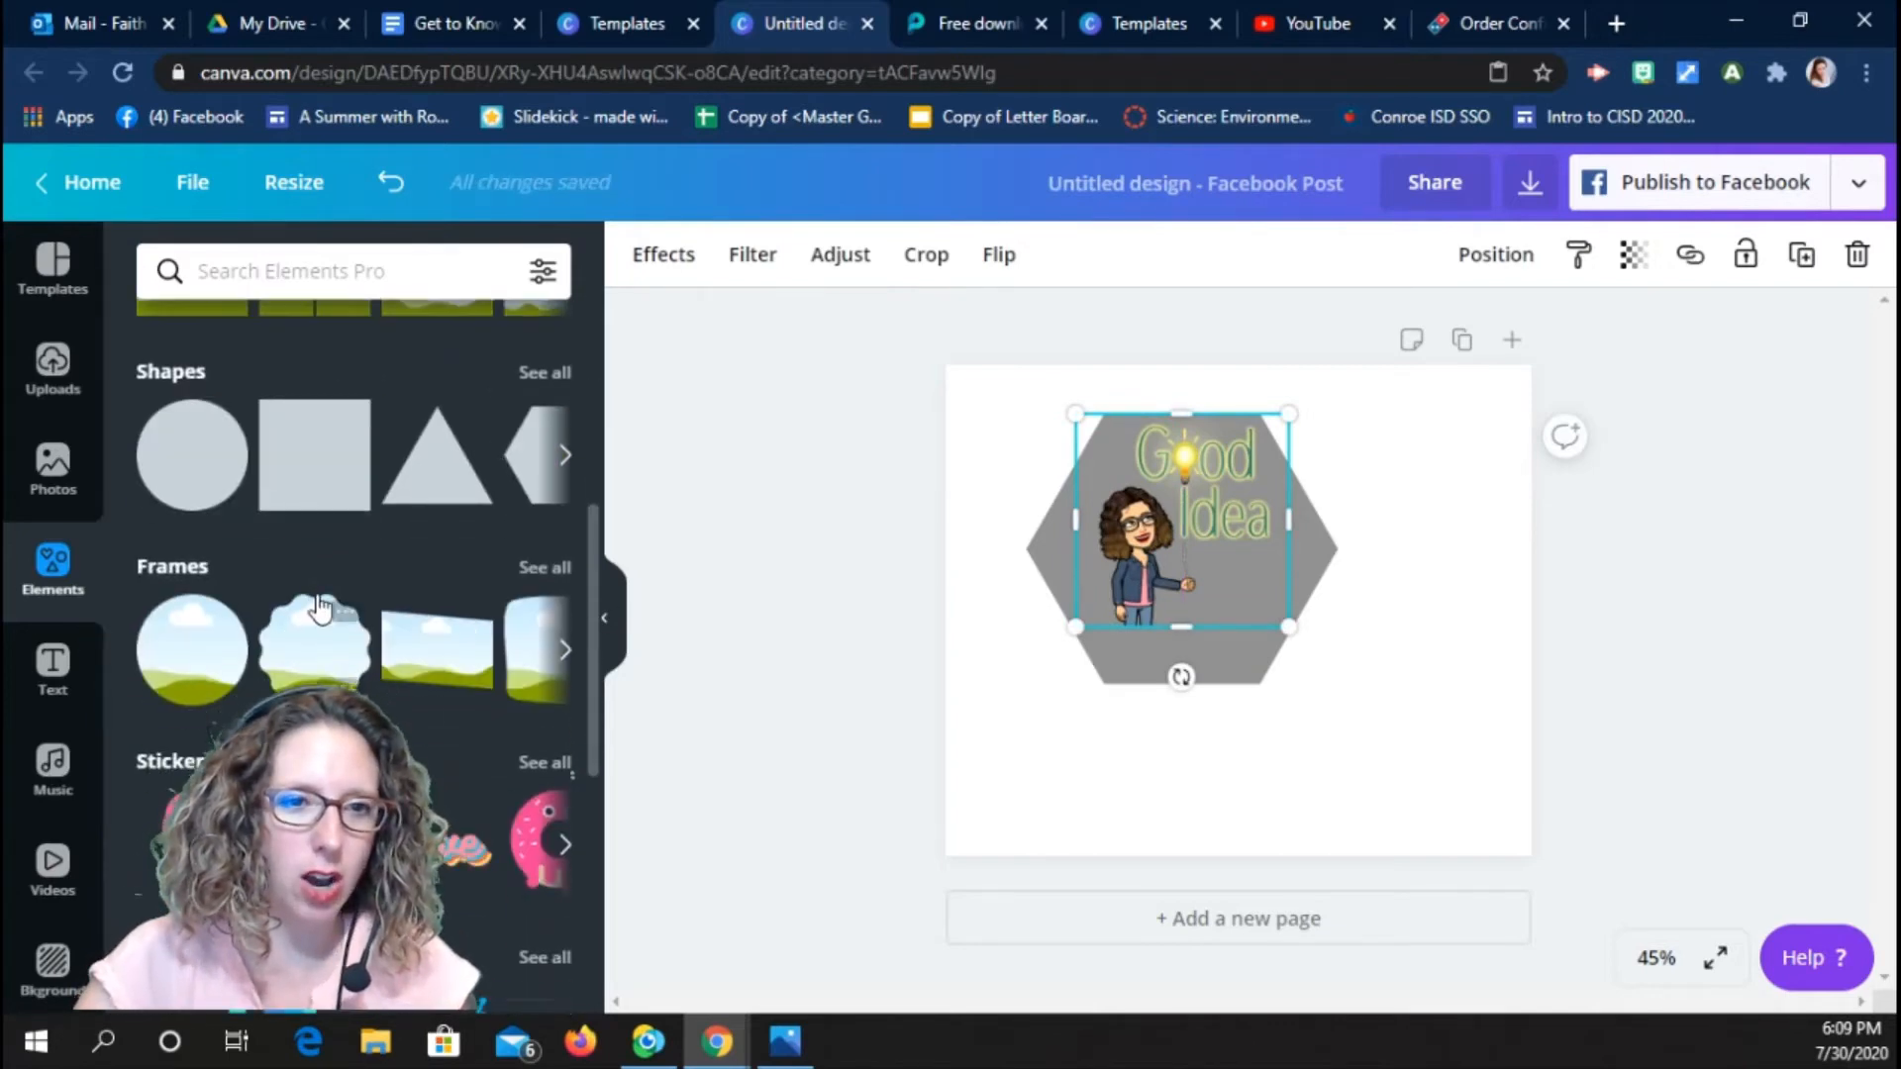
scroll(318, 607, "down", 4)
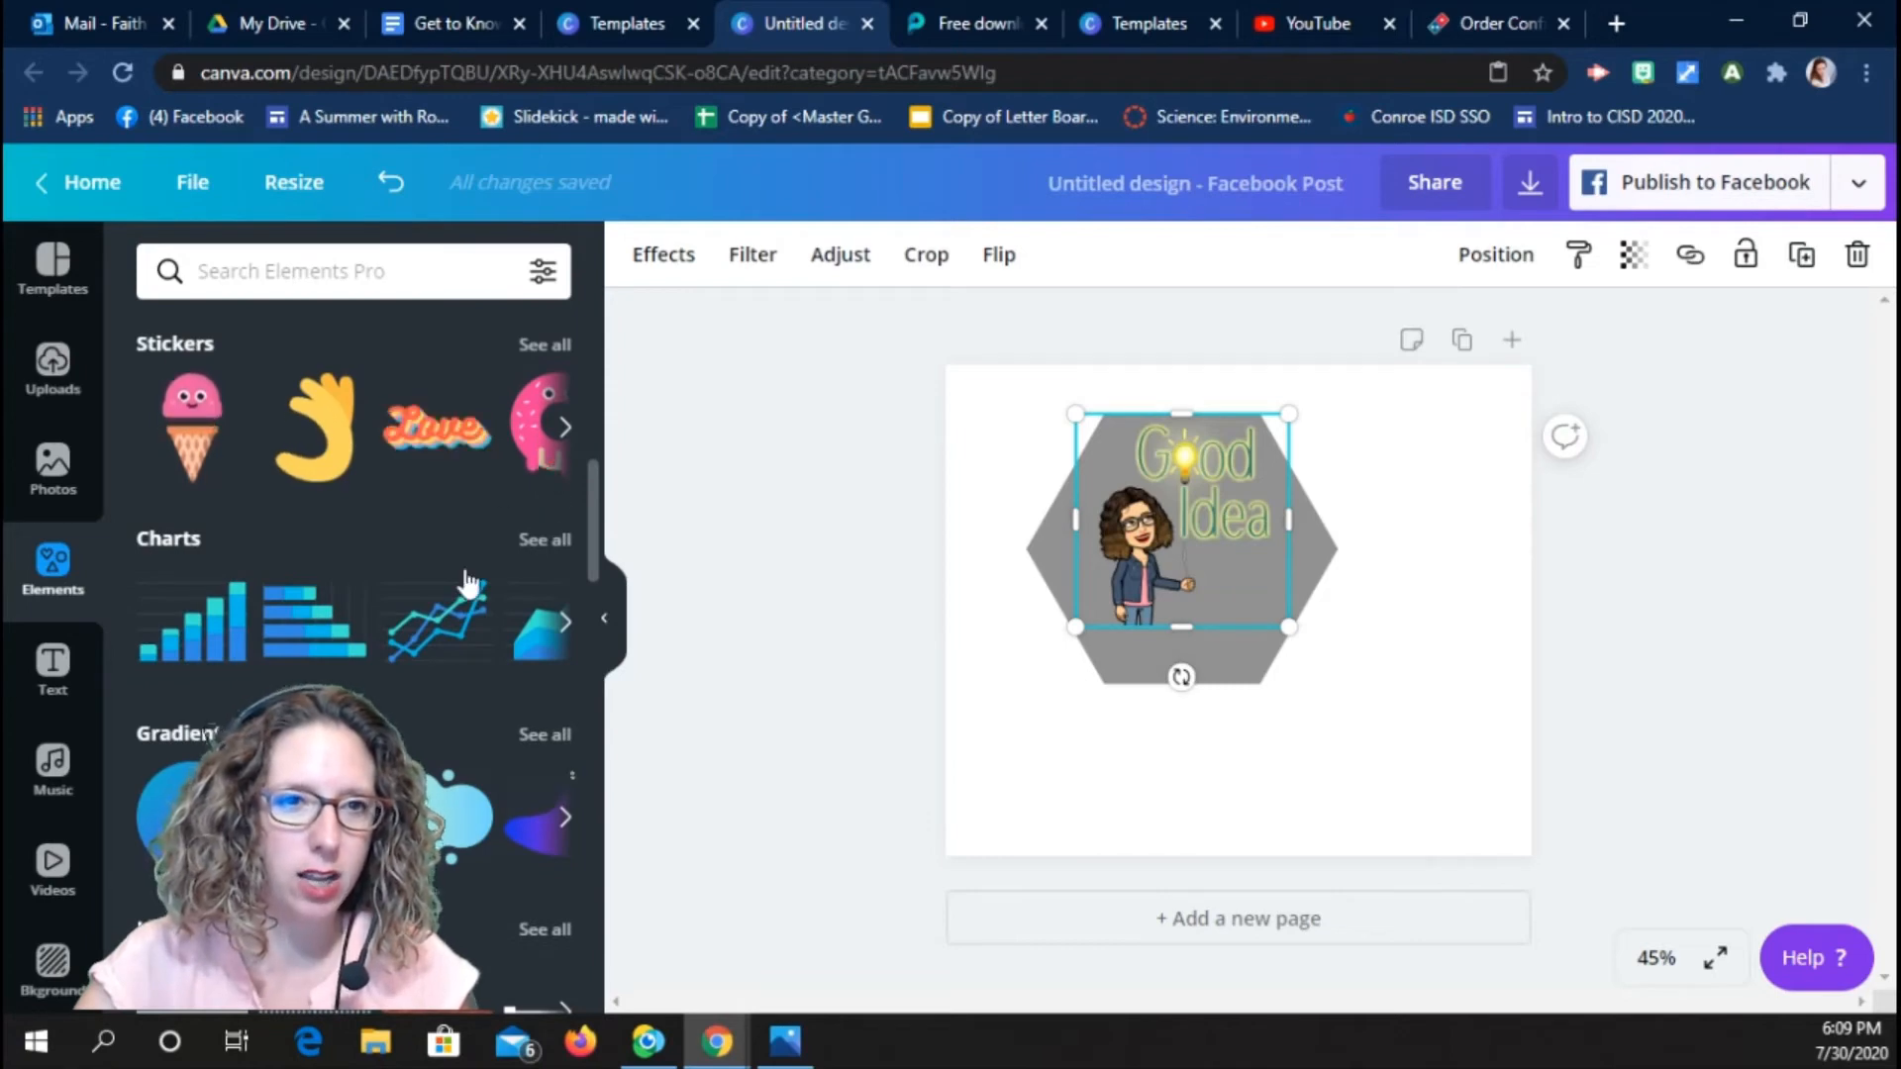
scroll(485, 571, "up", 2)
left_click(563, 569)
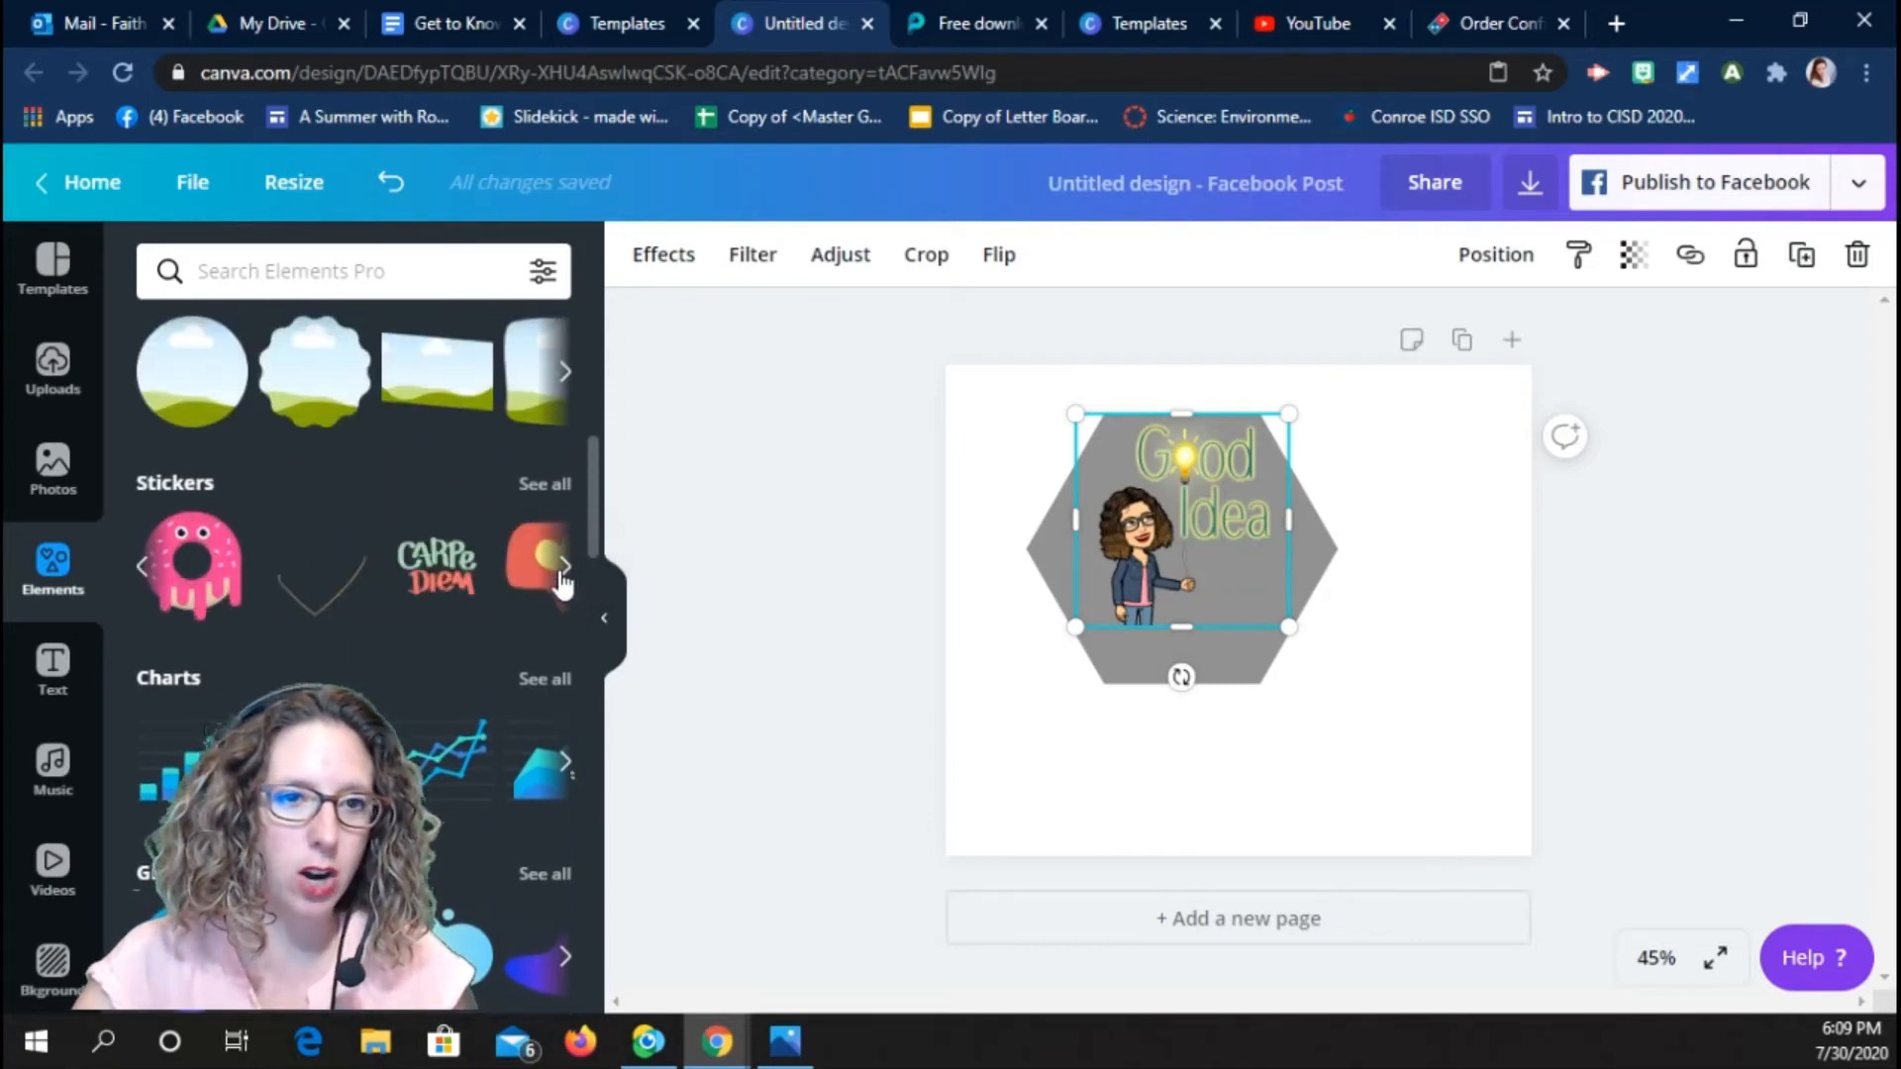
left_click(563, 571)
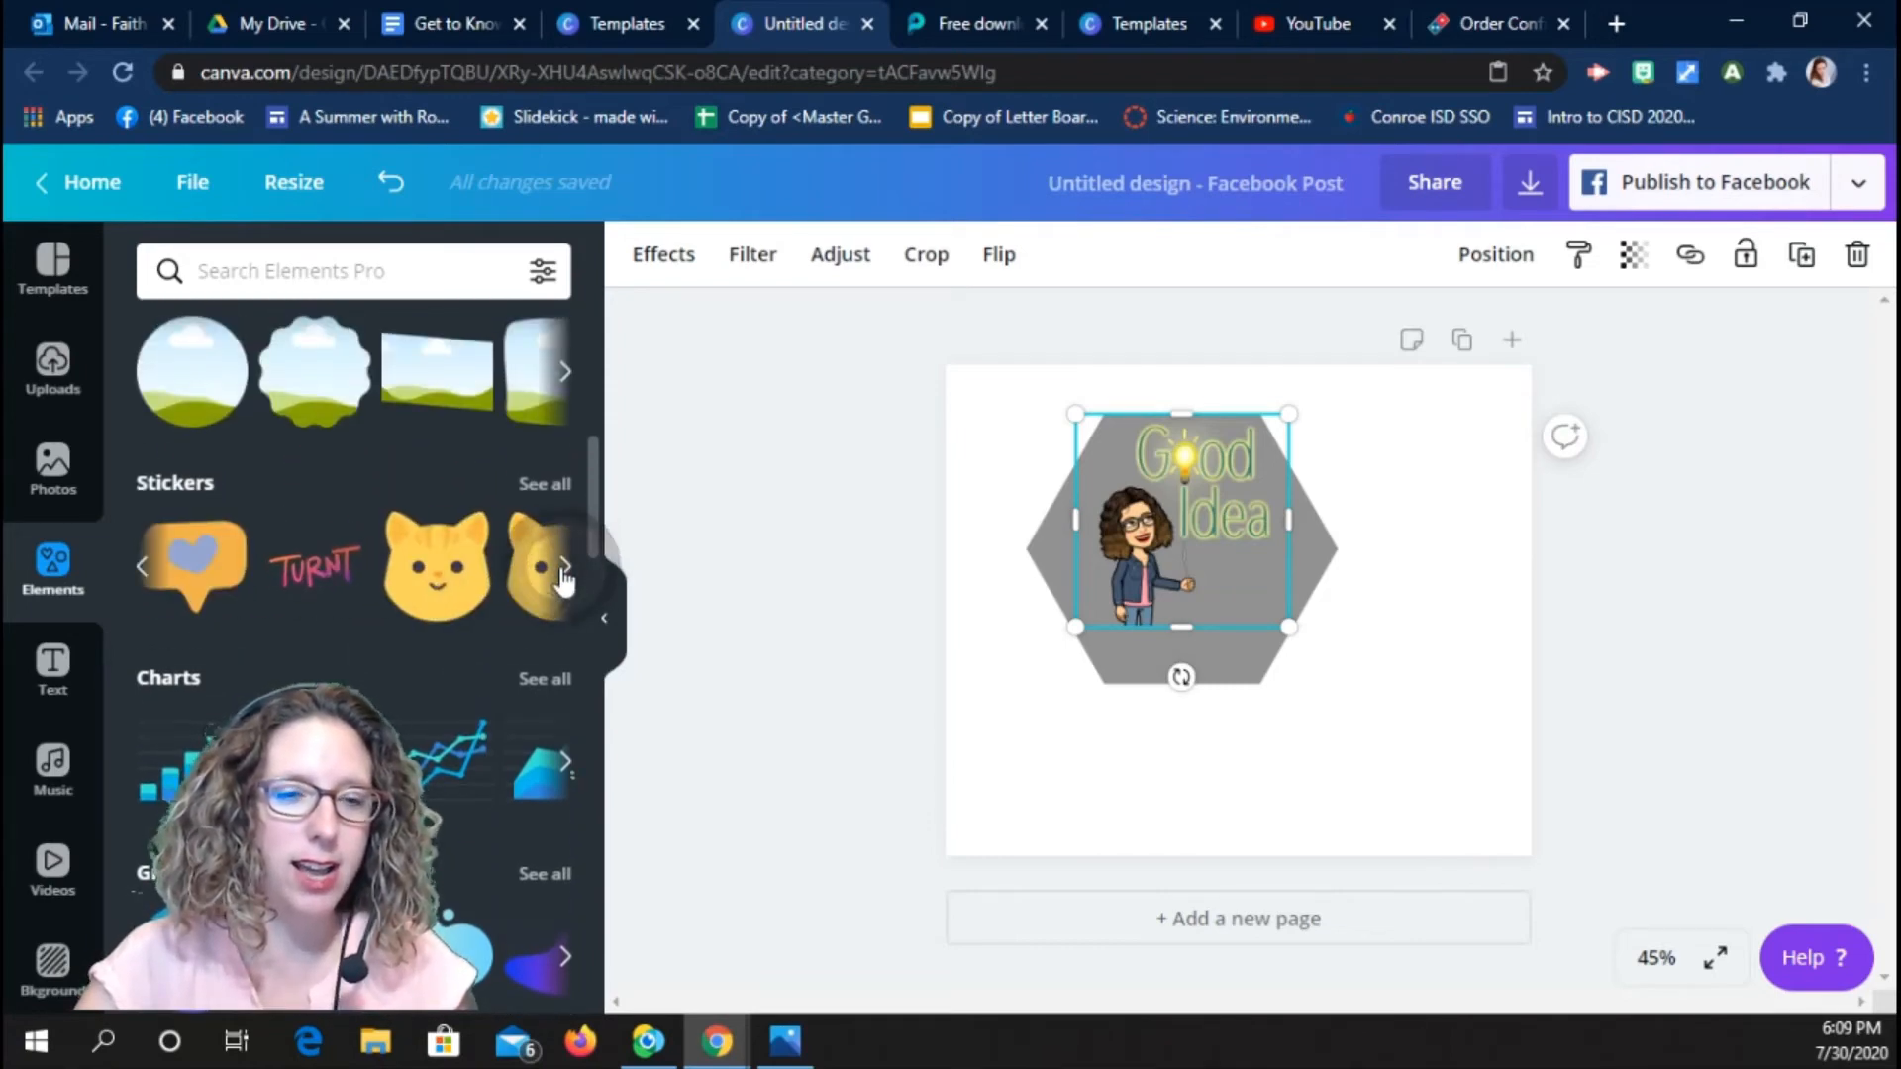
left_click(560, 567)
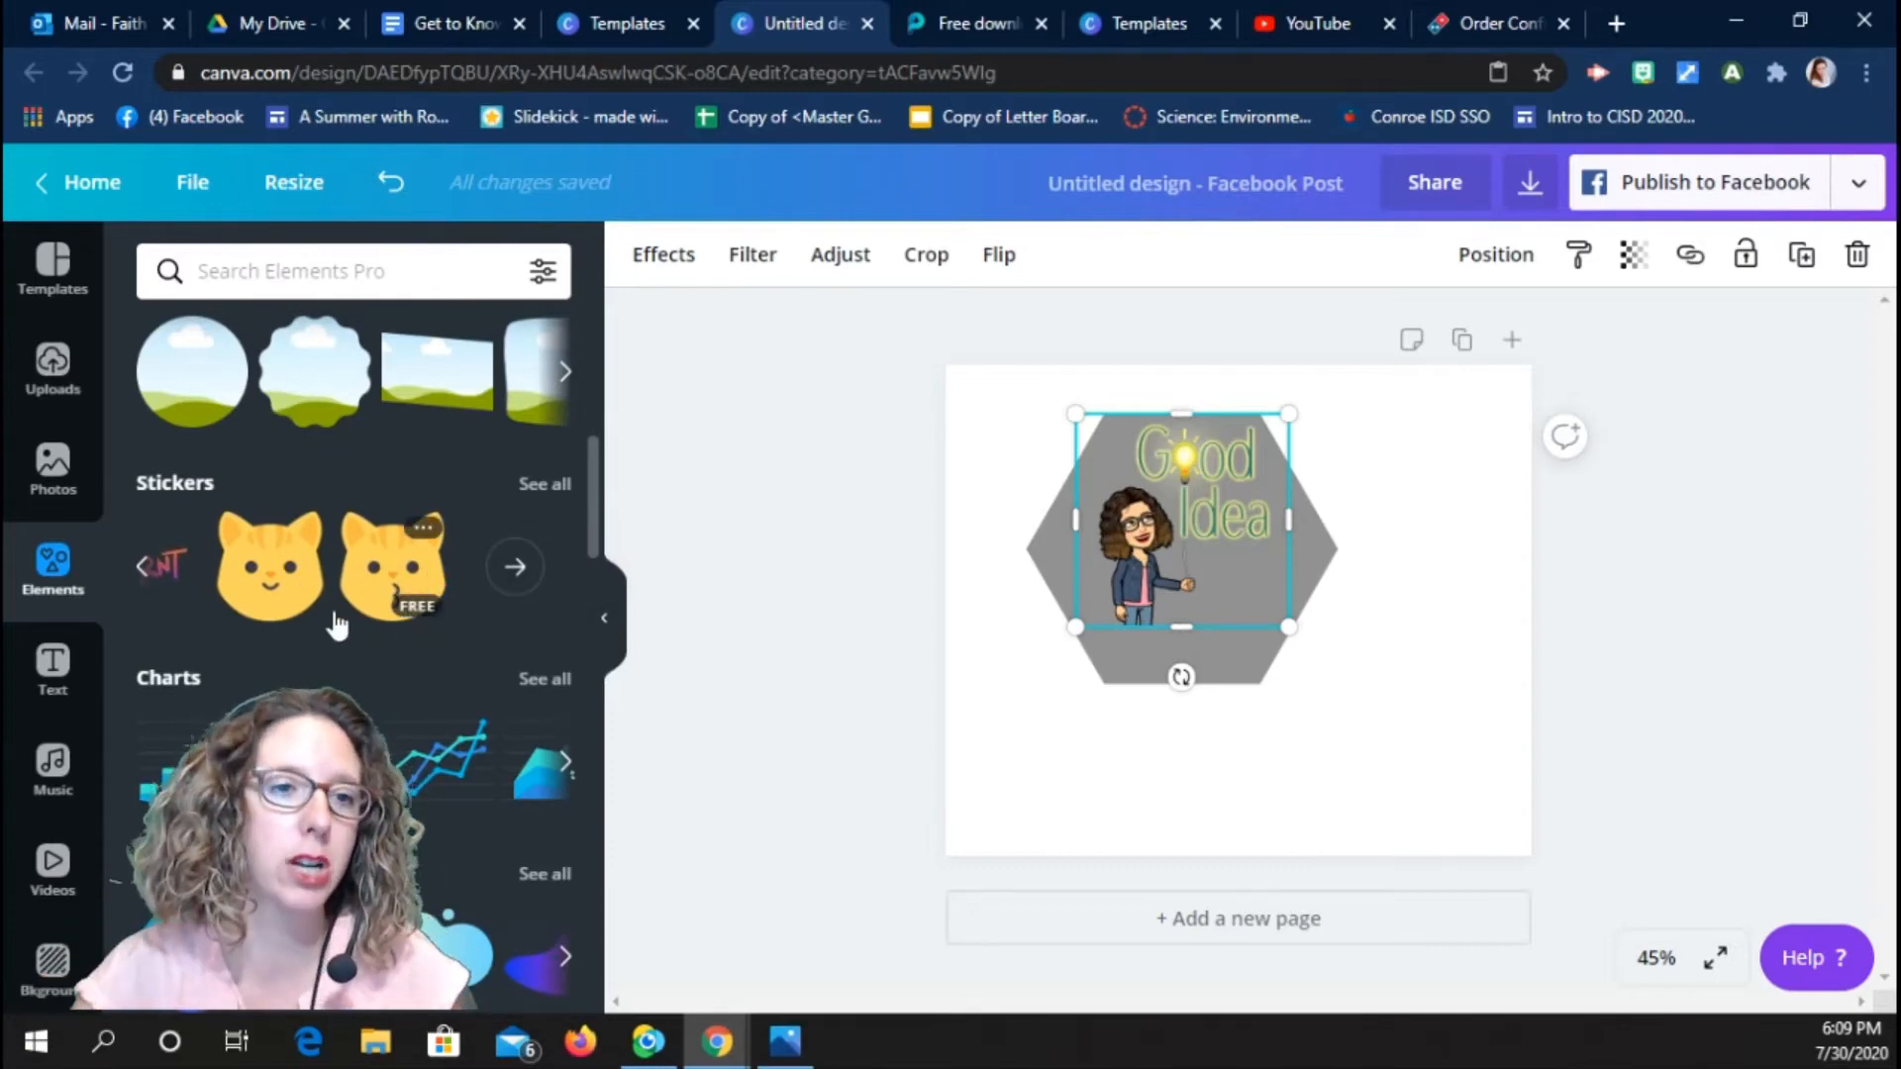
left_click(146, 574)
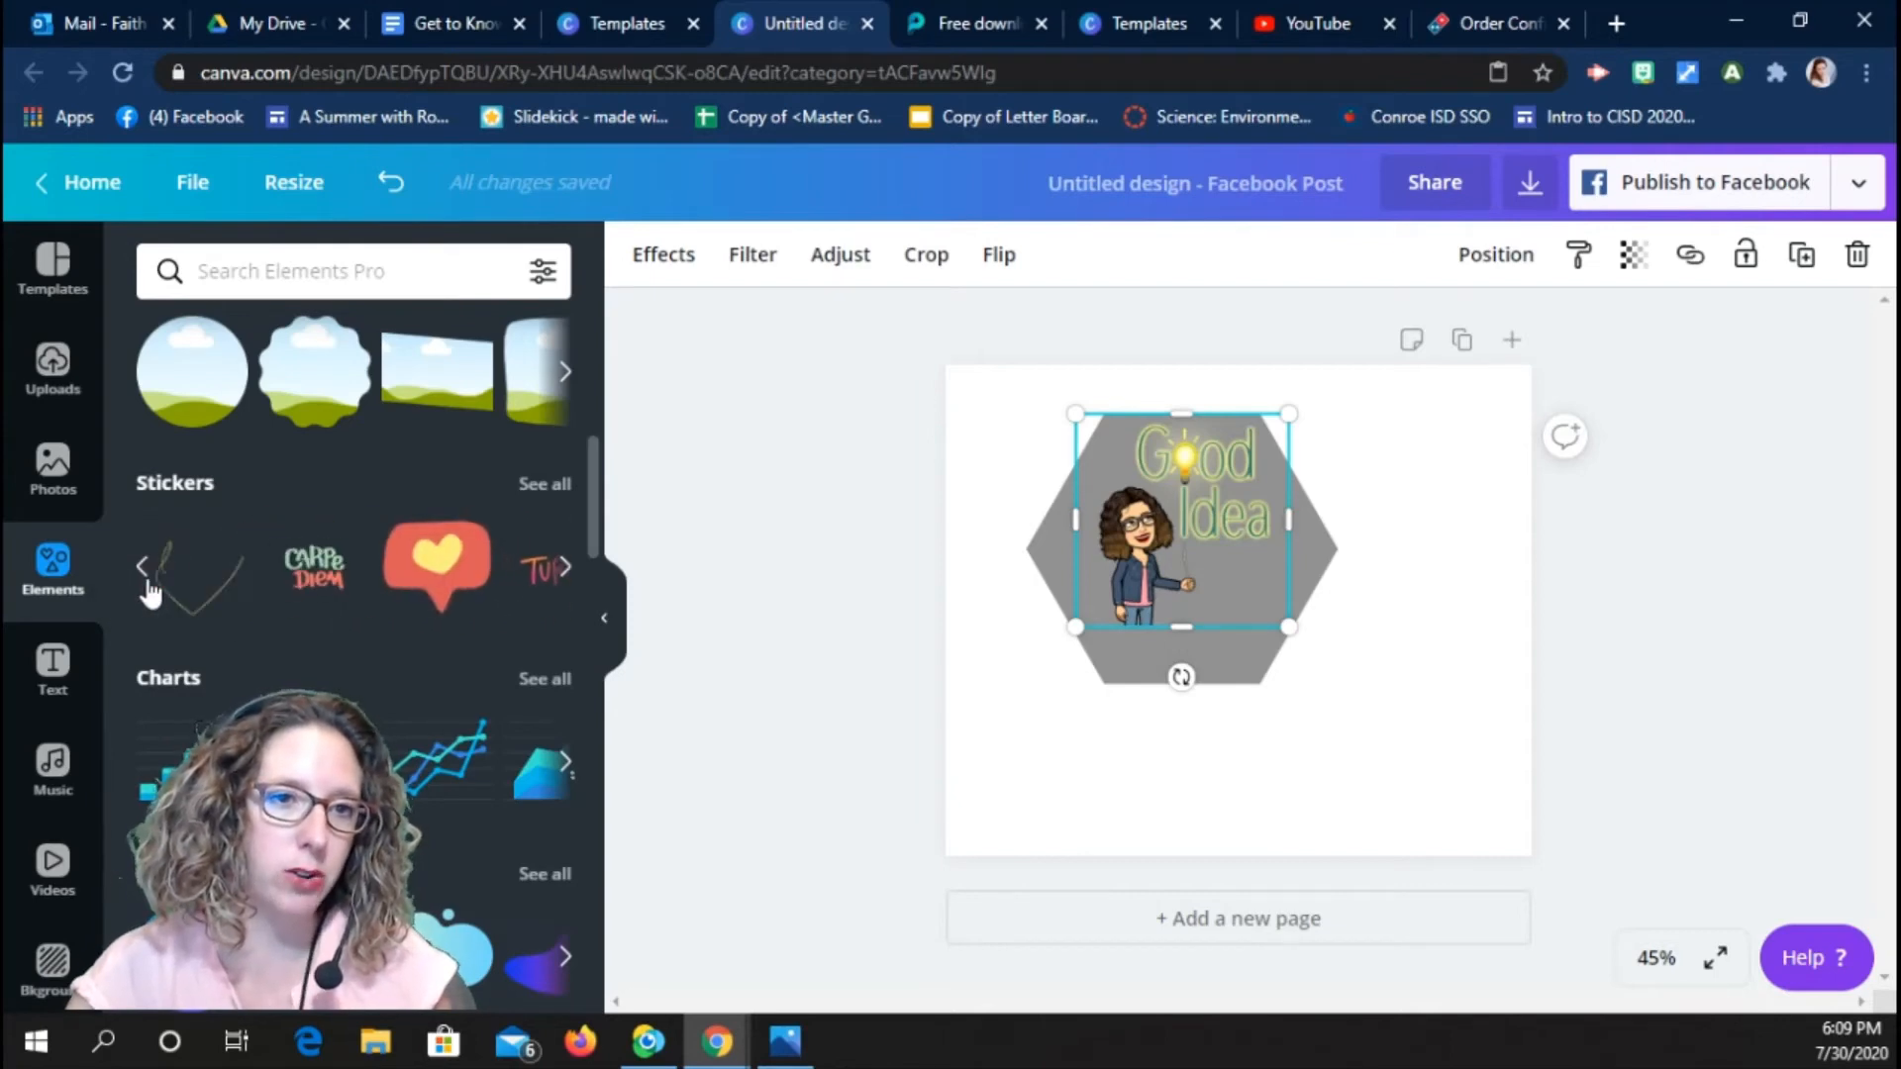
left_click(146, 578)
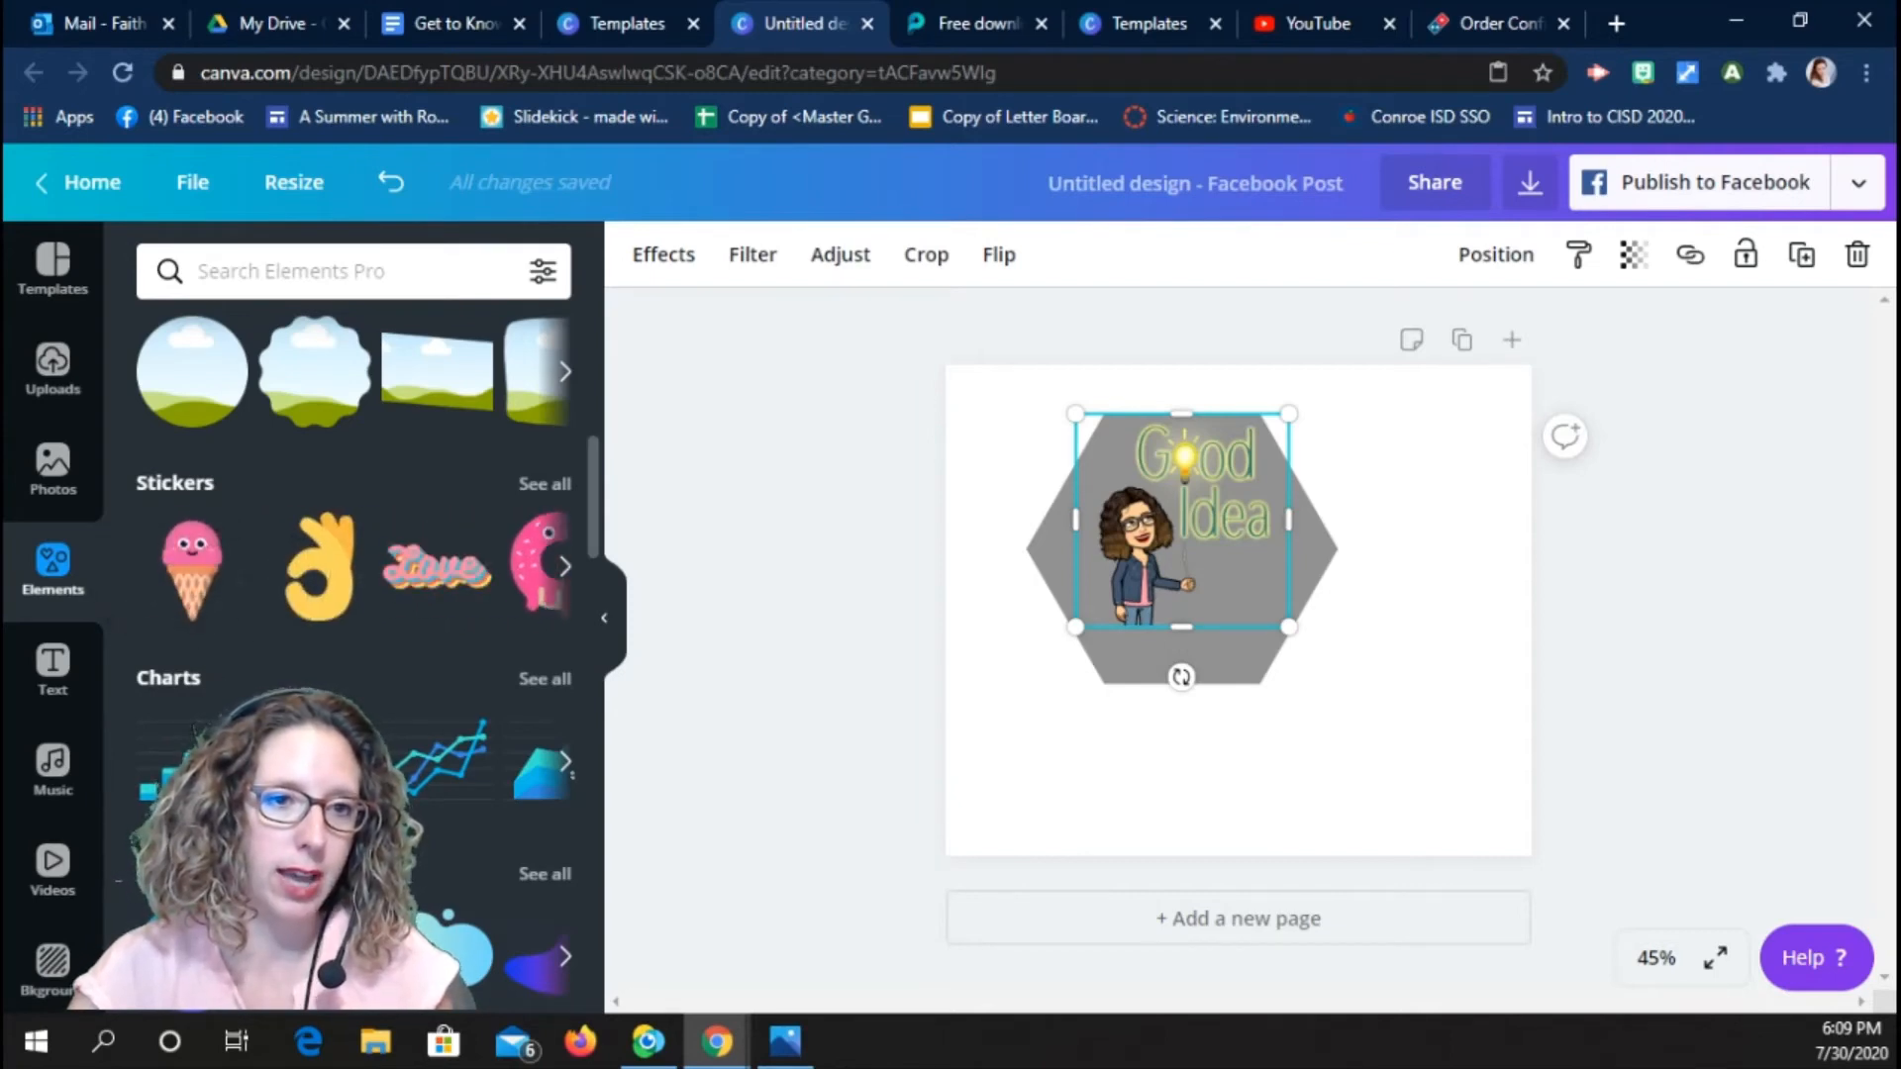
scroll(273, 655, "up", 6)
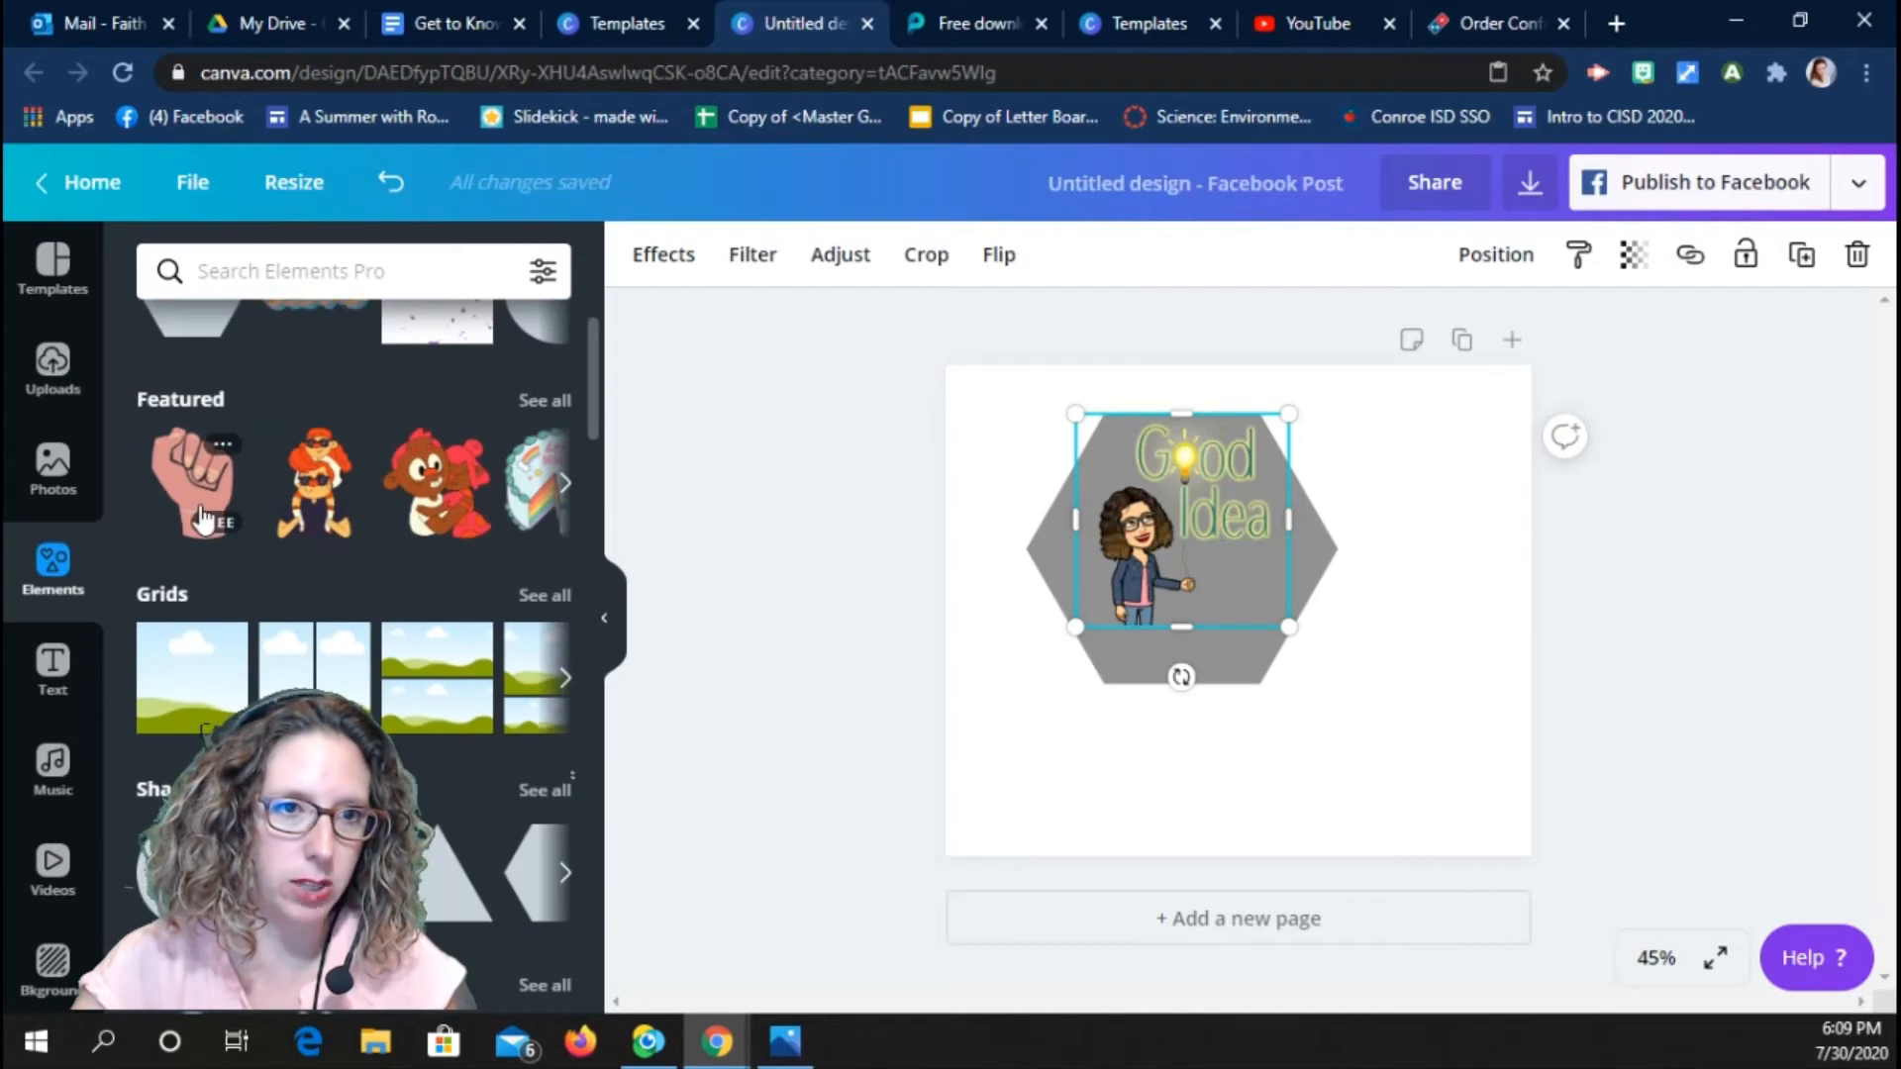
left_click(563, 495)
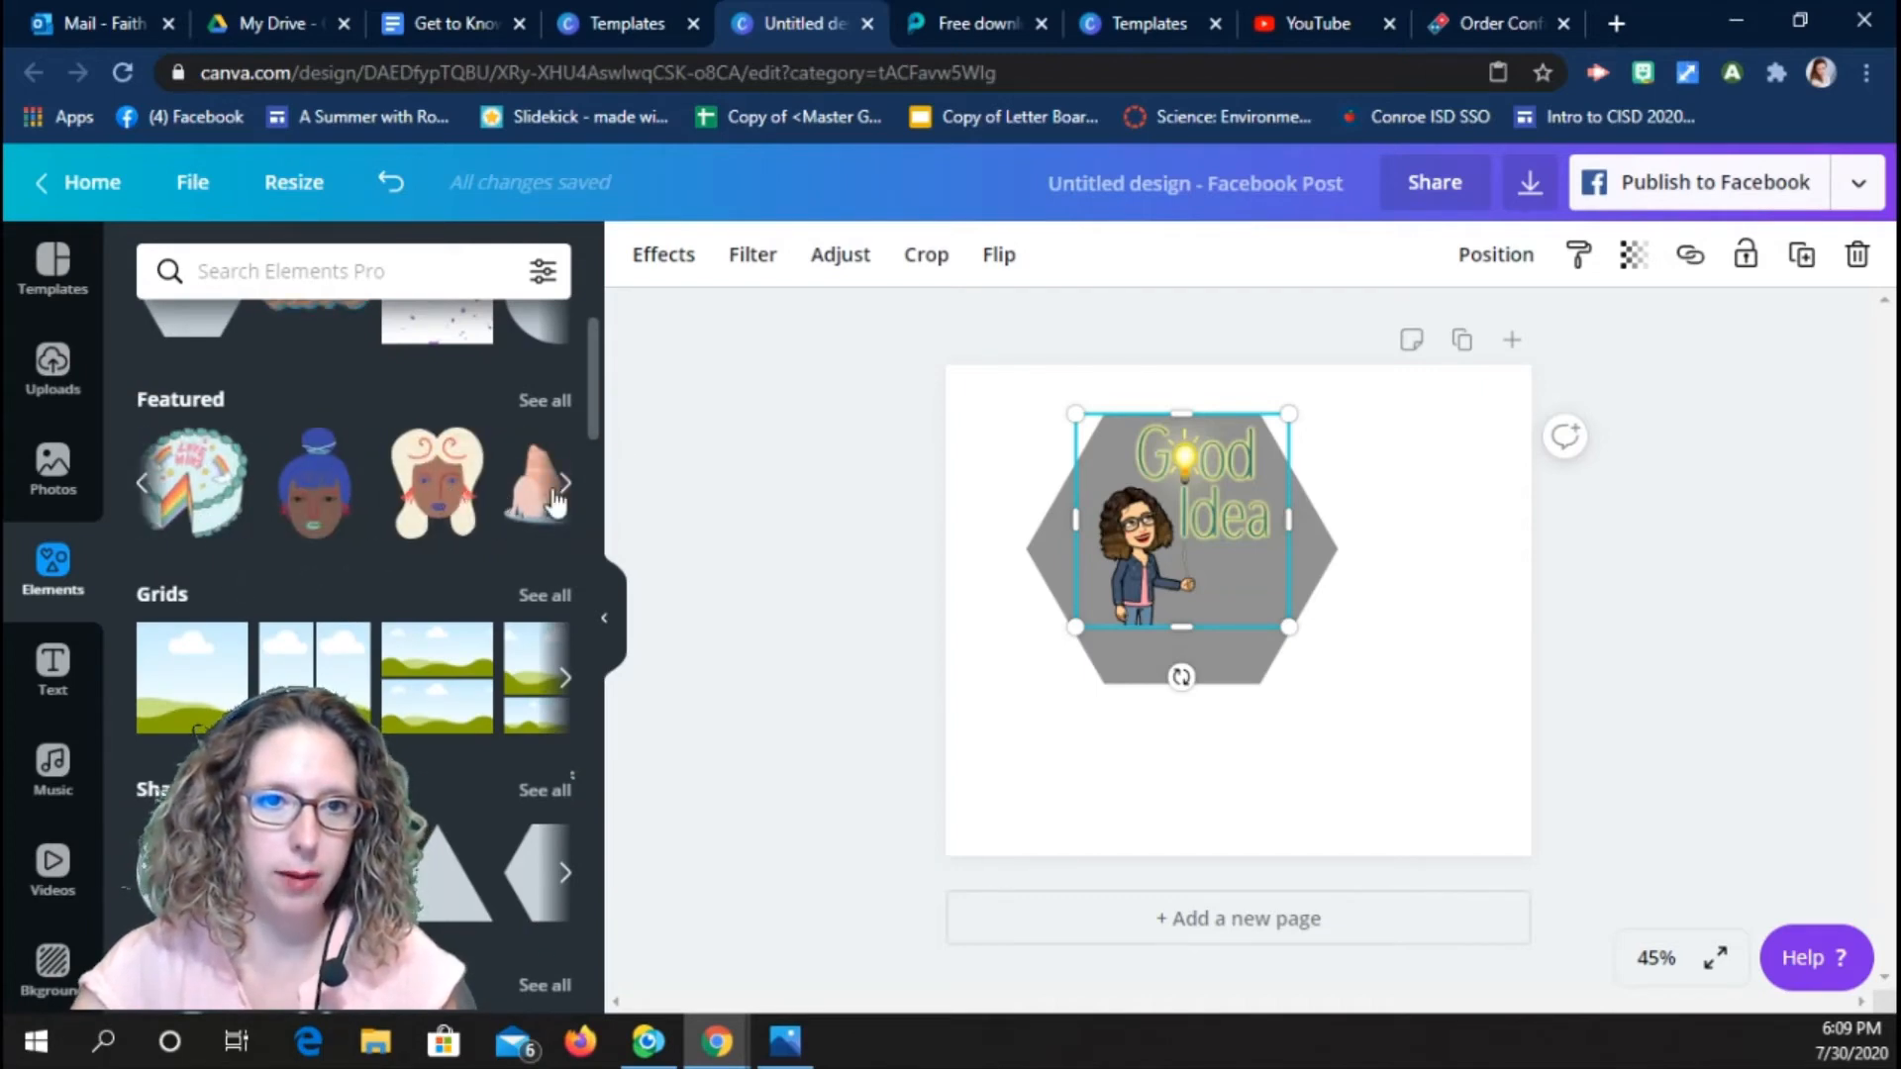
left_click(571, 487)
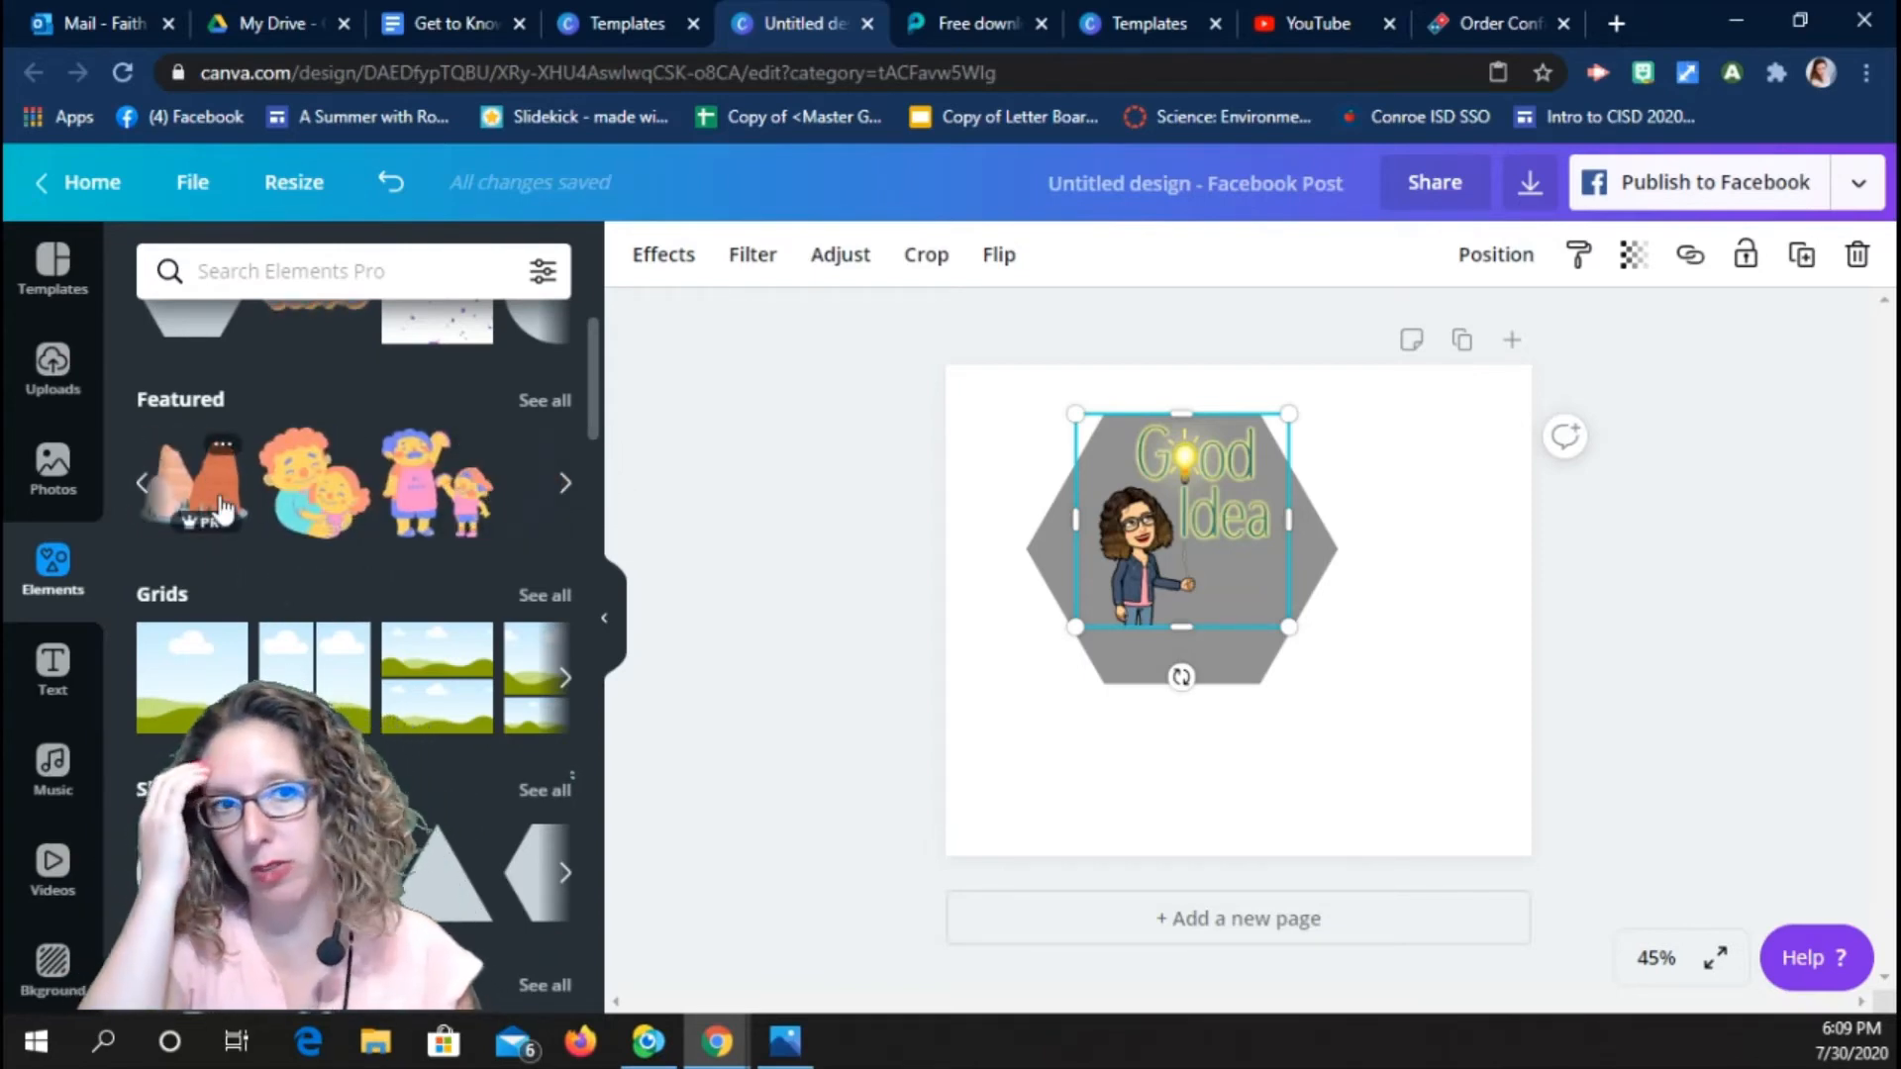
scroll(257, 555, "down", 4)
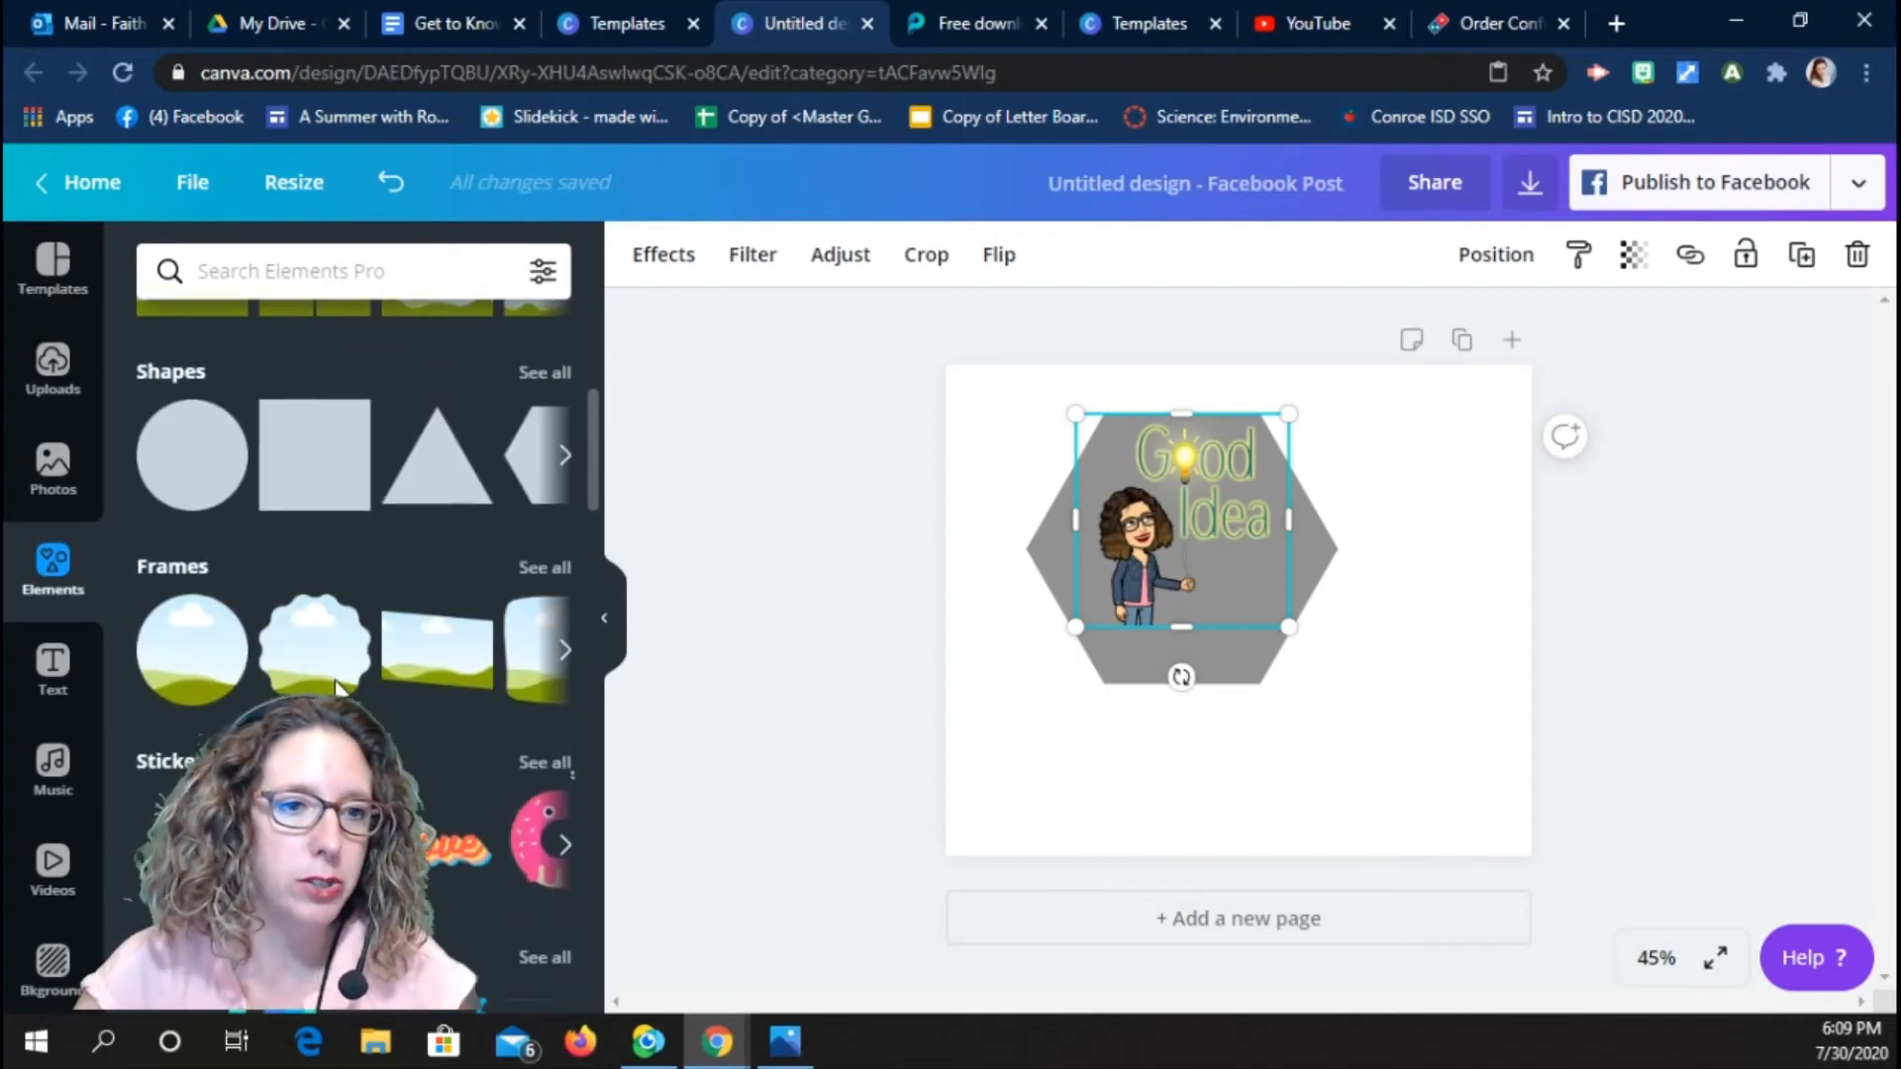
scroll(327, 685, "up", 6)
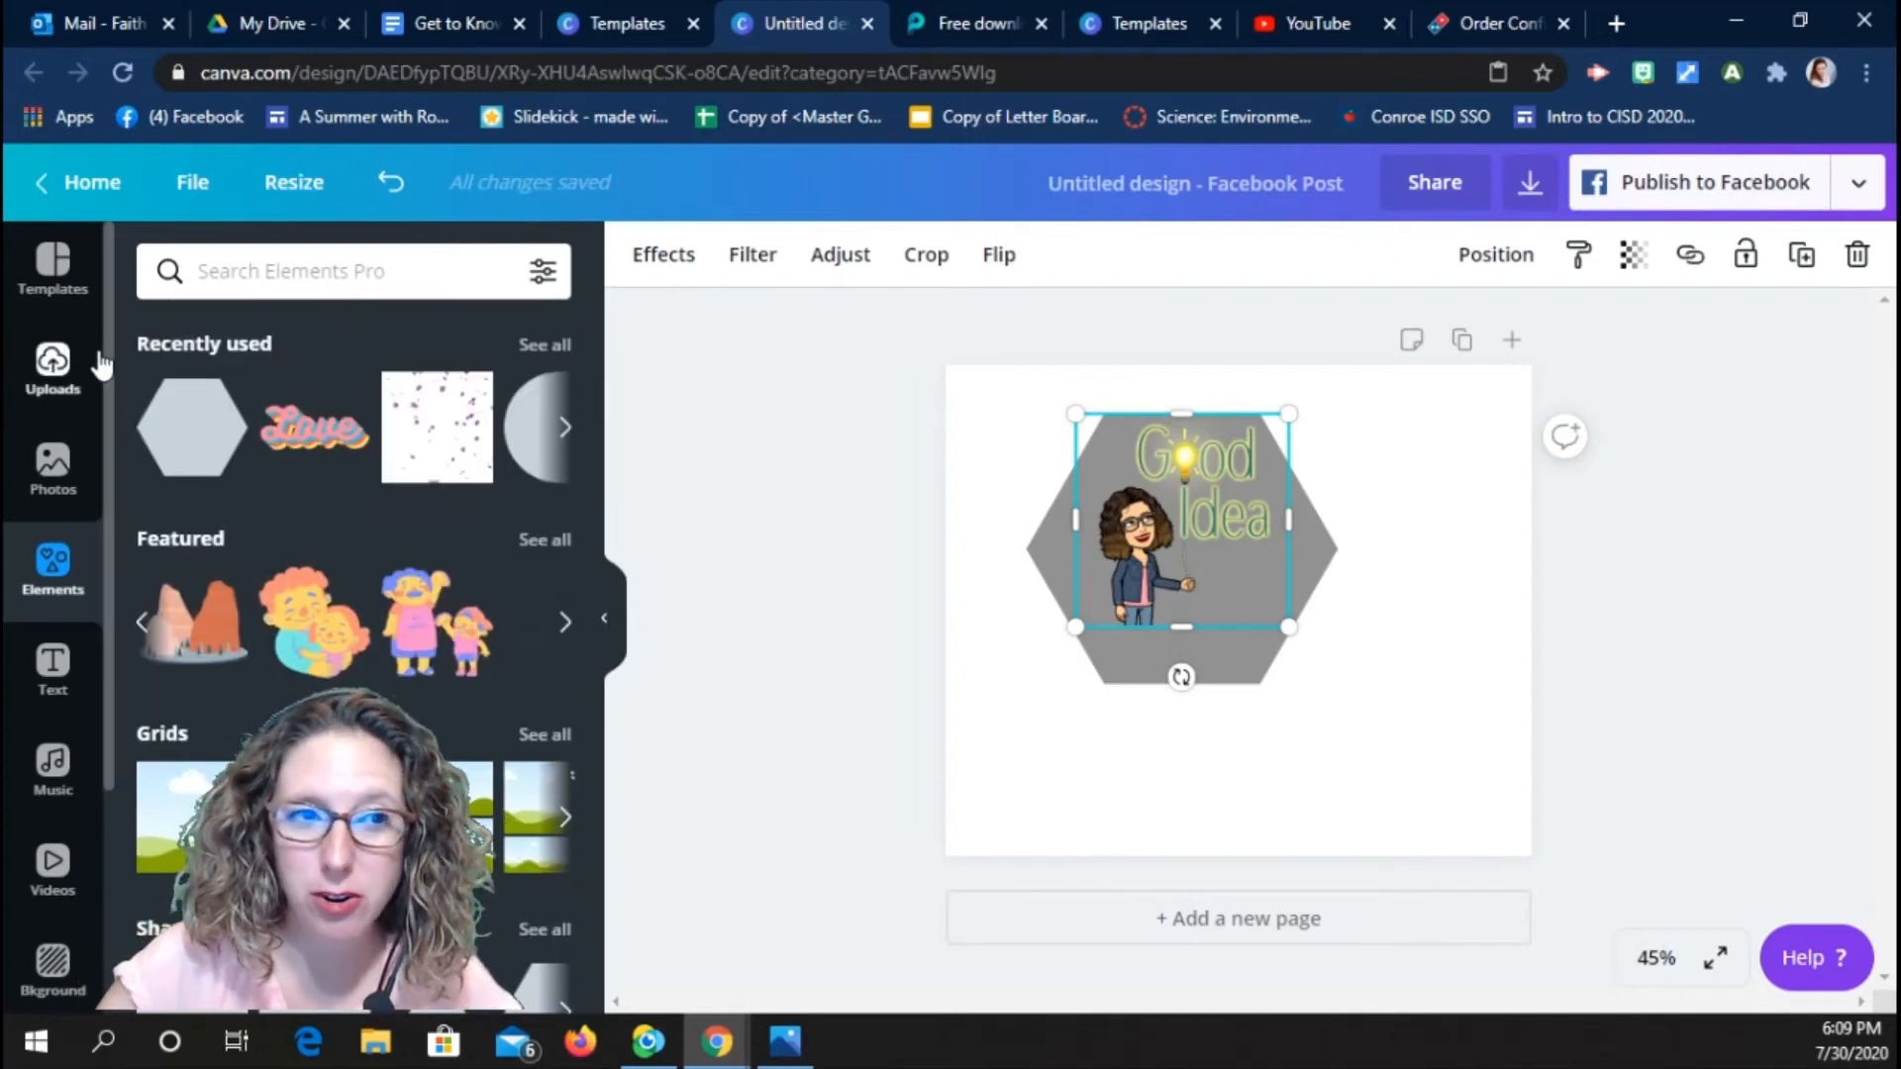
Look through the uploaded images and add the photo of the woman in the red dress to the page.
left_click(59, 372)
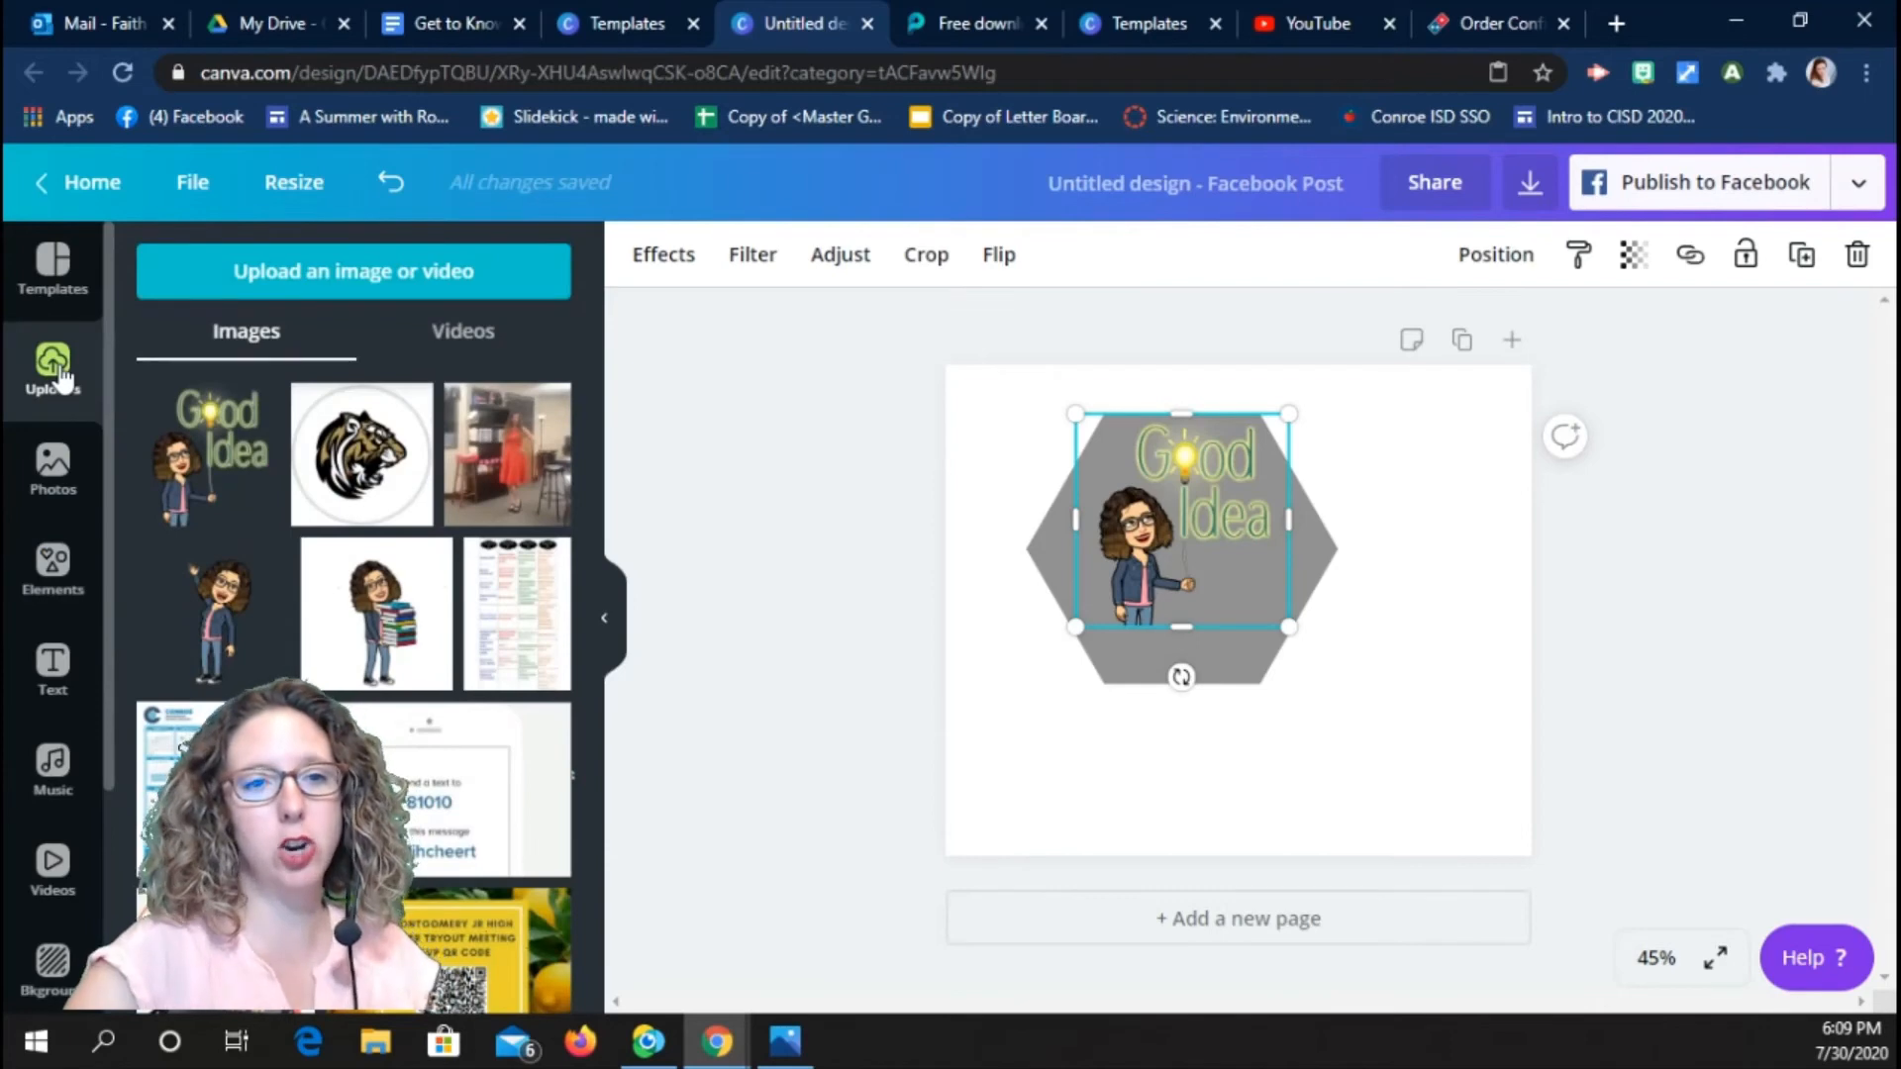
scroll(468, 779, "down", 3)
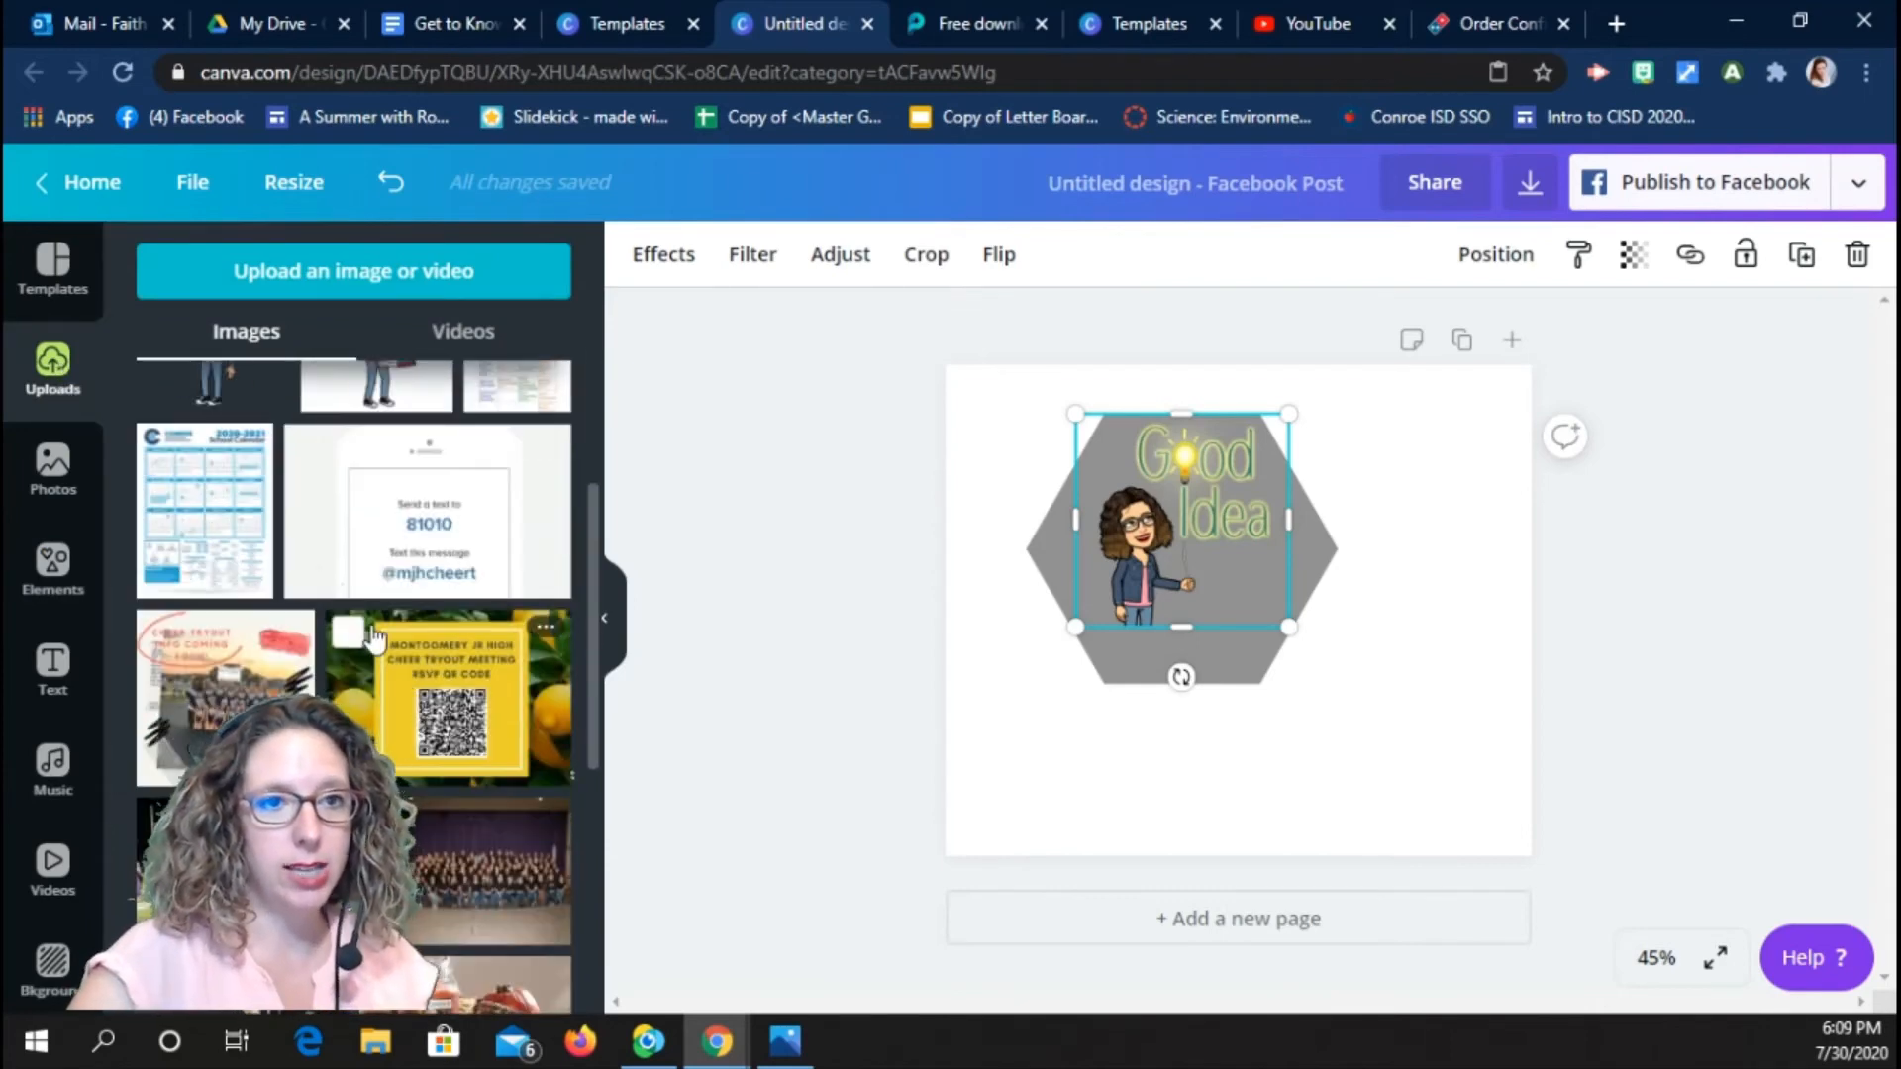
scroll(396, 643, "up", 3)
scroll(346, 594, "down", 5)
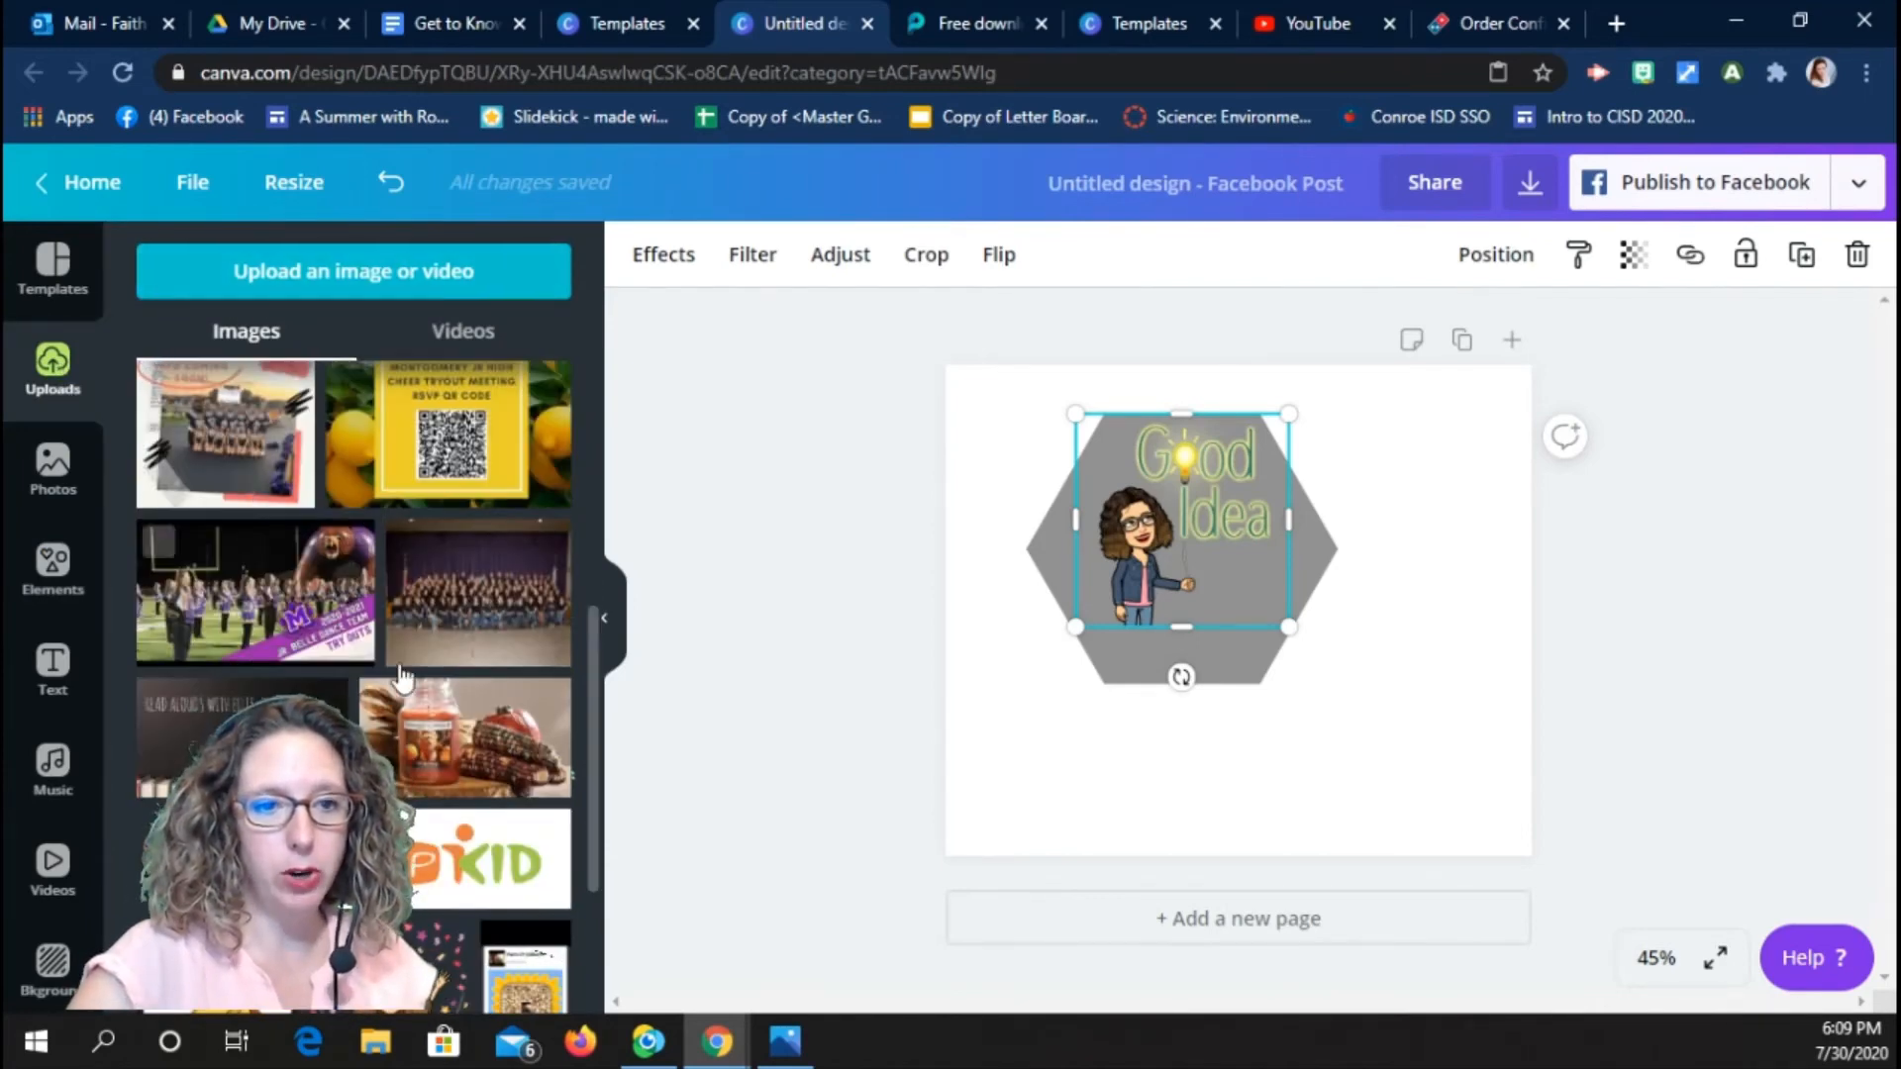
scroll(414, 762, "down", 3)
scroll(414, 771, "up", 10)
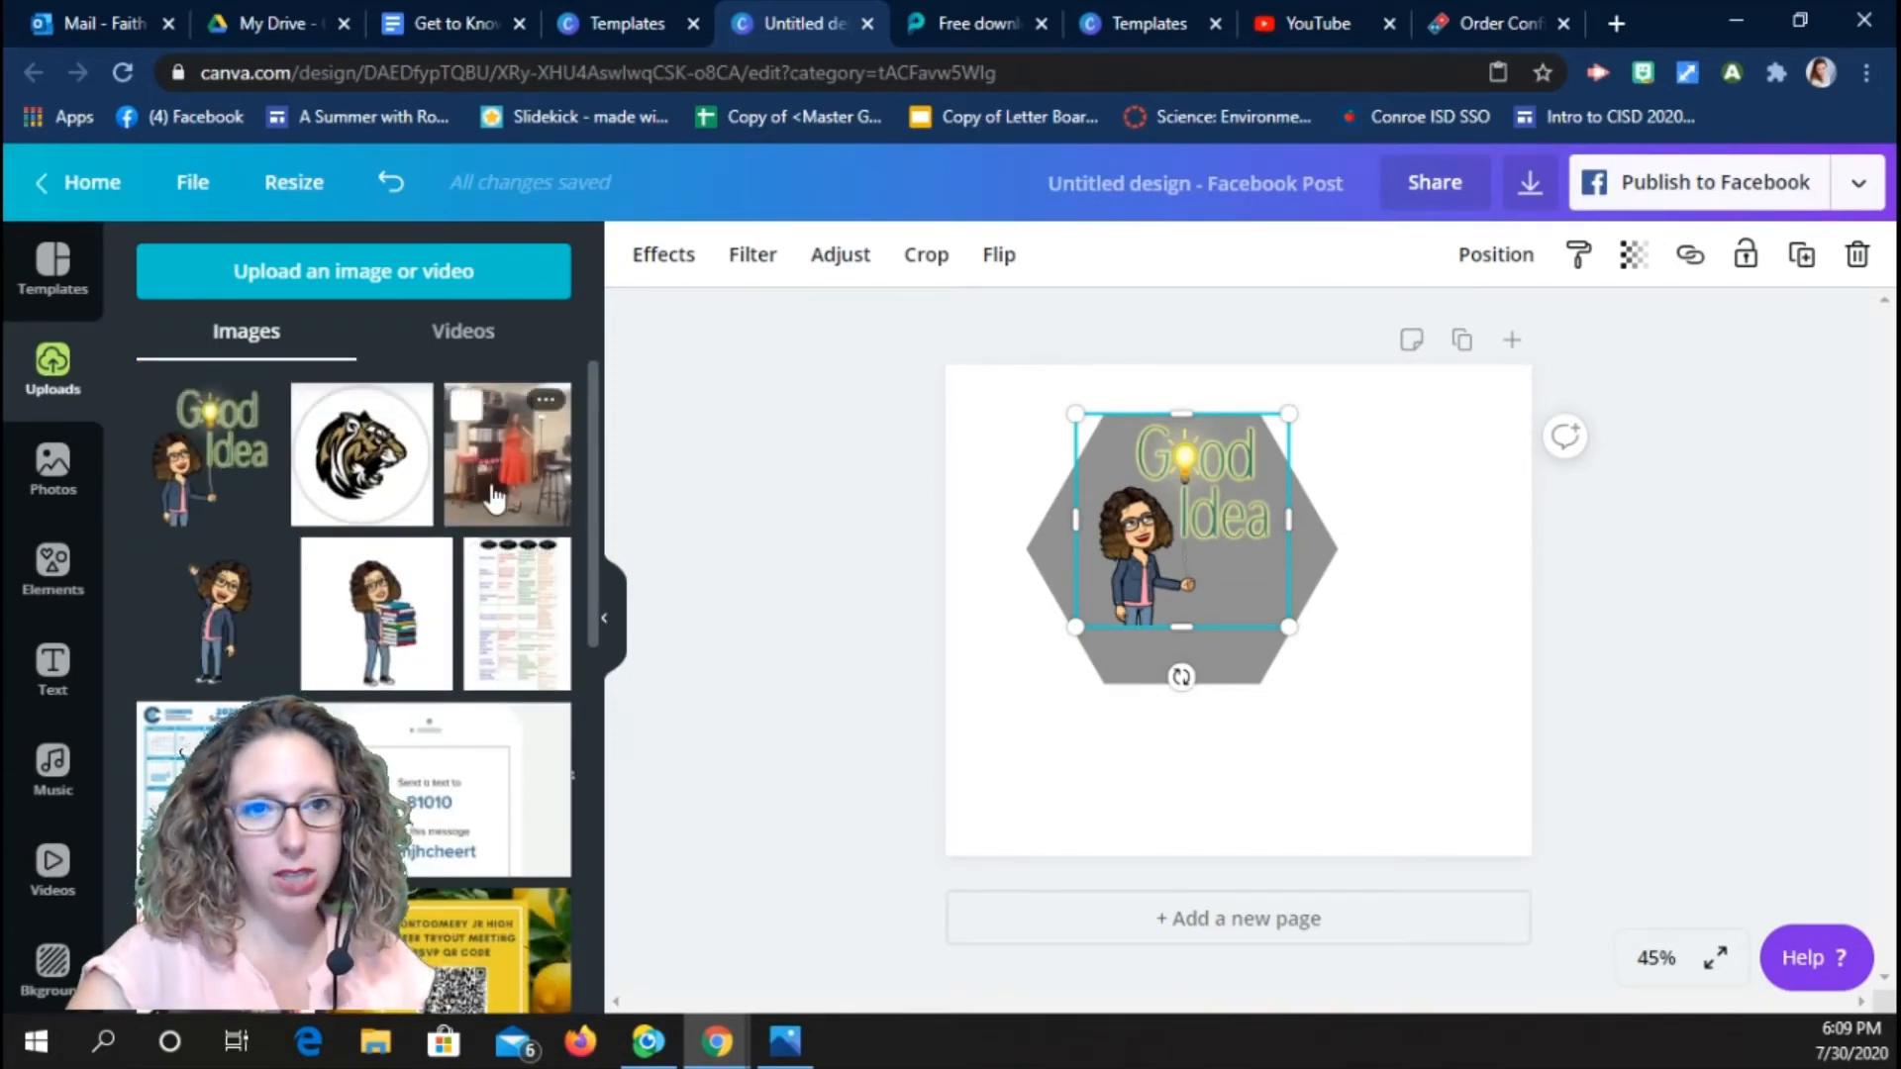
left_click_drag(495, 484, 1089, 753)
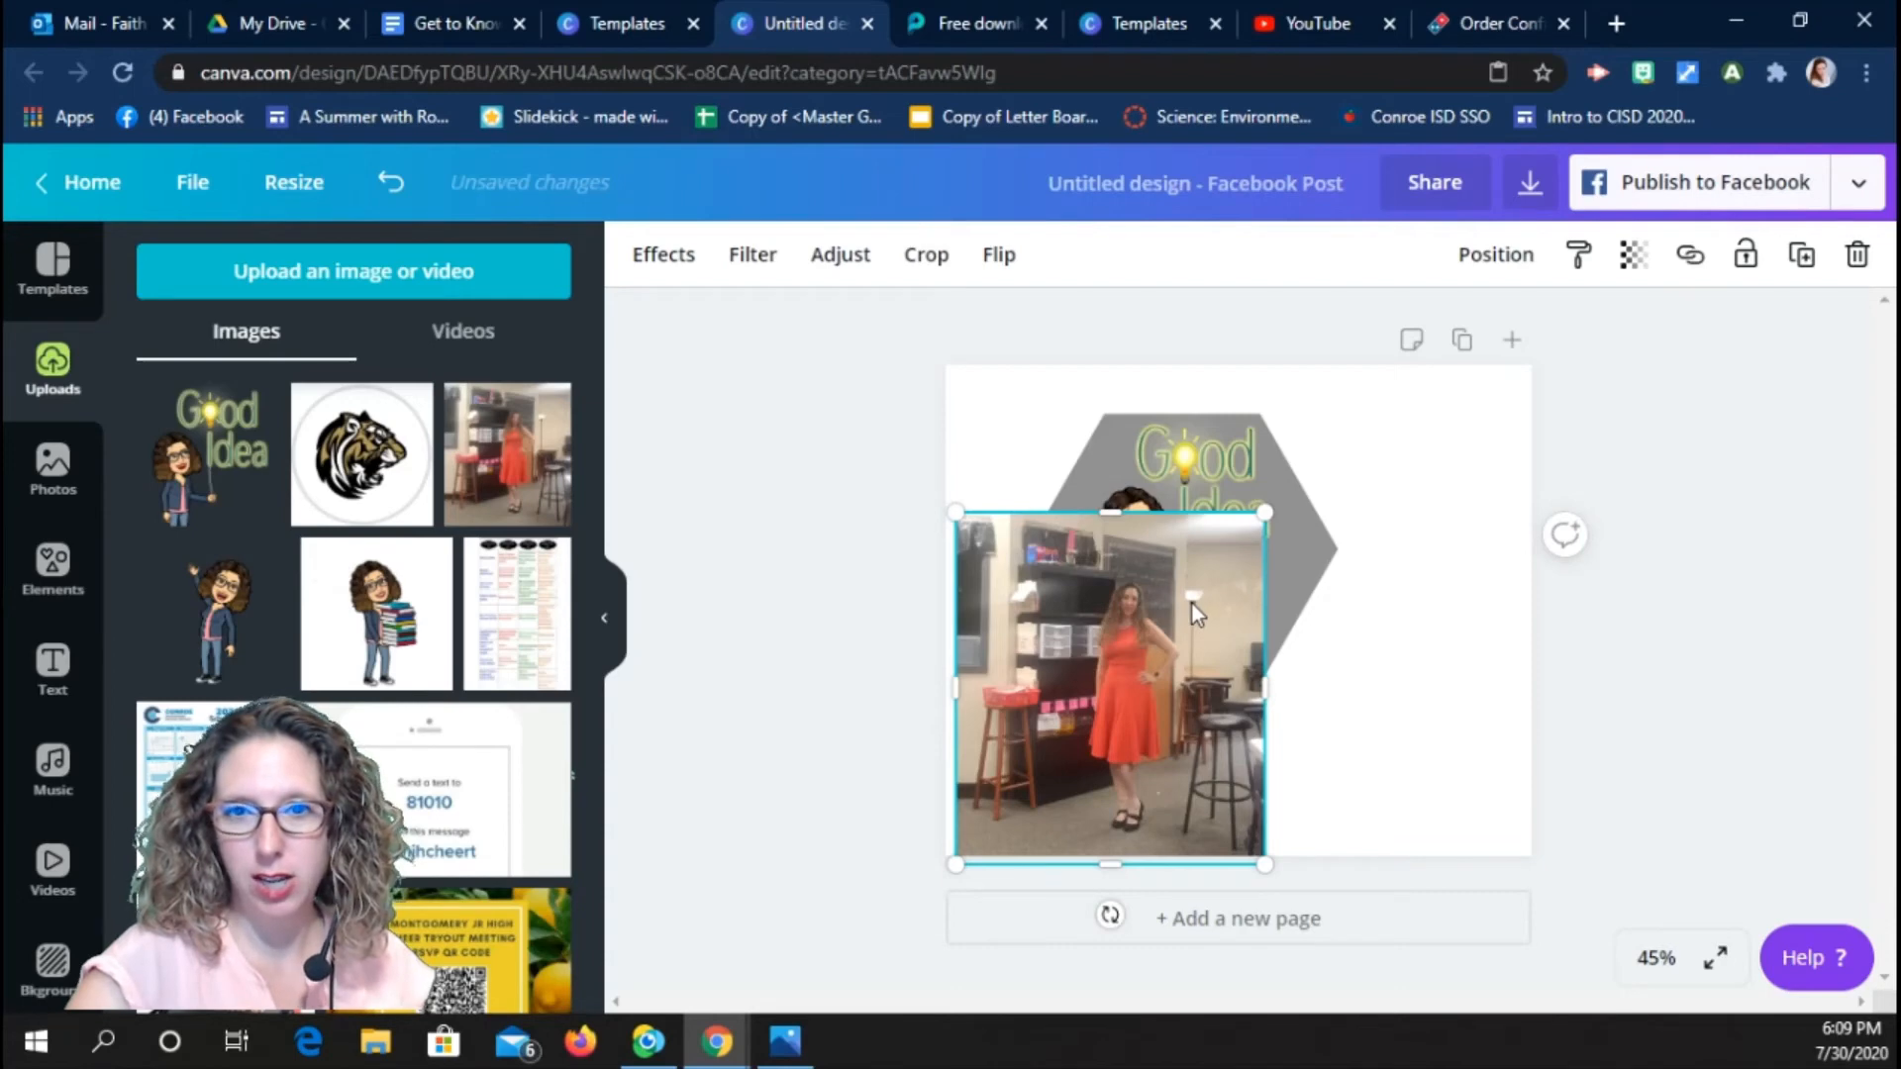
Move the photo to the page's lower-right corner and delete the "Good Idea" Bitmoji from the hexagon.
left_click_drag(1206, 676, 1475, 674)
left_click(1133, 546)
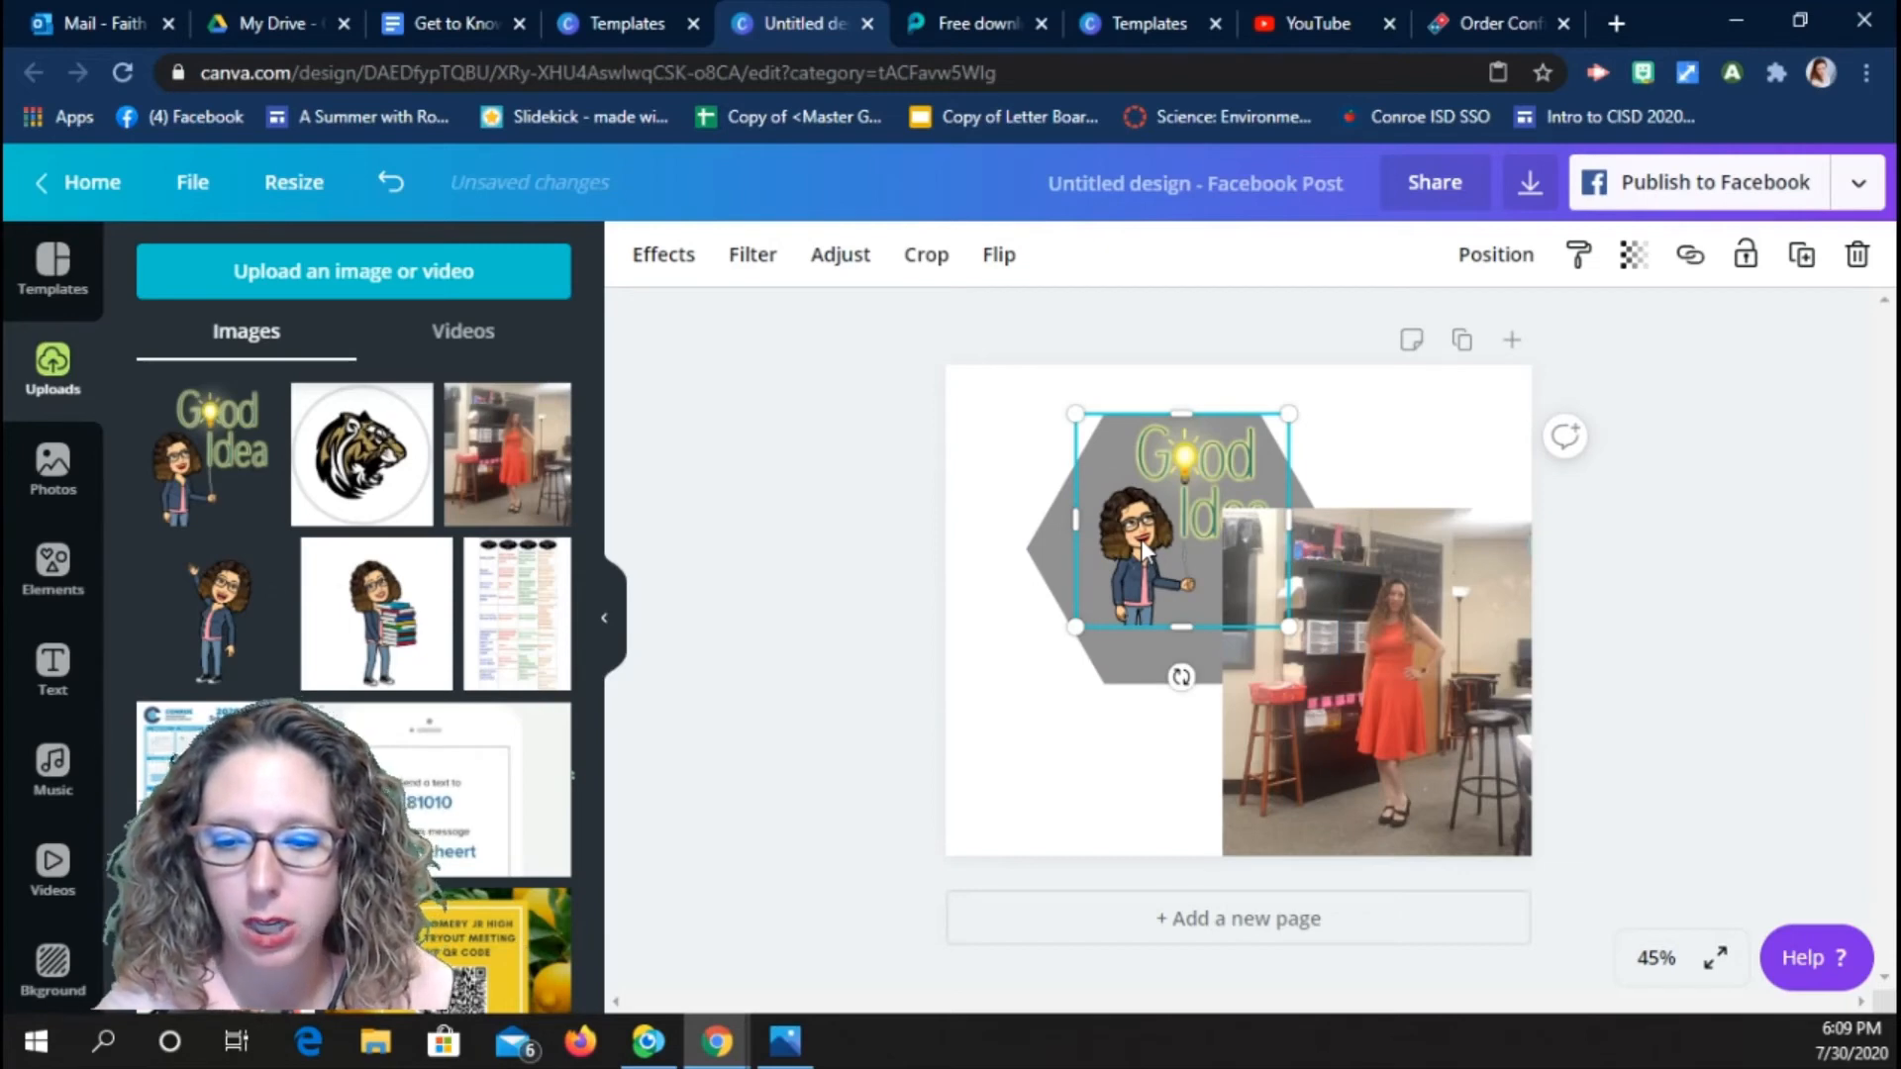
key("Delete")
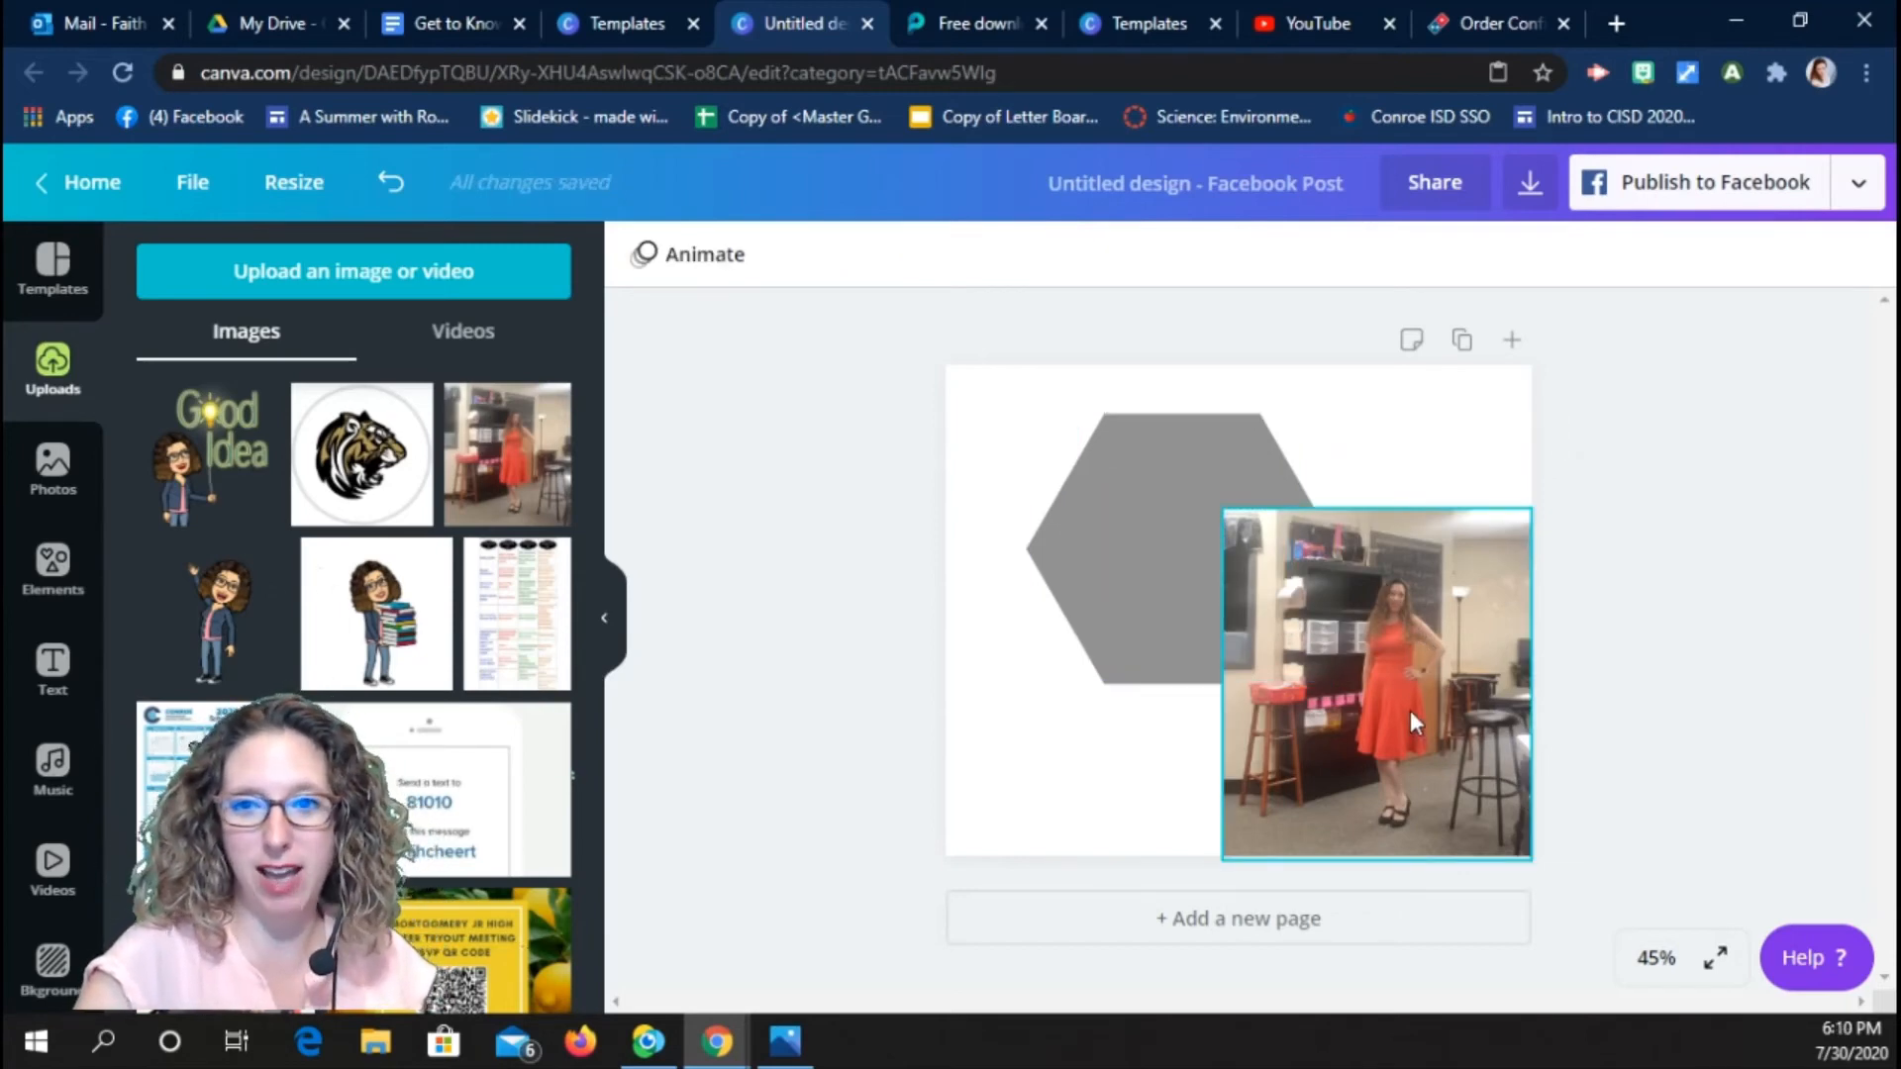
Remove the photo's background with Background Remover and move the cut-out woman onto the gray hexagon.
left_click(1410, 710)
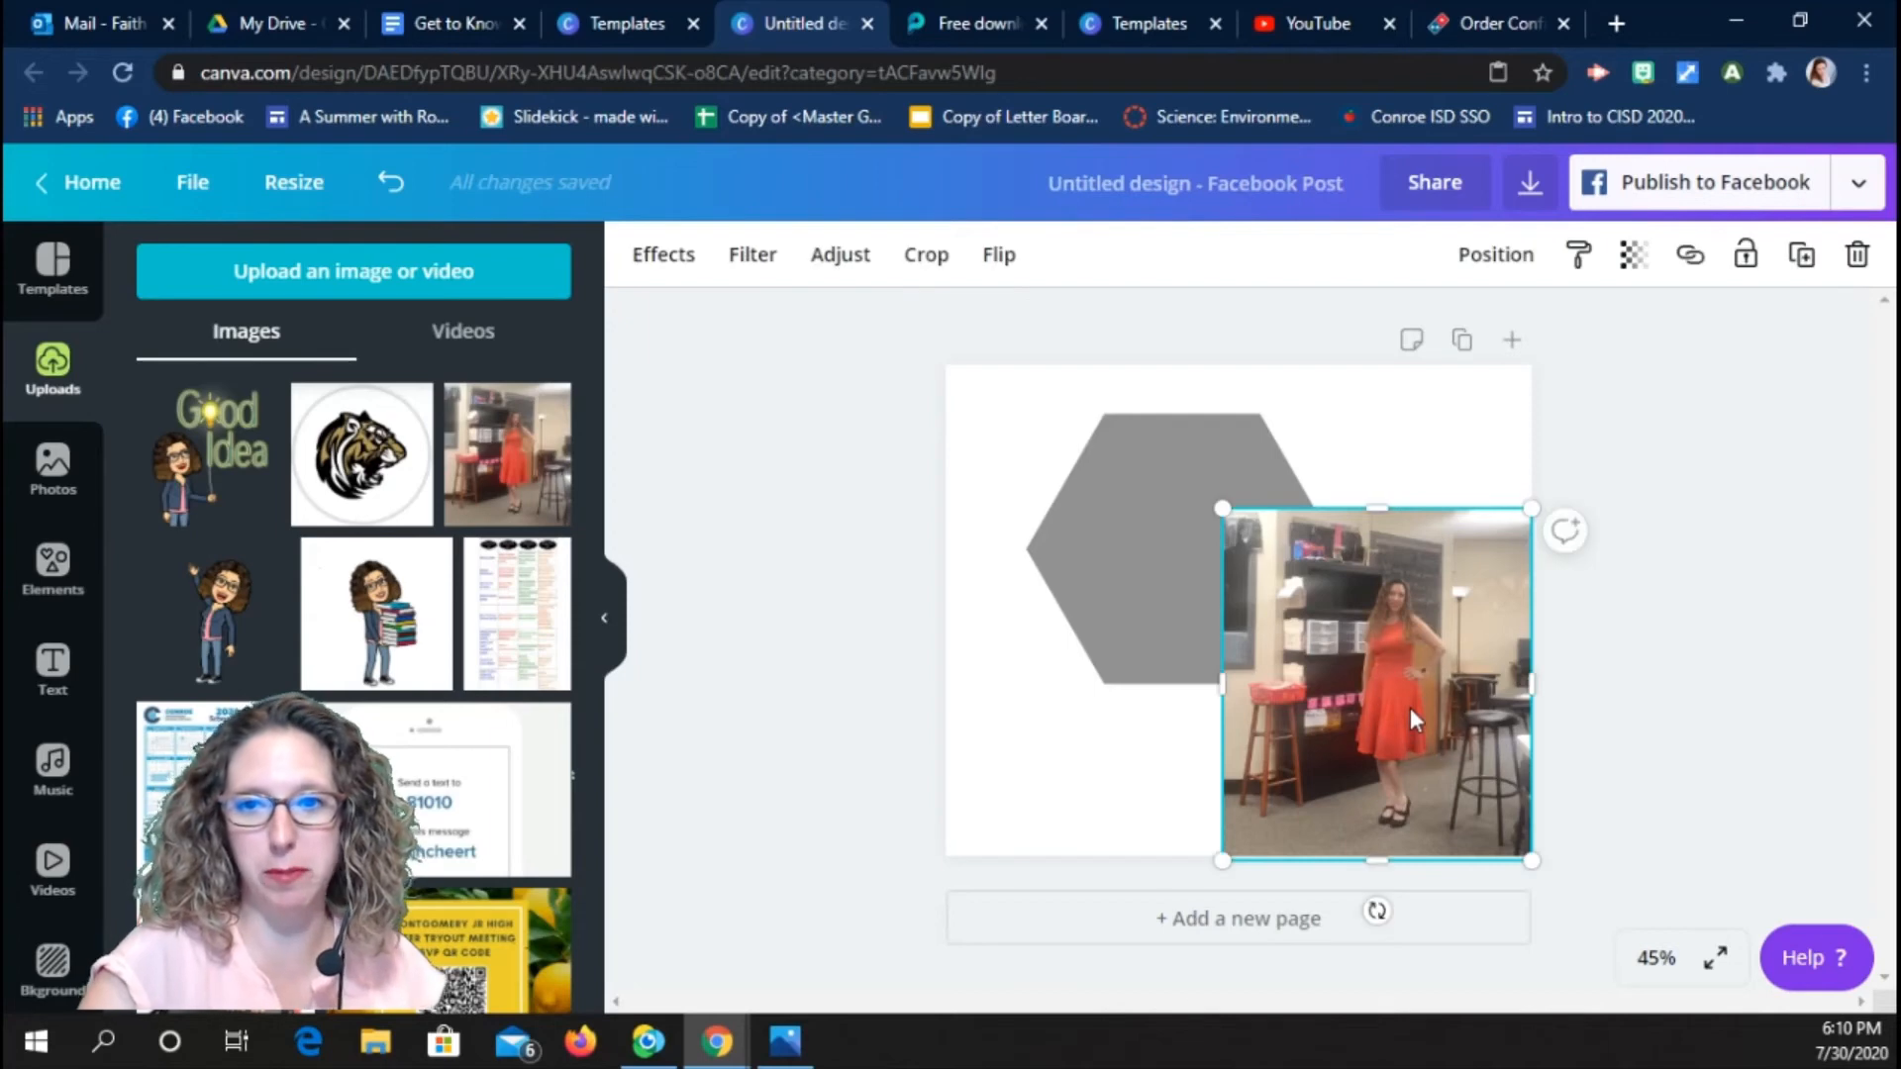
left_click(655, 260)
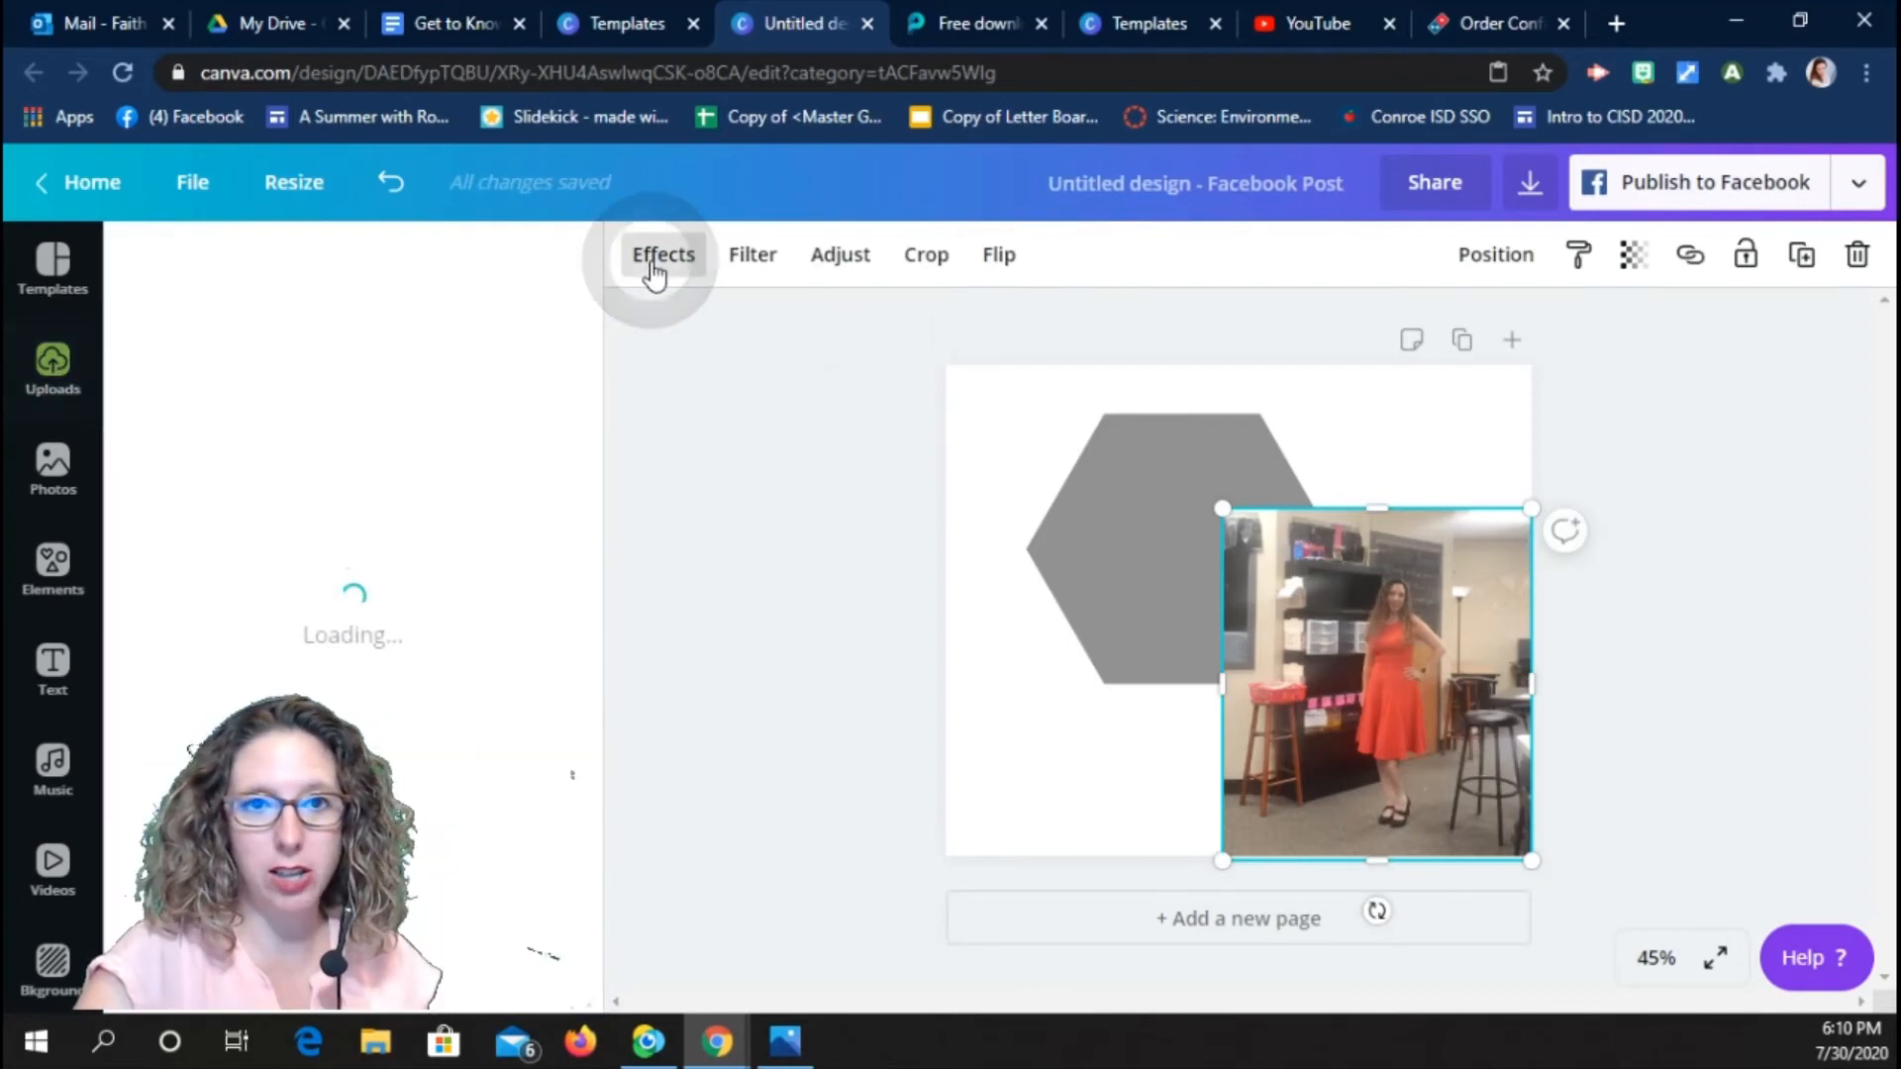
left_click(313, 356)
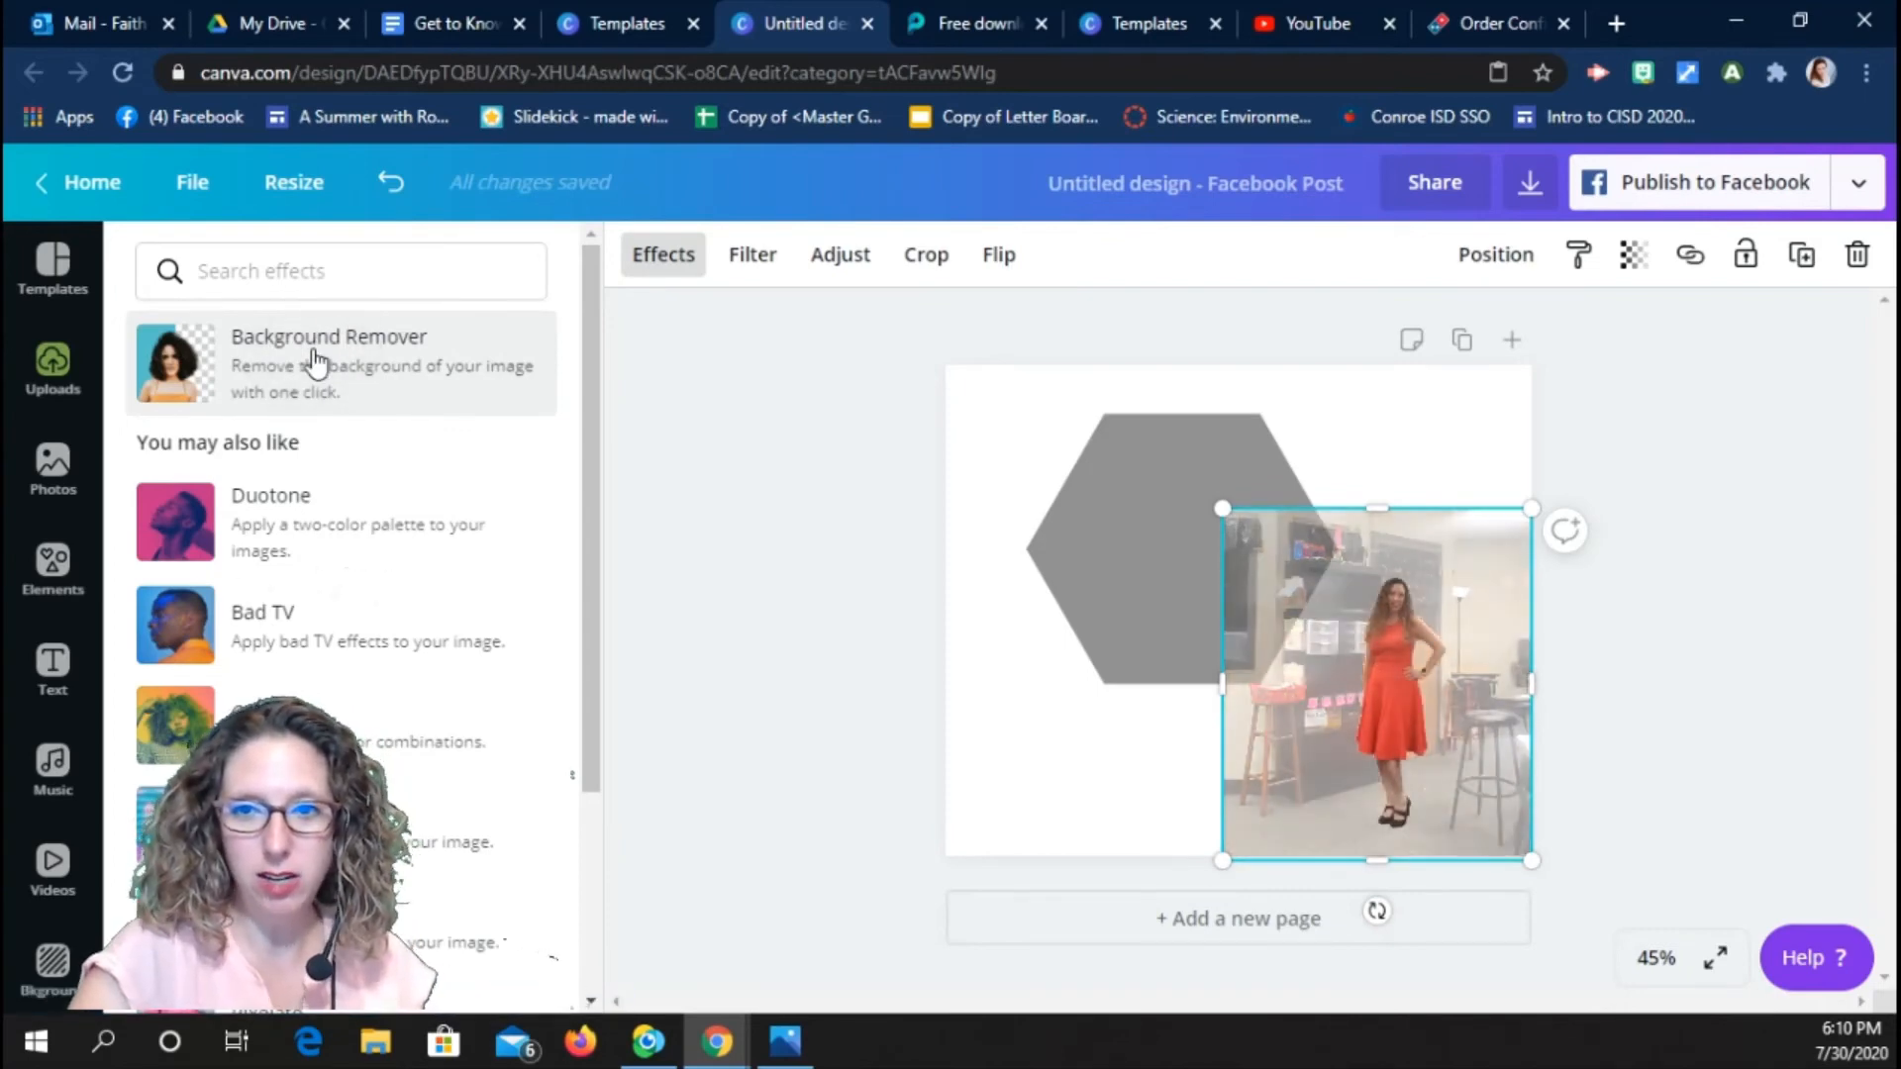
left_click_drag(1401, 744, 1231, 585)
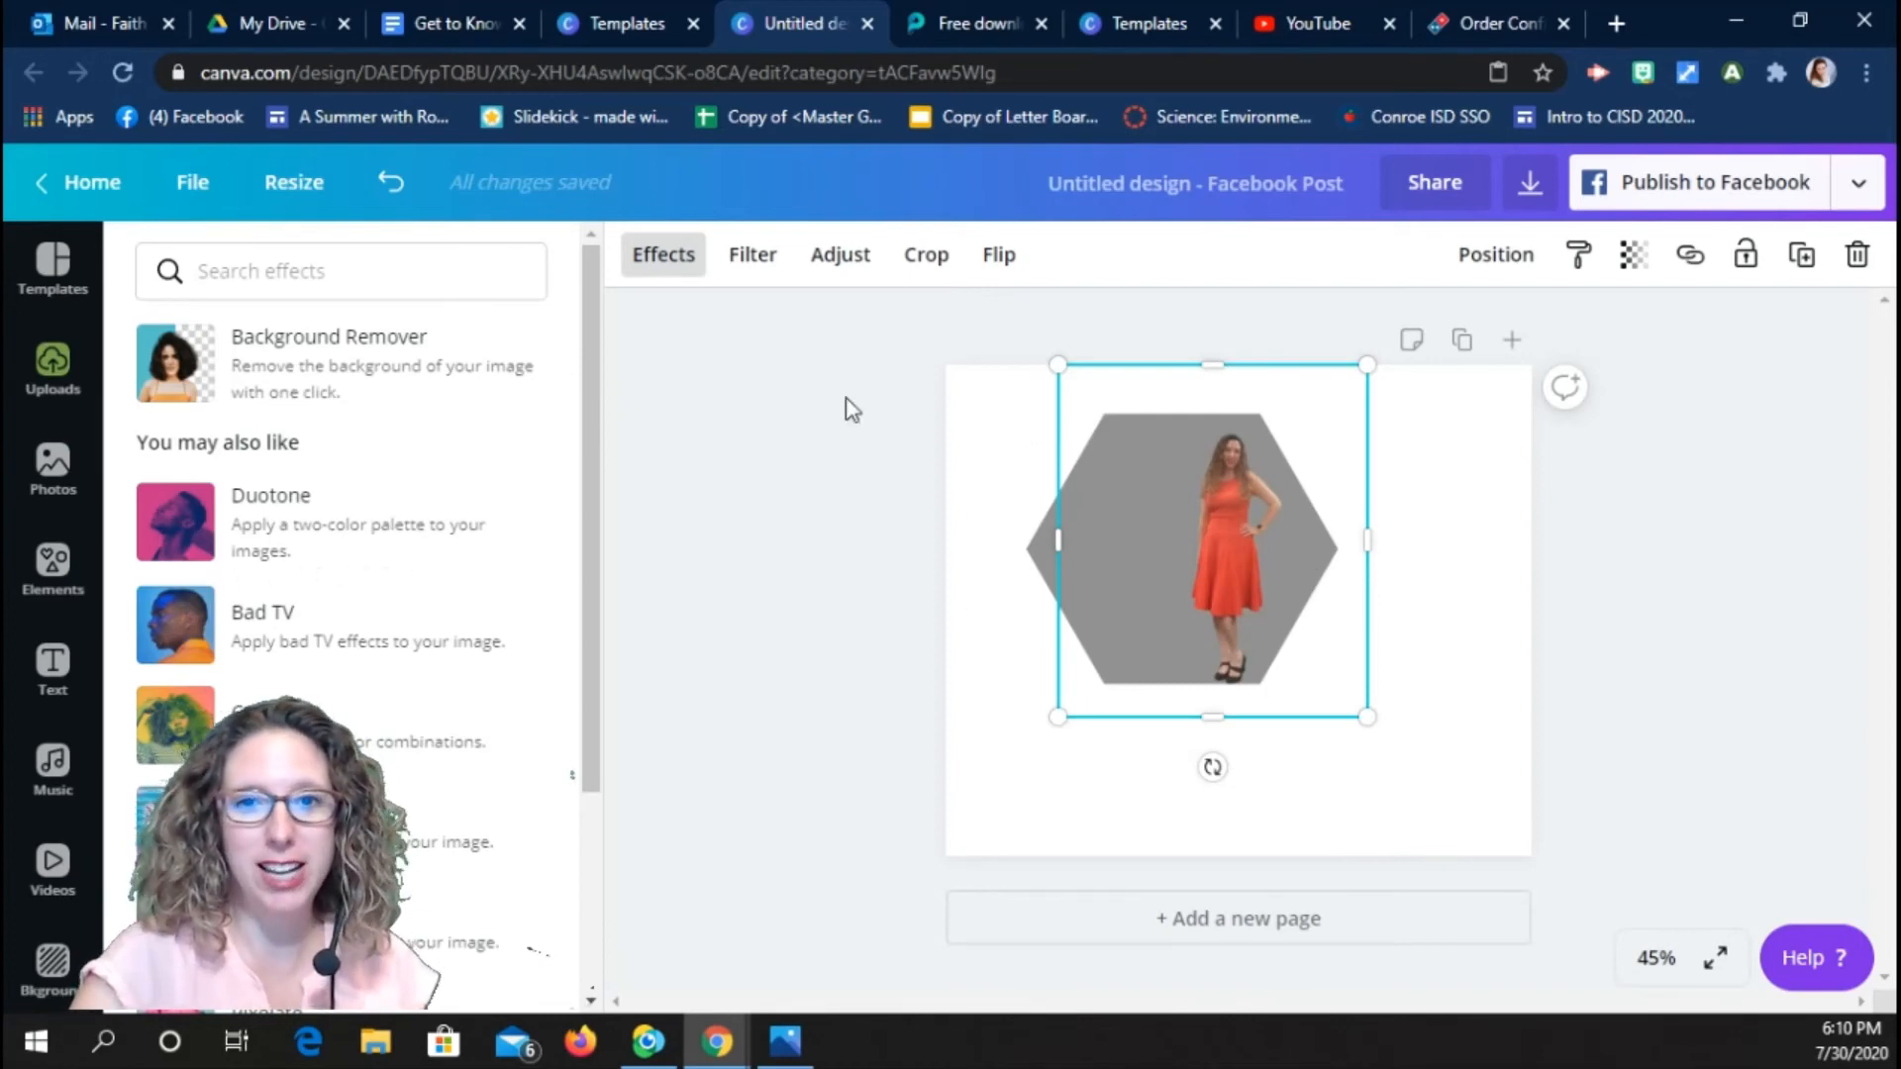
Download the hexagon sticker as a PNG with a transparent background at size 1x.
left_click(1530, 186)
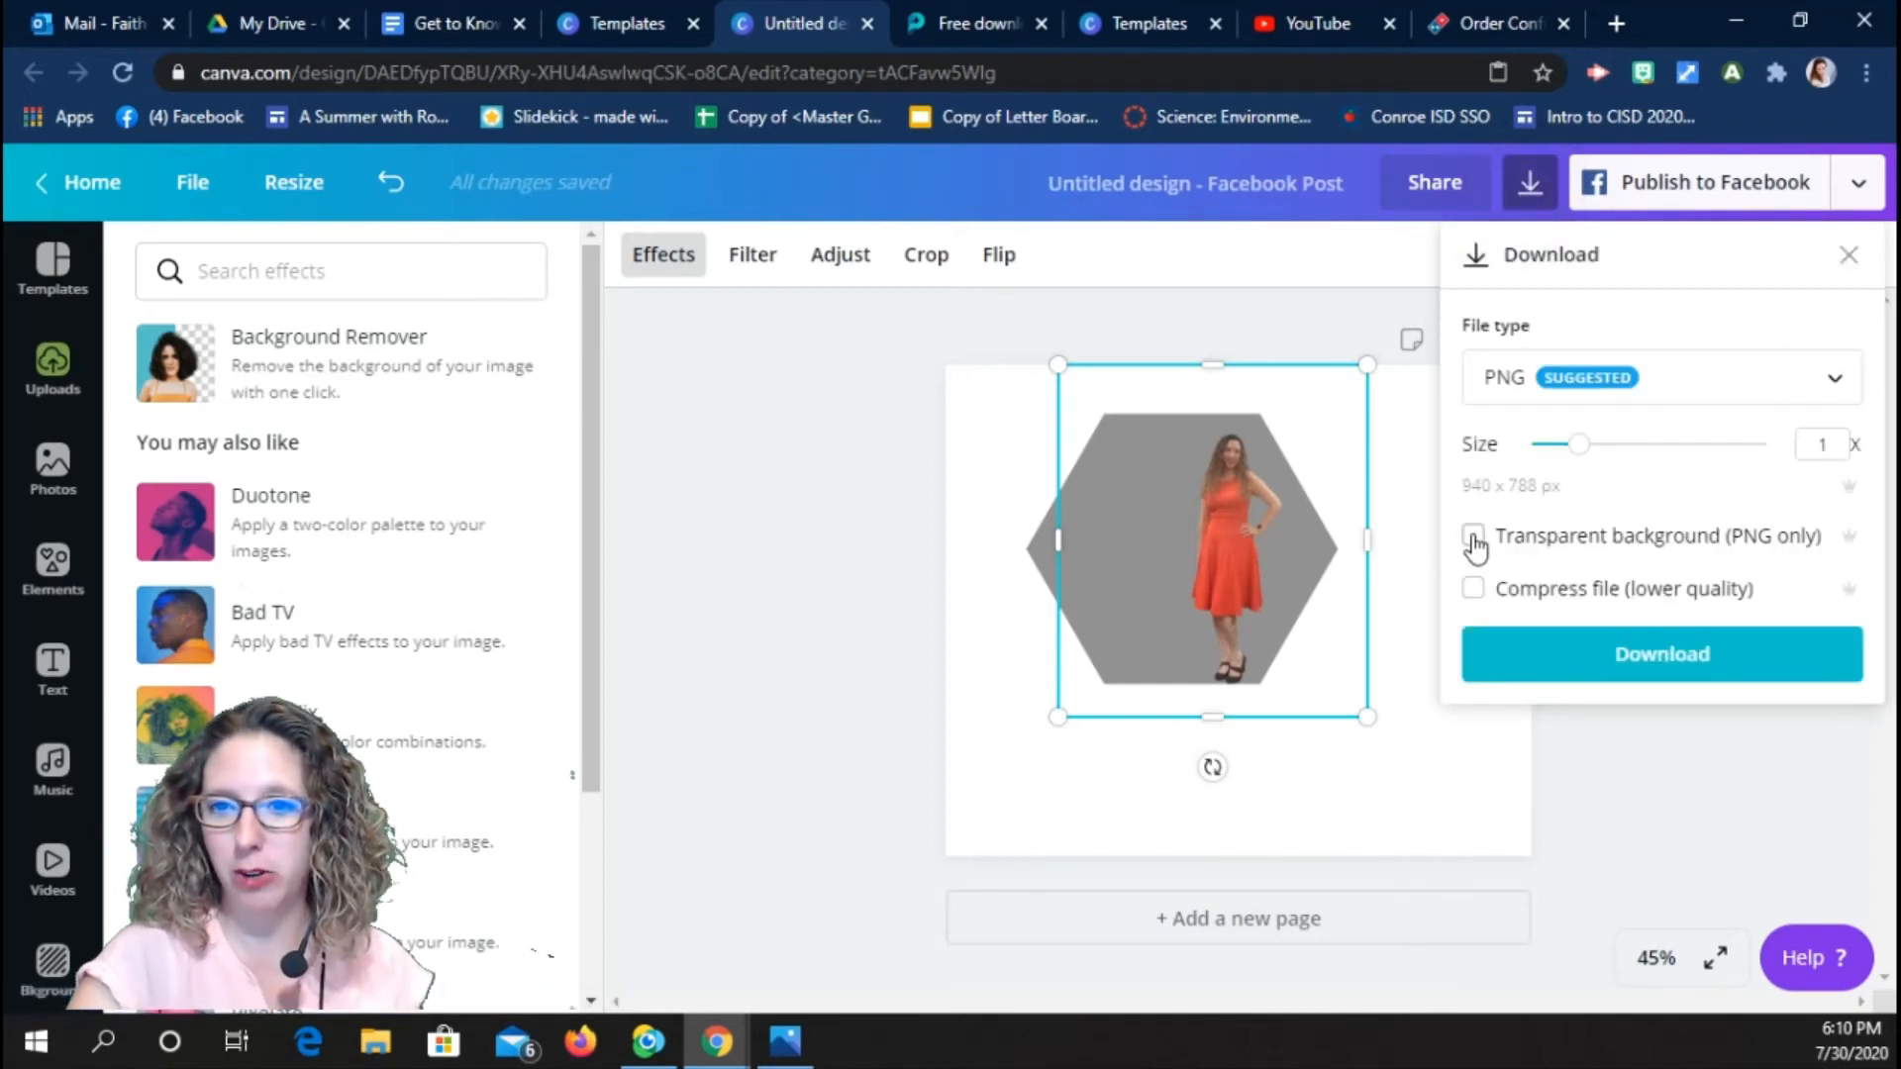
left_click(1474, 540)
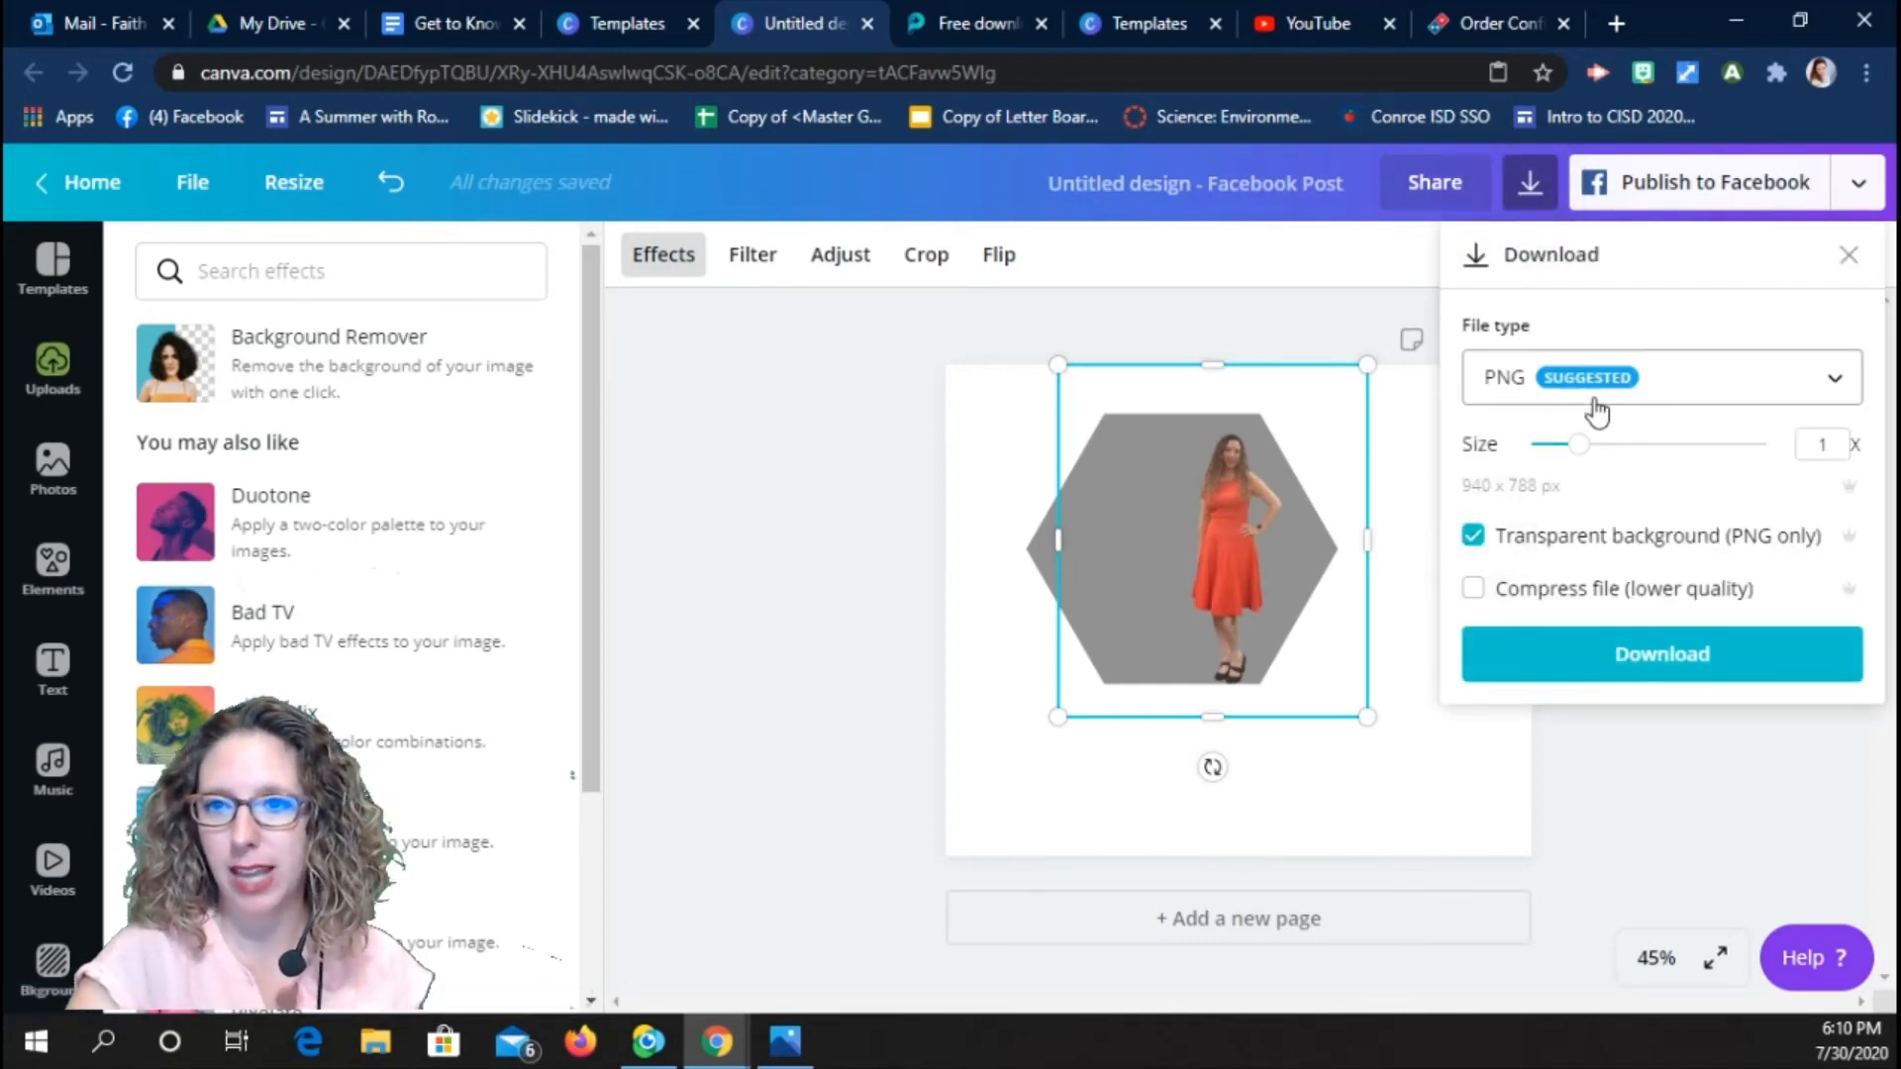
left_click(1616, 665)
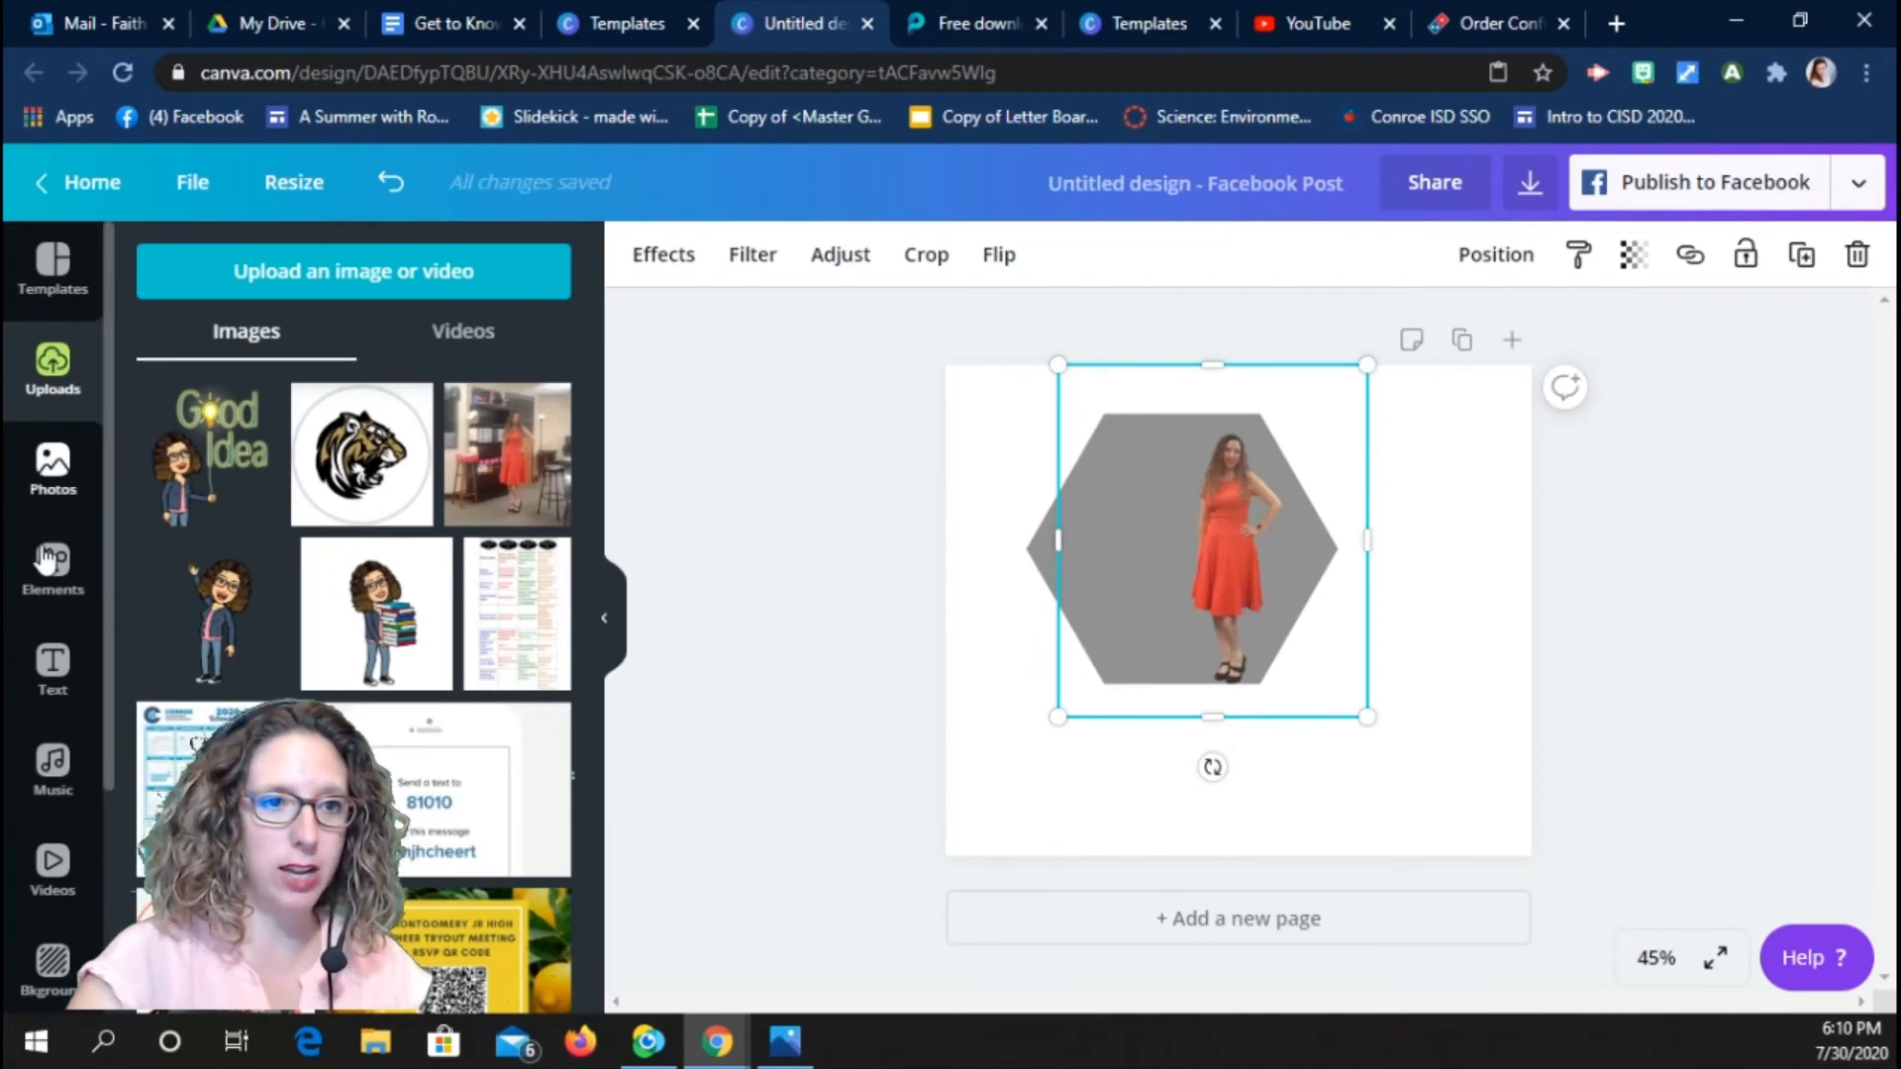
Browse the trending pictures in the photo library.
left_click(52, 485)
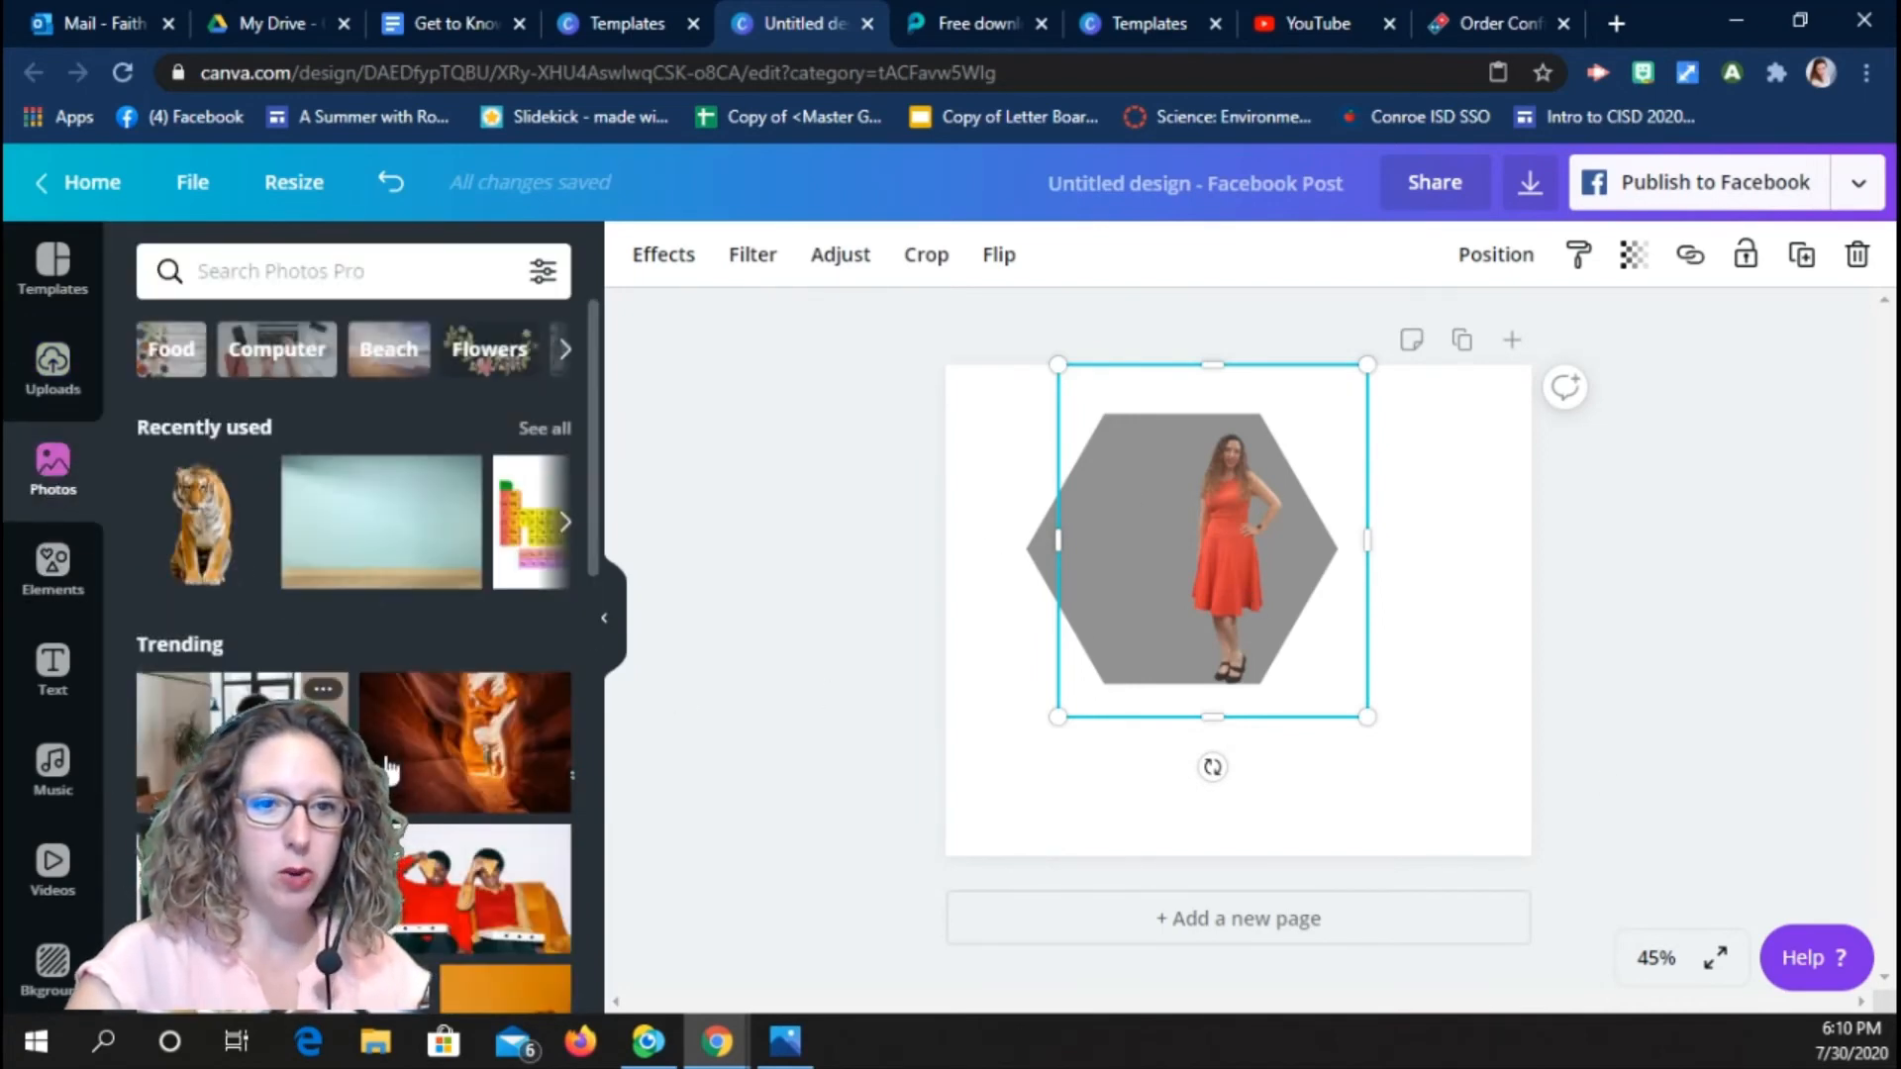
scroll(393, 769, "down", 5)
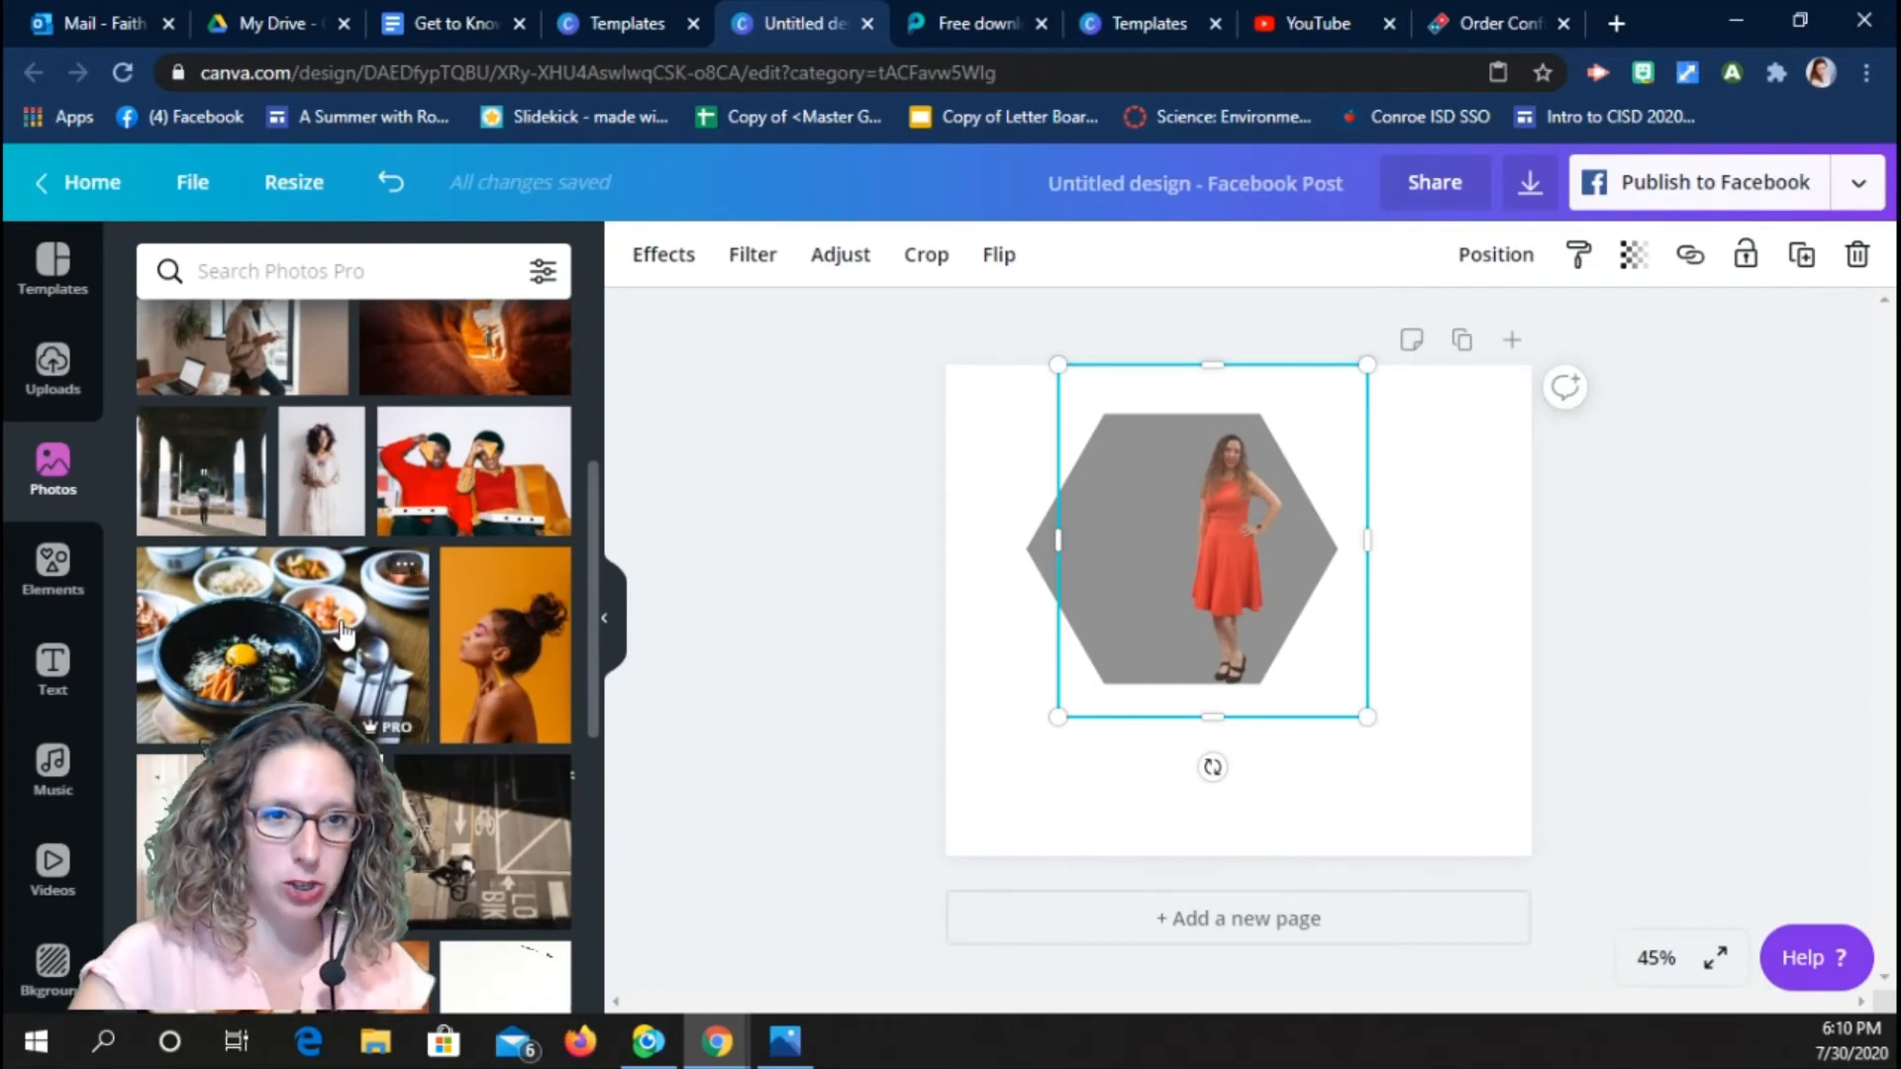
scroll(317, 495, "down", 3)
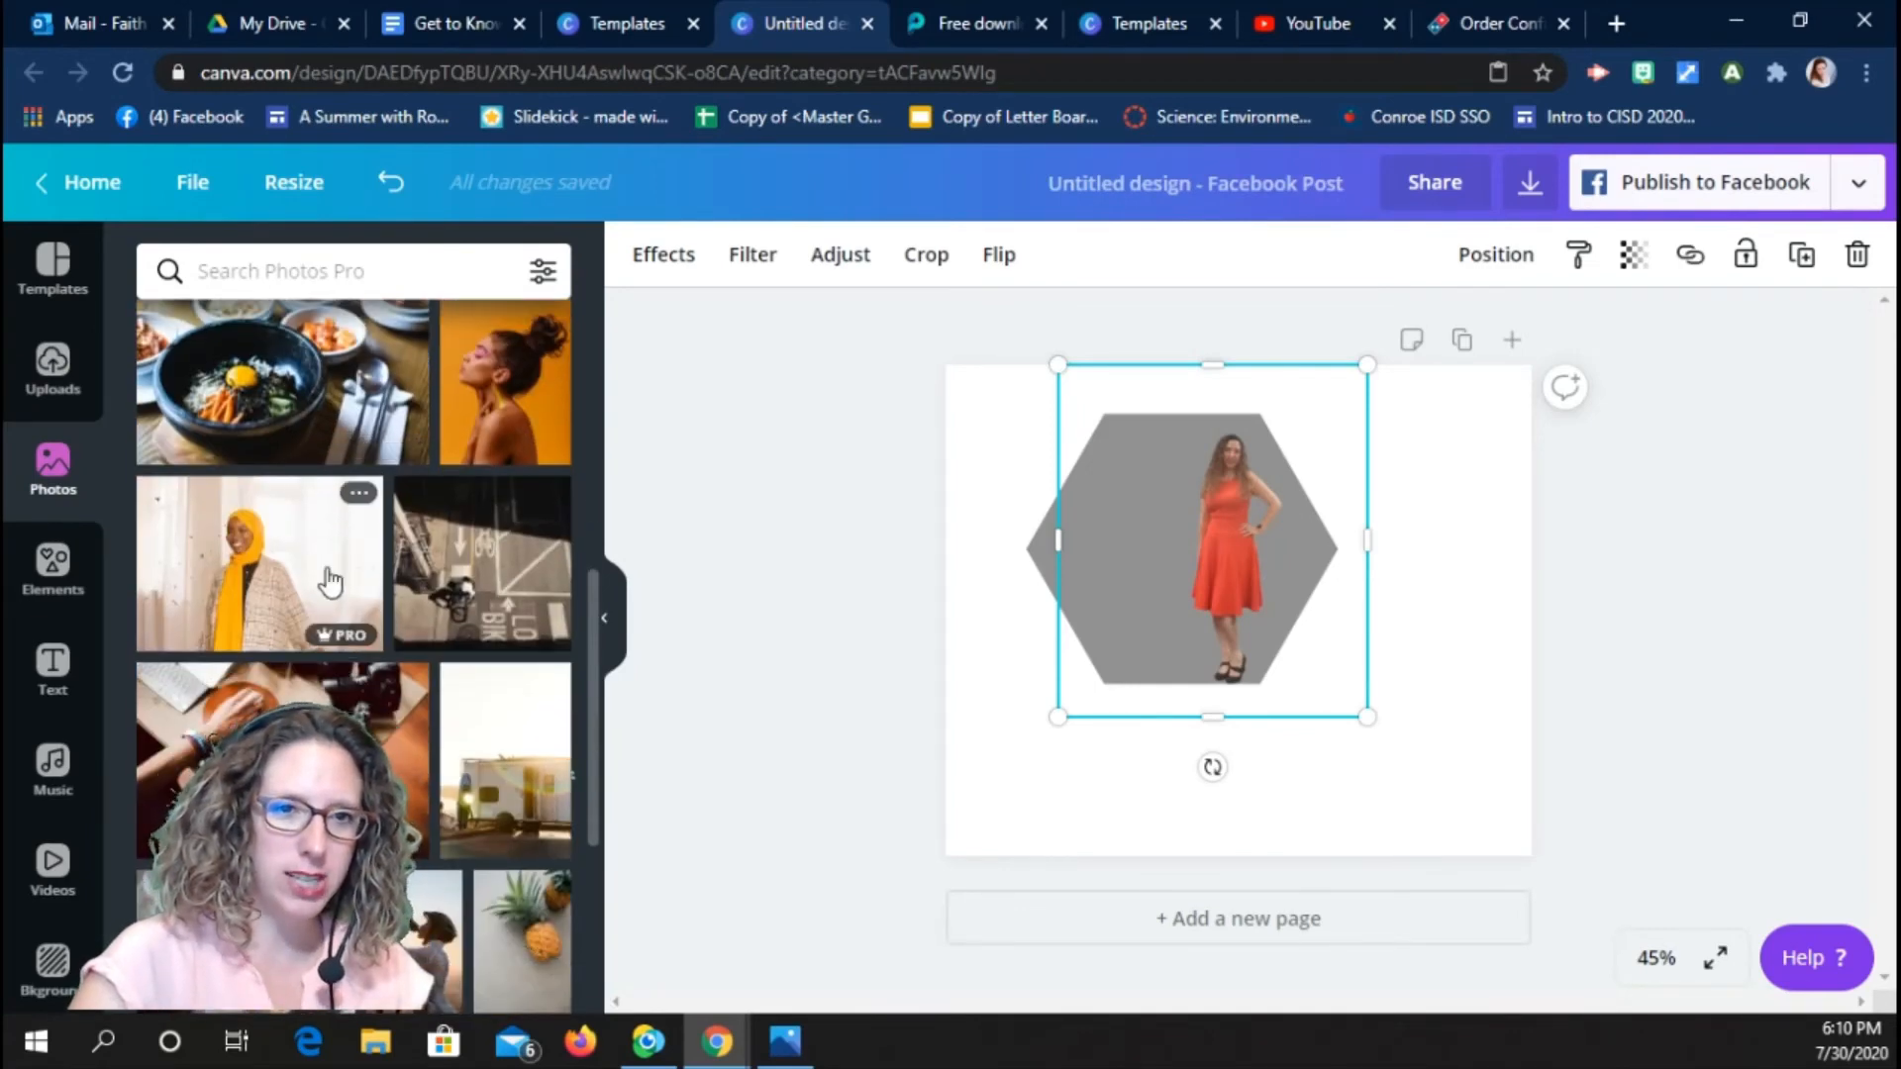
scroll(485, 727, "down", 2)
scroll(487, 728, "down", 1)
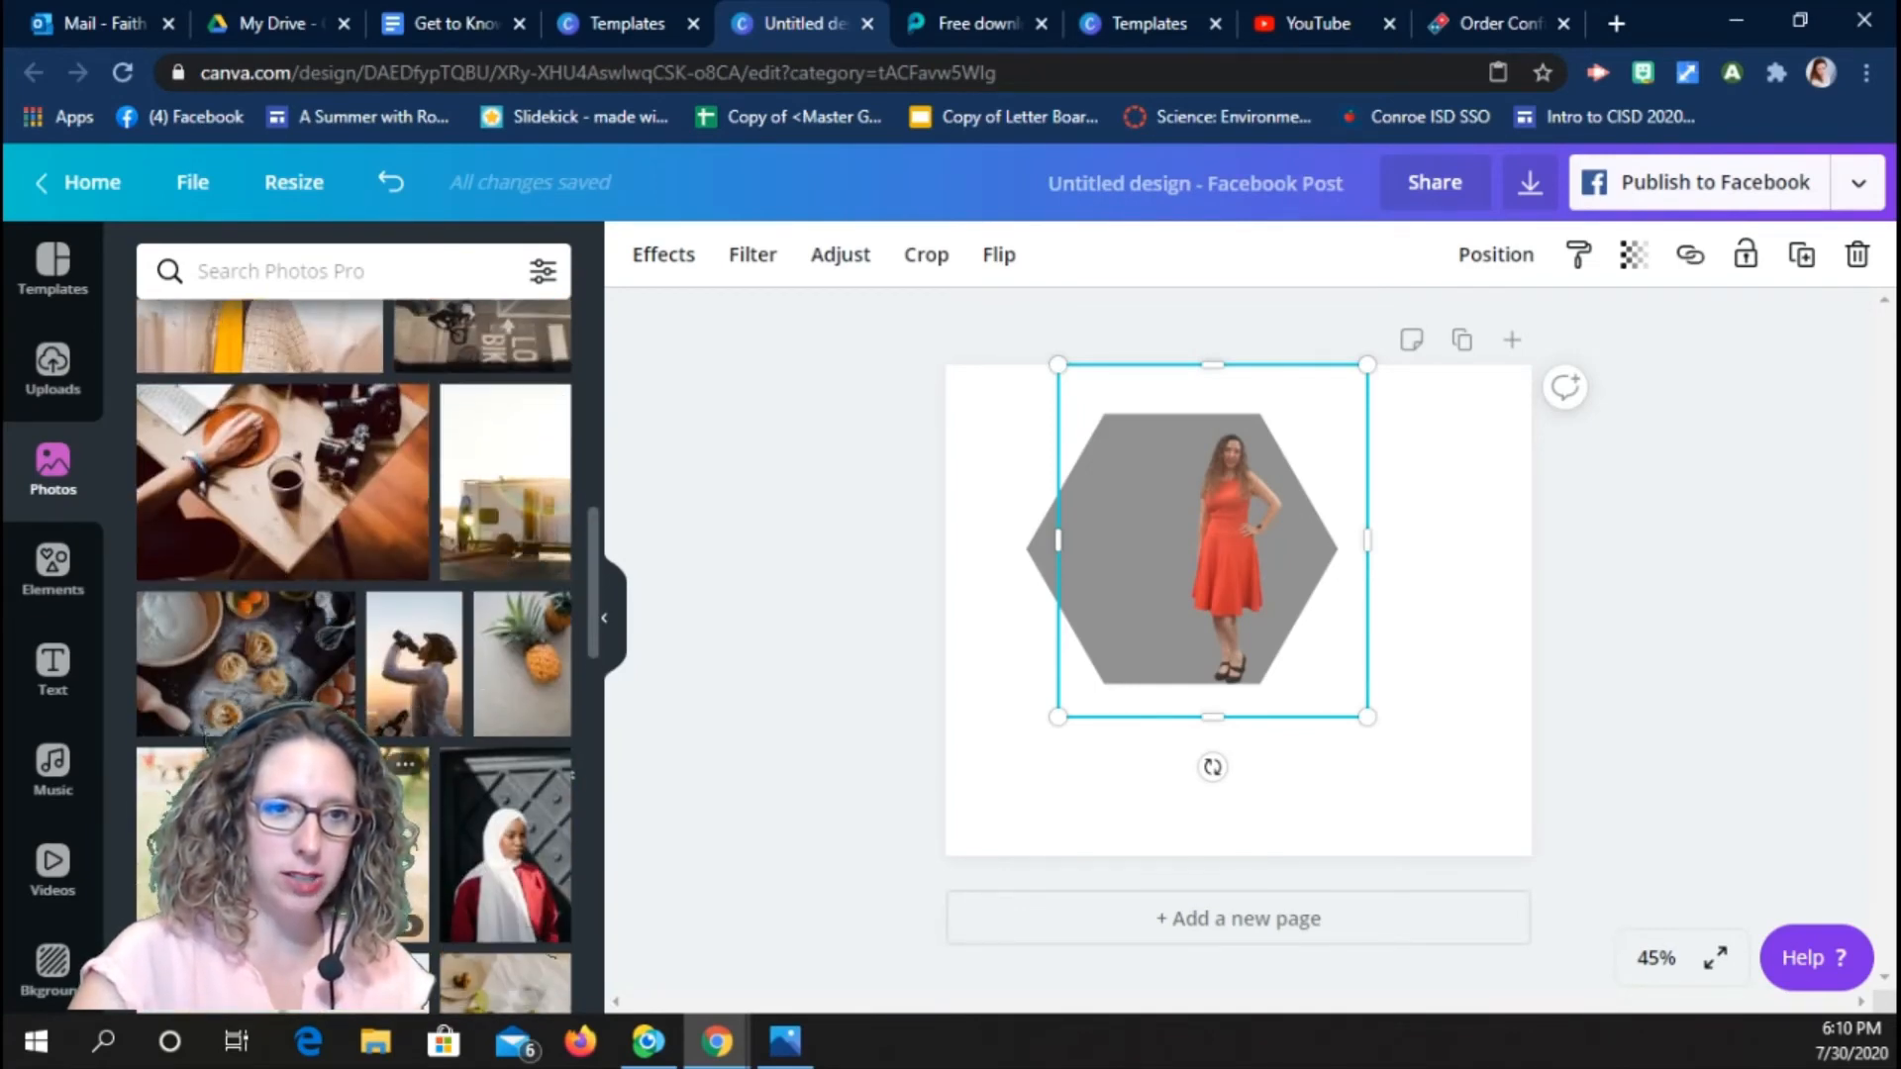
scroll(347, 792, "down", 1)
scroll(346, 792, "up", 10)
Search the photo library for "math" and look through the results.
left_click(382, 268)
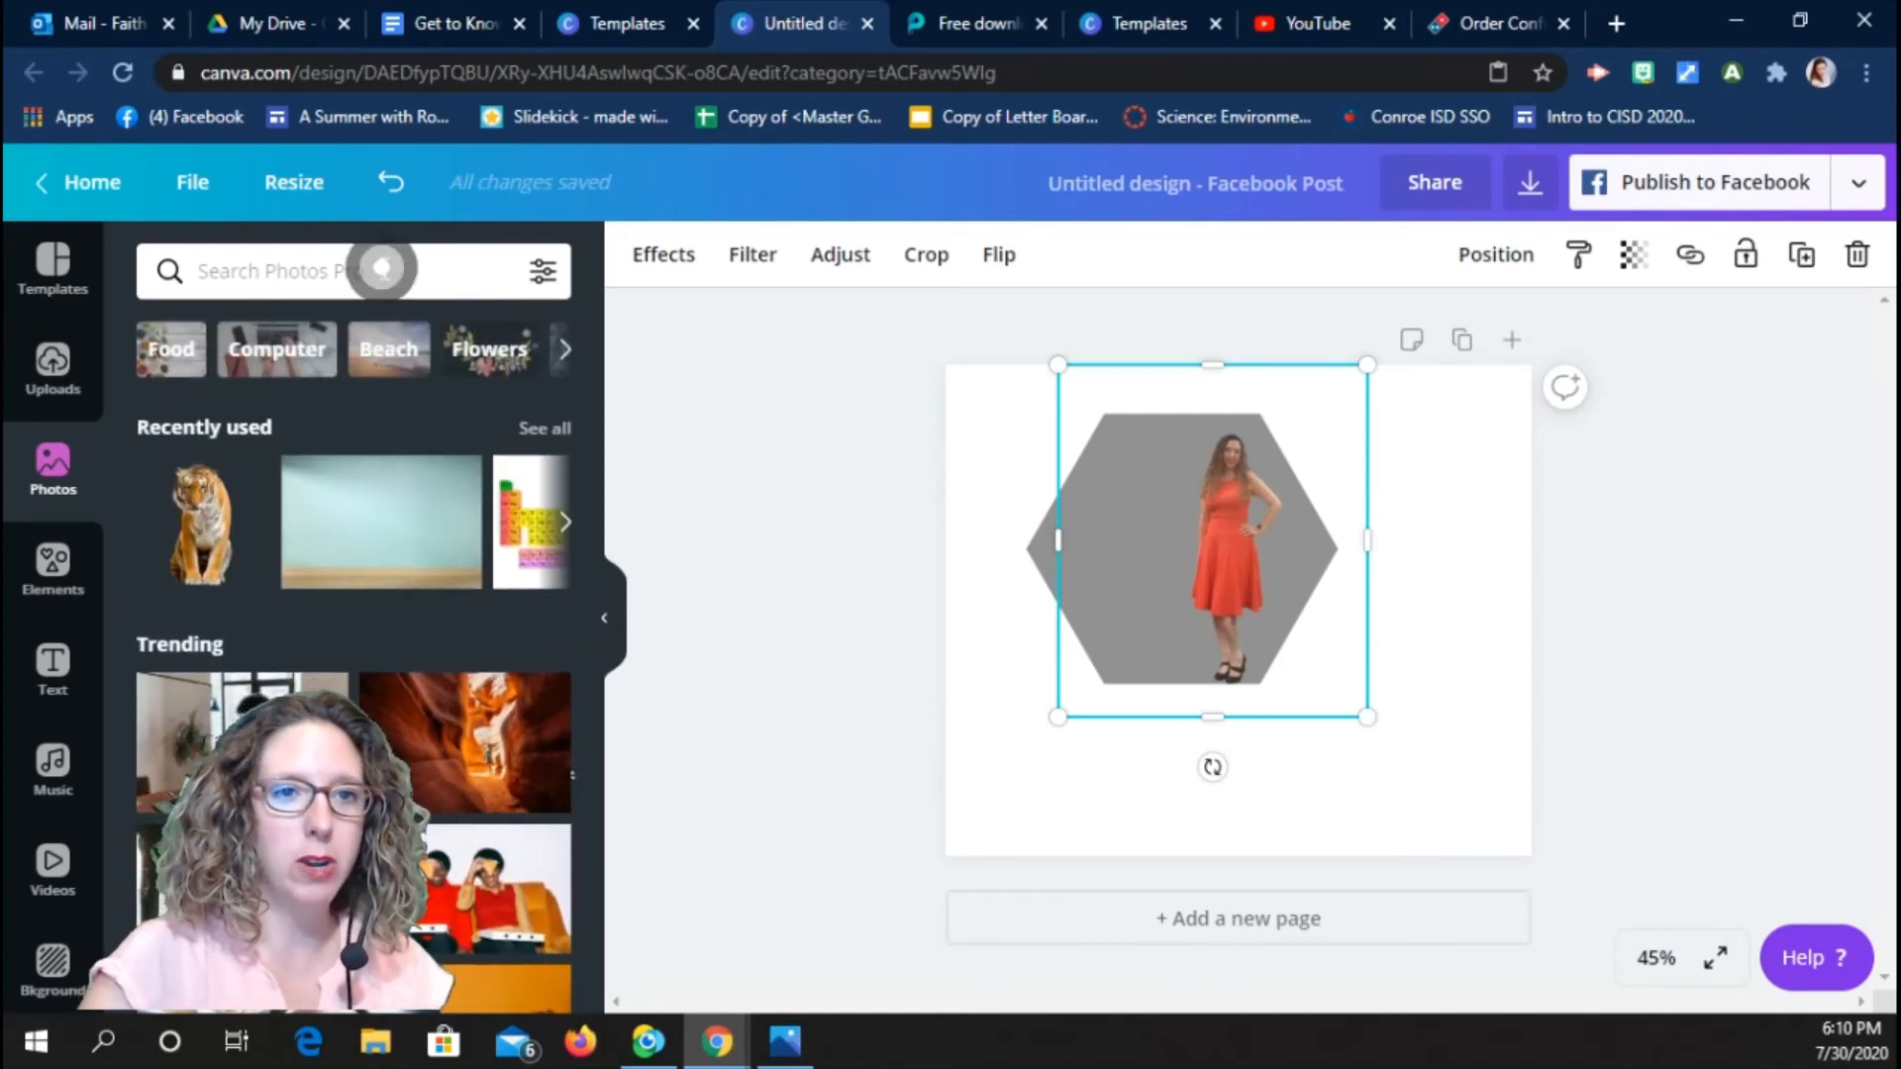
type("m")
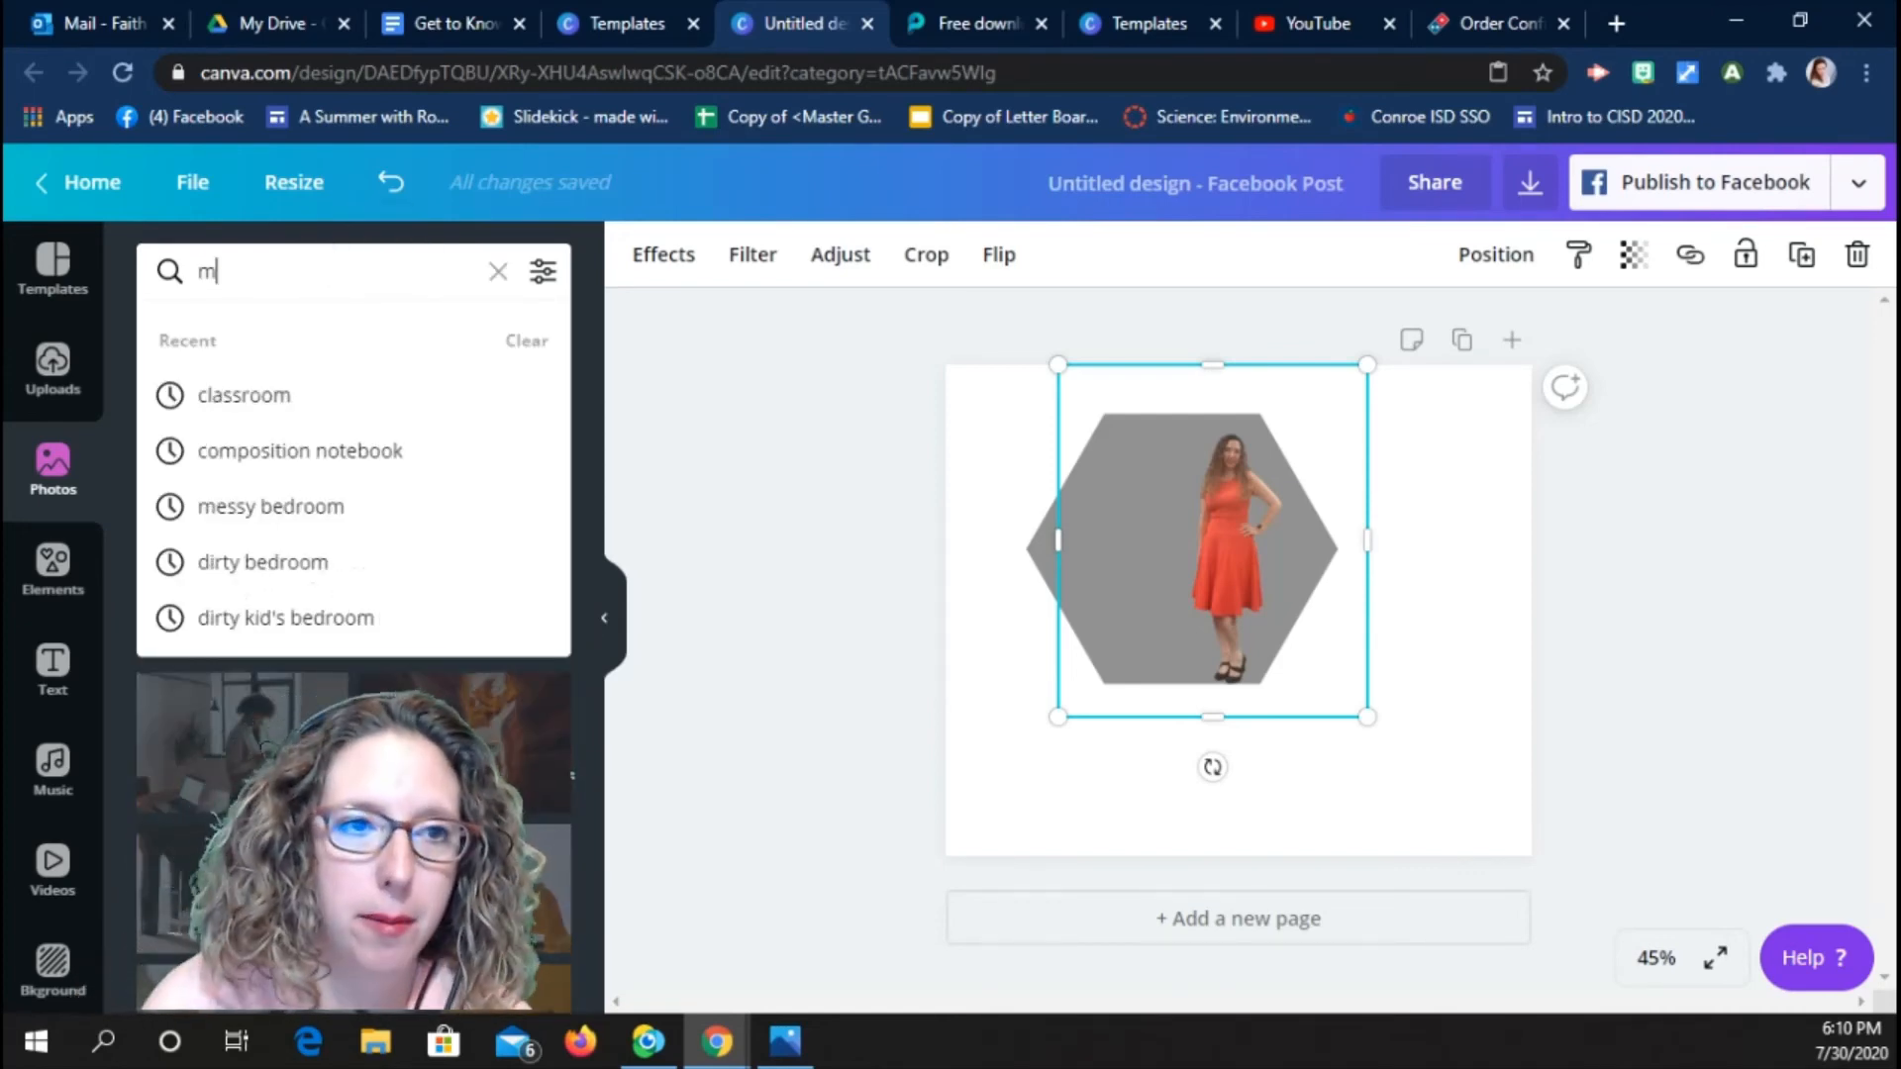
type("ath")
key("Return")
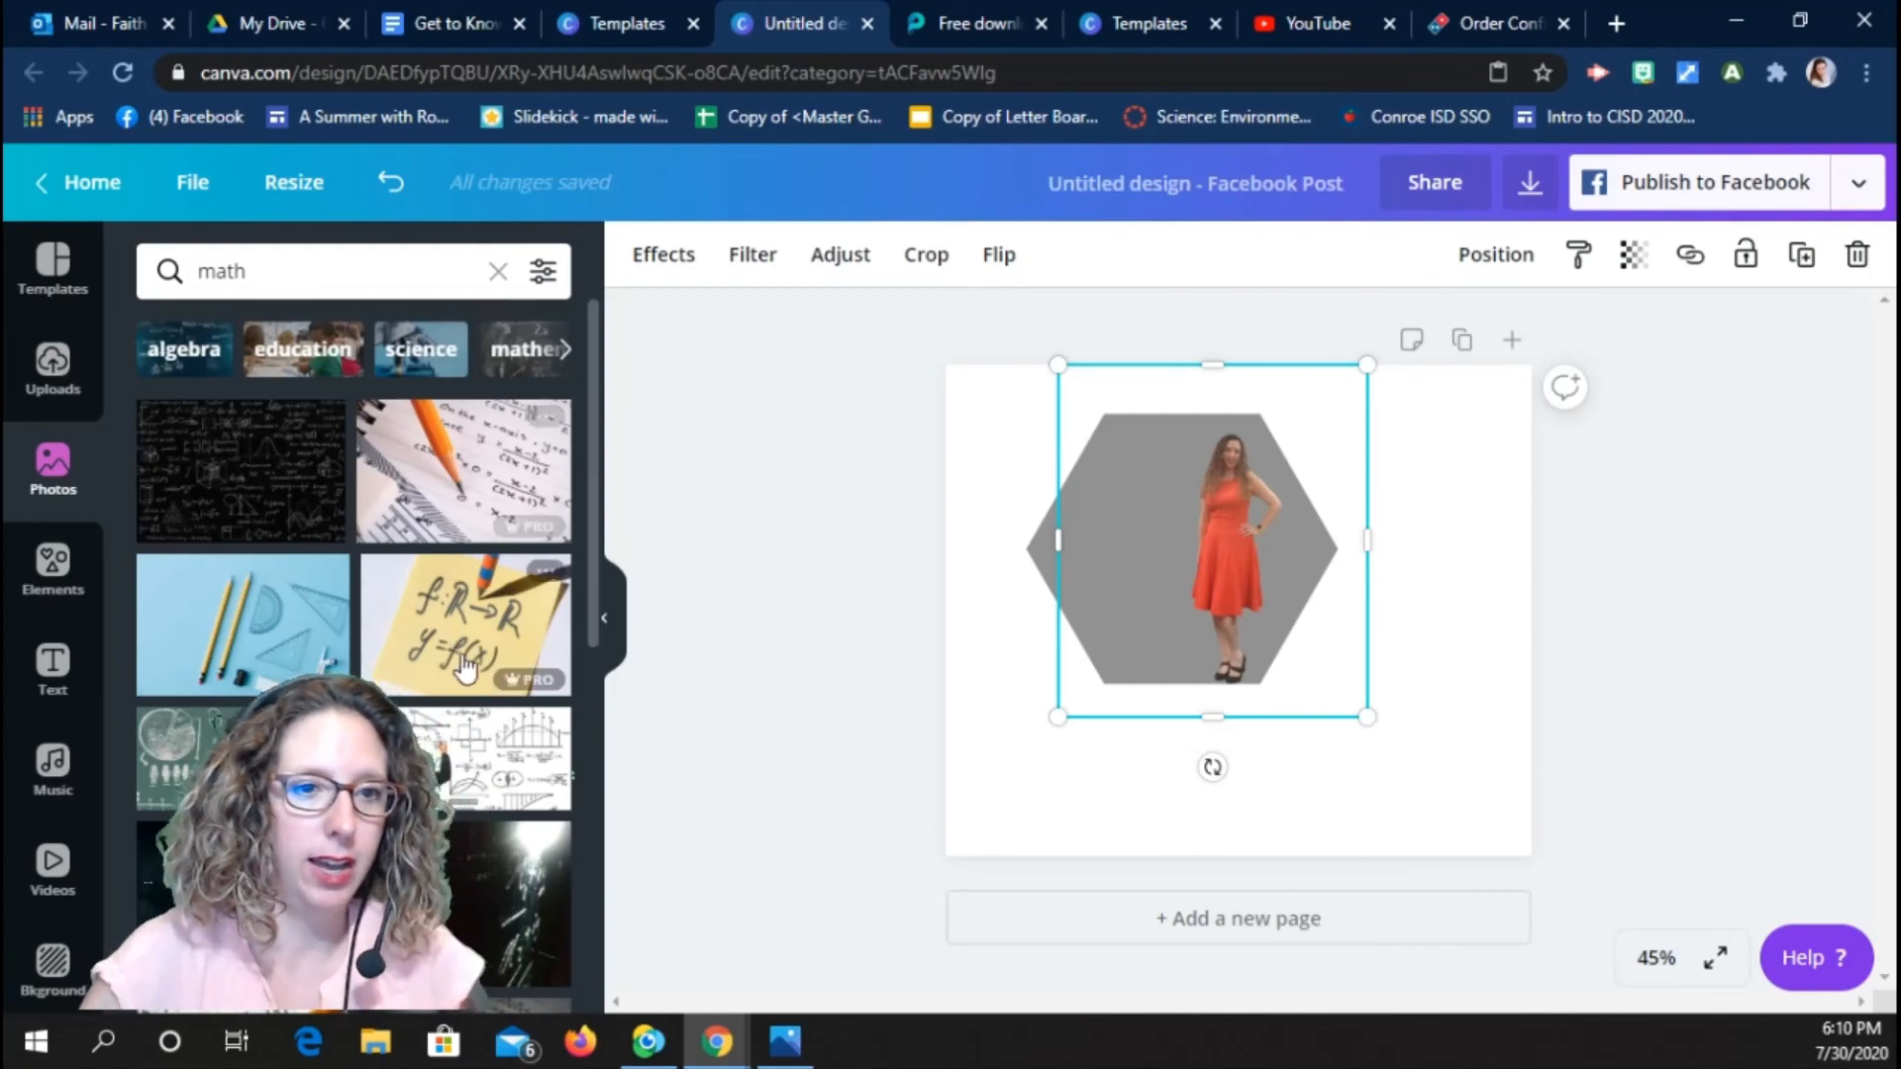
scroll(457, 683, "down", 8)
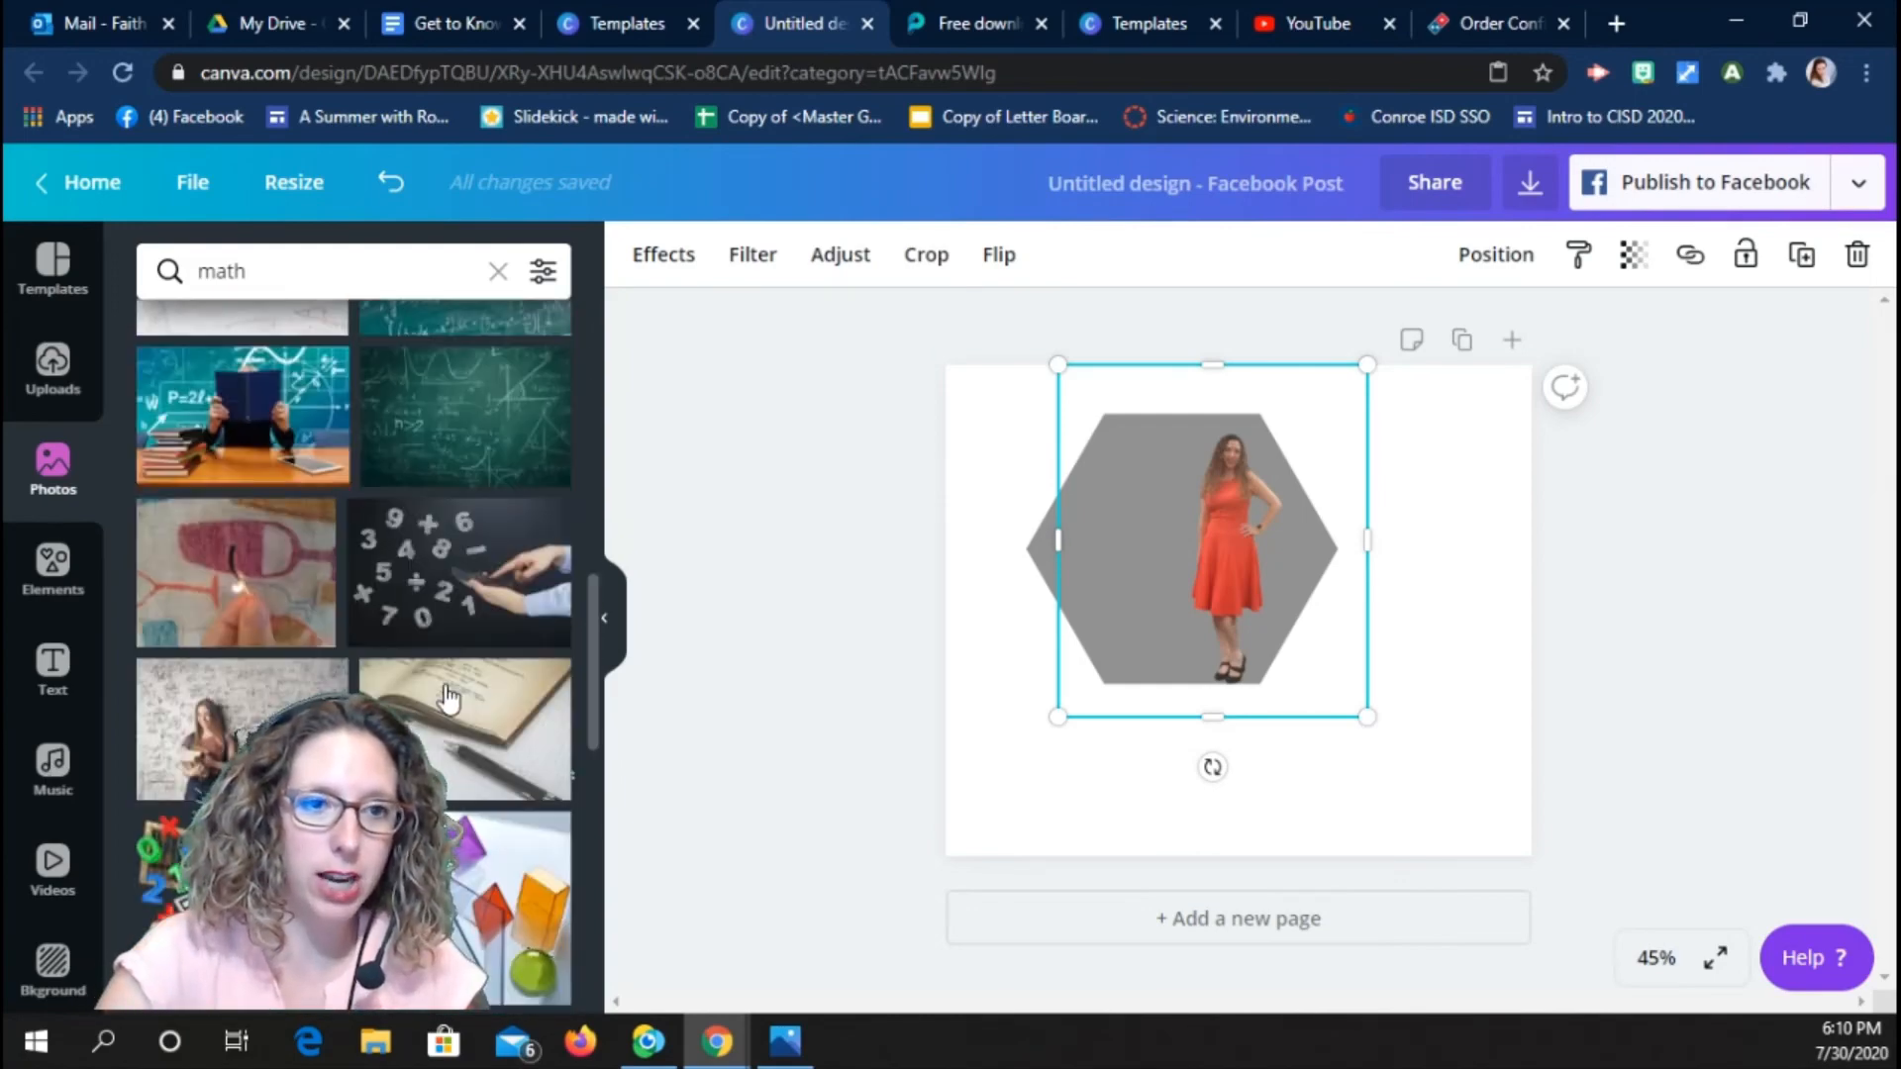
scroll(448, 695, "down", 3)
scroll(449, 695, "up", 10)
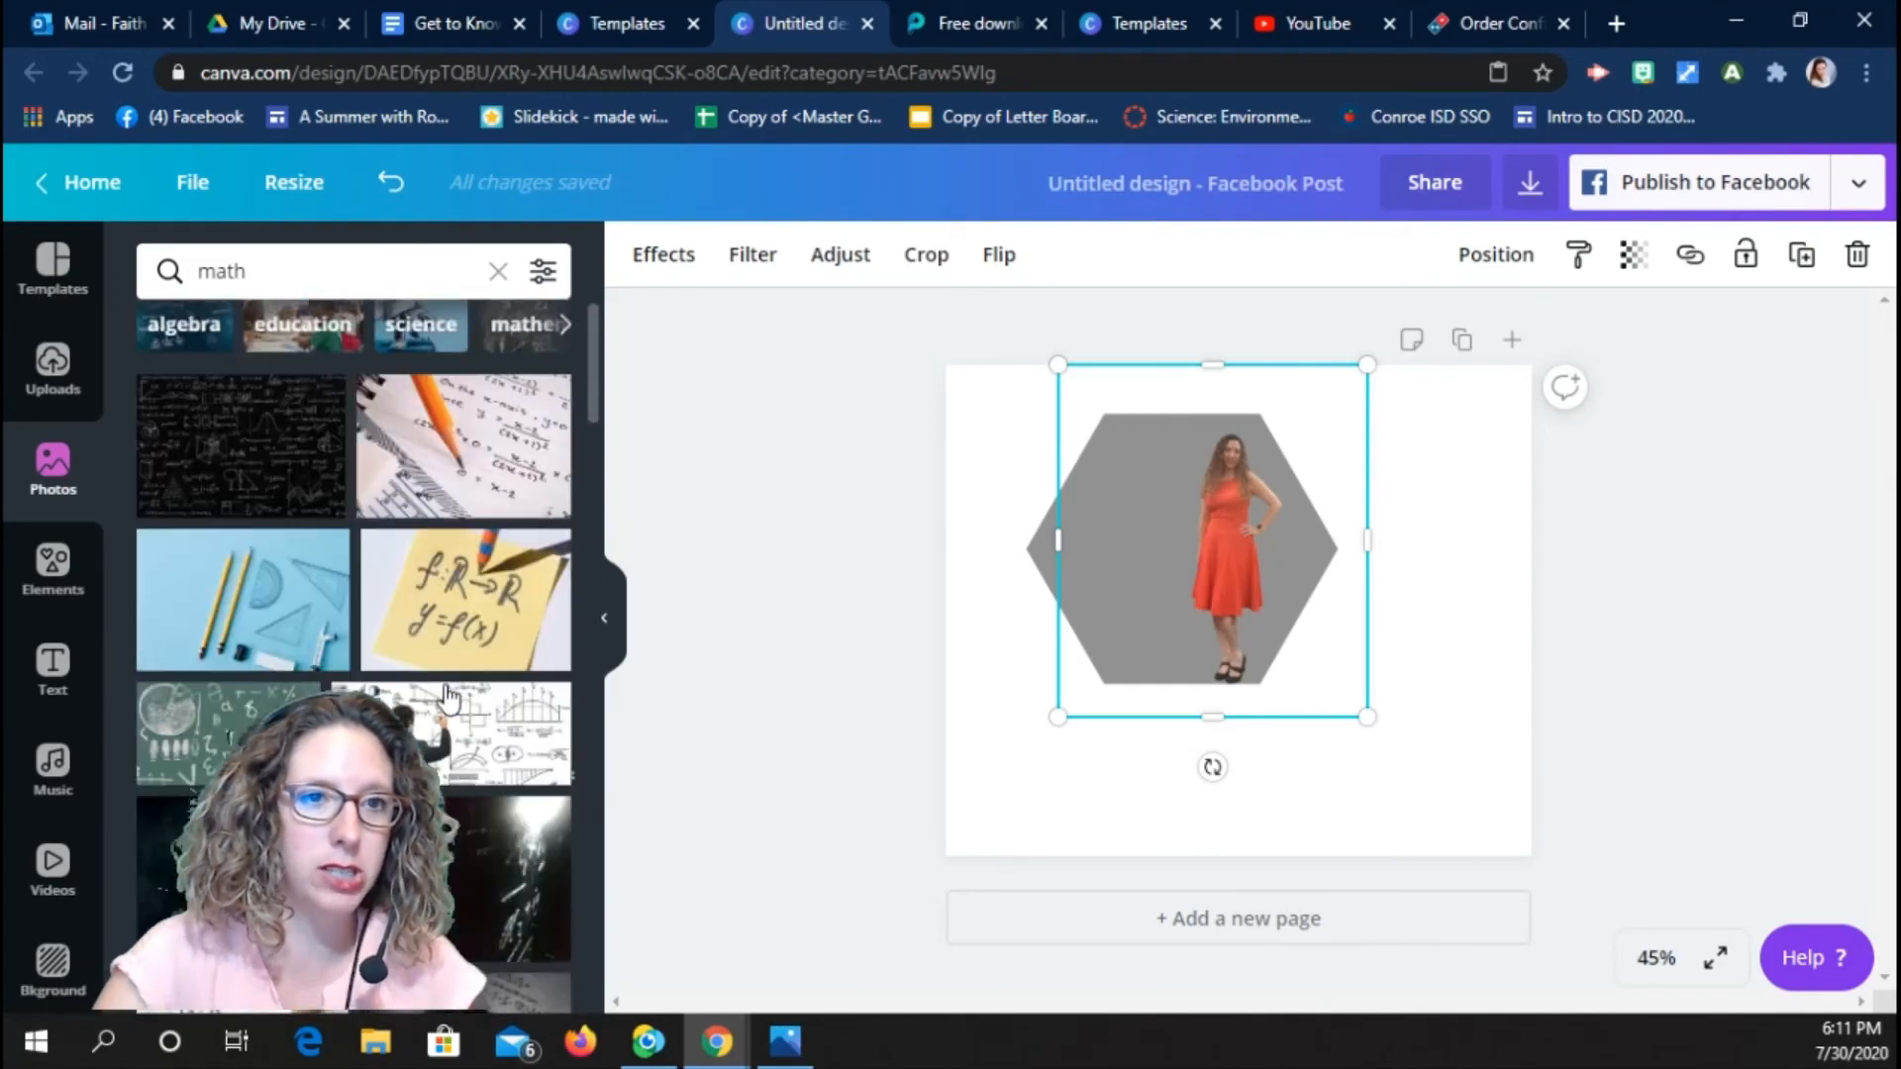
Clear the "math" search term from the photo library search.
left_click(348, 281)
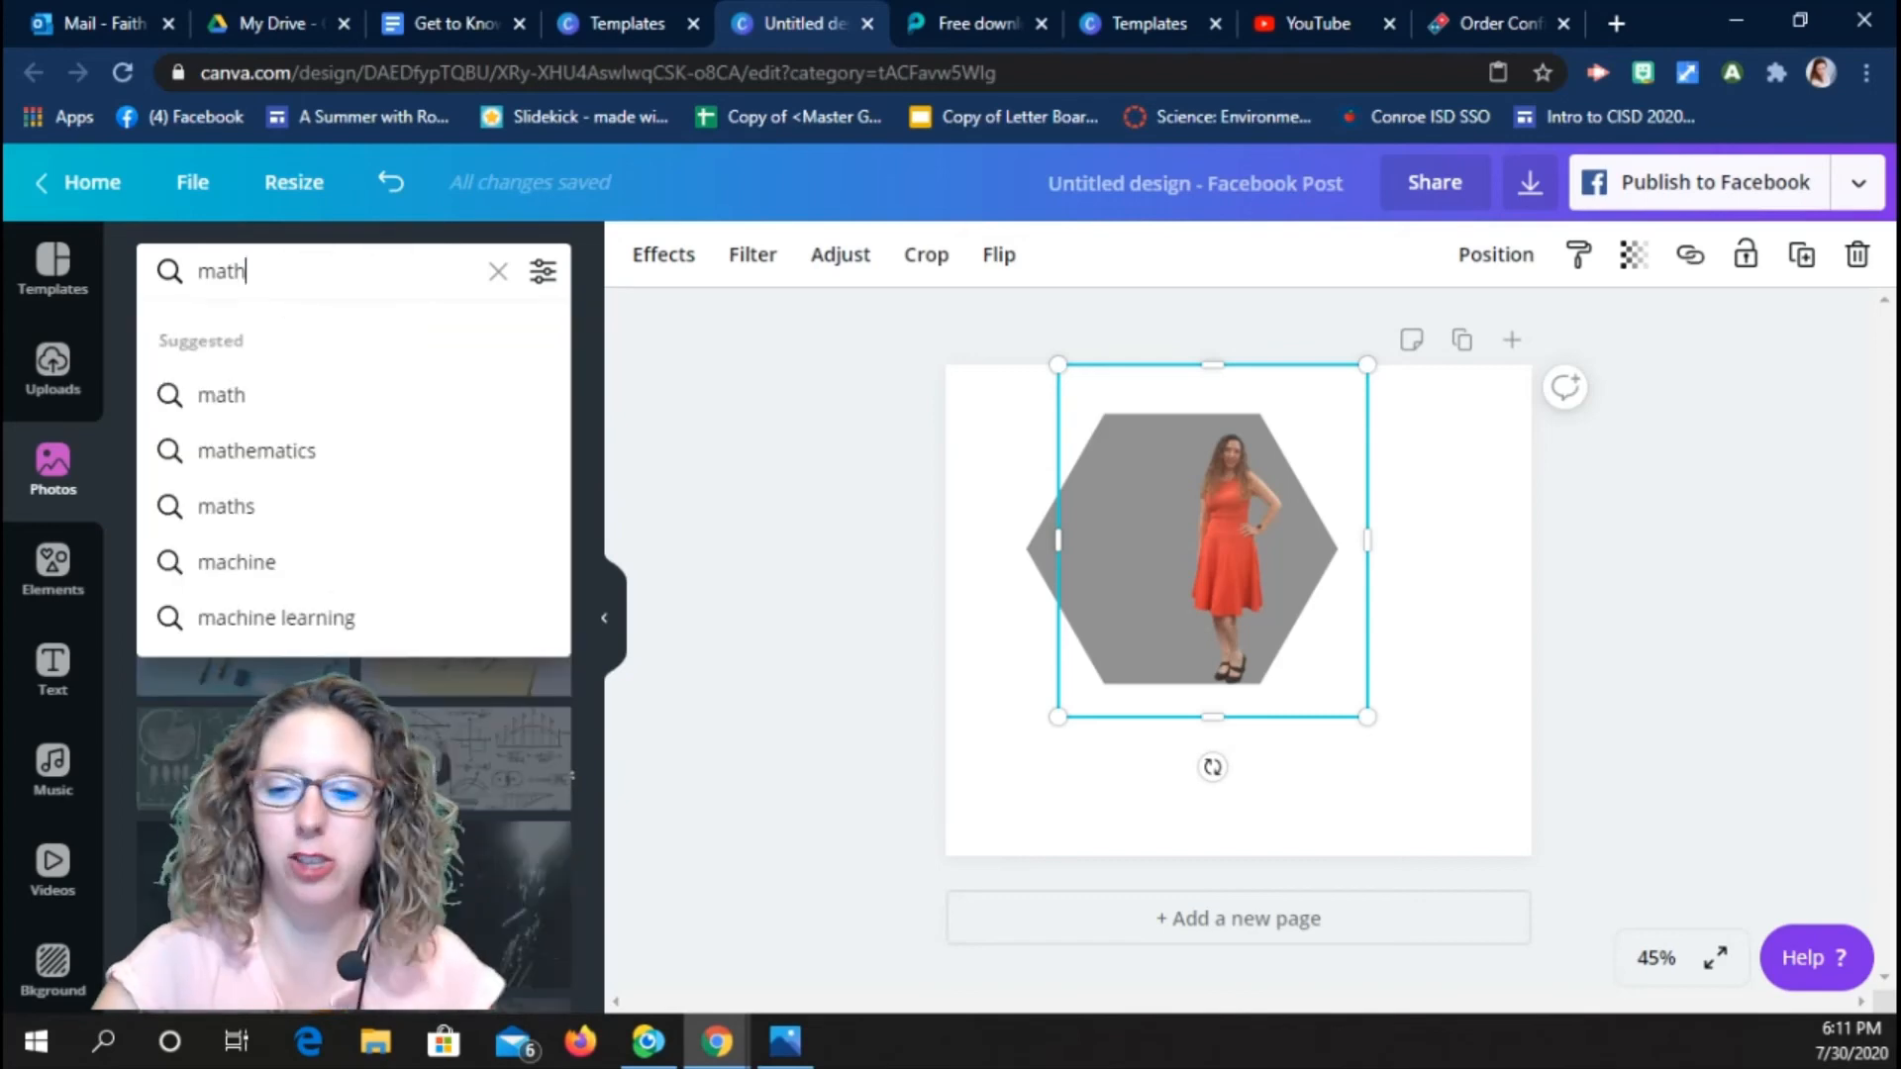
key("BackSpace")
key("BackSpace")
key("BackSpace")
key("BackSpace")
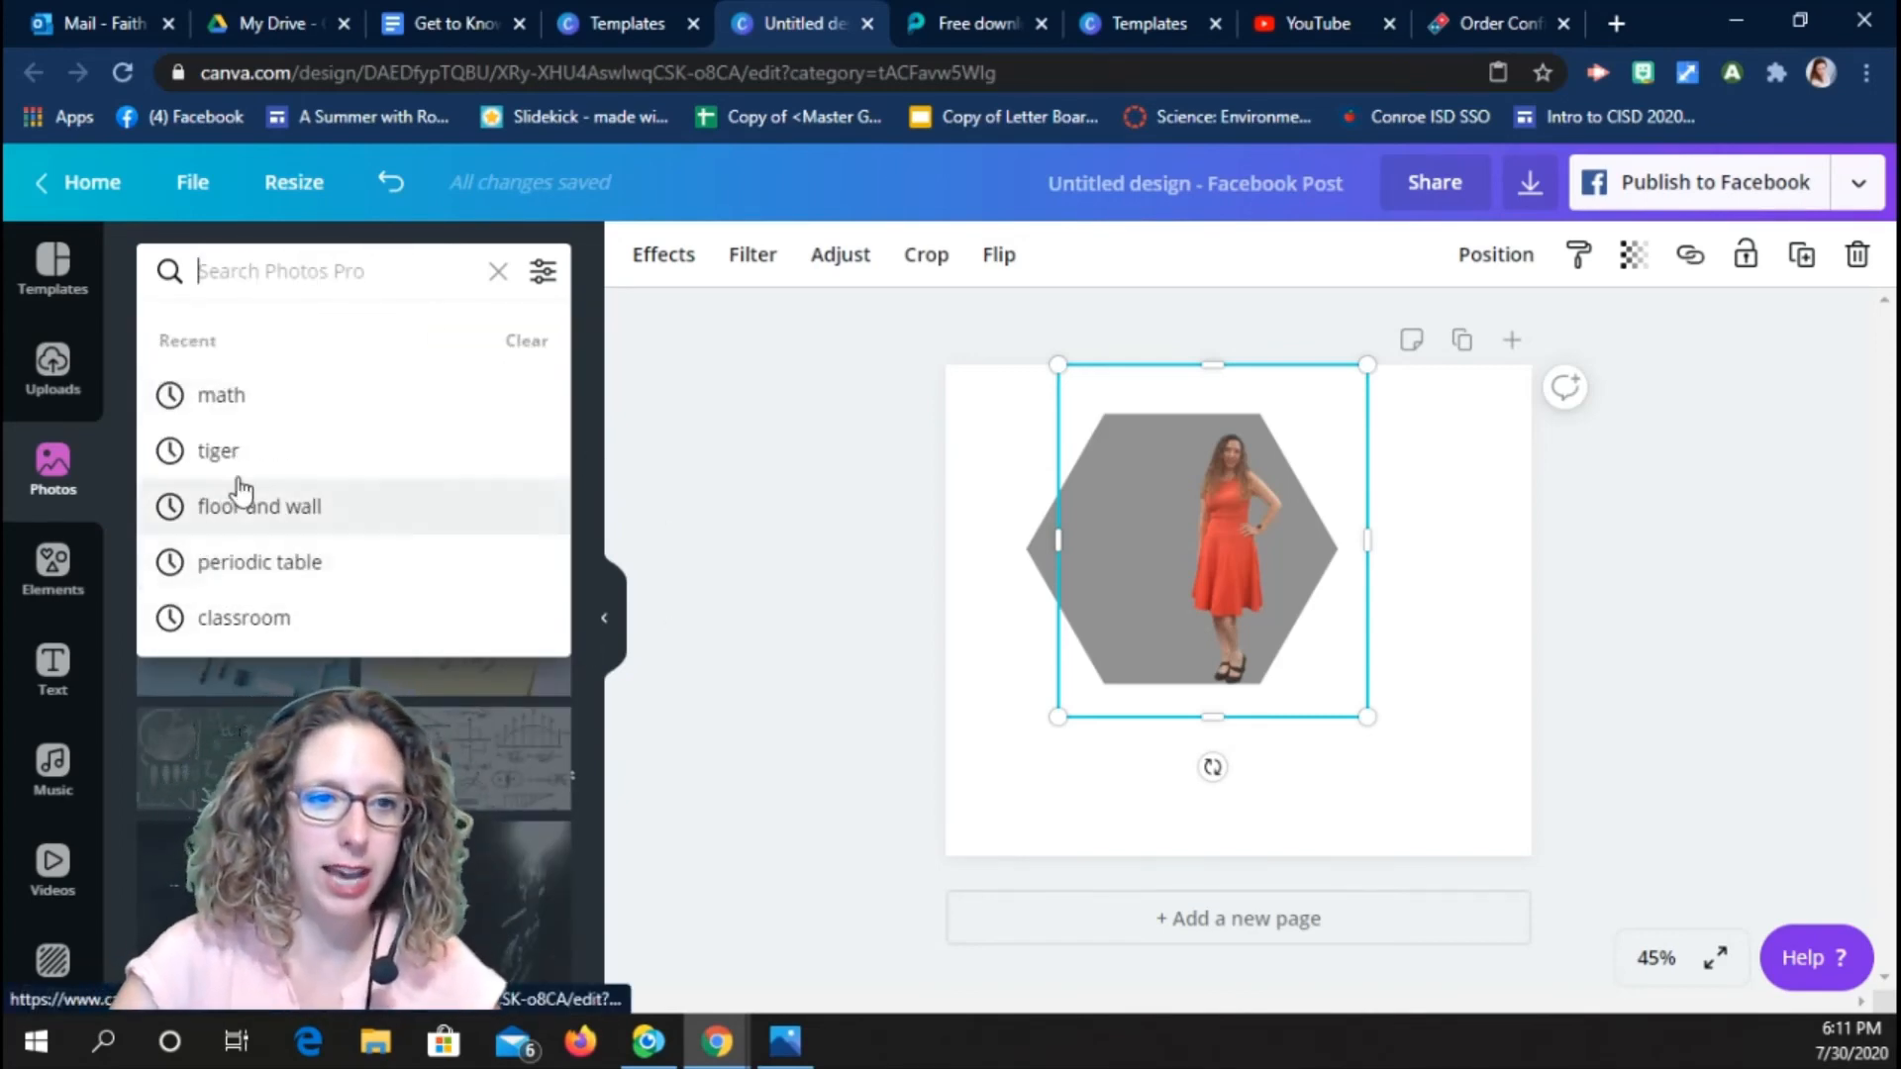
Delete the cut-out woman and the gray hexagon to empty the page.
left_click(96, 579)
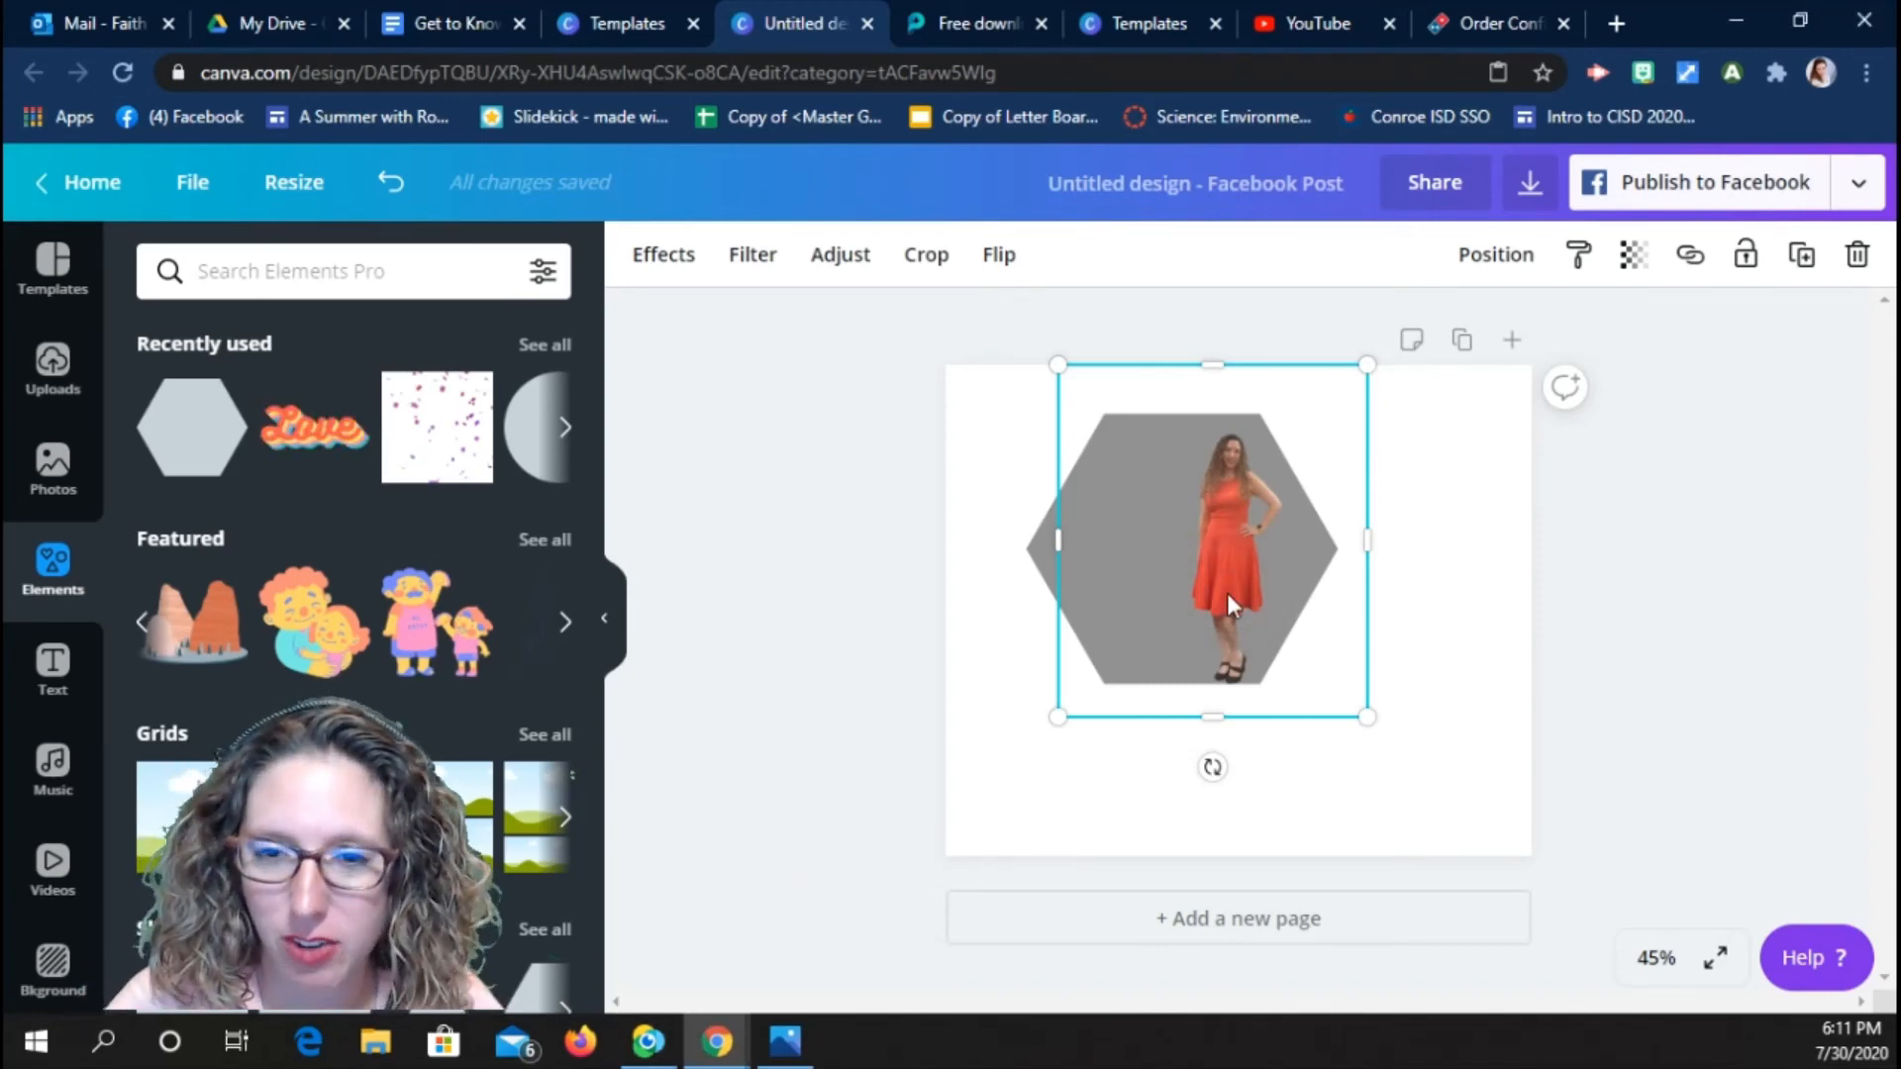
key("Delete")
left_click_drag(1200, 495, 1256, 544)
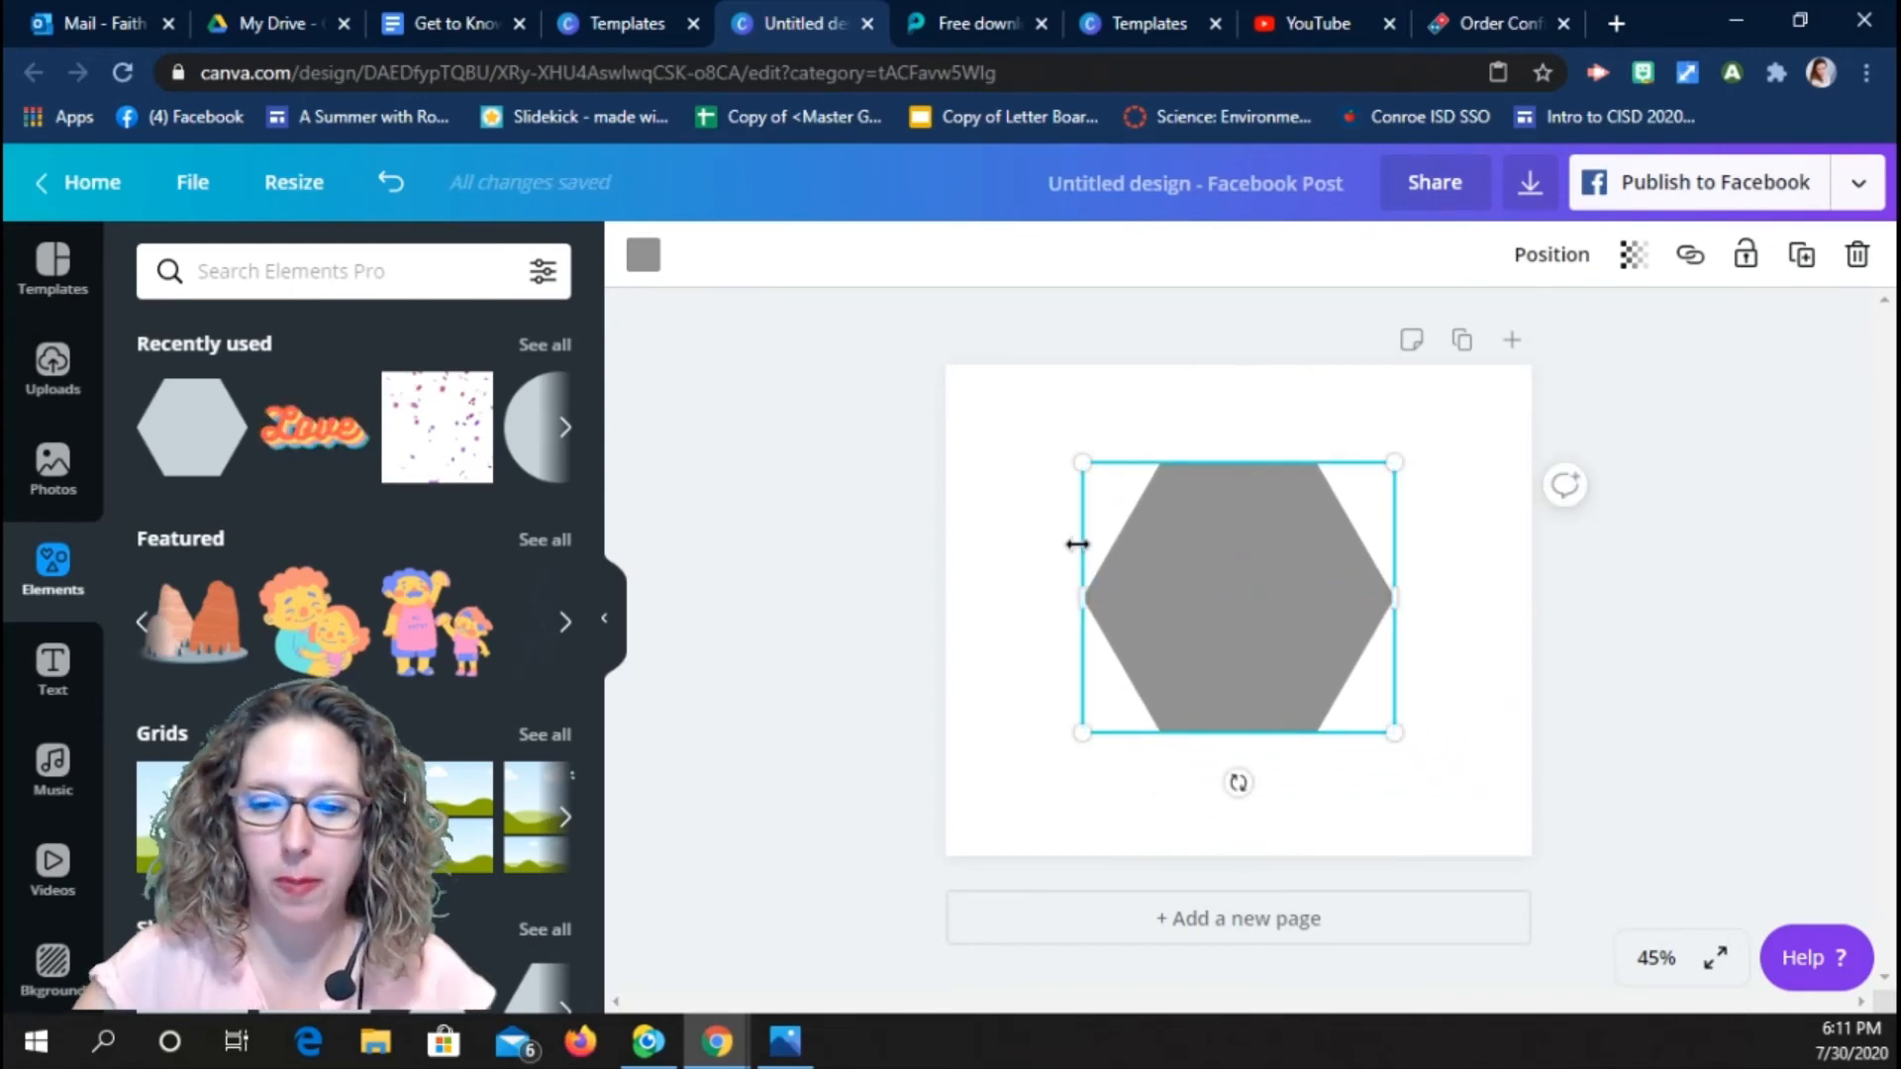
key("Delete")
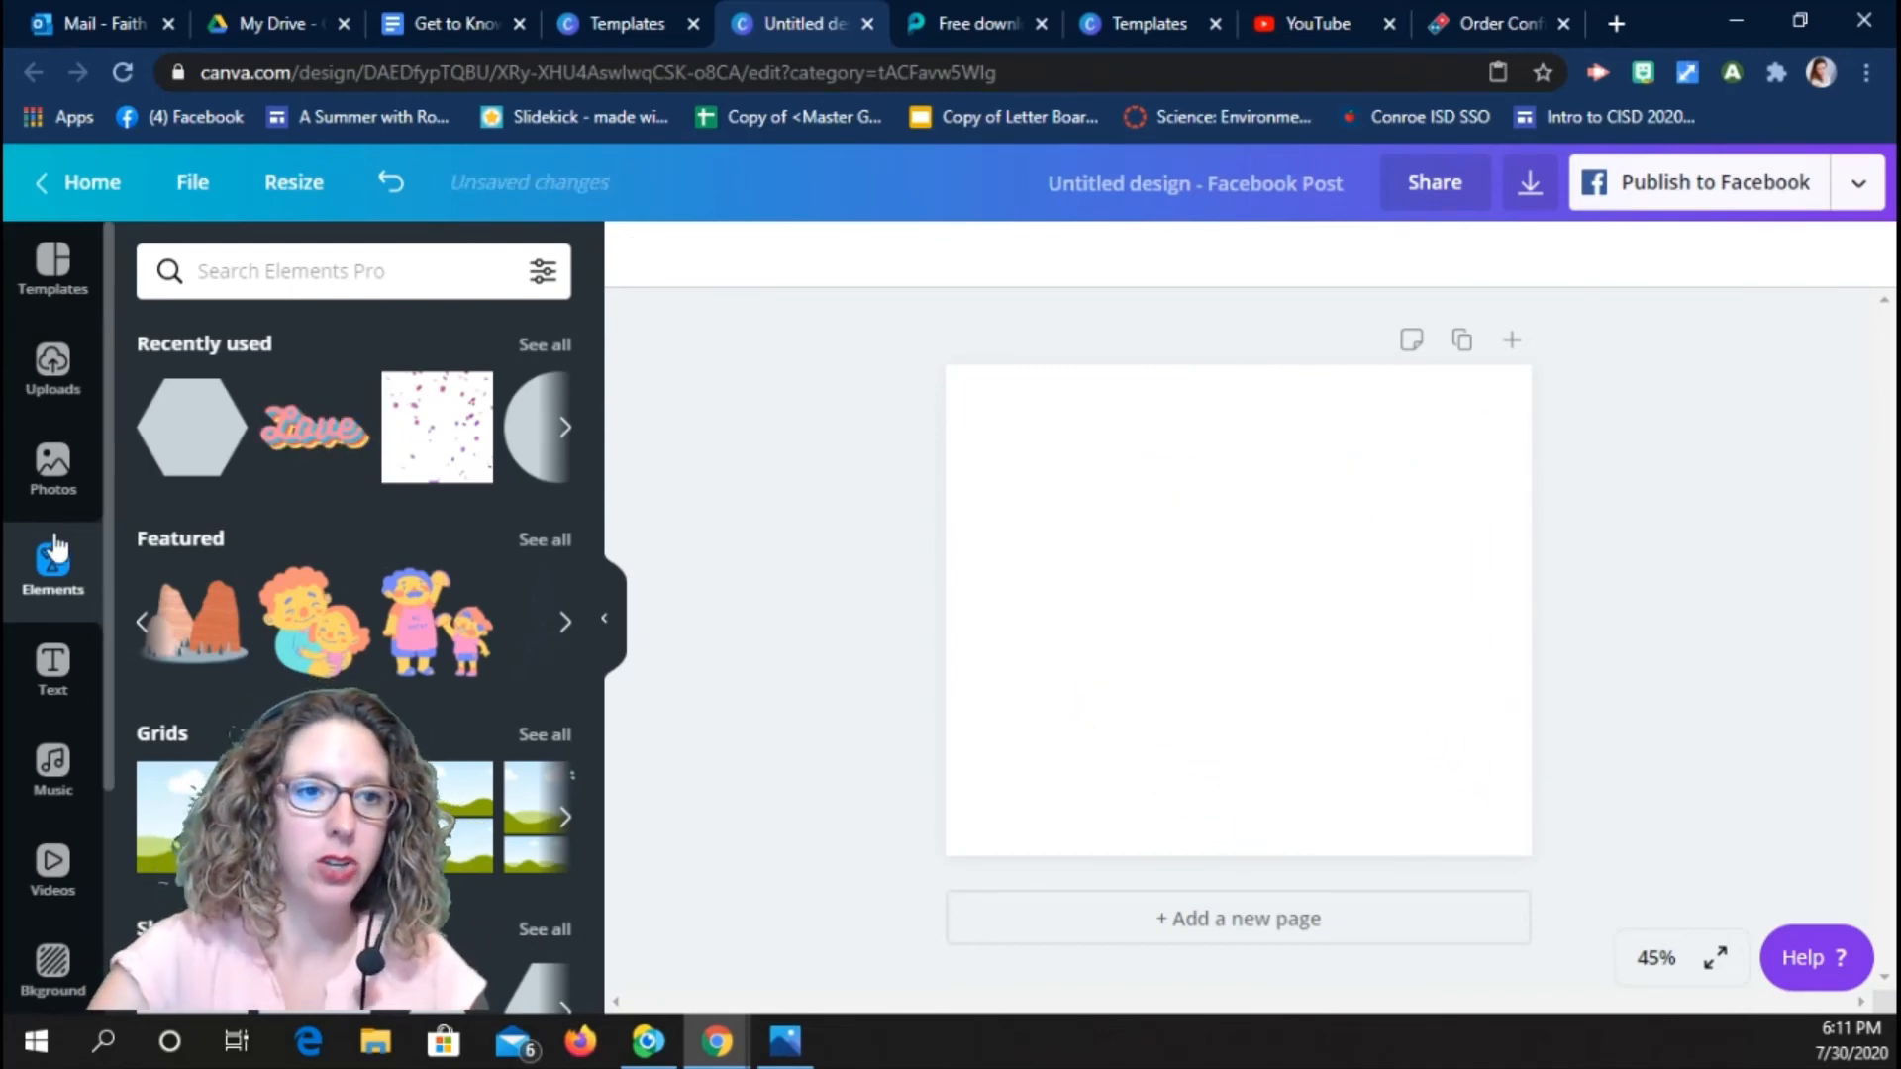
Add the uploaded round tiger logo to the page and place it near the page's upper middle.
left_click(52, 368)
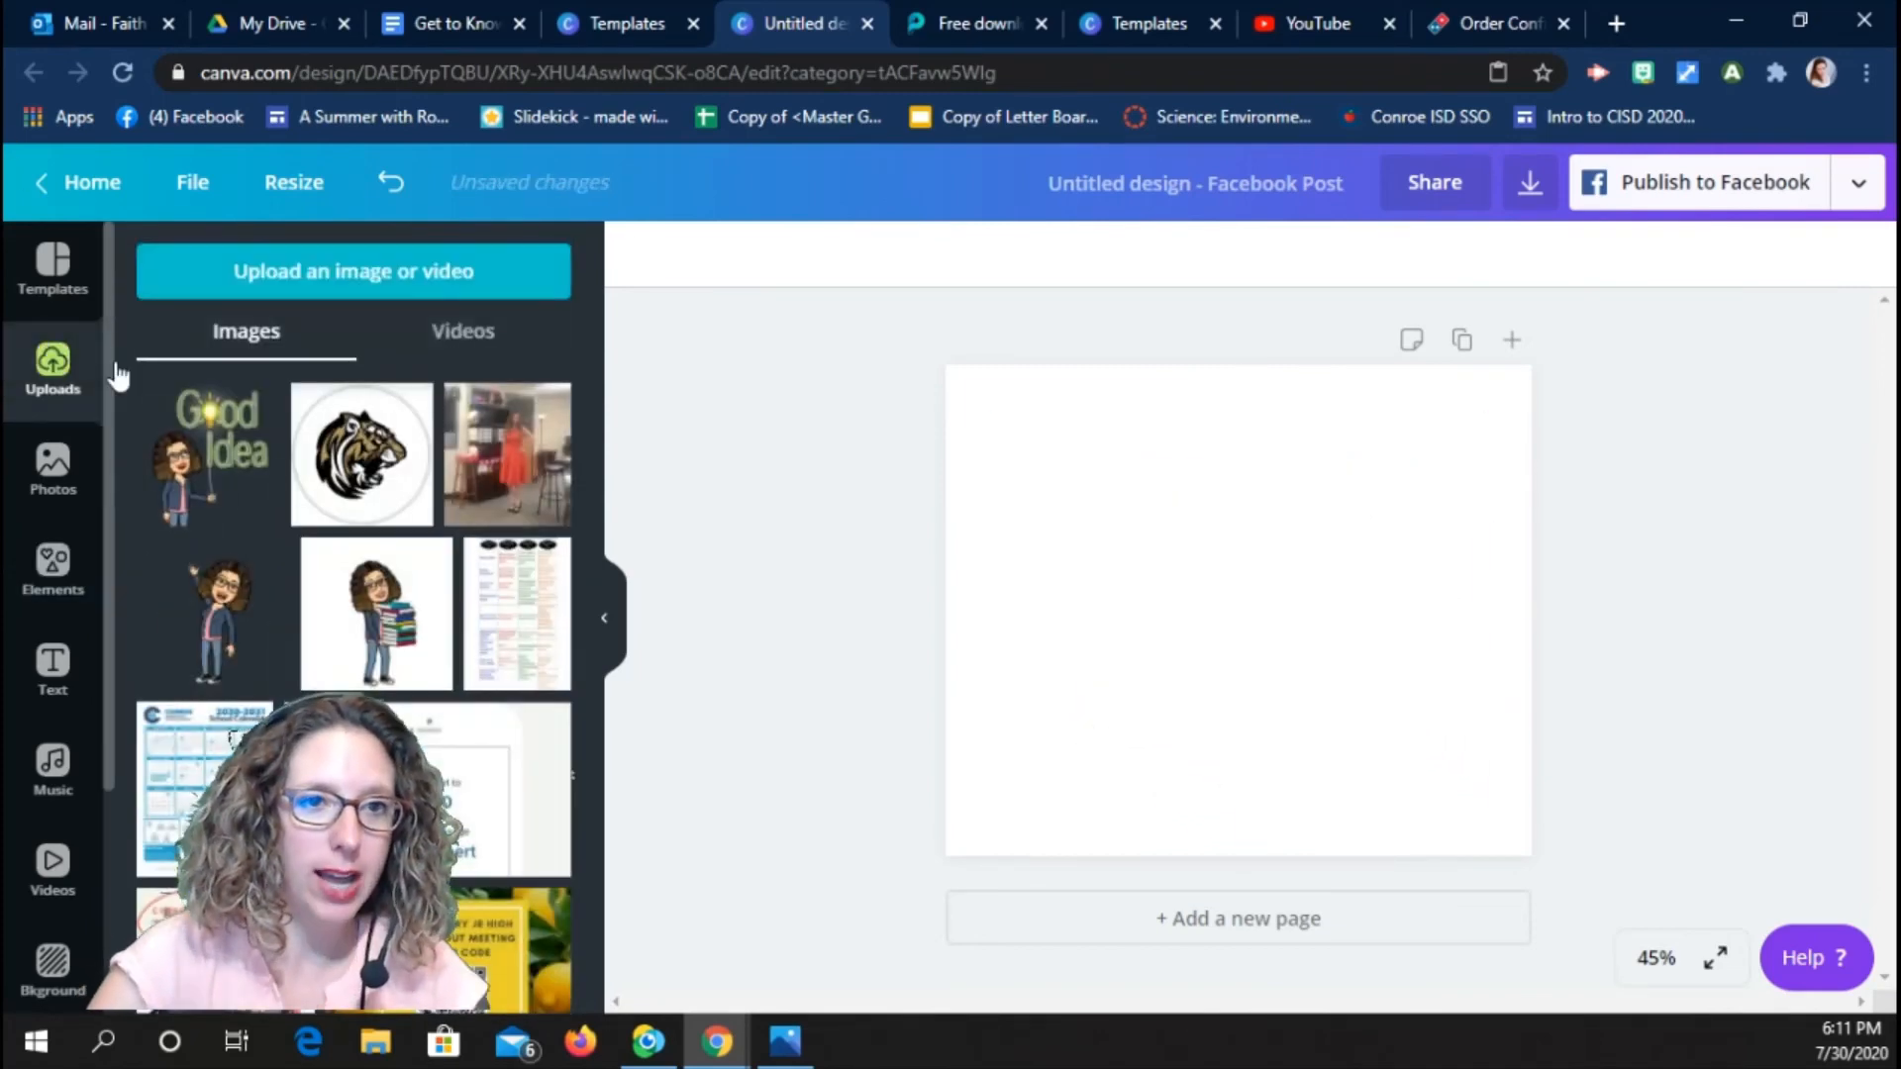
left_click(361, 453)
left_click_drag(1227, 606, 1130, 493)
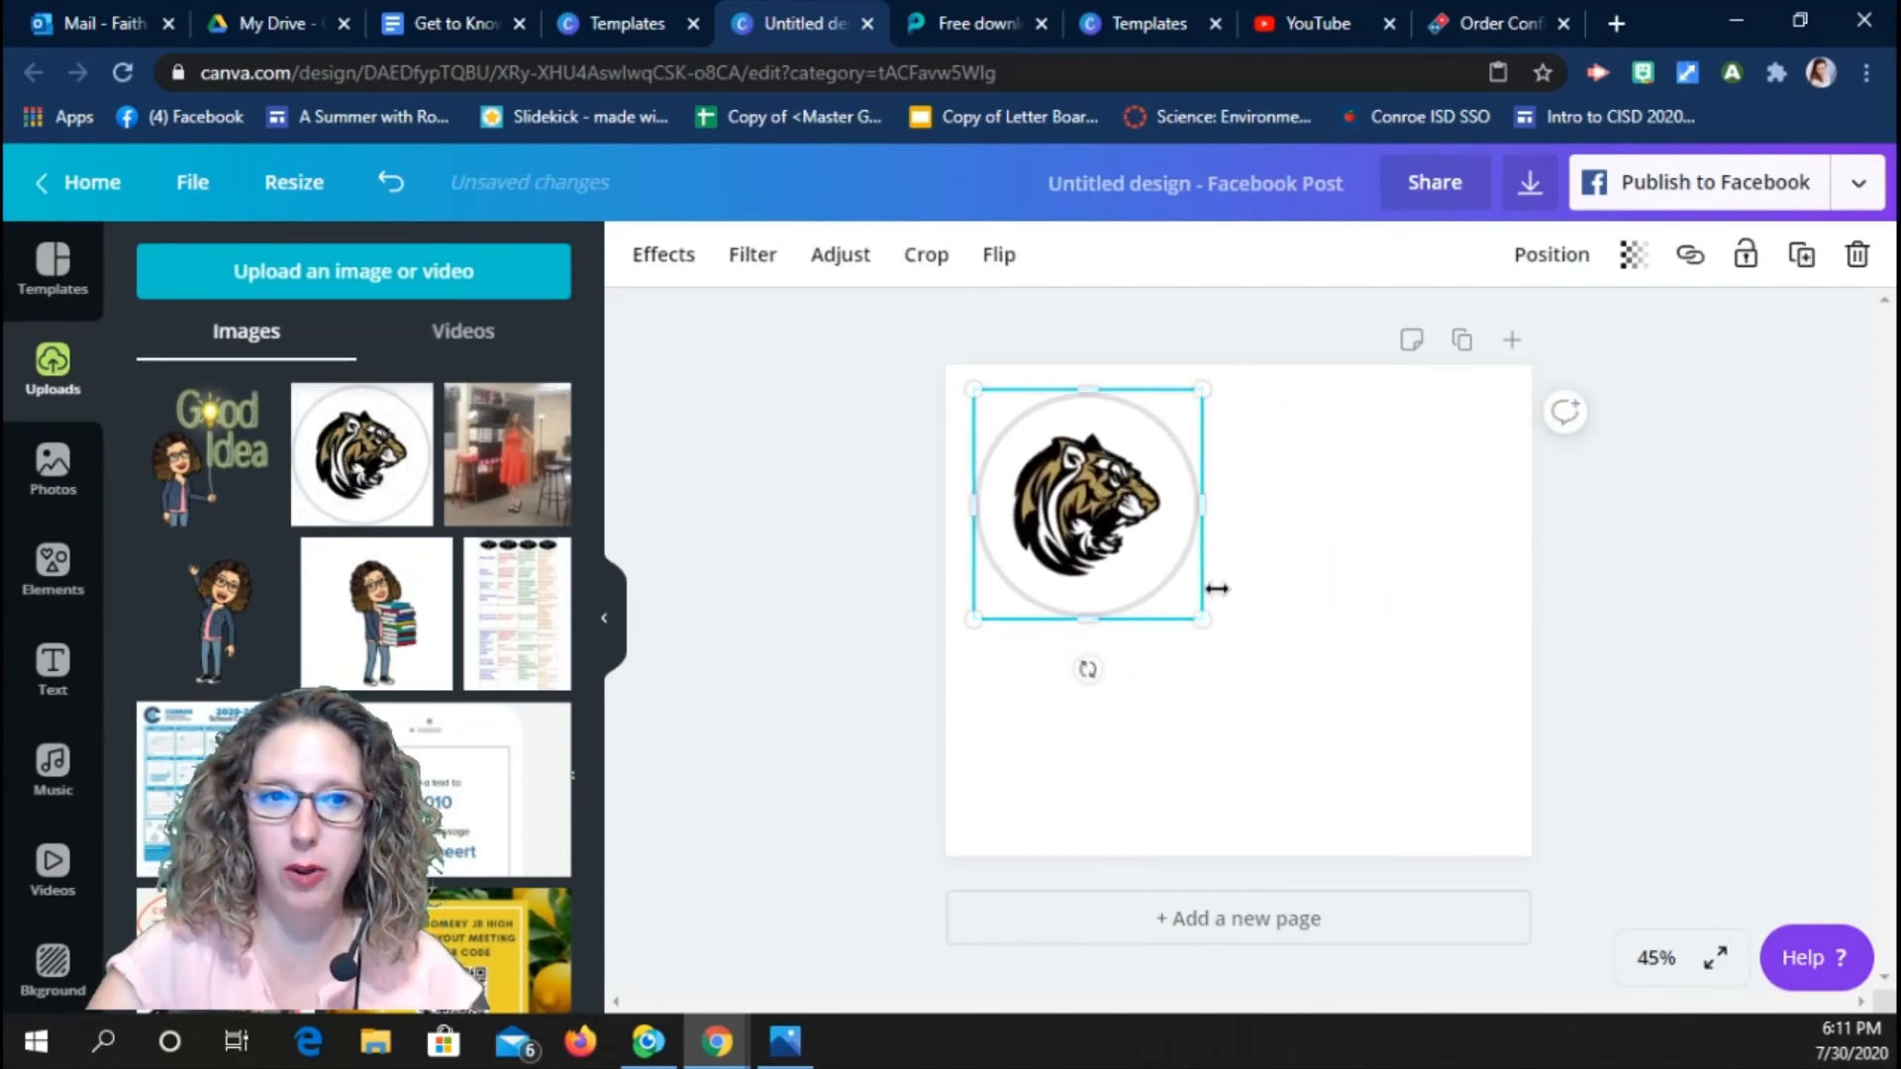
left_click_drag(1179, 558, 1335, 556)
Show the elements library and move the tiger logo into the page's upper-left corner.
scroll(466, 722, "down", 1)
scroll(466, 753, "down", 10)
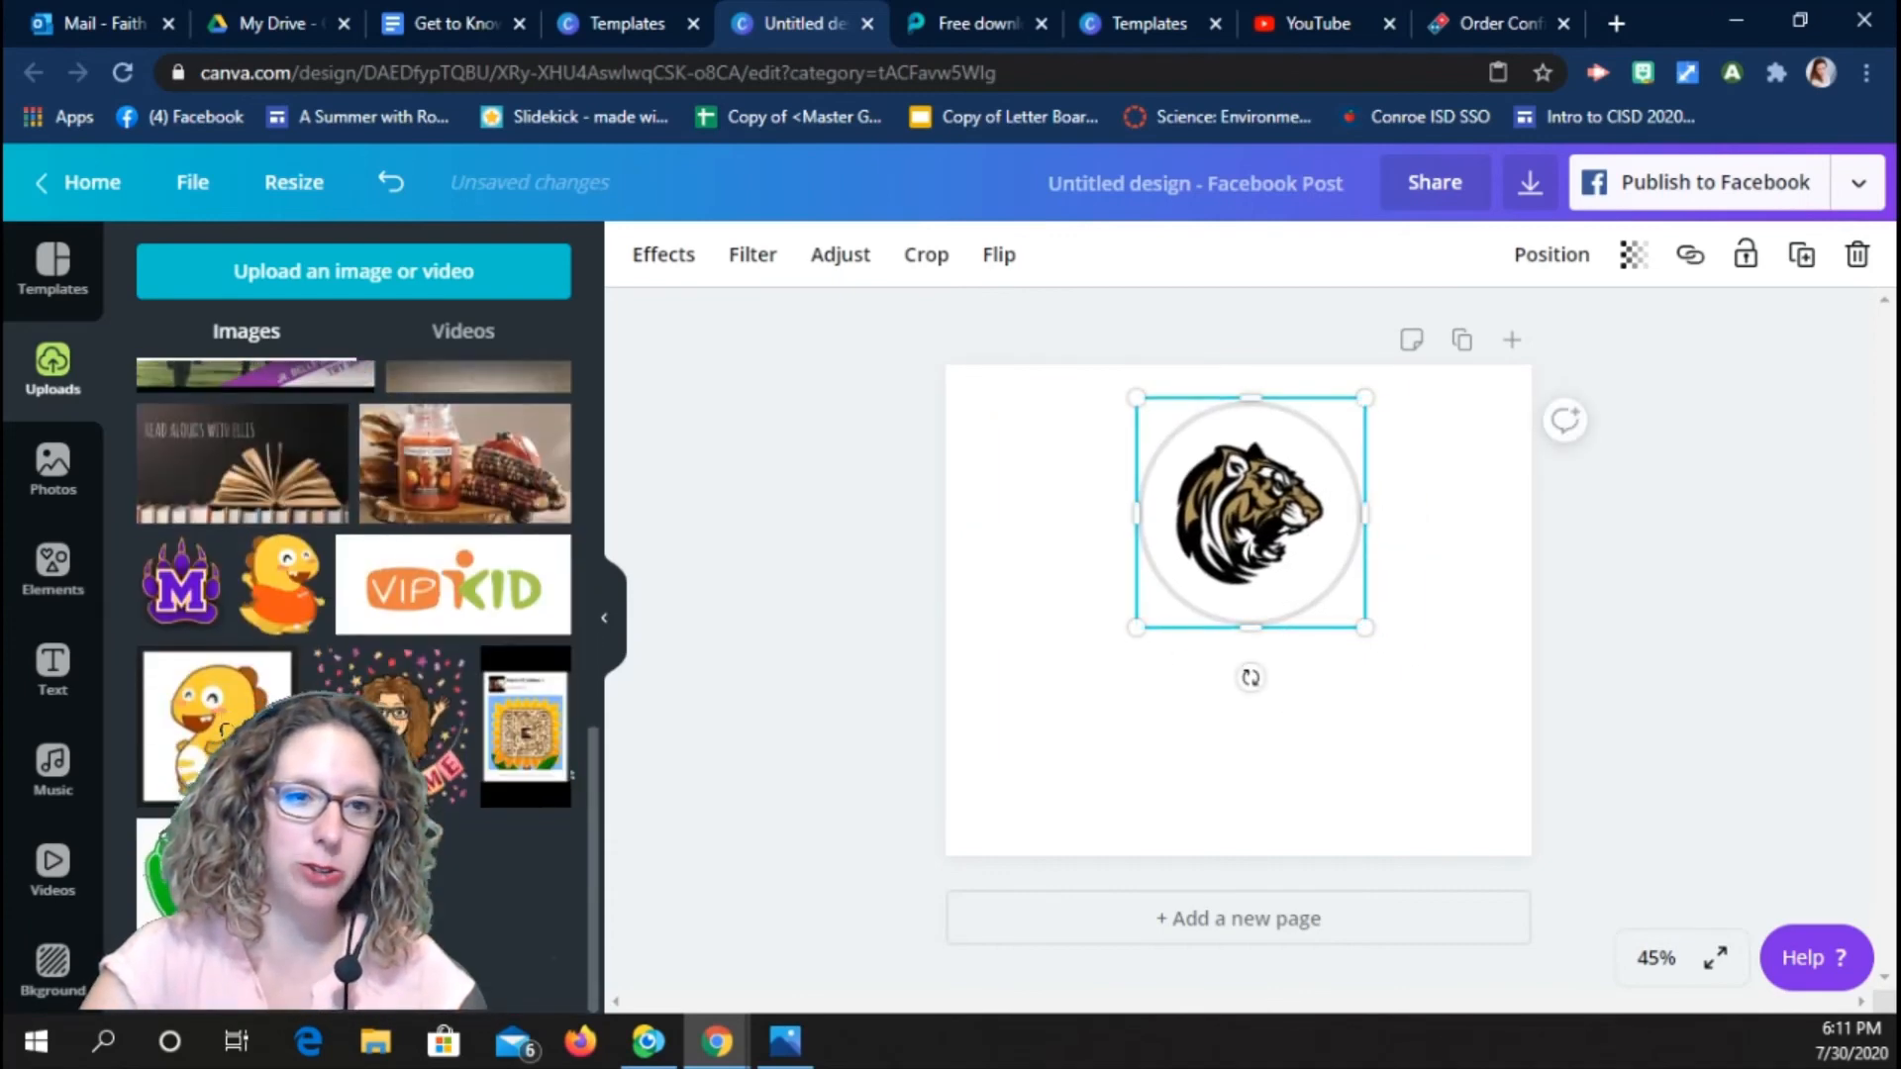
scroll(466, 752, "up", 10)
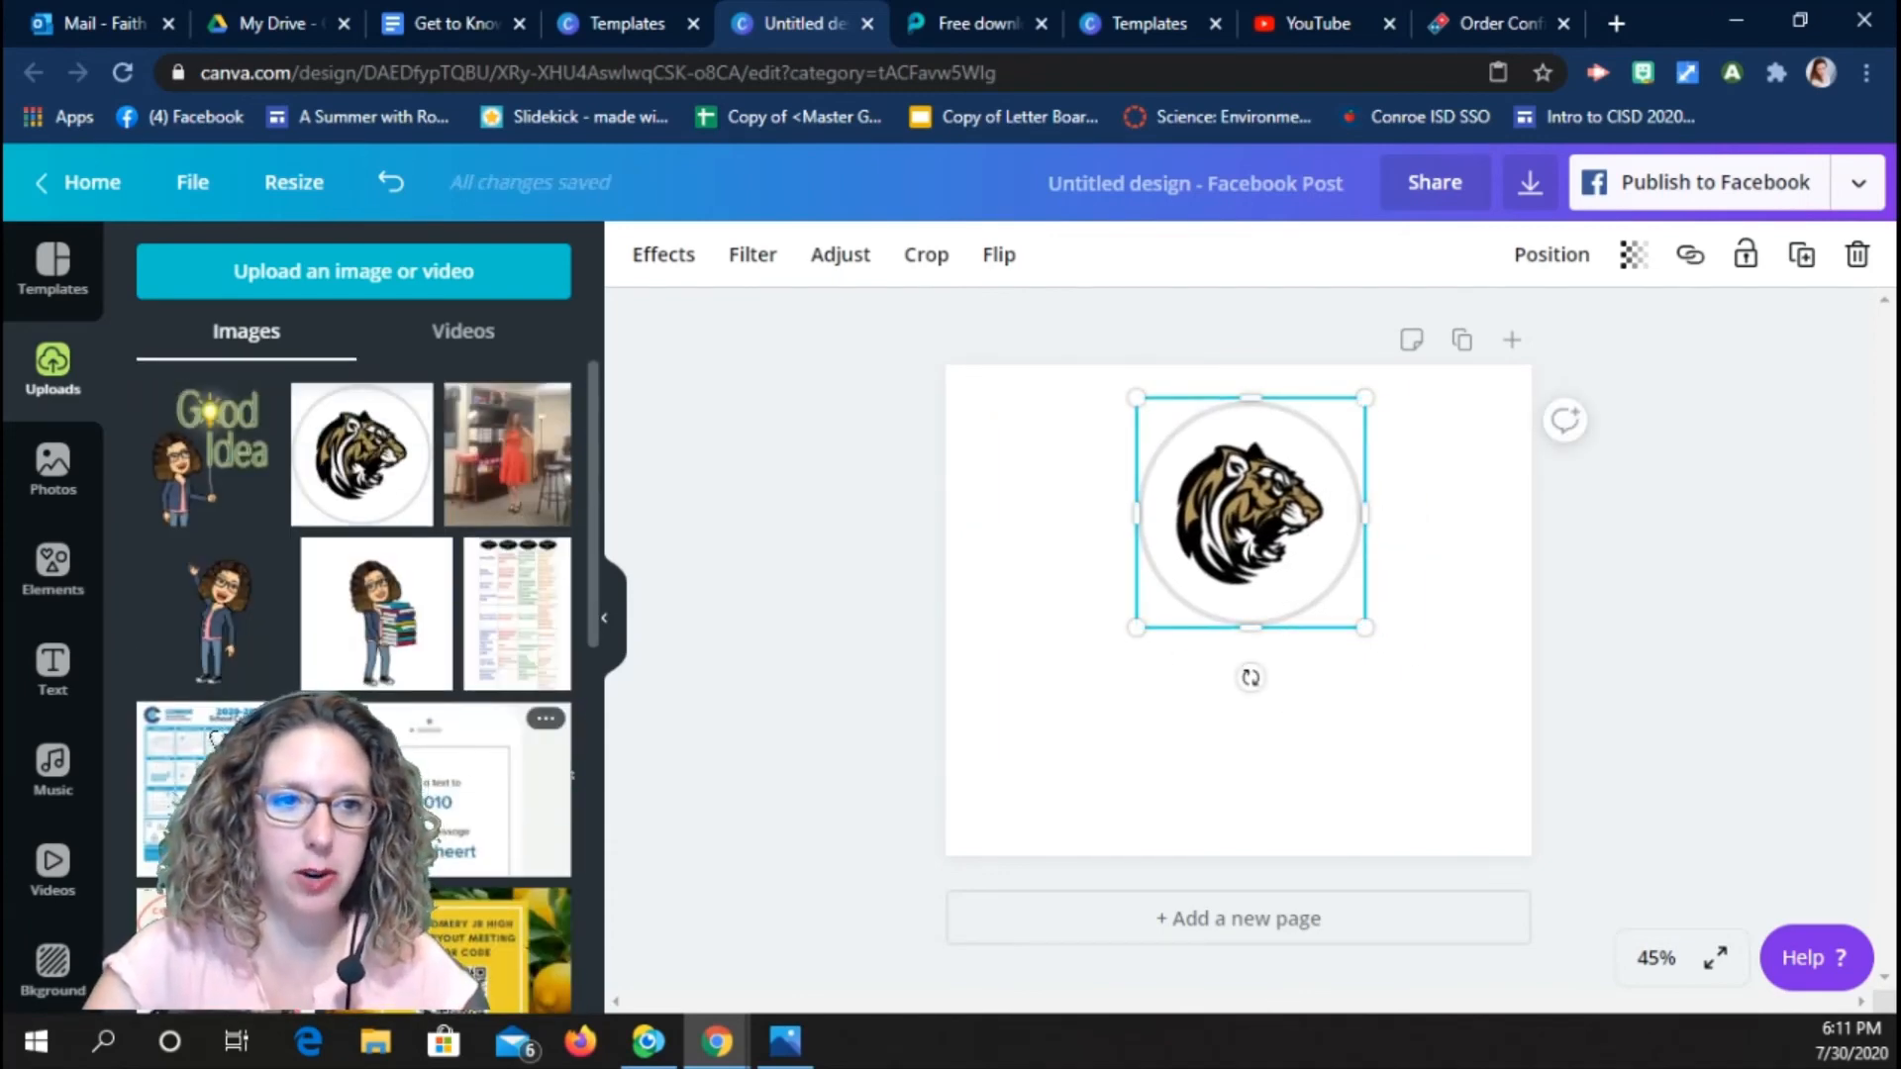
left_click(52, 565)
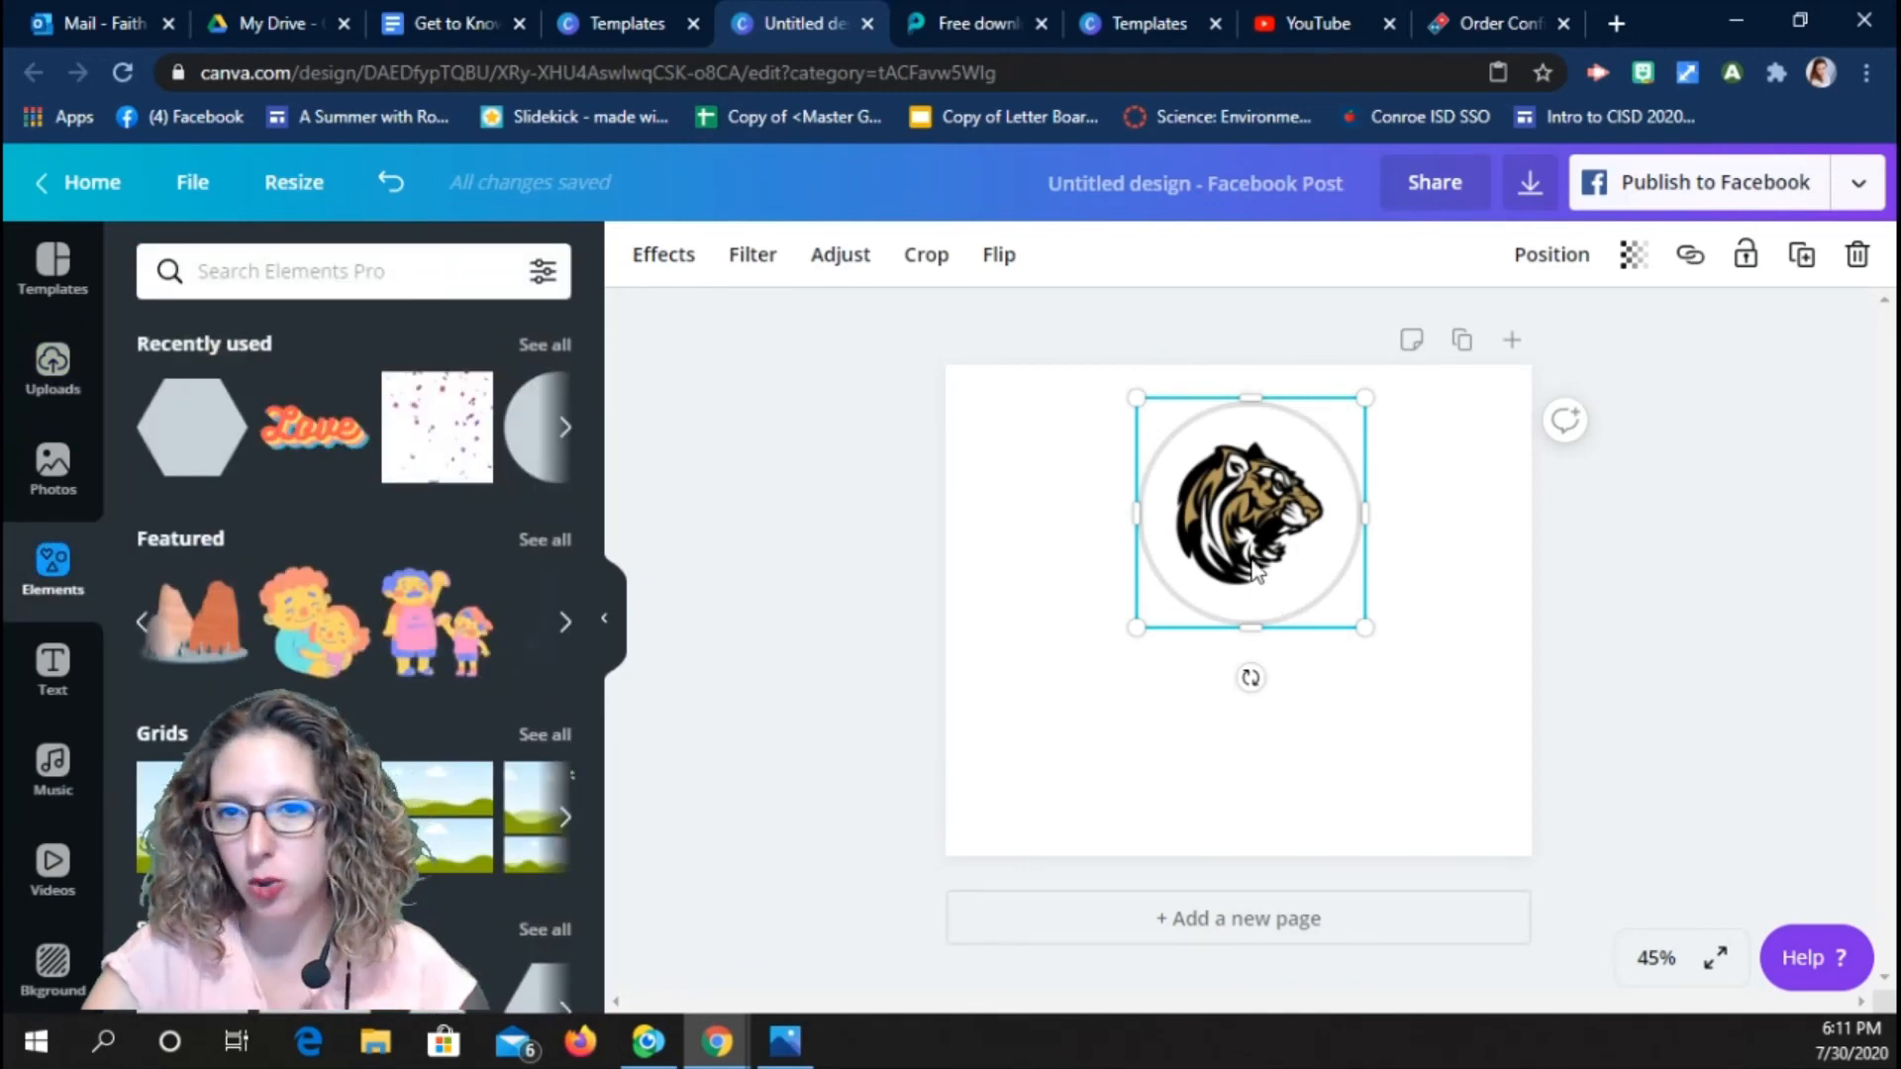
left_click_drag(1253, 569, 1240, 653)
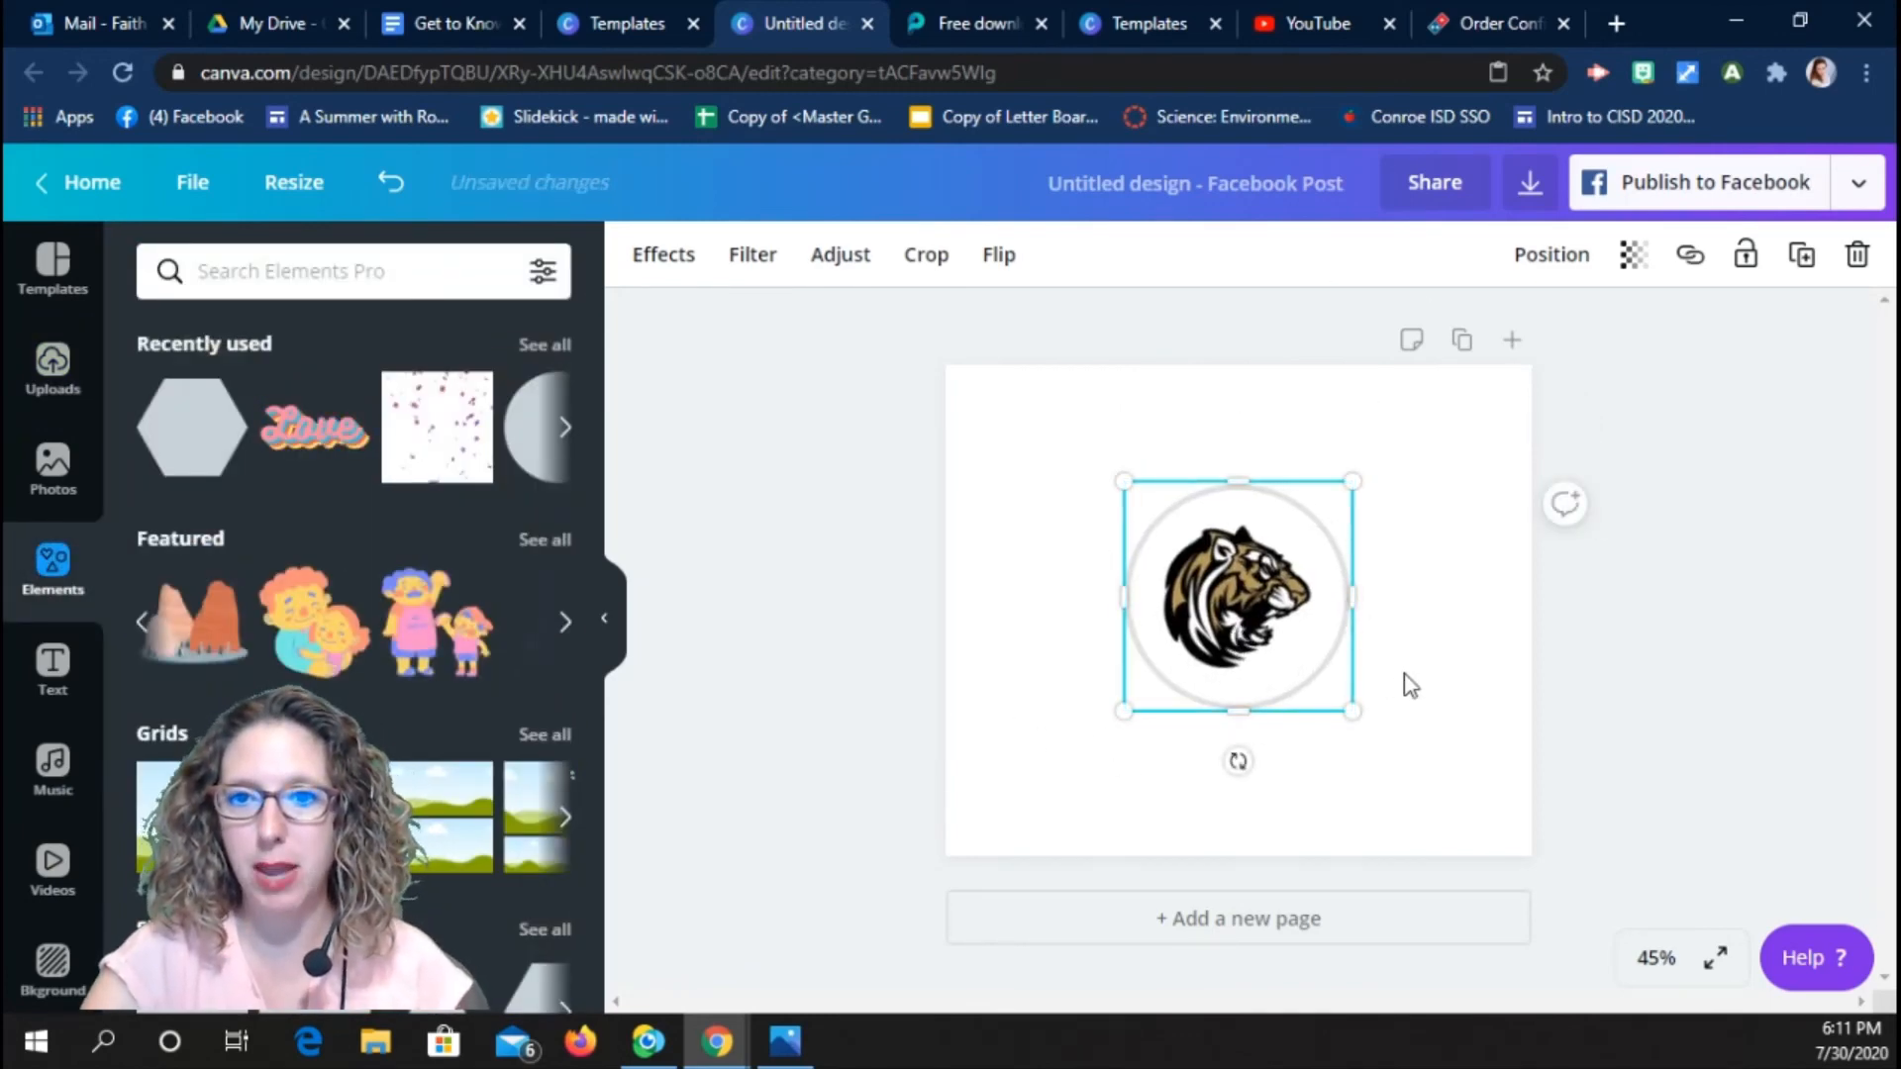
left_click_drag(1242, 601, 1065, 485)
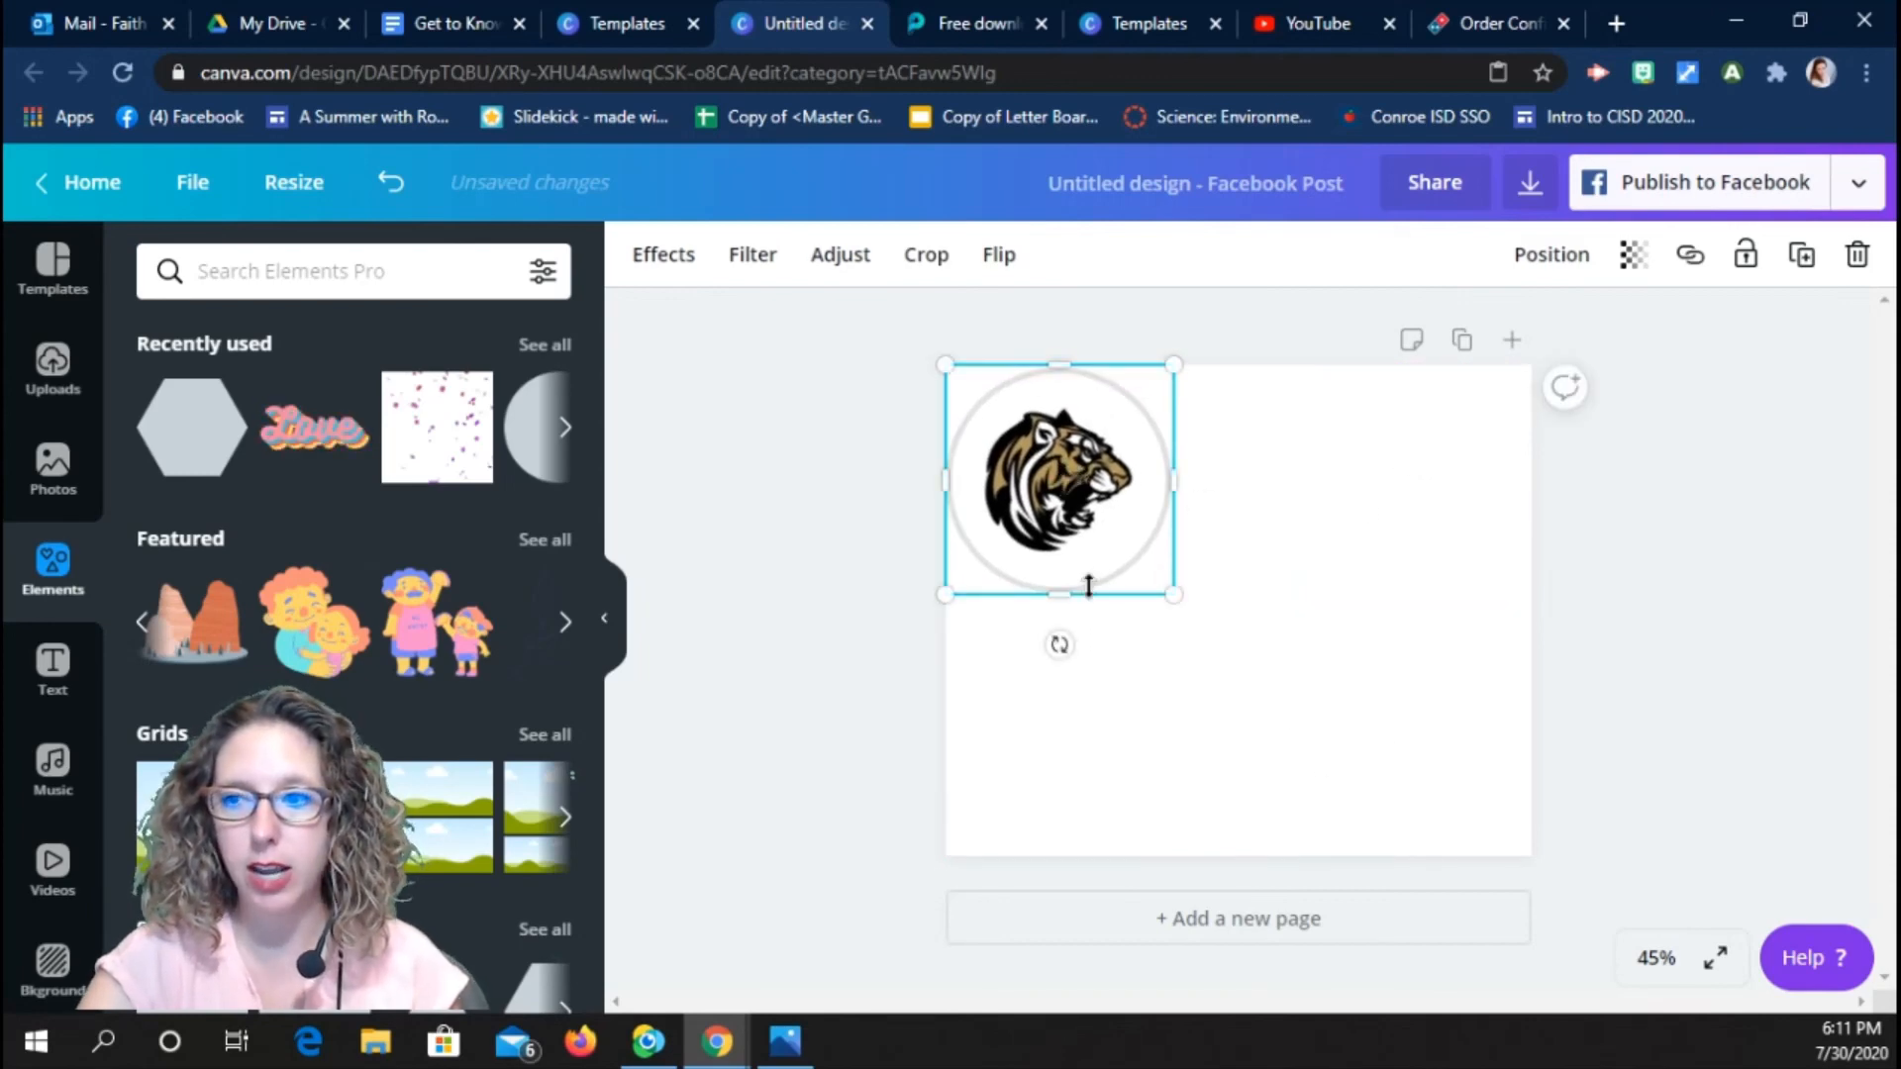